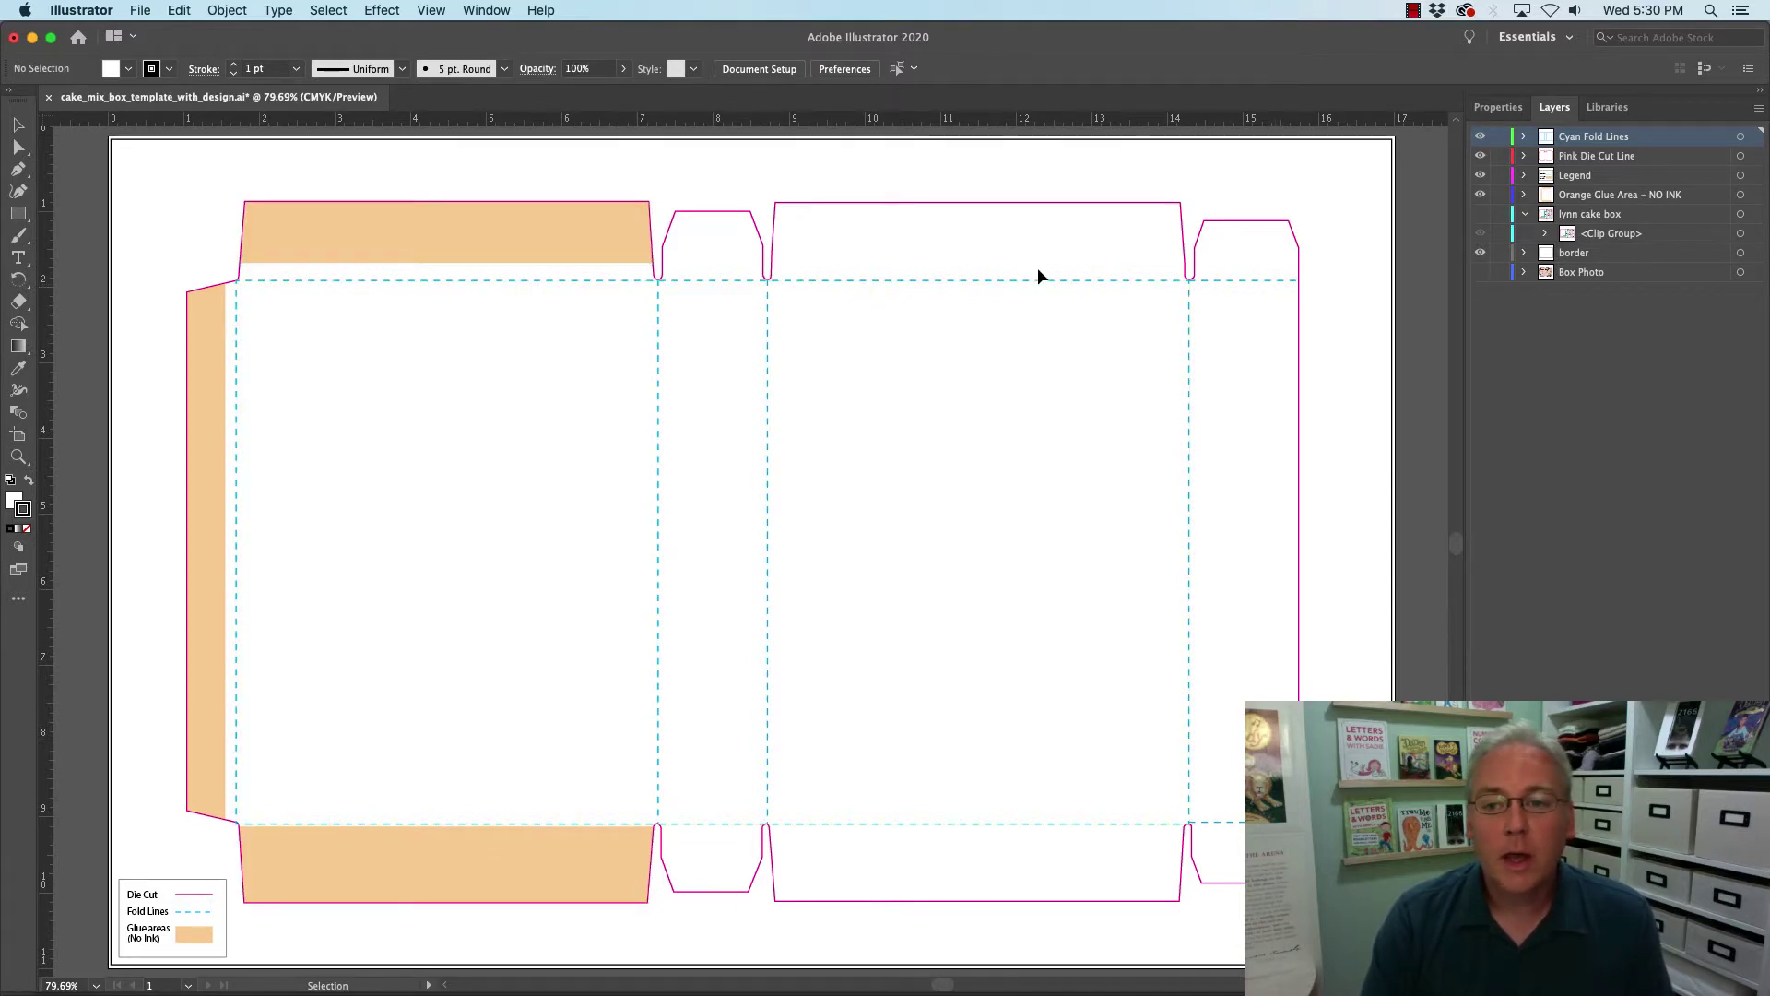
# Show the cake box artwork layer in the box template, and switch to Photoshop.
pyautogui.click(1481, 214)
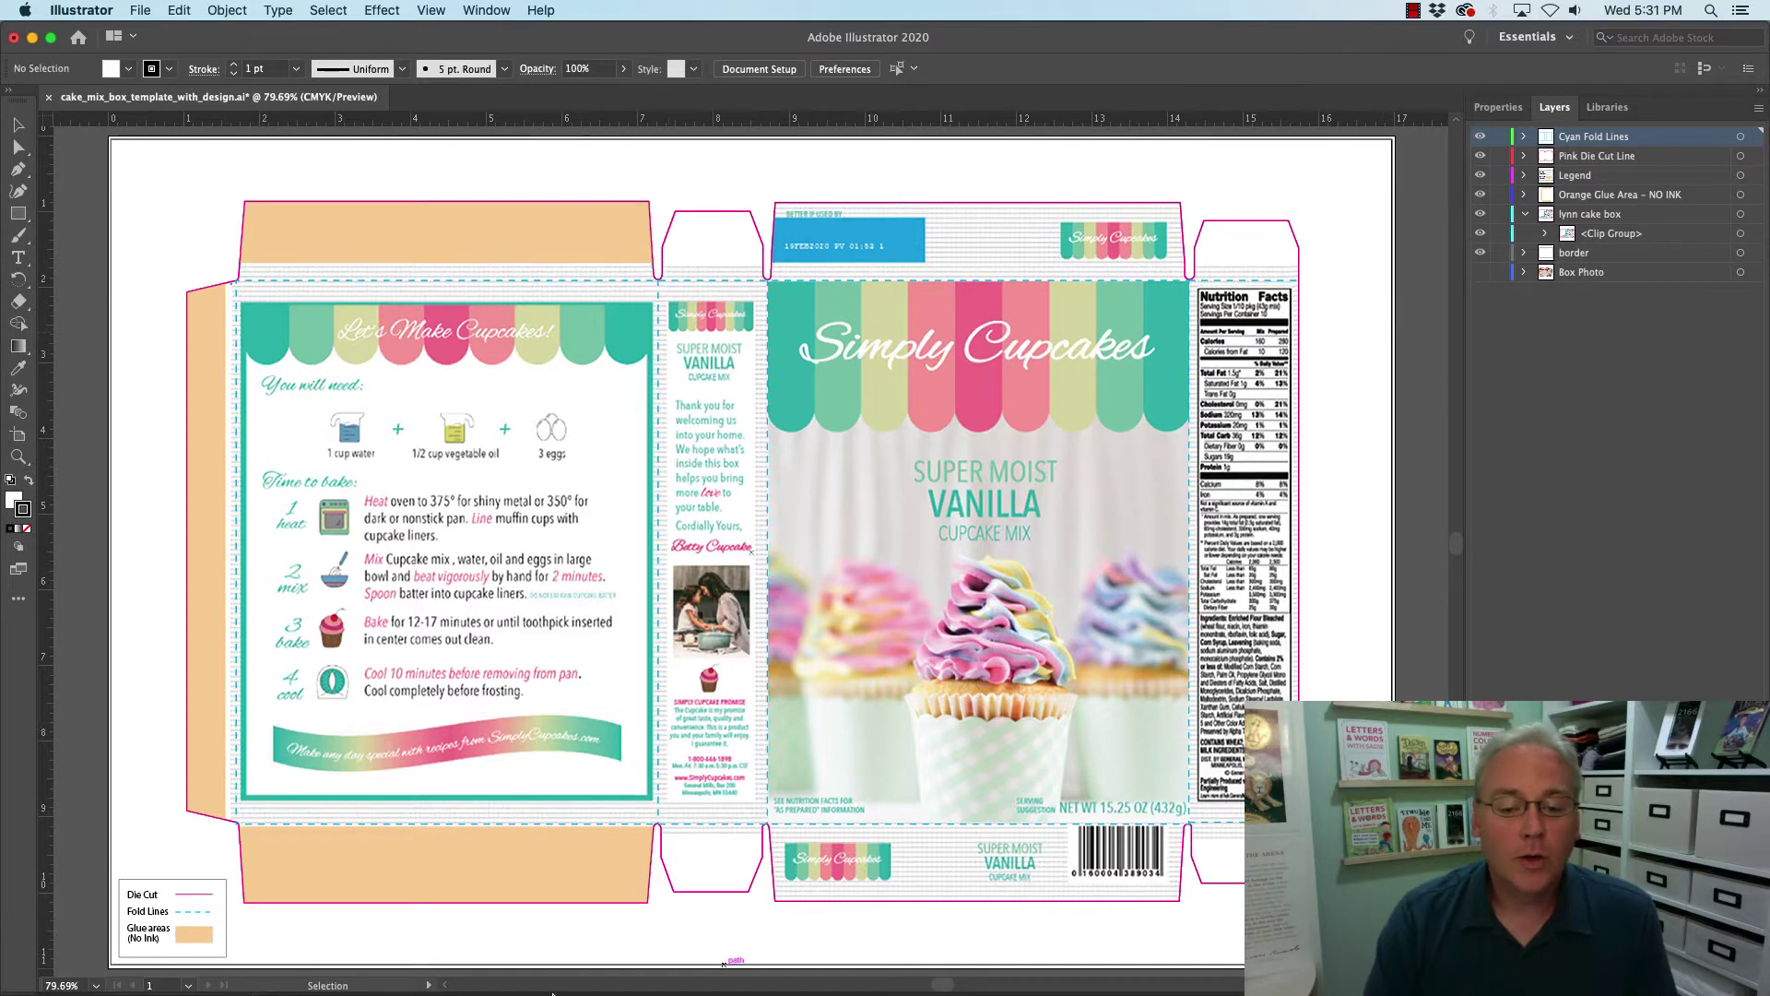
pyautogui.click(341, 965)
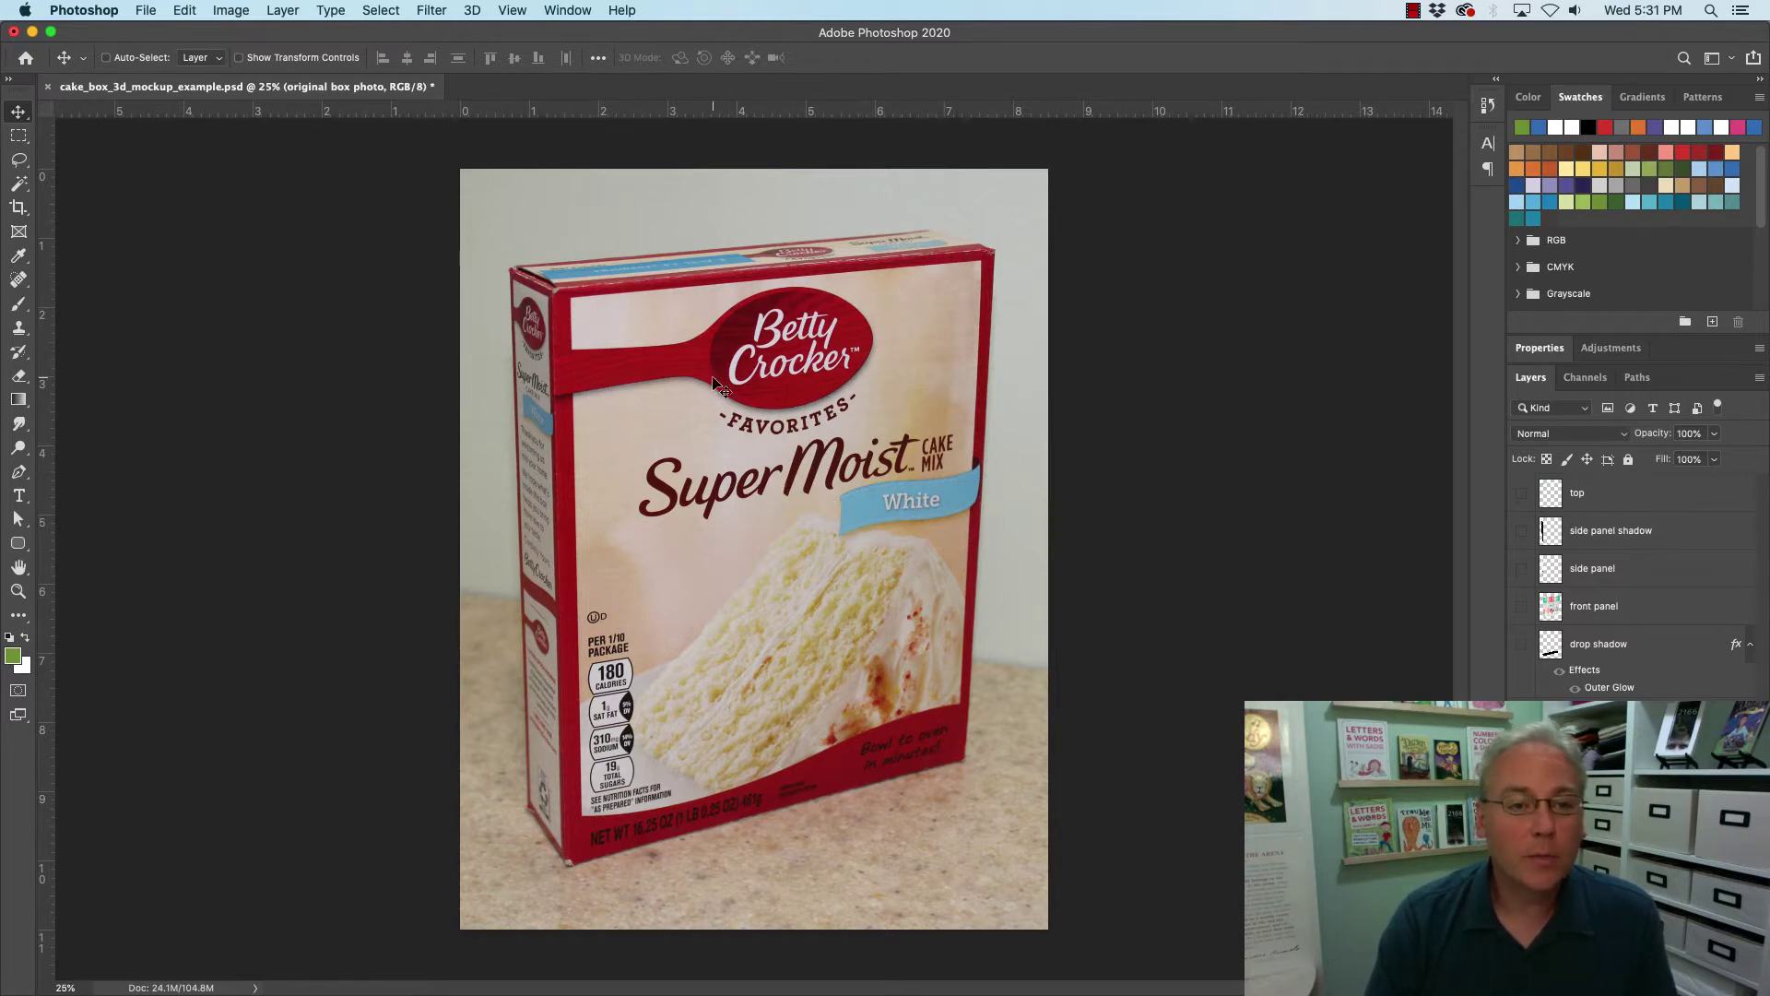
# Open cake_mix_box_template_with_design.ai as a 17 × 11 inch RGB Color image at 300 pixels/inch, cropped to the bounding box.
pyautogui.press('super')
pyautogui.press('super+o')
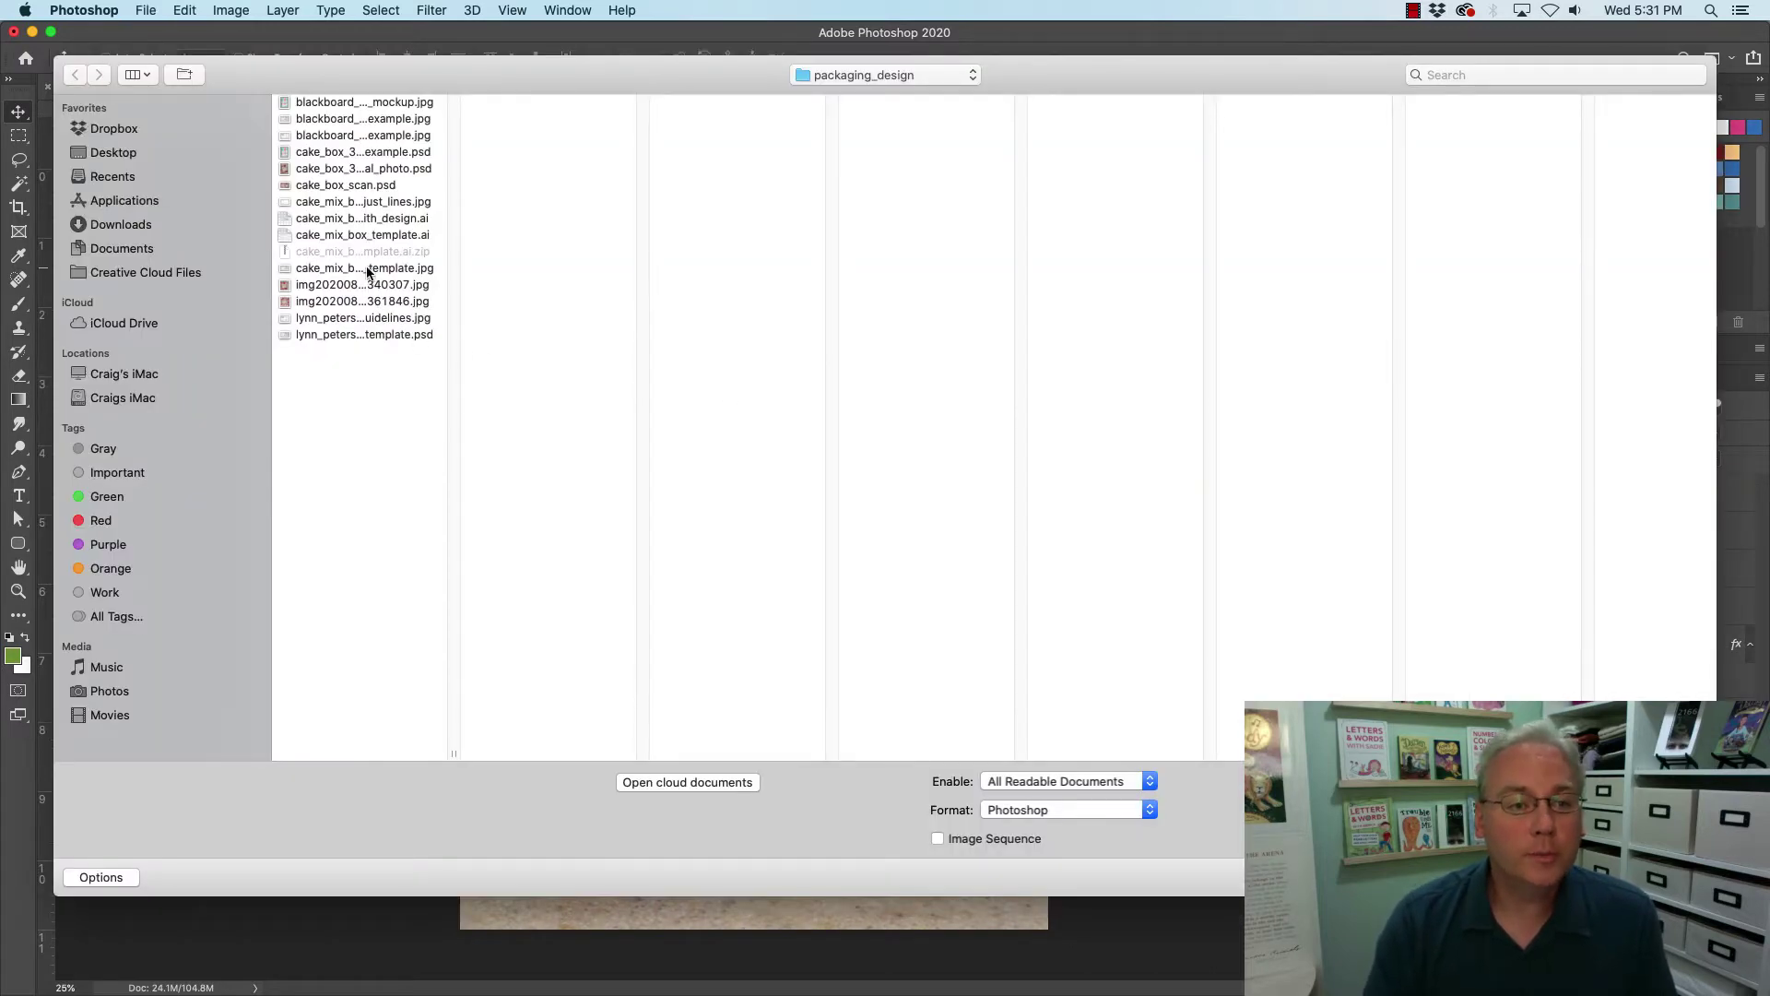
pyautogui.click(369, 268)
pyautogui.click(387, 219)
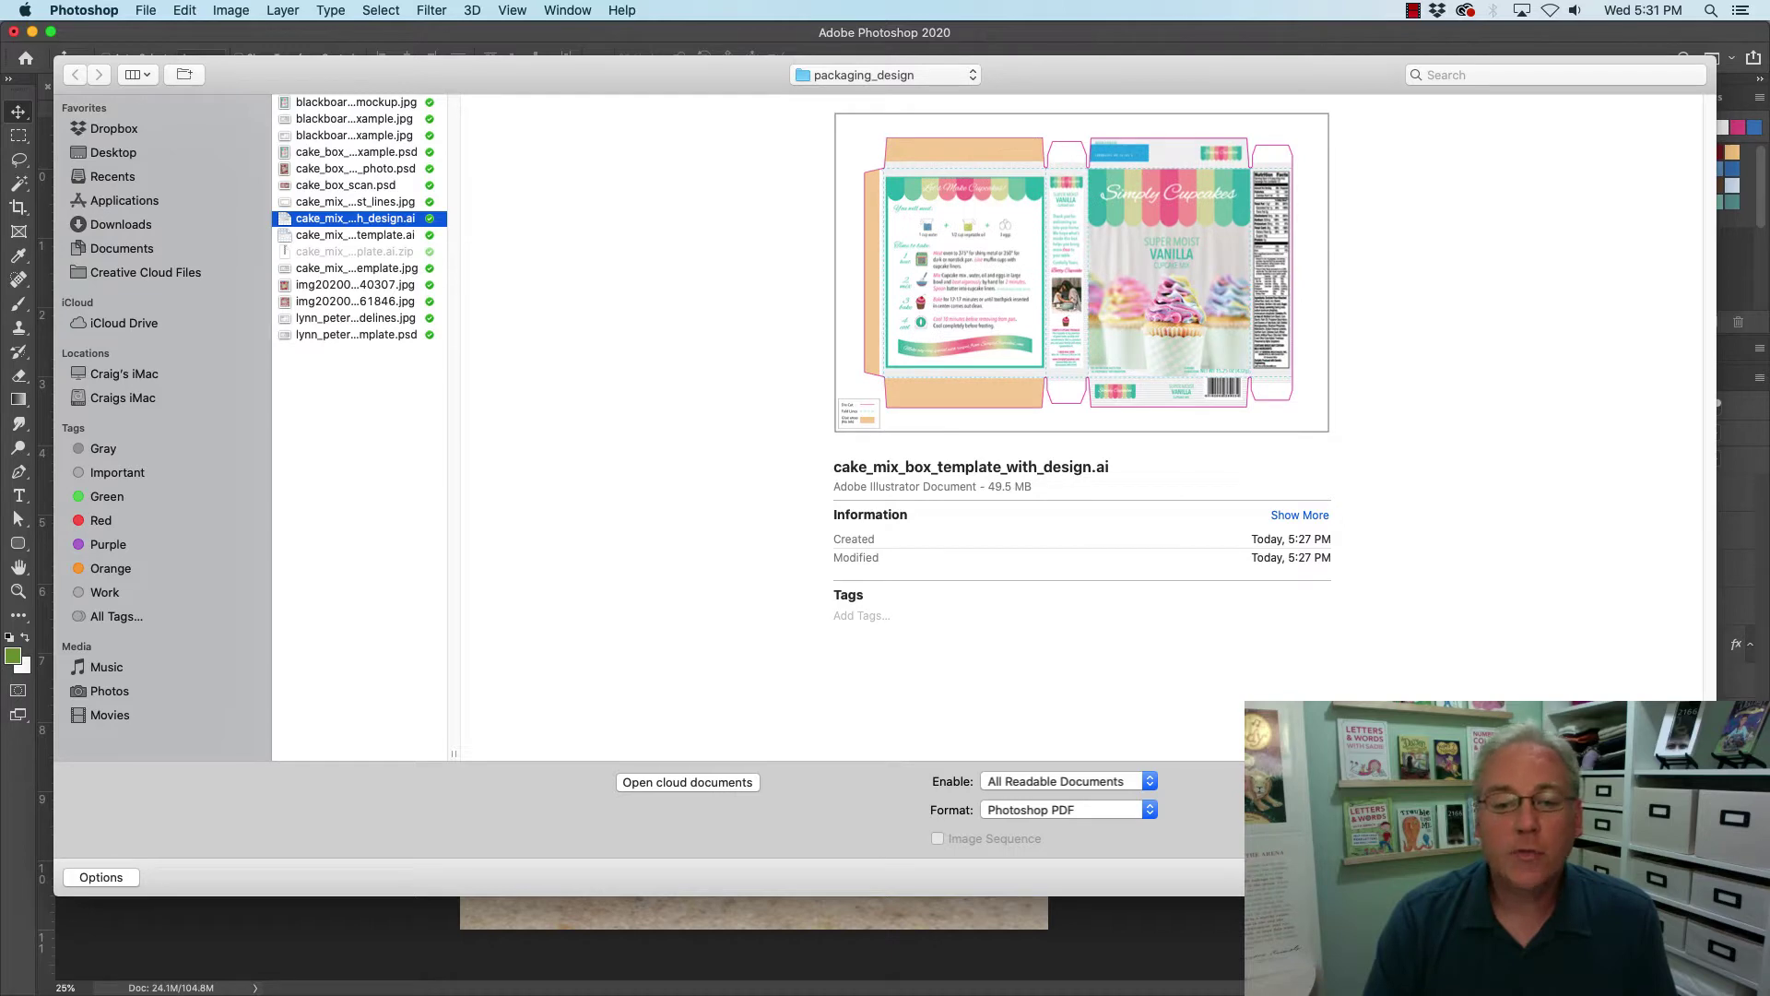
pyautogui.press('Return')
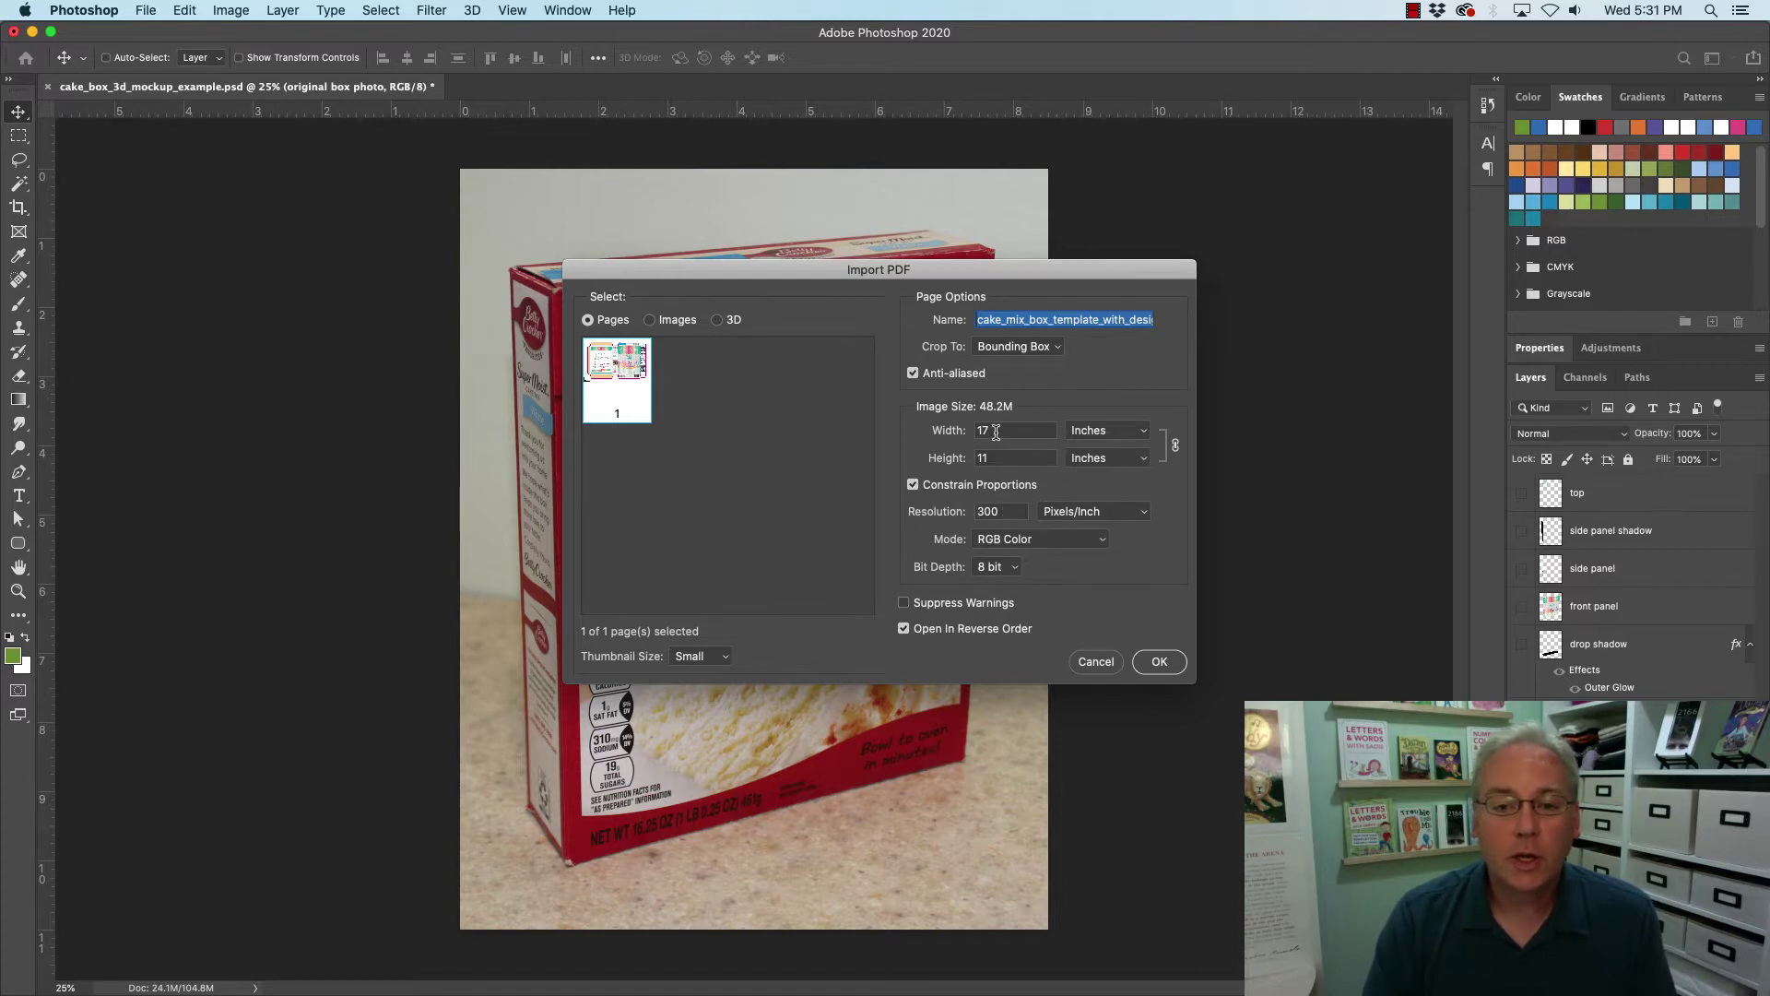
pyautogui.click(1168, 664)
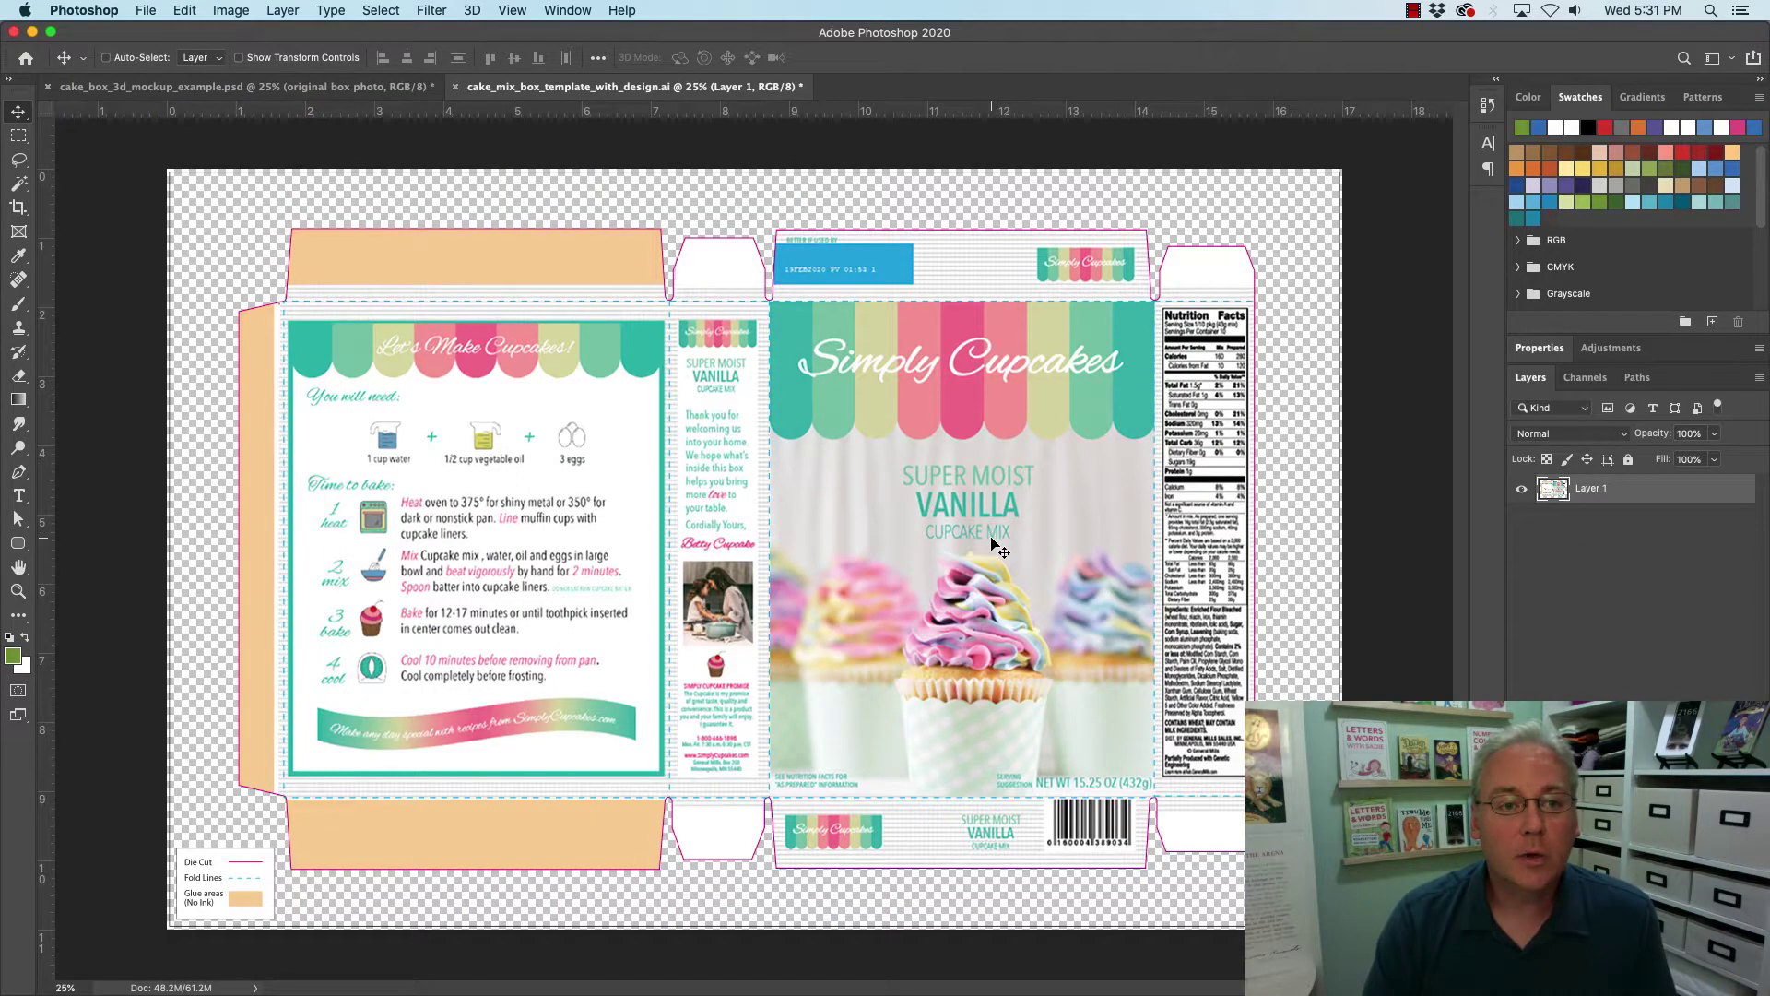
# Select the Simply Cupcakes front panel in the flat design with a rectangular marquee that follows its fold lines.
pyautogui.click(292, 89)
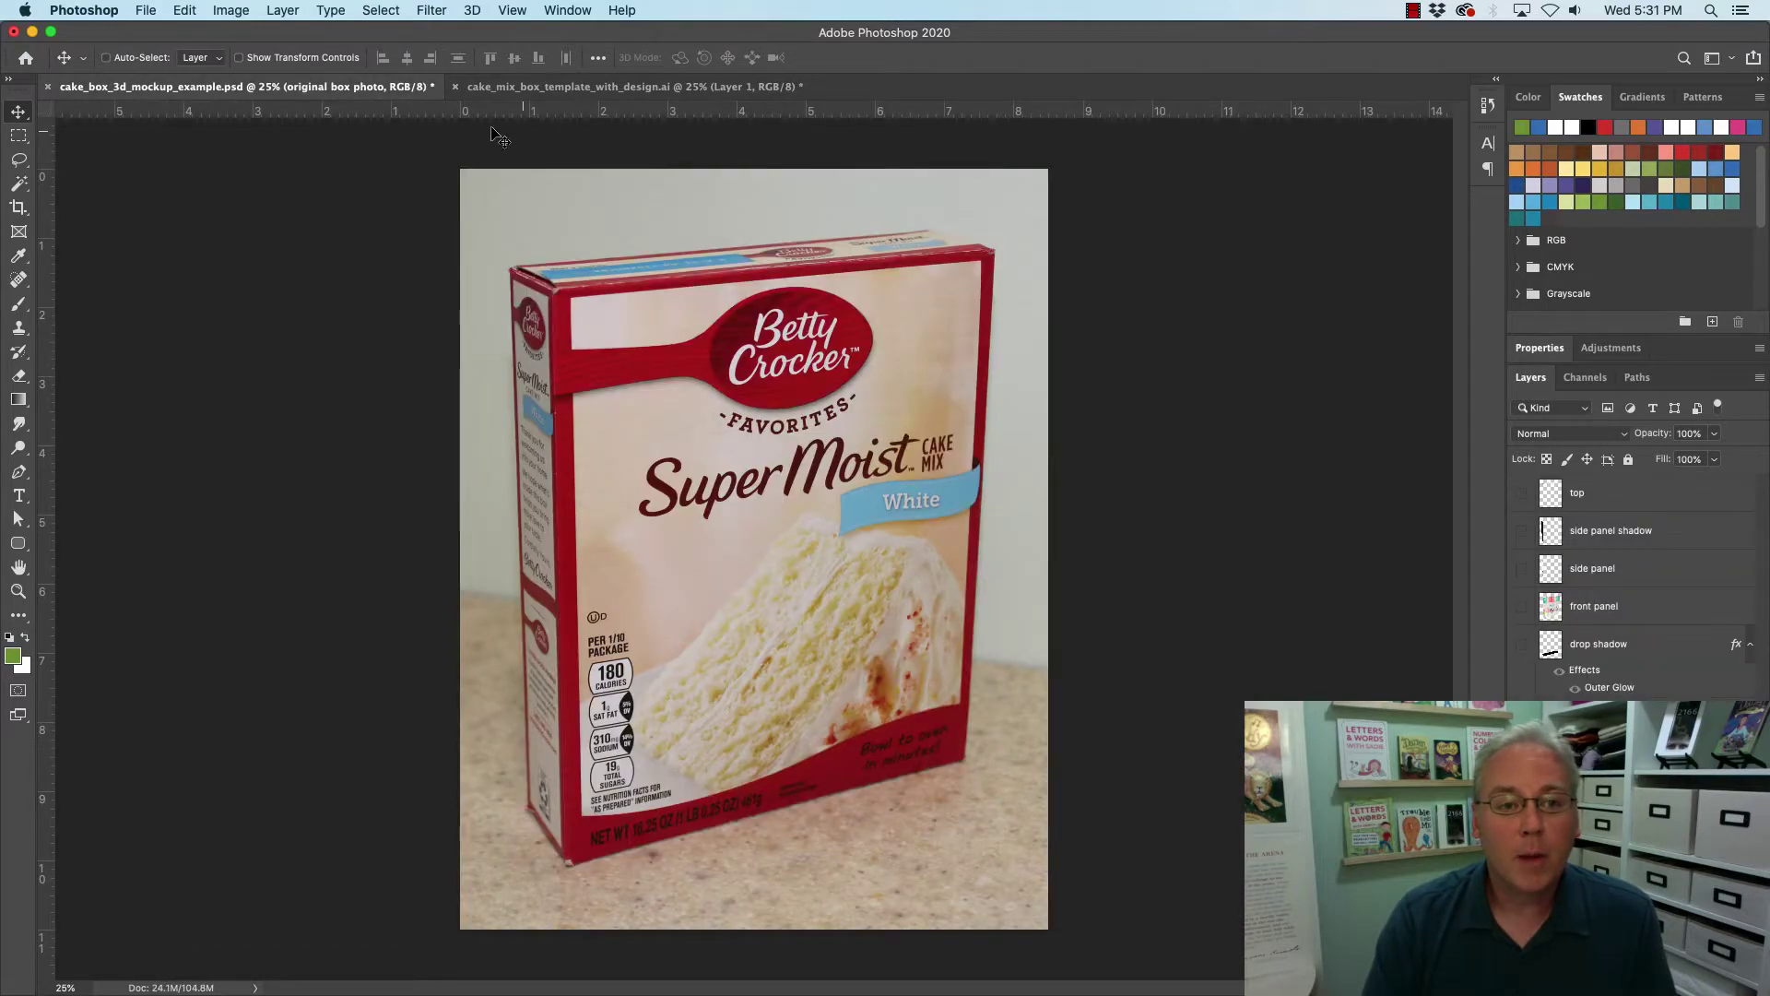
pyautogui.click(622, 90)
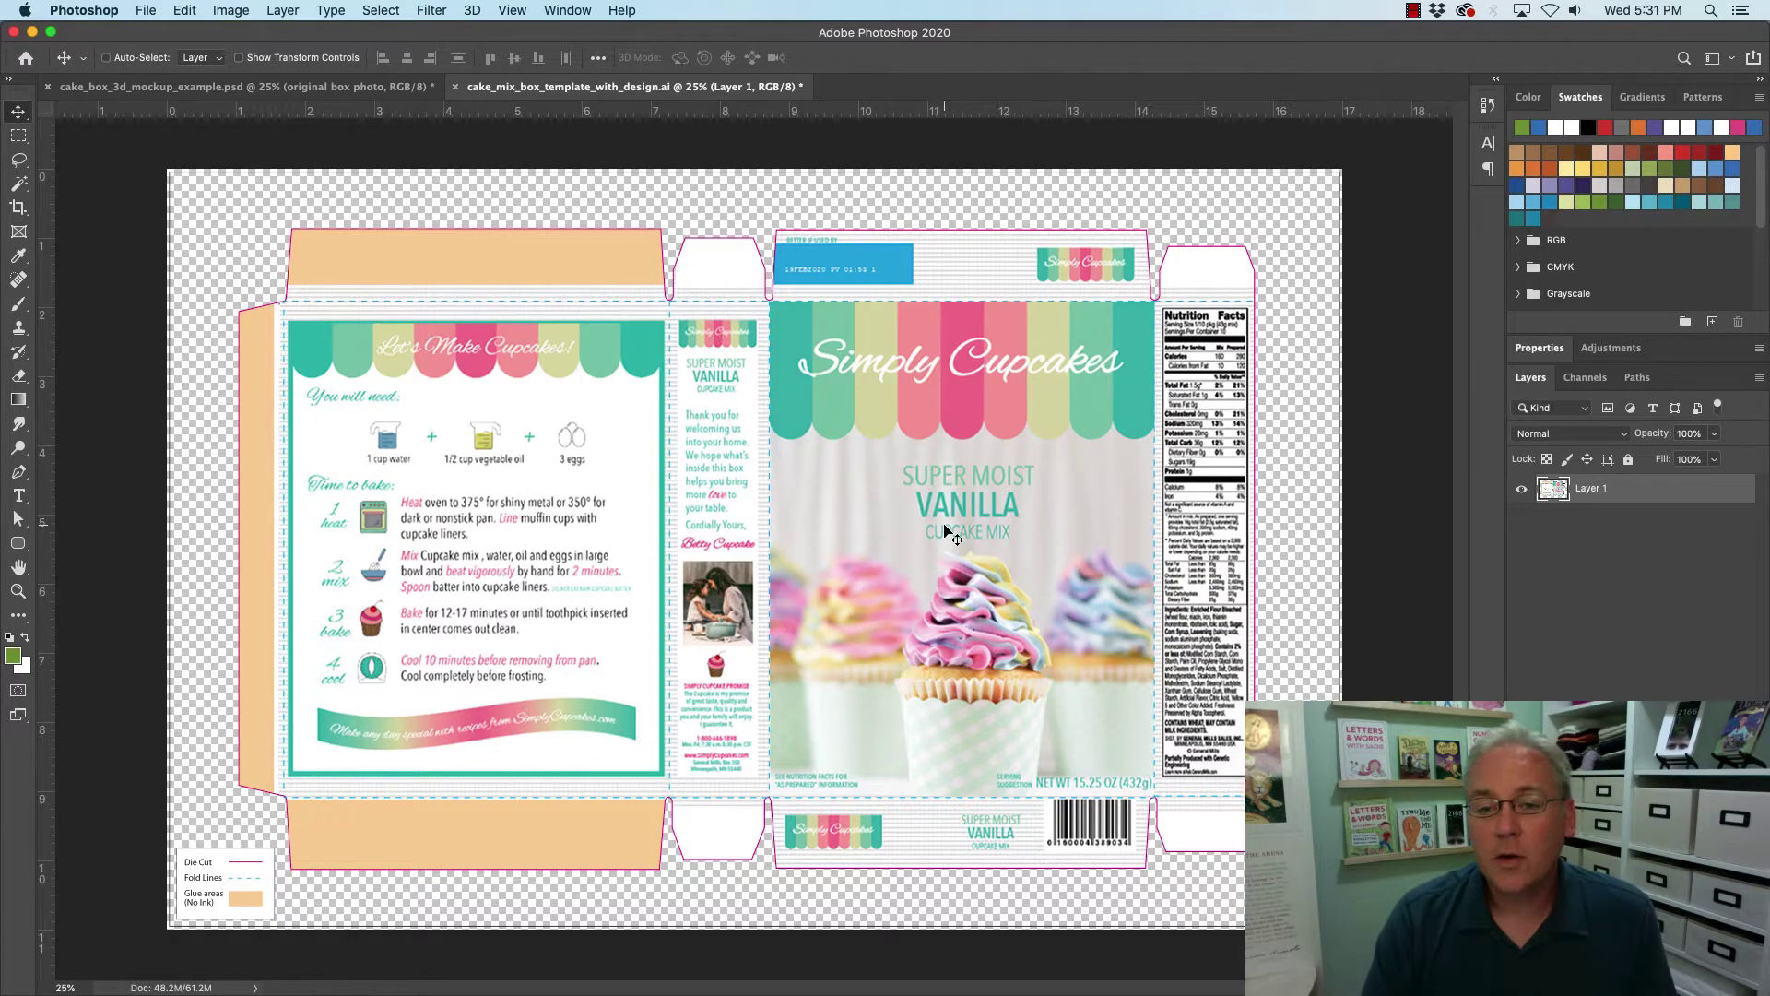
pyautogui.moveTo(966, 530); pyautogui.dragTo(811, 475)
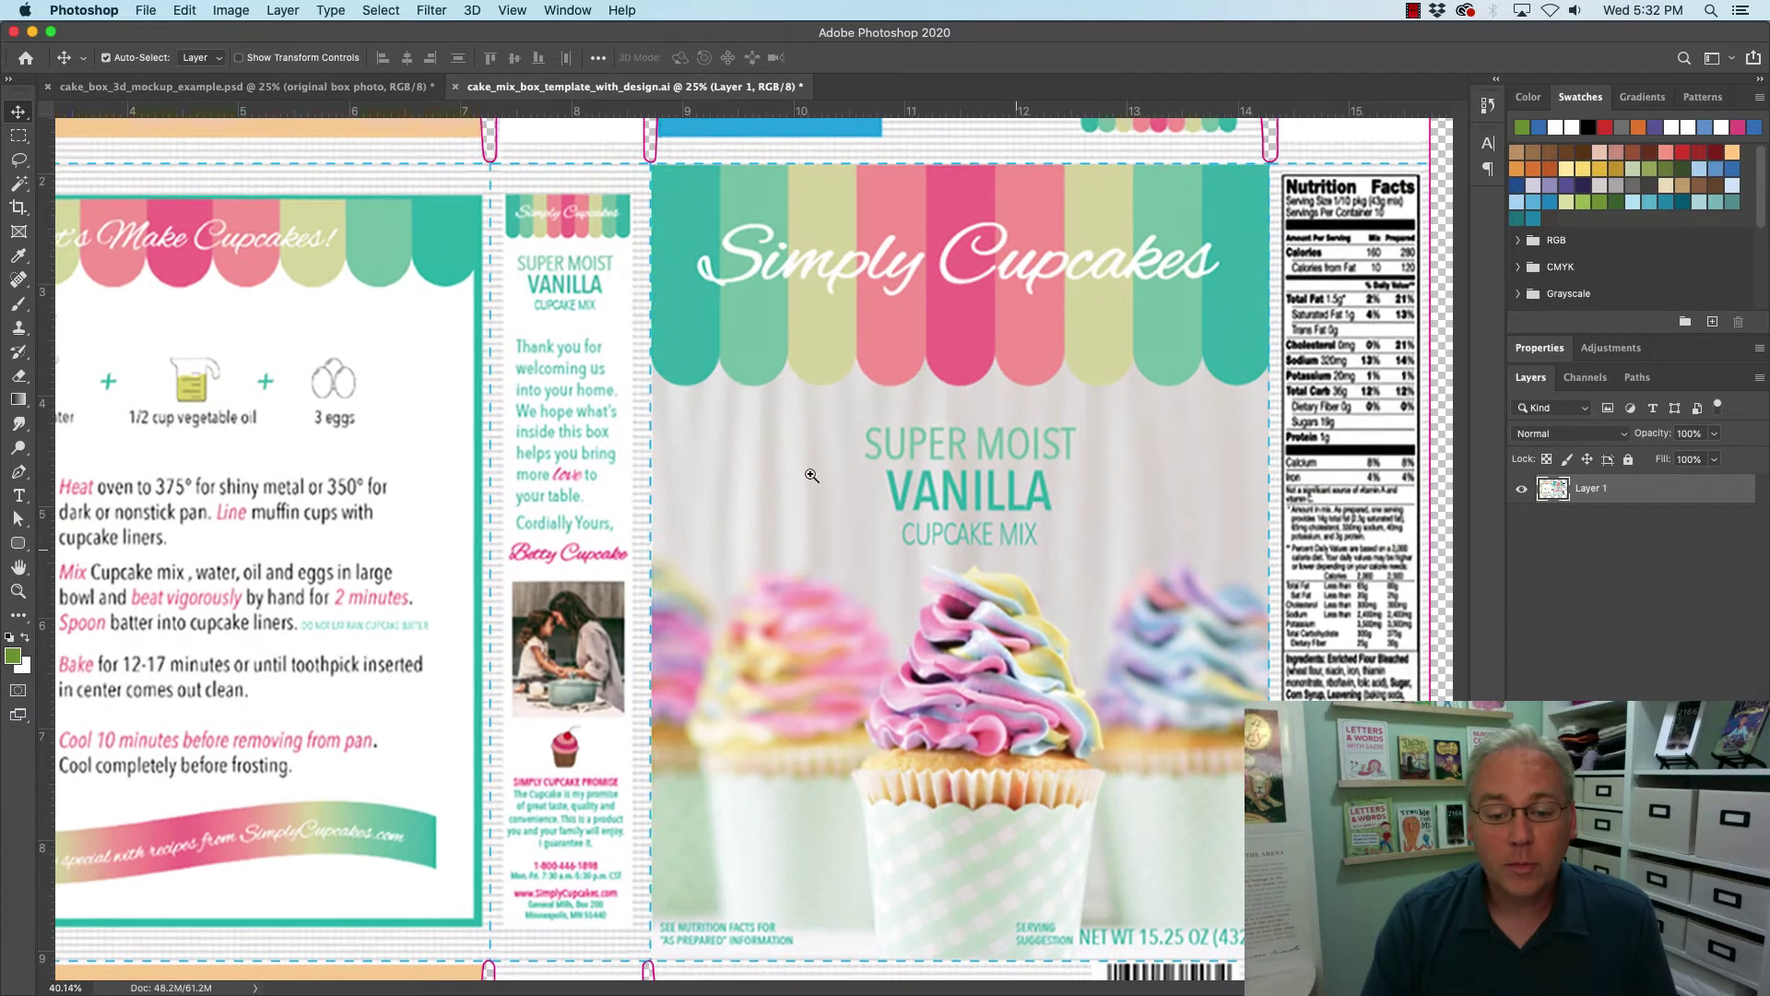
pyautogui.press('m')
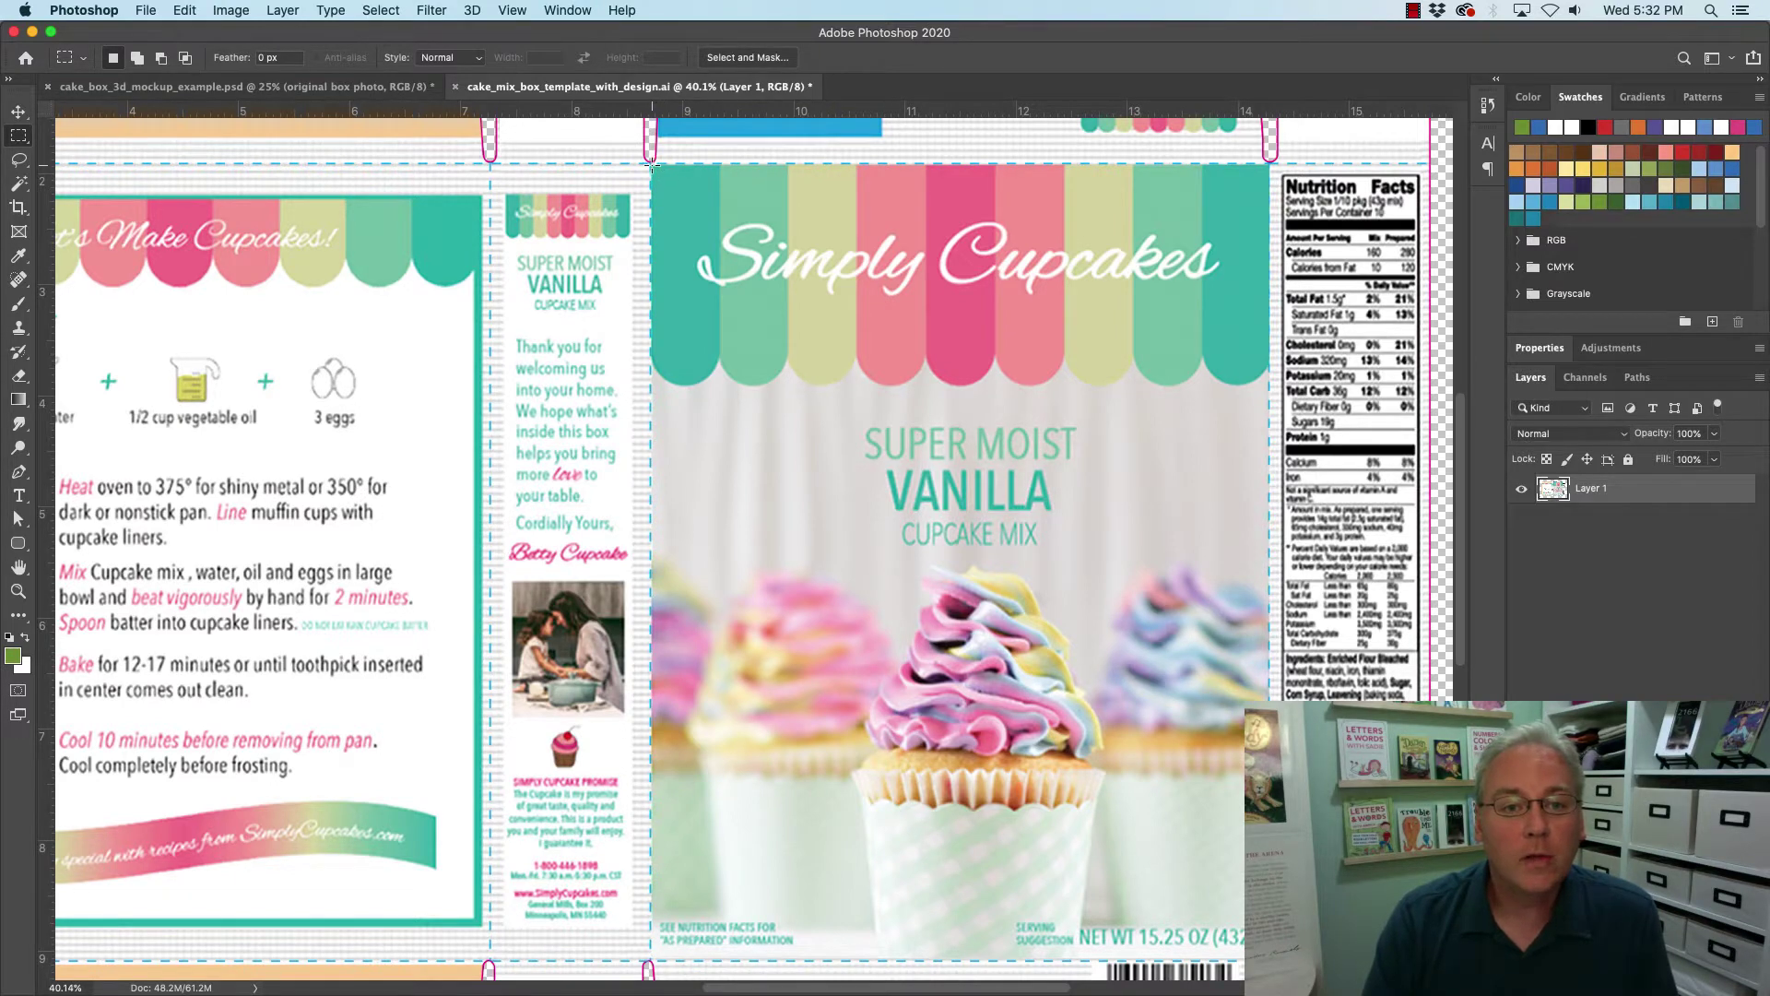
pyautogui.moveTo(651, 166); pyautogui.dragTo(1270, 958)
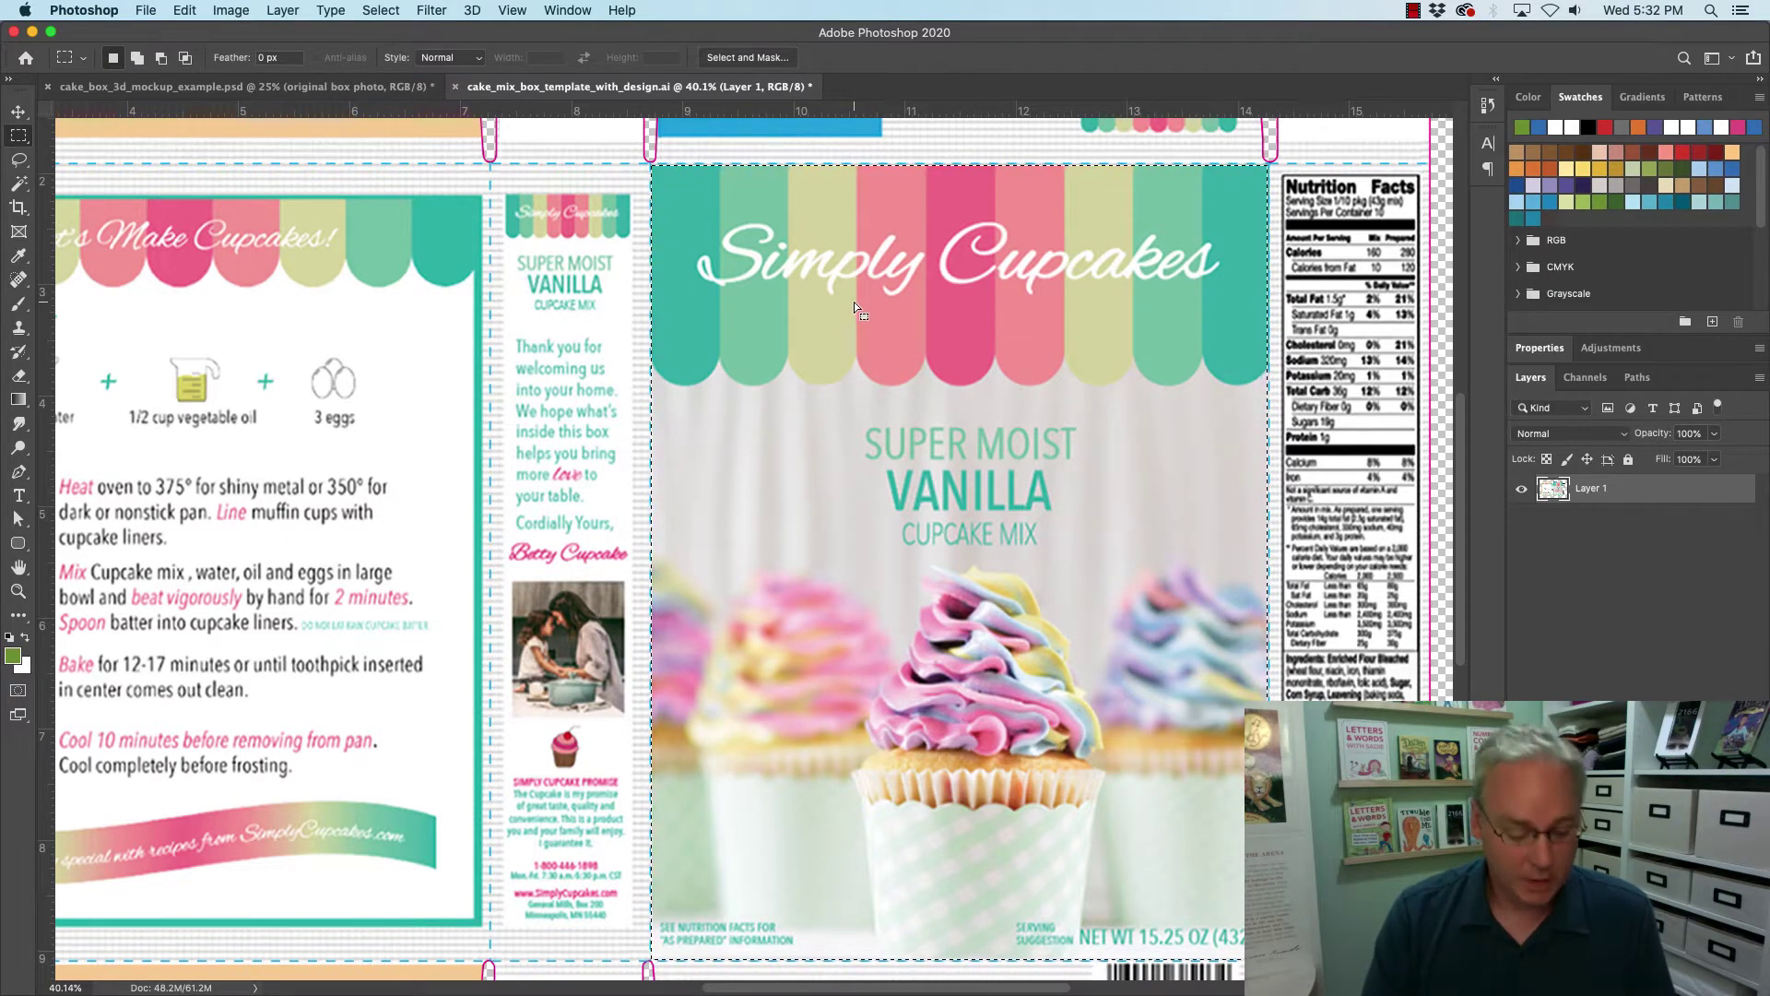
# Copy the front panel into cake_box_3d_mockup_example.psd and move it so its upper-left corner meets the photographed box's front corner.
pyautogui.click(320, 90)
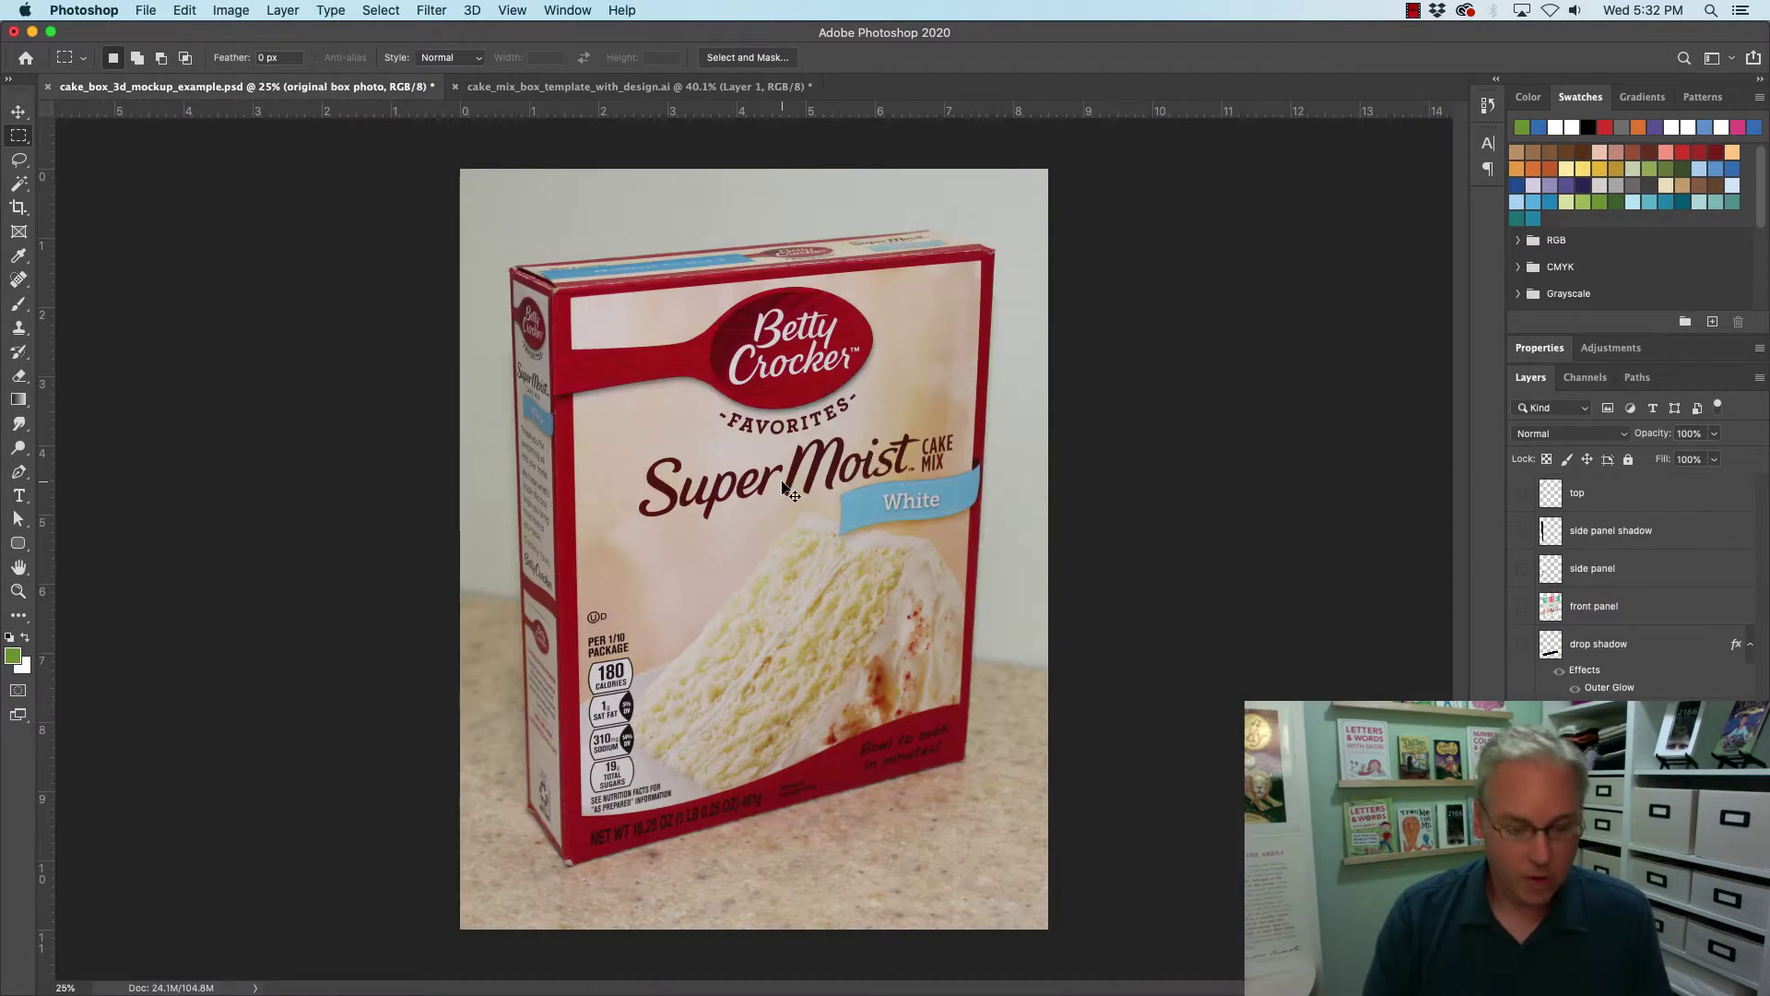
pyautogui.press('super+v')
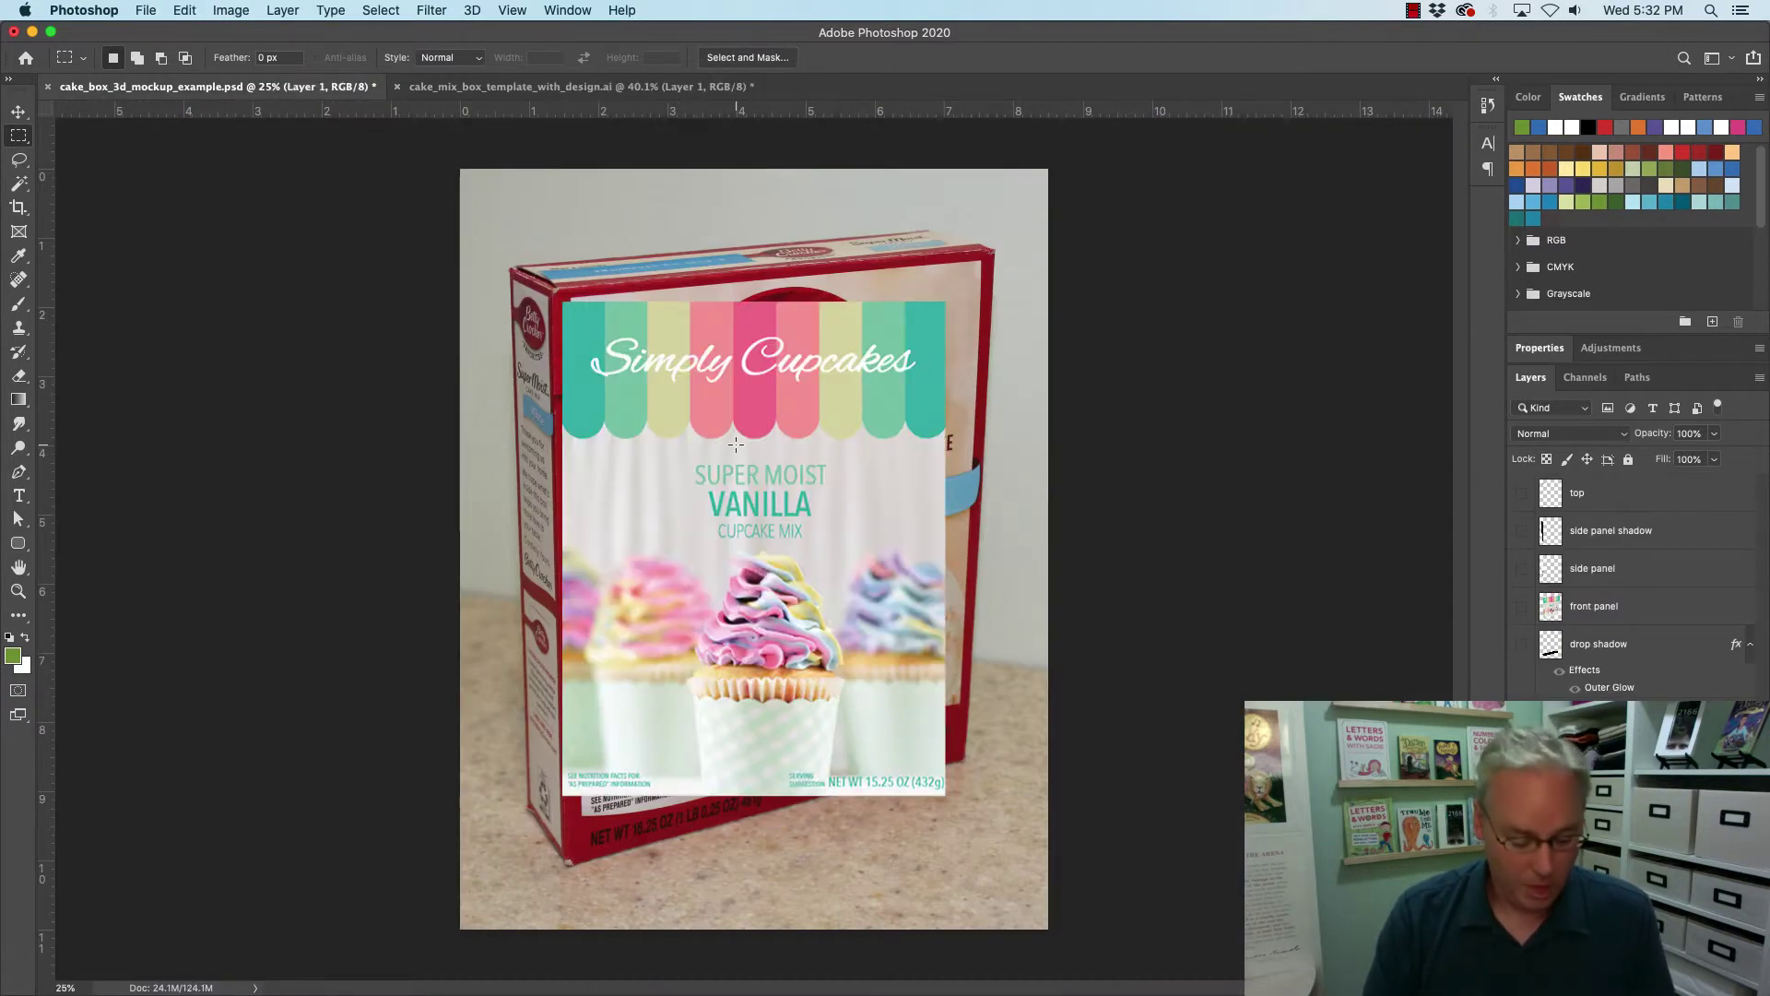
pyautogui.press('v')
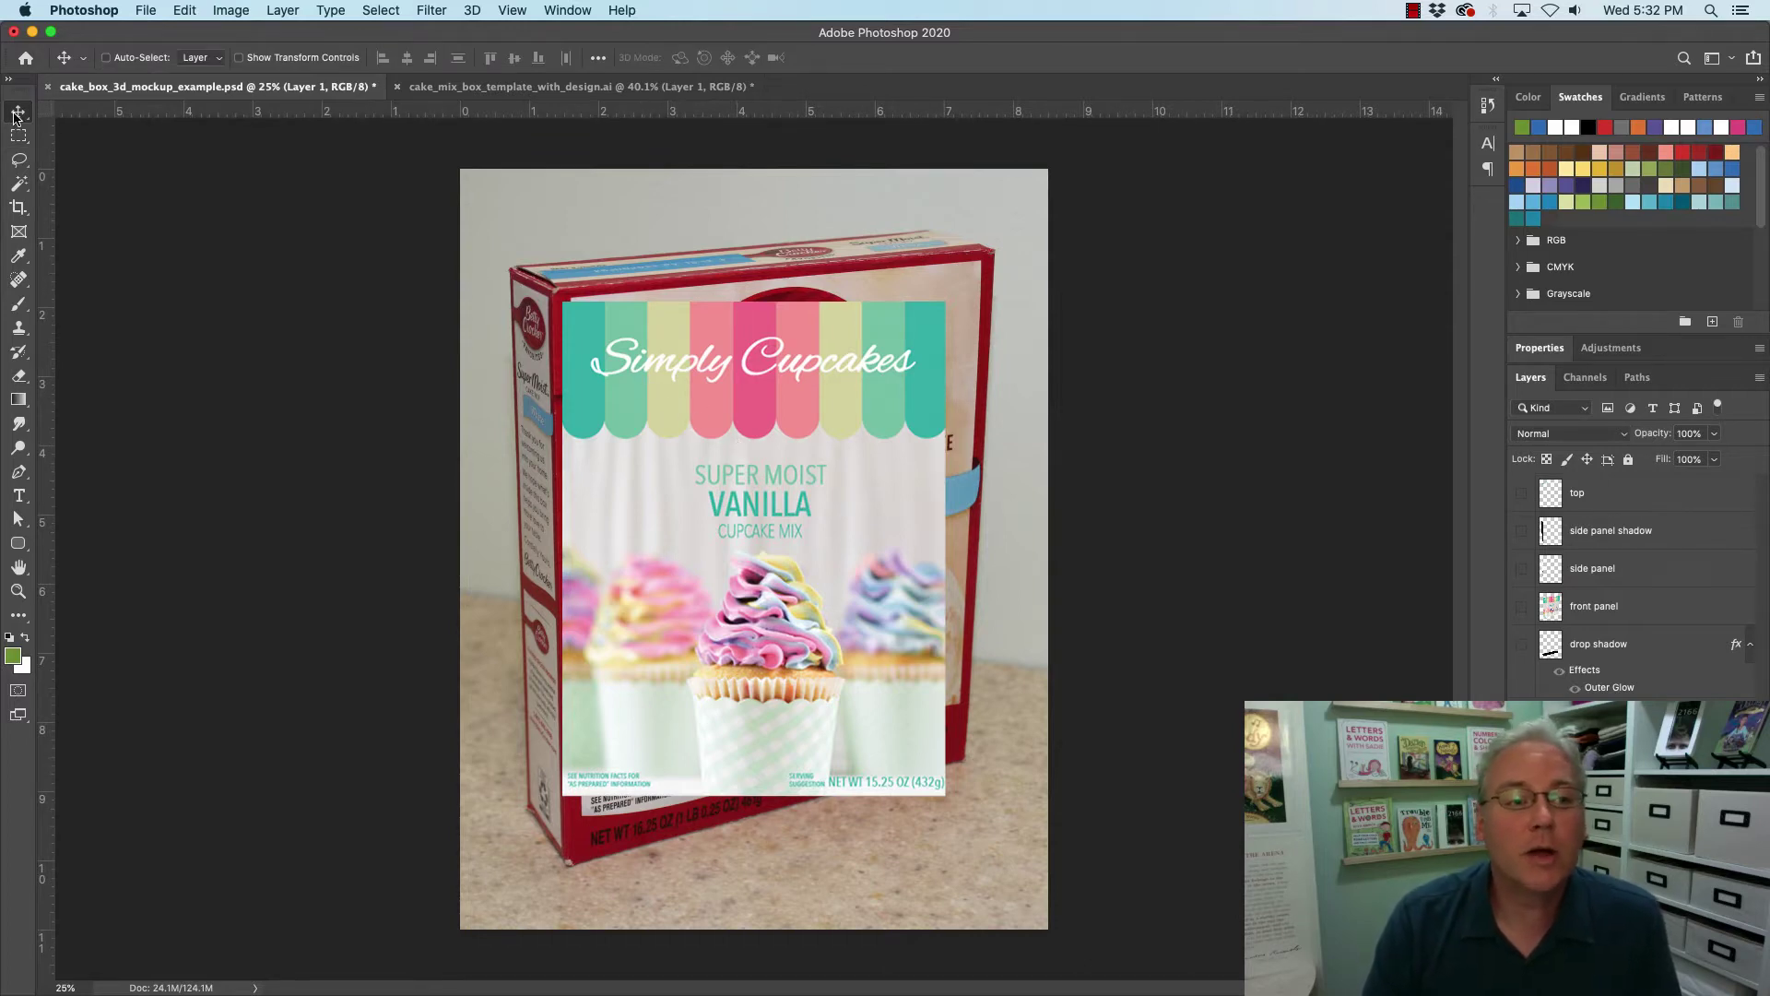
pyautogui.moveTo(724, 437)
pyautogui.mouseDown()
pyautogui.moveTo(862, 433)
pyautogui.moveTo(701, 432)
pyautogui.moveTo(731, 431)
pyautogui.moveTo(714, 423)
pyautogui.mouseUp()
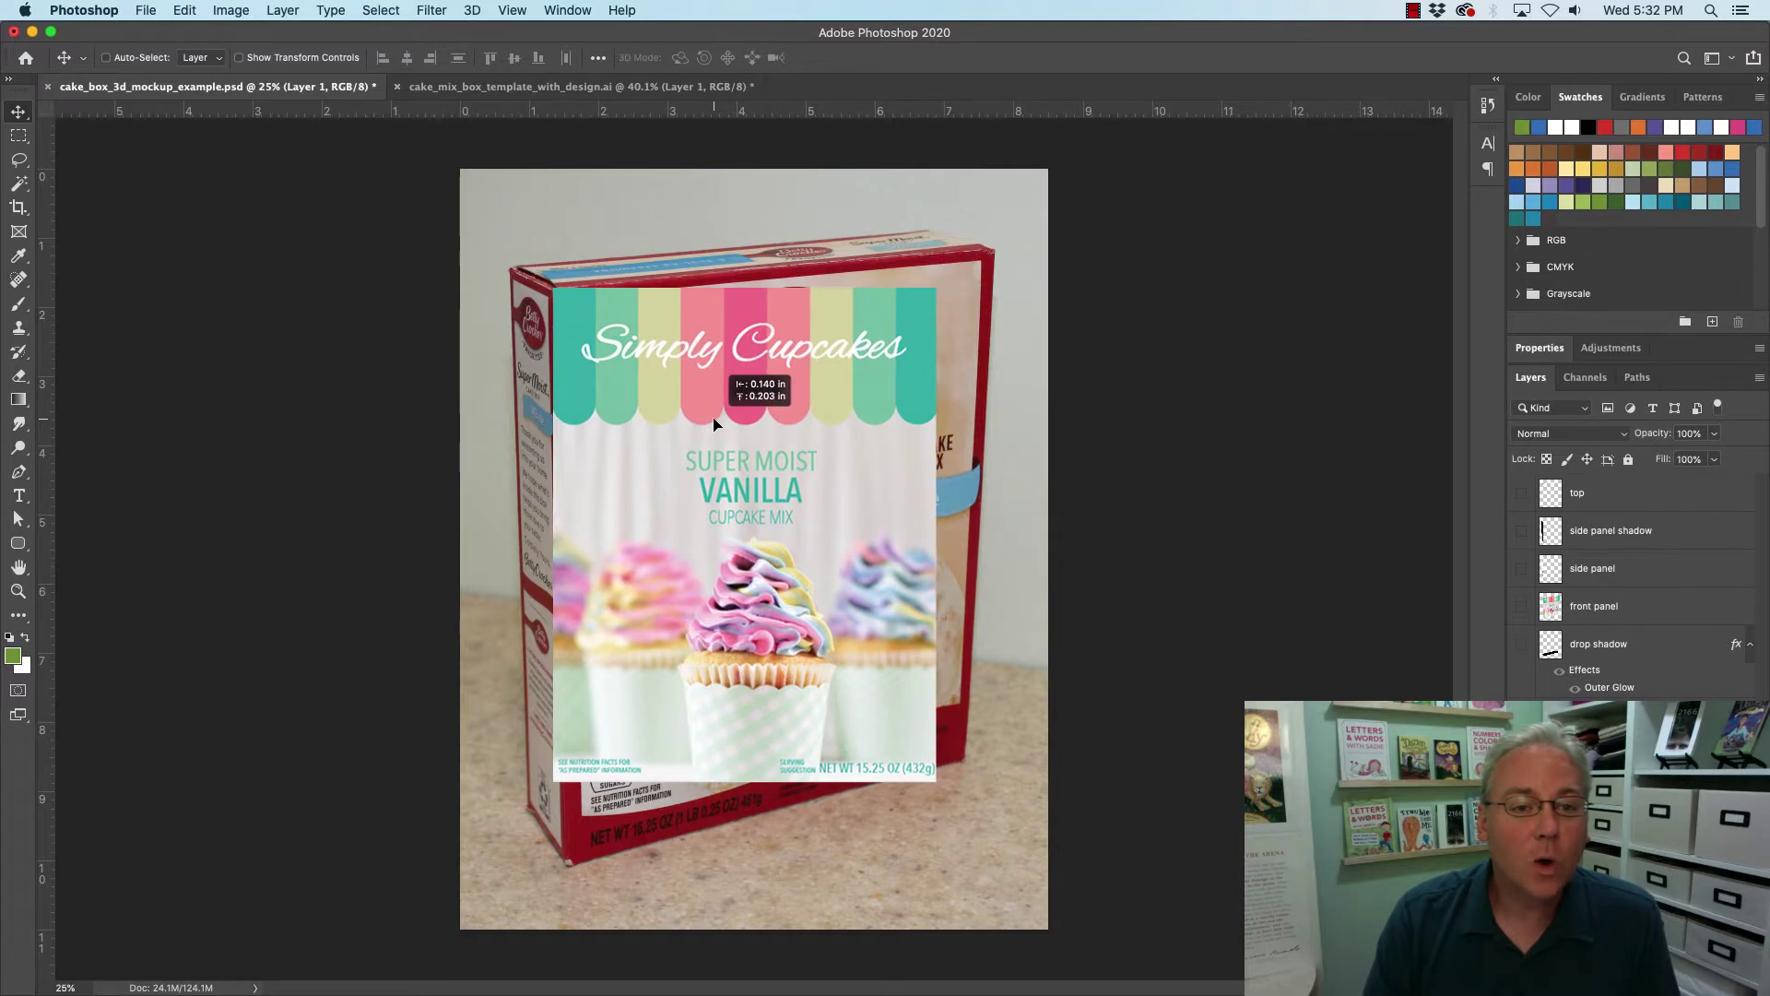
pyautogui.moveTo(576, 336); pyautogui.dragTo(577, 337)
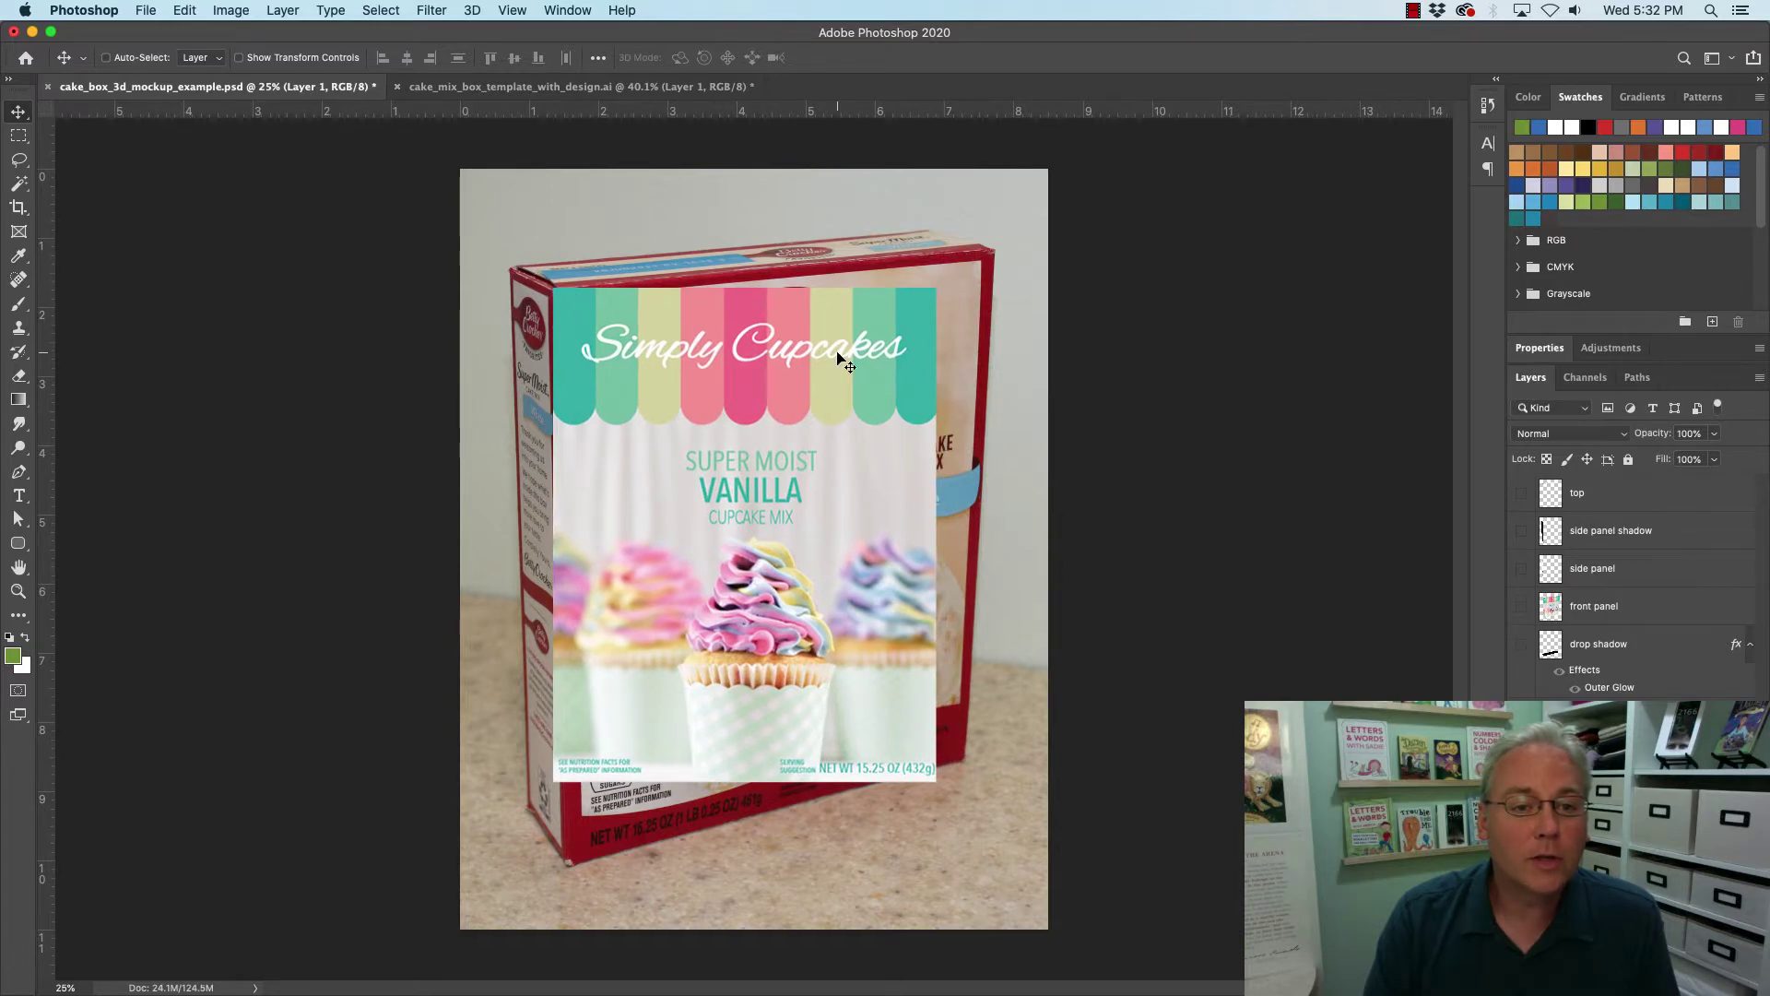
# Distort the pasted front panel with Free Transform so its corners roughly match the front face of the photographed box.
pyautogui.press('super+t')
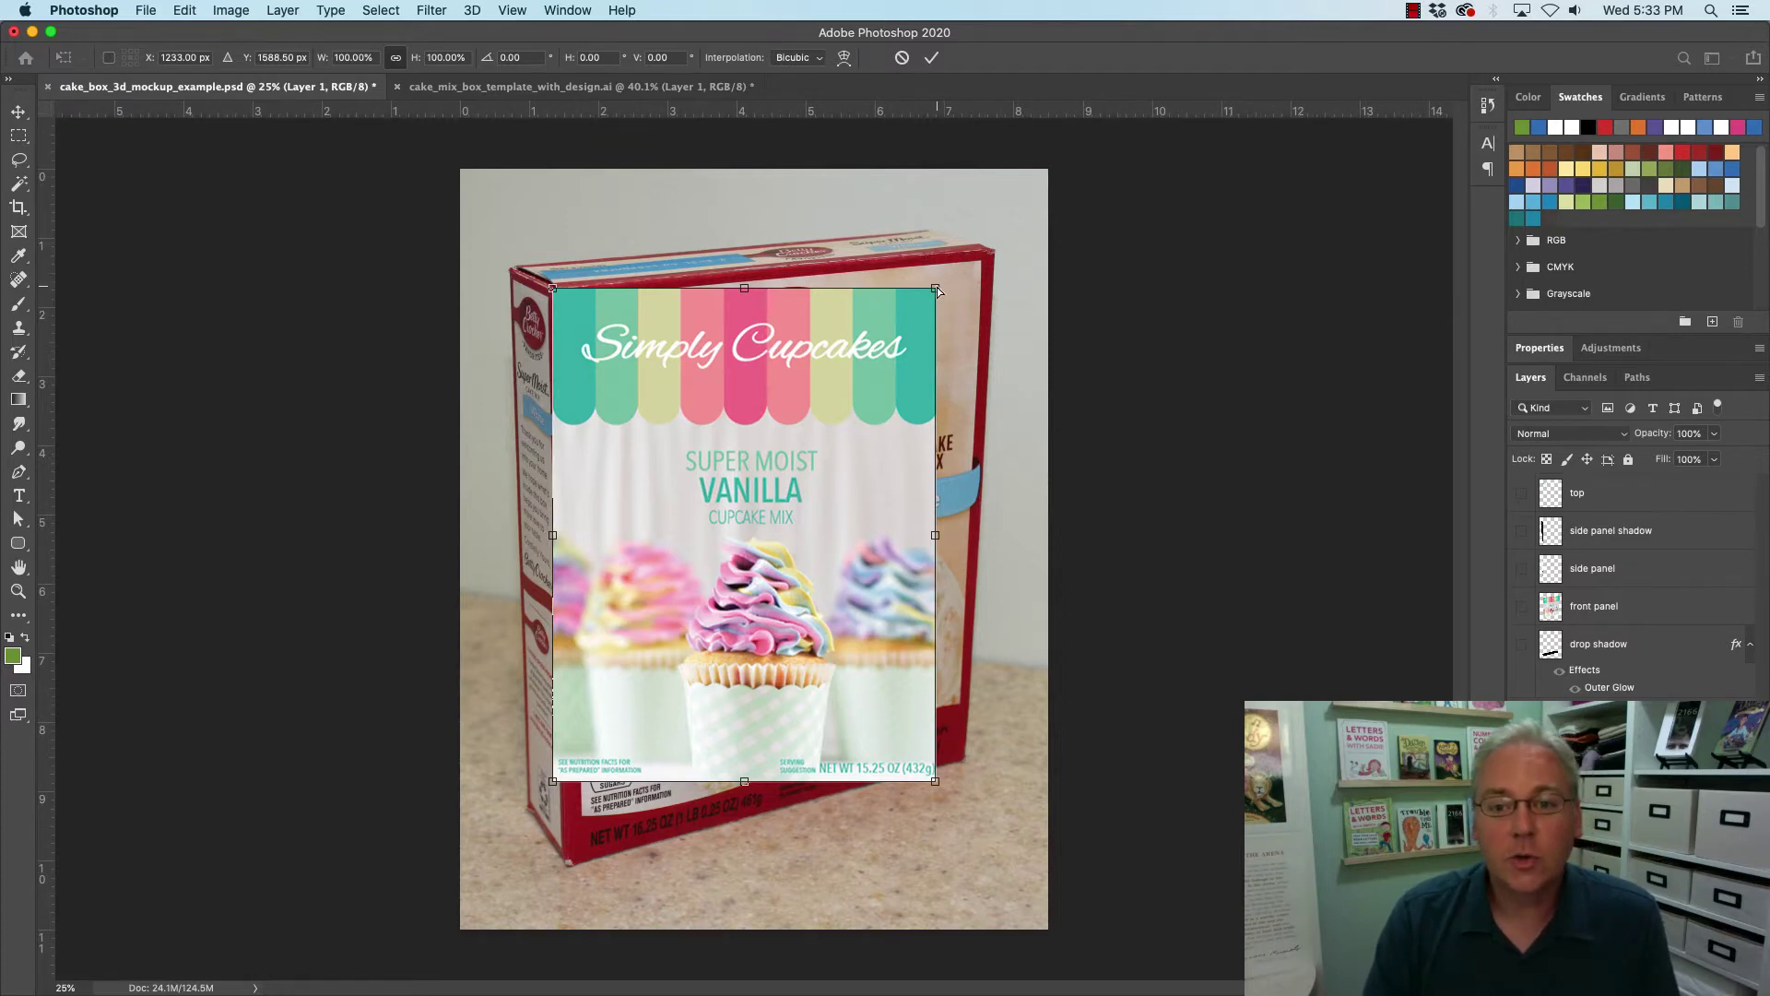
pyautogui.moveTo(938, 287); pyautogui.dragTo(996, 252)
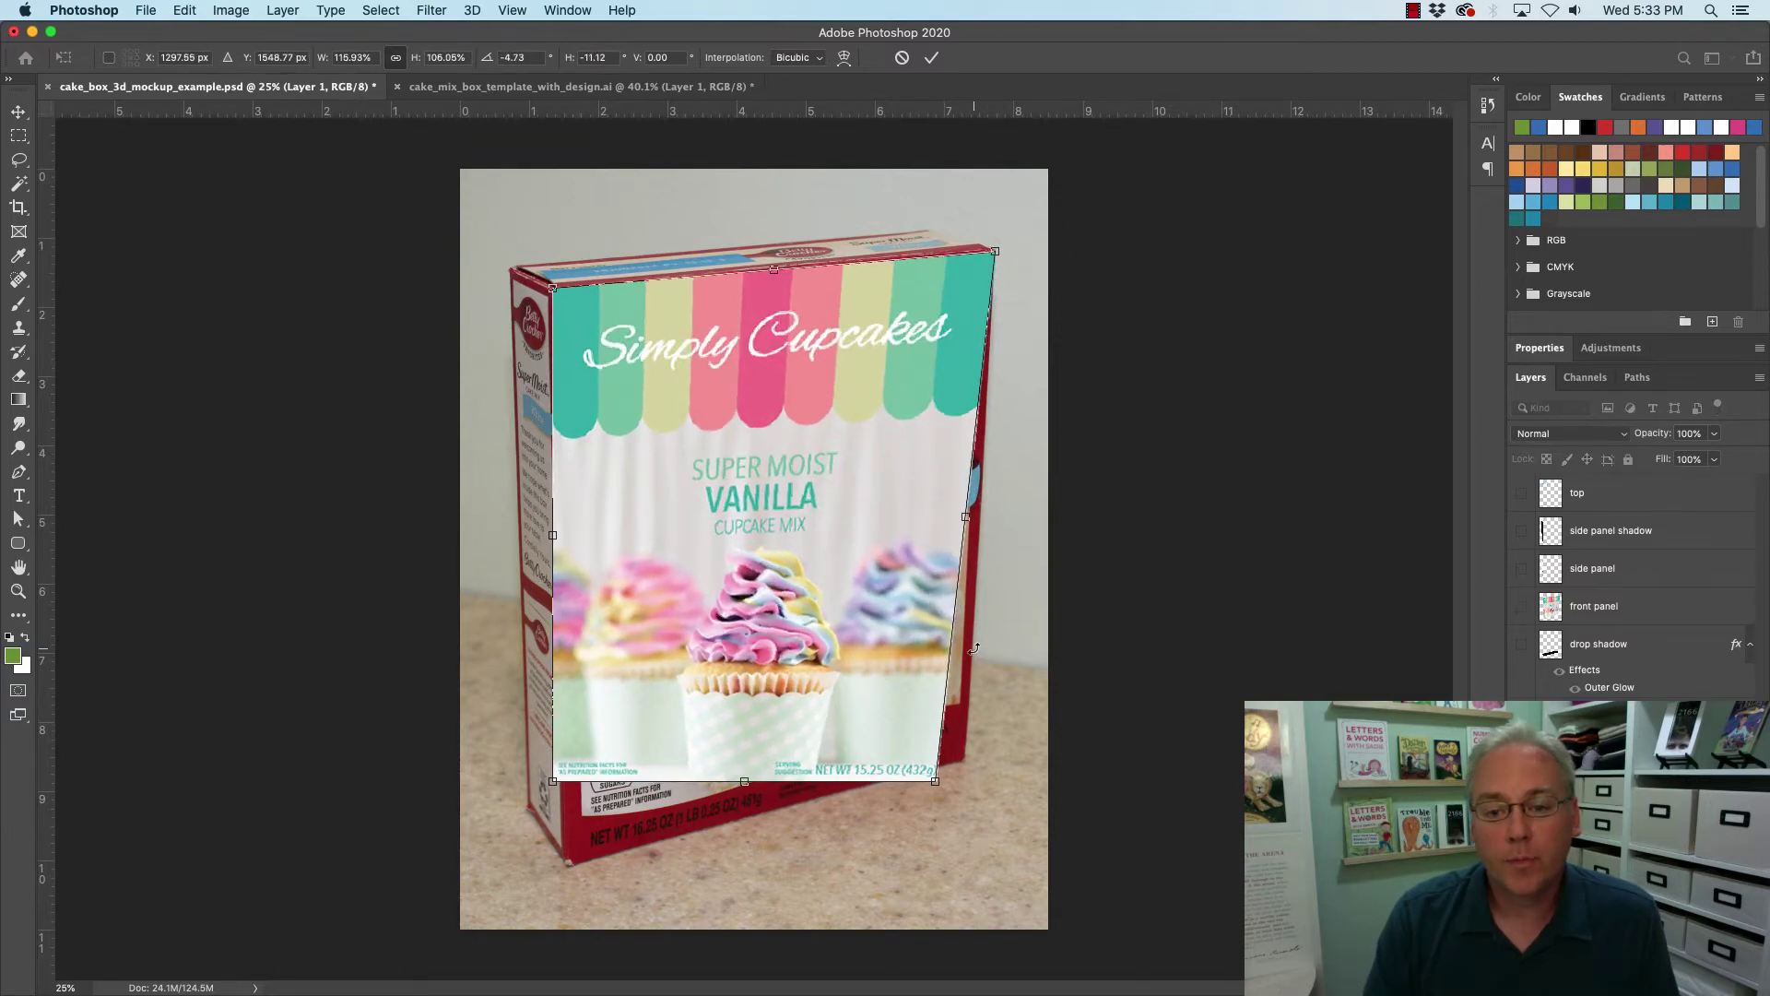
pyautogui.moveTo(936, 782)
pyautogui.mouseDown()
pyautogui.moveTo(1005, 736)
pyautogui.moveTo(986, 765)
pyautogui.moveTo(1223, 873)
pyautogui.moveTo(948, 733)
pyautogui.moveTo(1115, 853)
pyautogui.moveTo(943, 783)
pyautogui.moveTo(962, 761)
pyautogui.mouseUp()
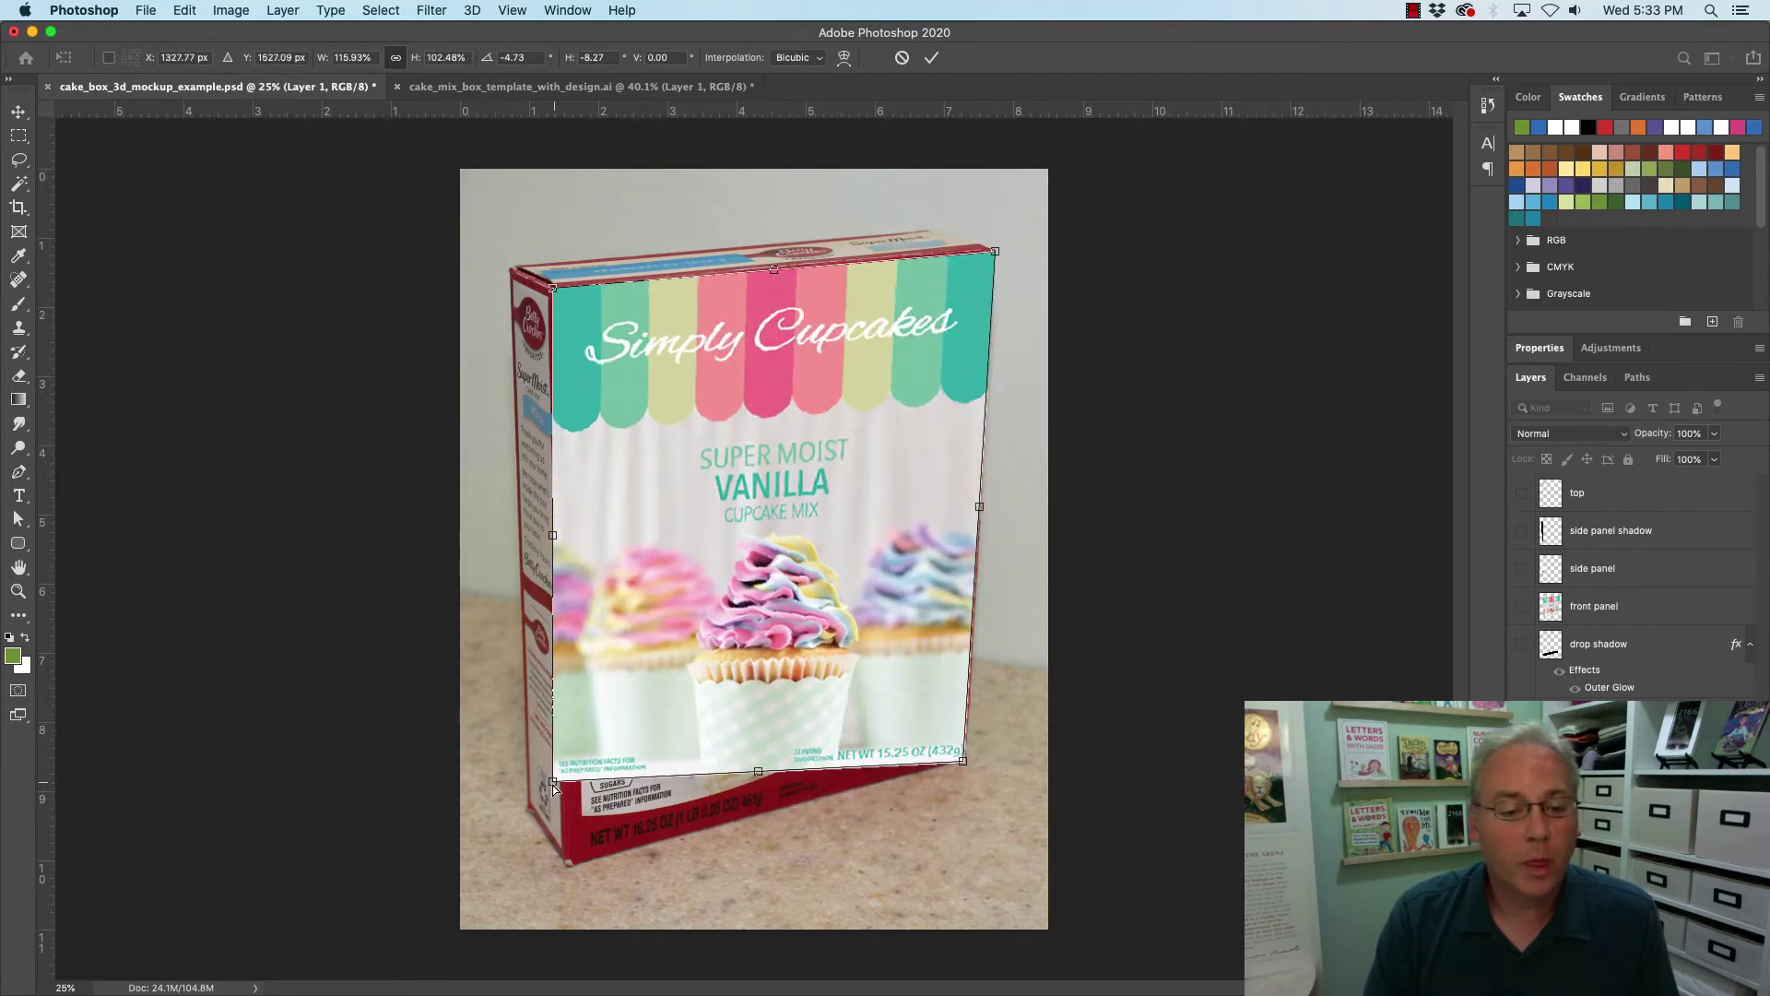
pyautogui.moveTo(554, 783); pyautogui.dragTo(569, 862)
pyautogui.moveTo(964, 760); pyautogui.dragTo(963, 758)
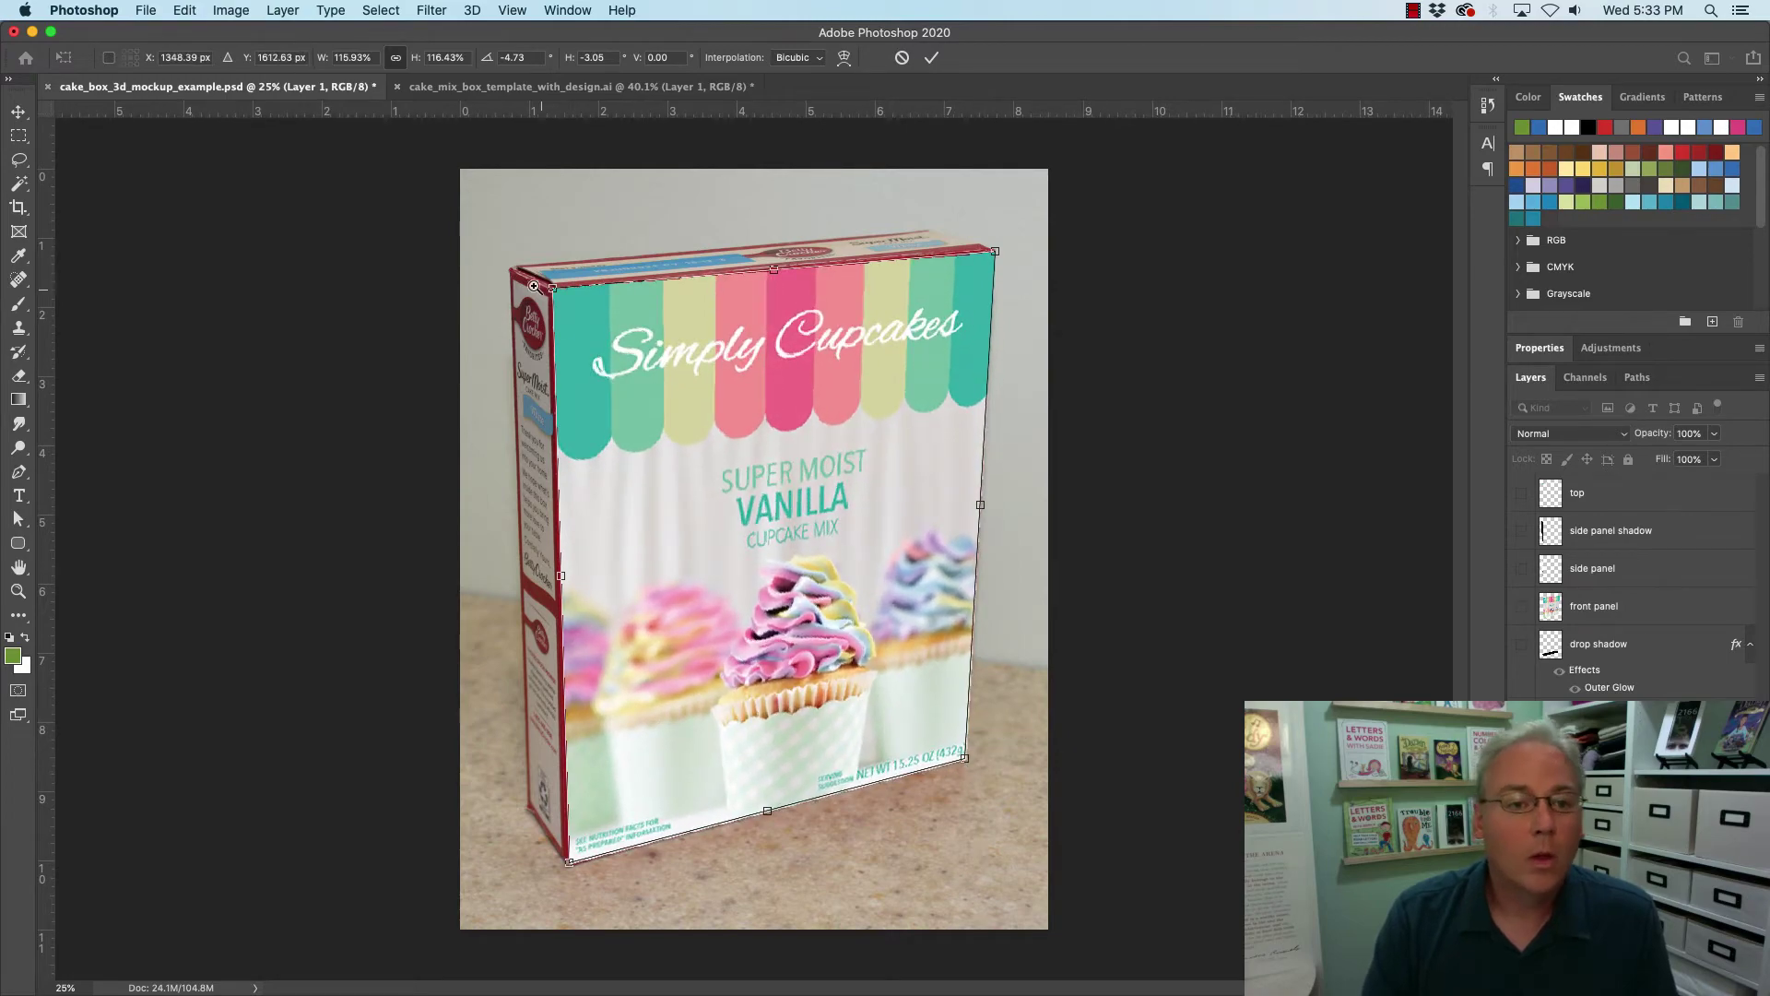
# Fine-tune the front panel's two upper corners so they sit exactly on the box's upper front corners.
pyautogui.scroll(8, 553, 286)
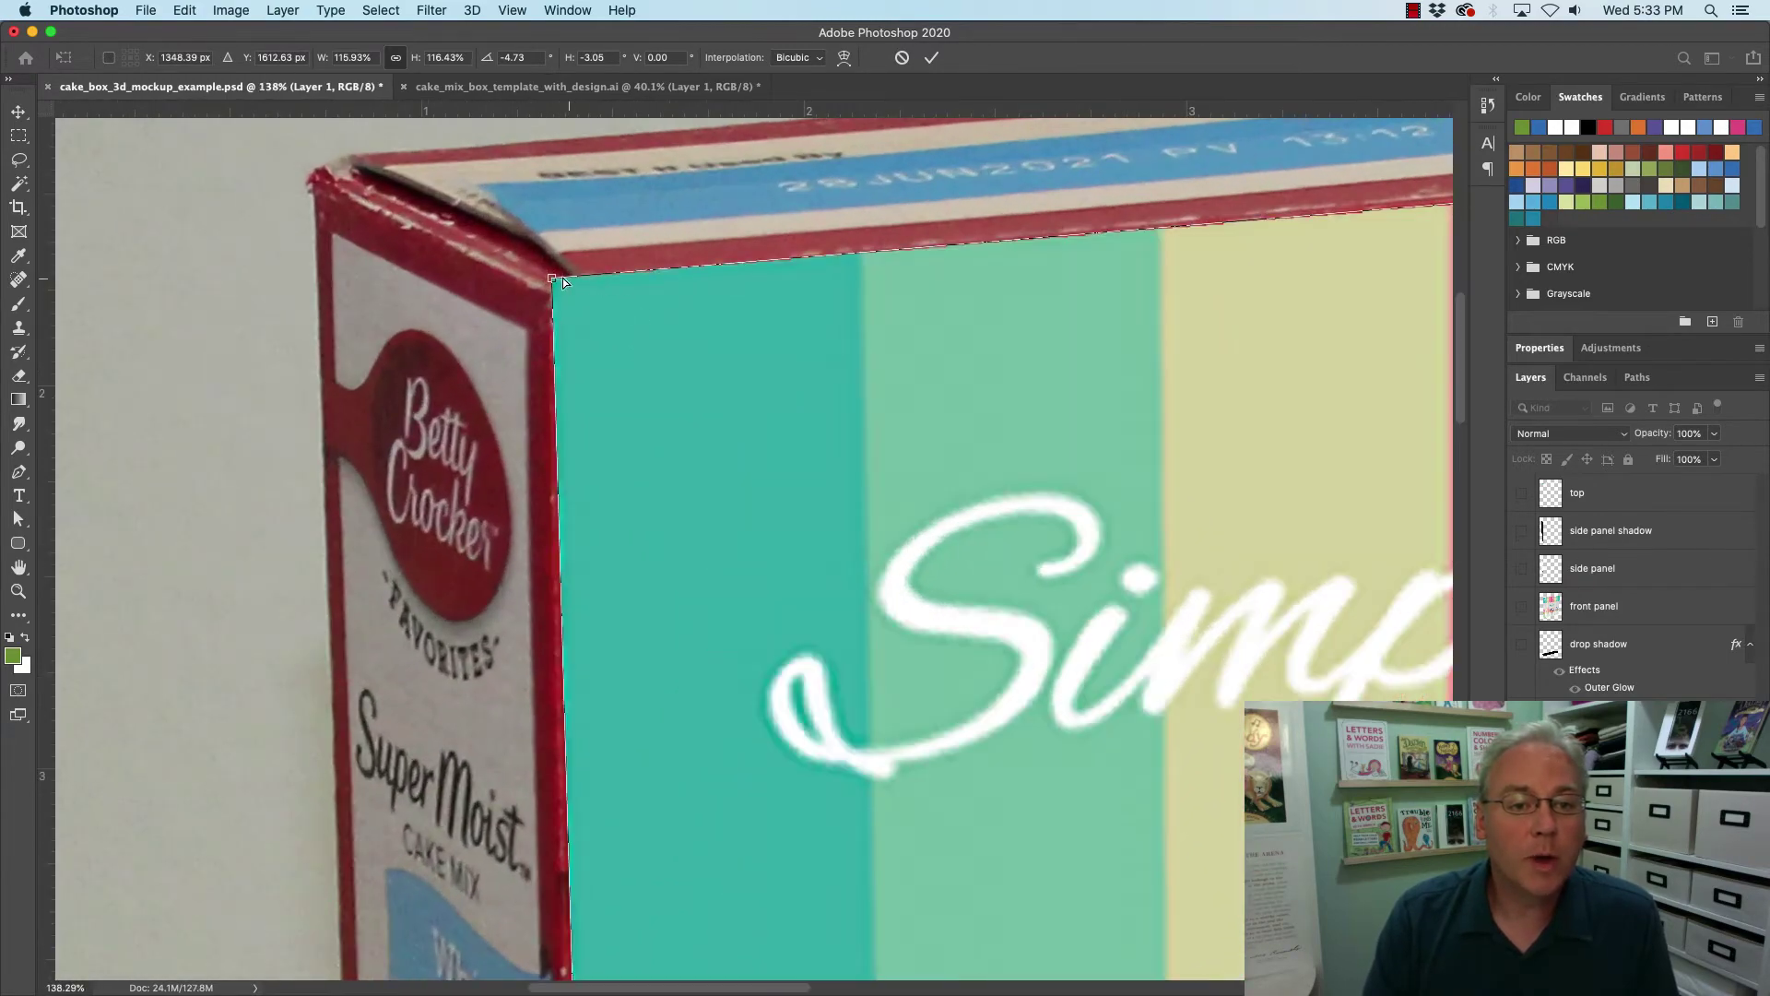
pyautogui.moveTo(552, 278)
pyautogui.mouseDown()
pyautogui.moveTo(619, 309)
pyautogui.moveTo(572, 308)
pyautogui.moveTo(549, 282)
pyautogui.mouseUp()
pyautogui.moveTo(1202, 297); pyautogui.dragTo(490, 439)
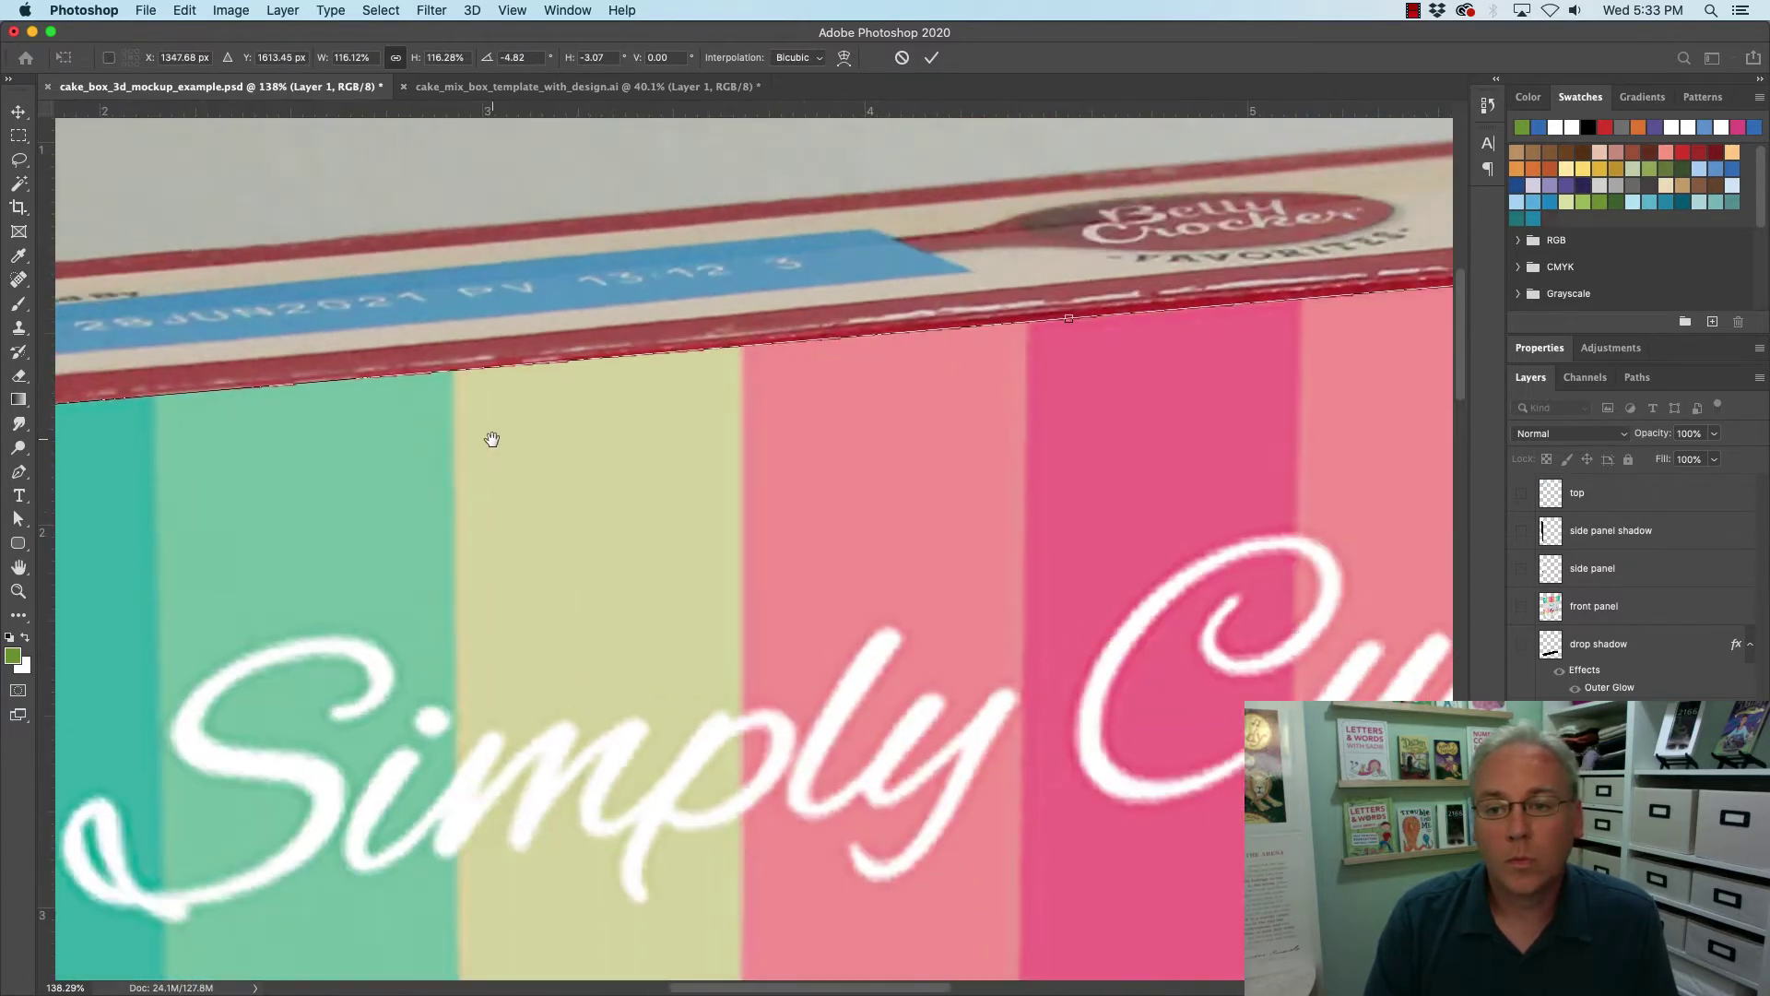
pyautogui.moveTo(1241, 360); pyautogui.dragTo(601, 458)
pyautogui.moveTo(1005, 405); pyautogui.dragTo(317, 468)
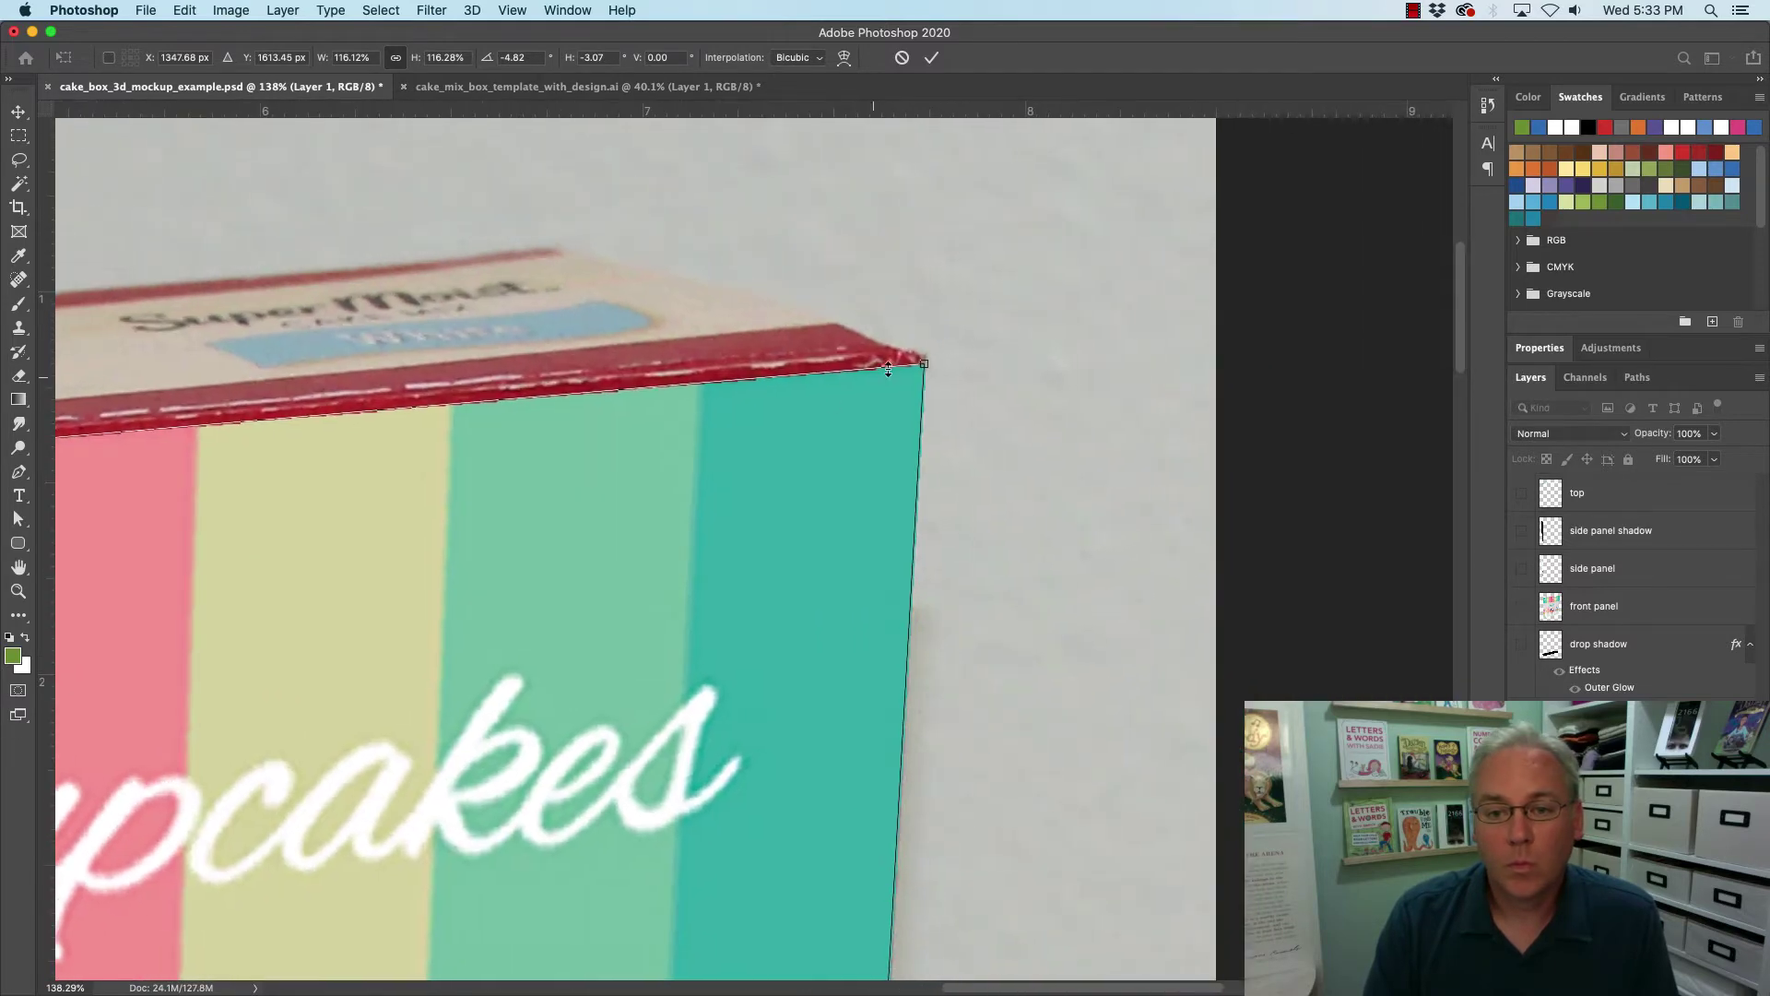
pyautogui.moveTo(922, 364)
pyautogui.mouseDown()
pyautogui.moveTo(853, 410)
pyautogui.moveTo(926, 351)
pyautogui.mouseUp()
# Fine-tune the front panel's two lower corners to the bottom edge of the box and apply the transform.
pyautogui.scroll(-15, 853, 669)
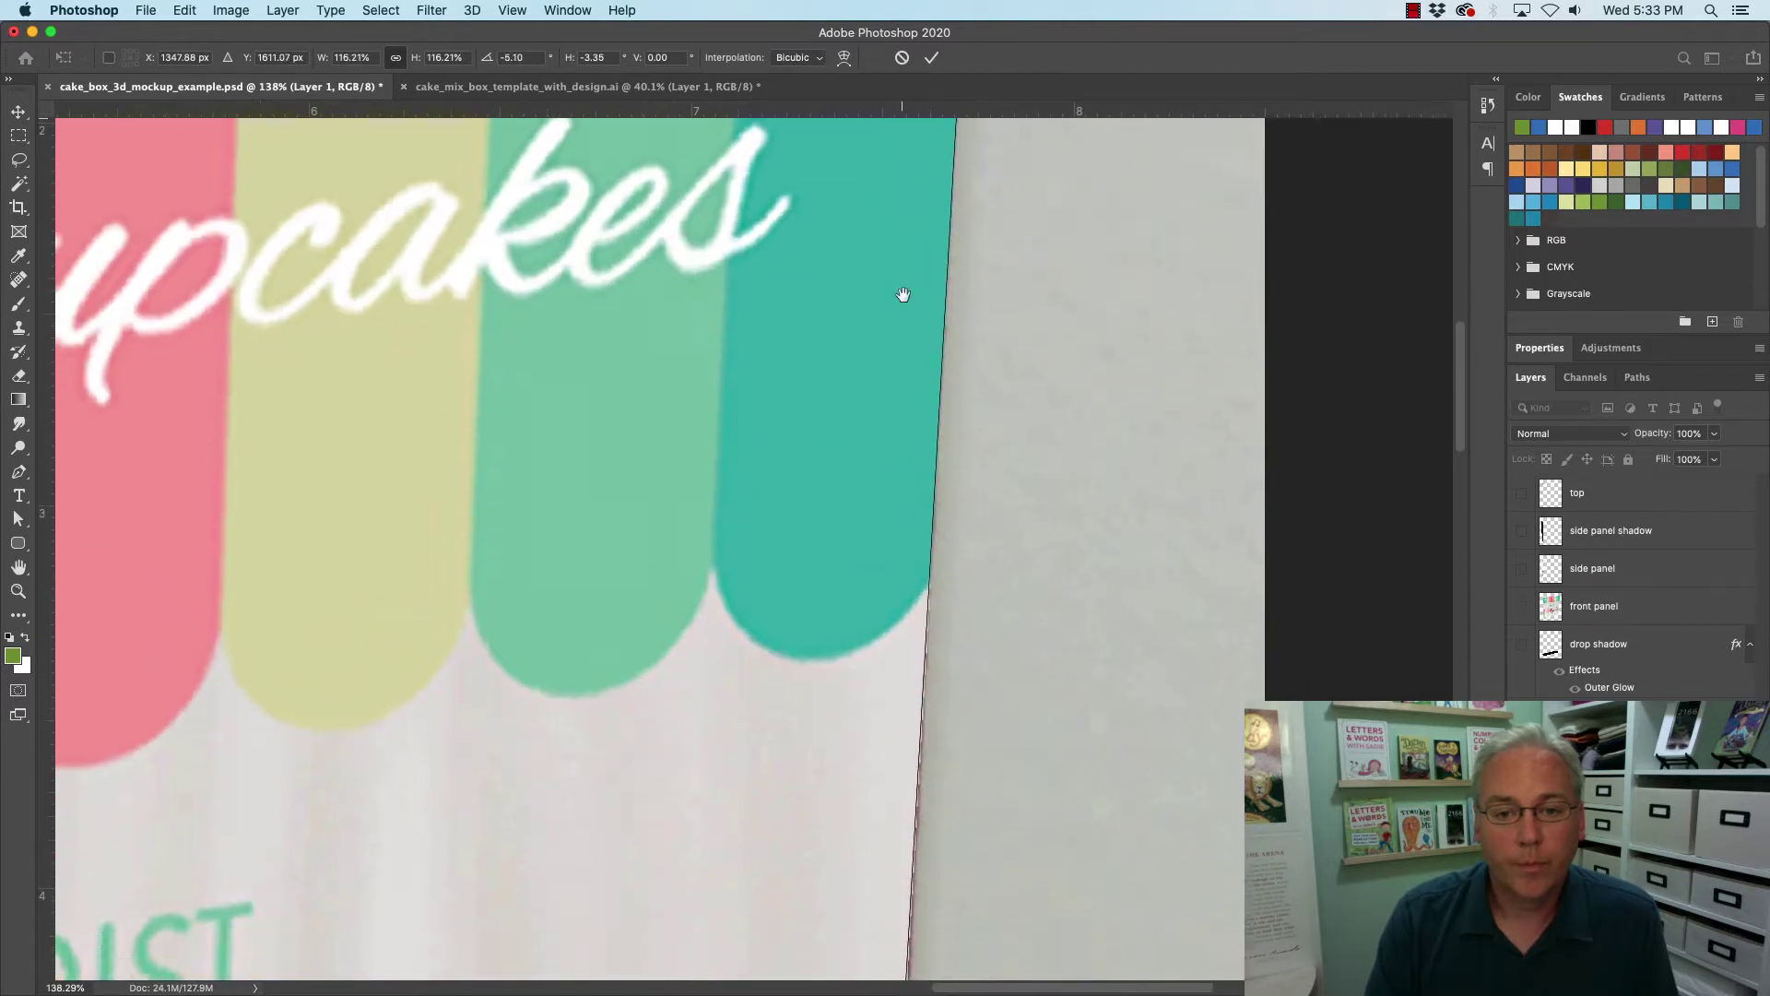
pyautogui.hscroll(-2, 910, 668)
pyautogui.scroll(-10, 955, 578)
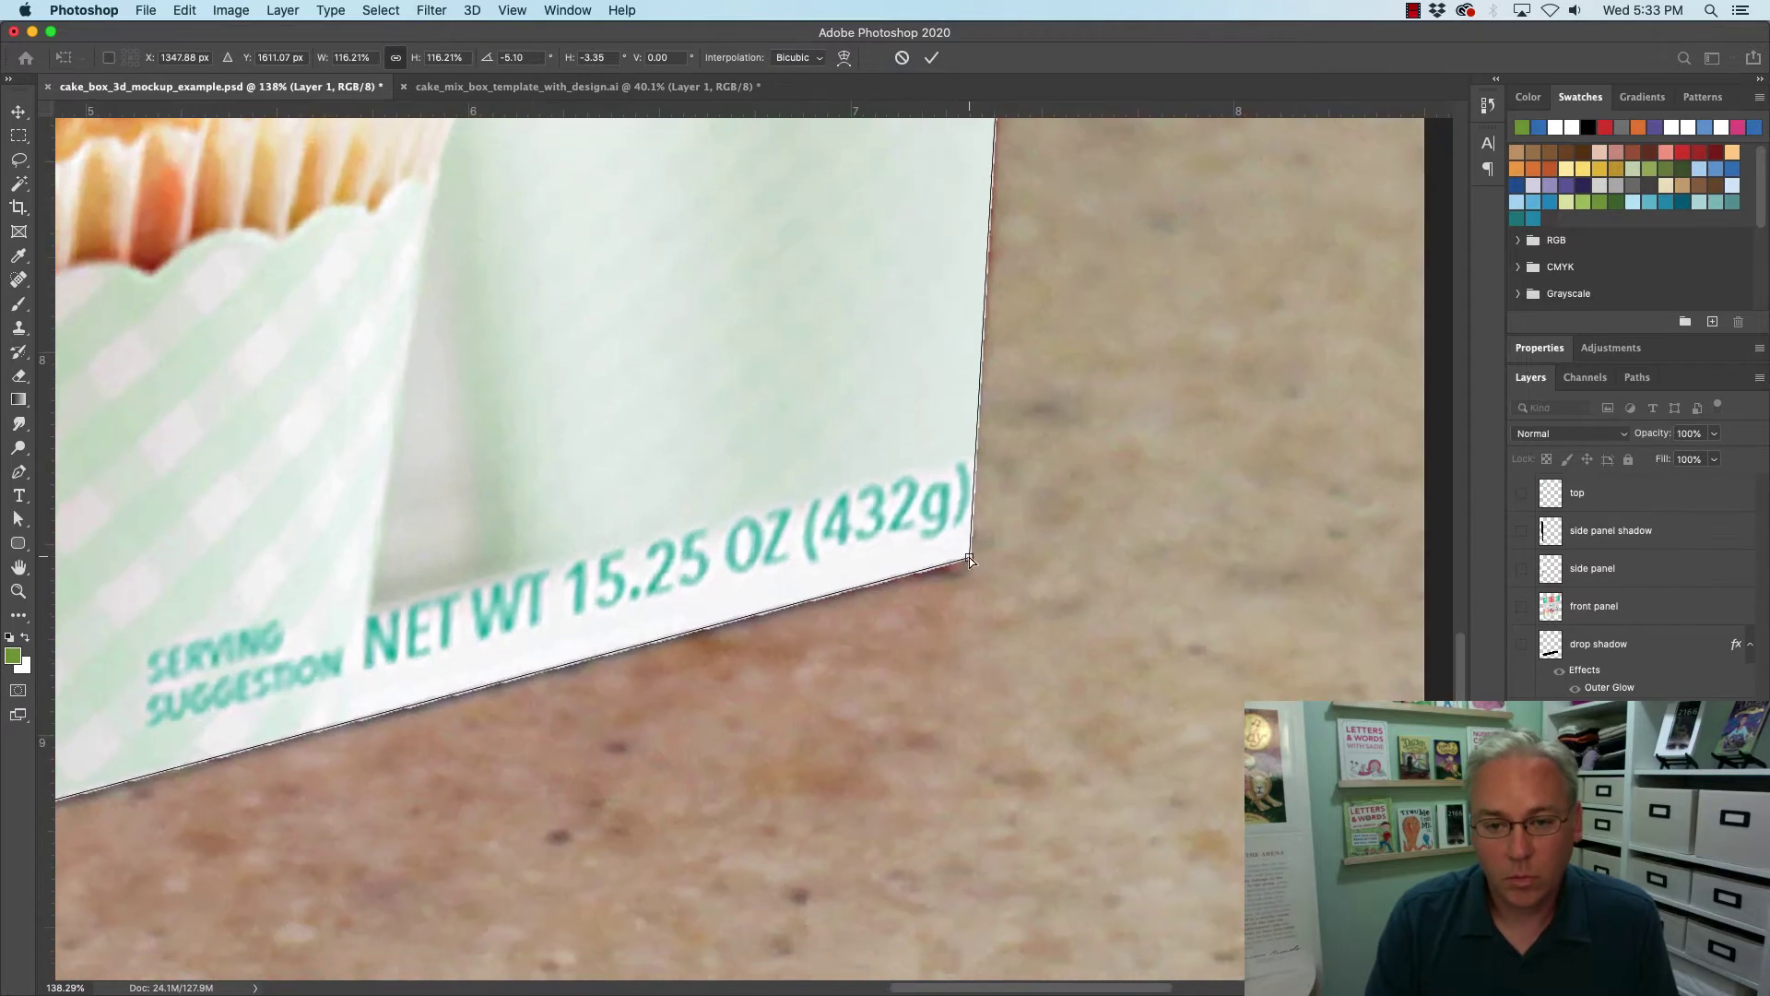
pyautogui.moveTo(969, 557); pyautogui.dragTo(966, 564)
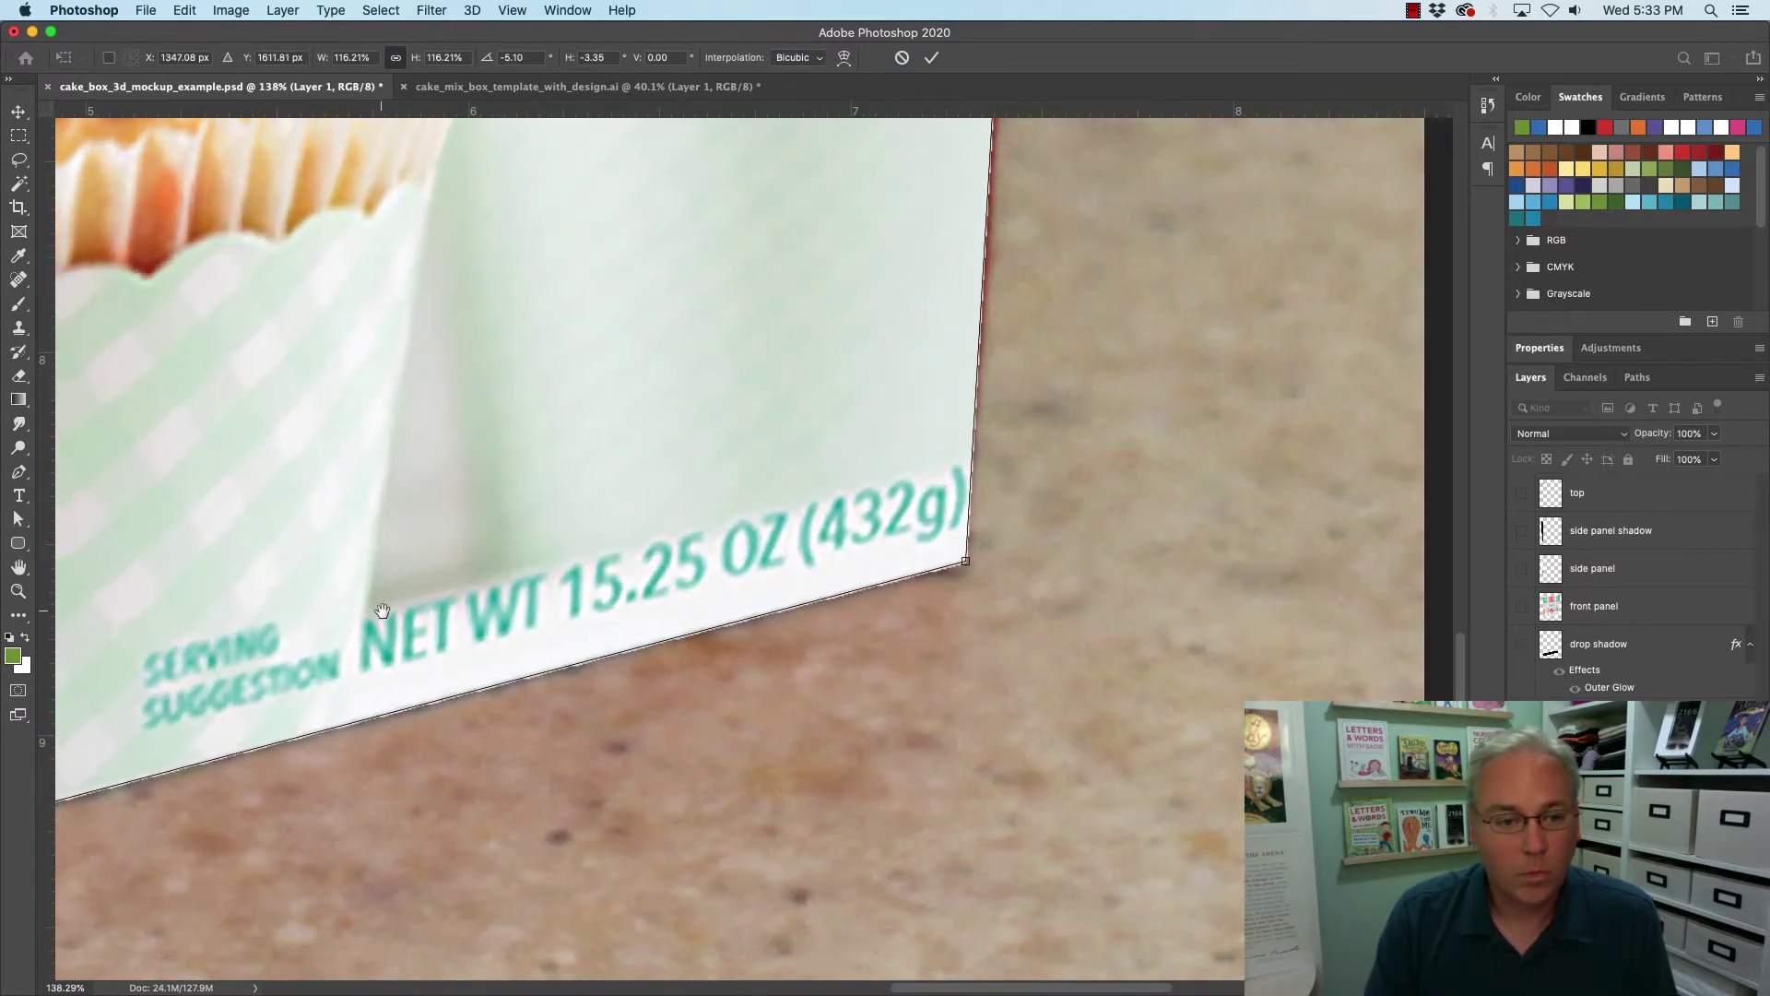
pyautogui.moveTo(368, 608); pyautogui.dragTo(1173, 359)
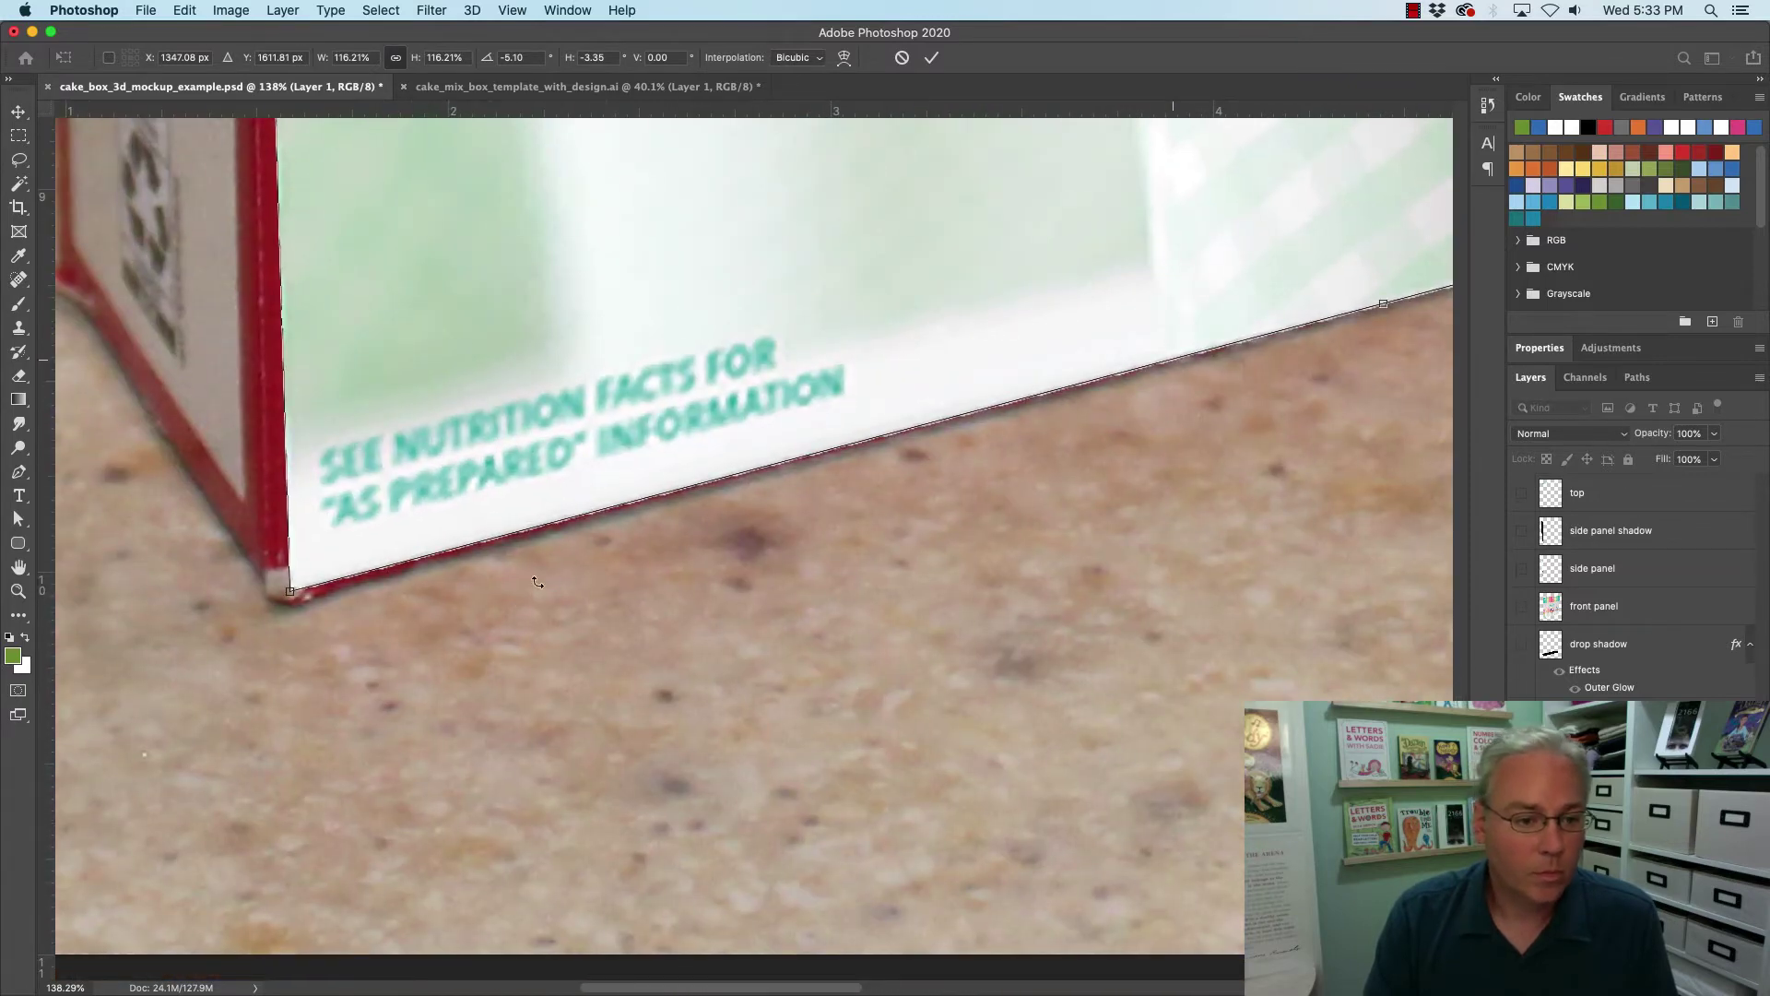
pyautogui.moveTo(291, 594)
pyautogui.mouseDown()
pyautogui.moveTo(338, 519)
pyautogui.moveTo(270, 611)
pyautogui.mouseUp()
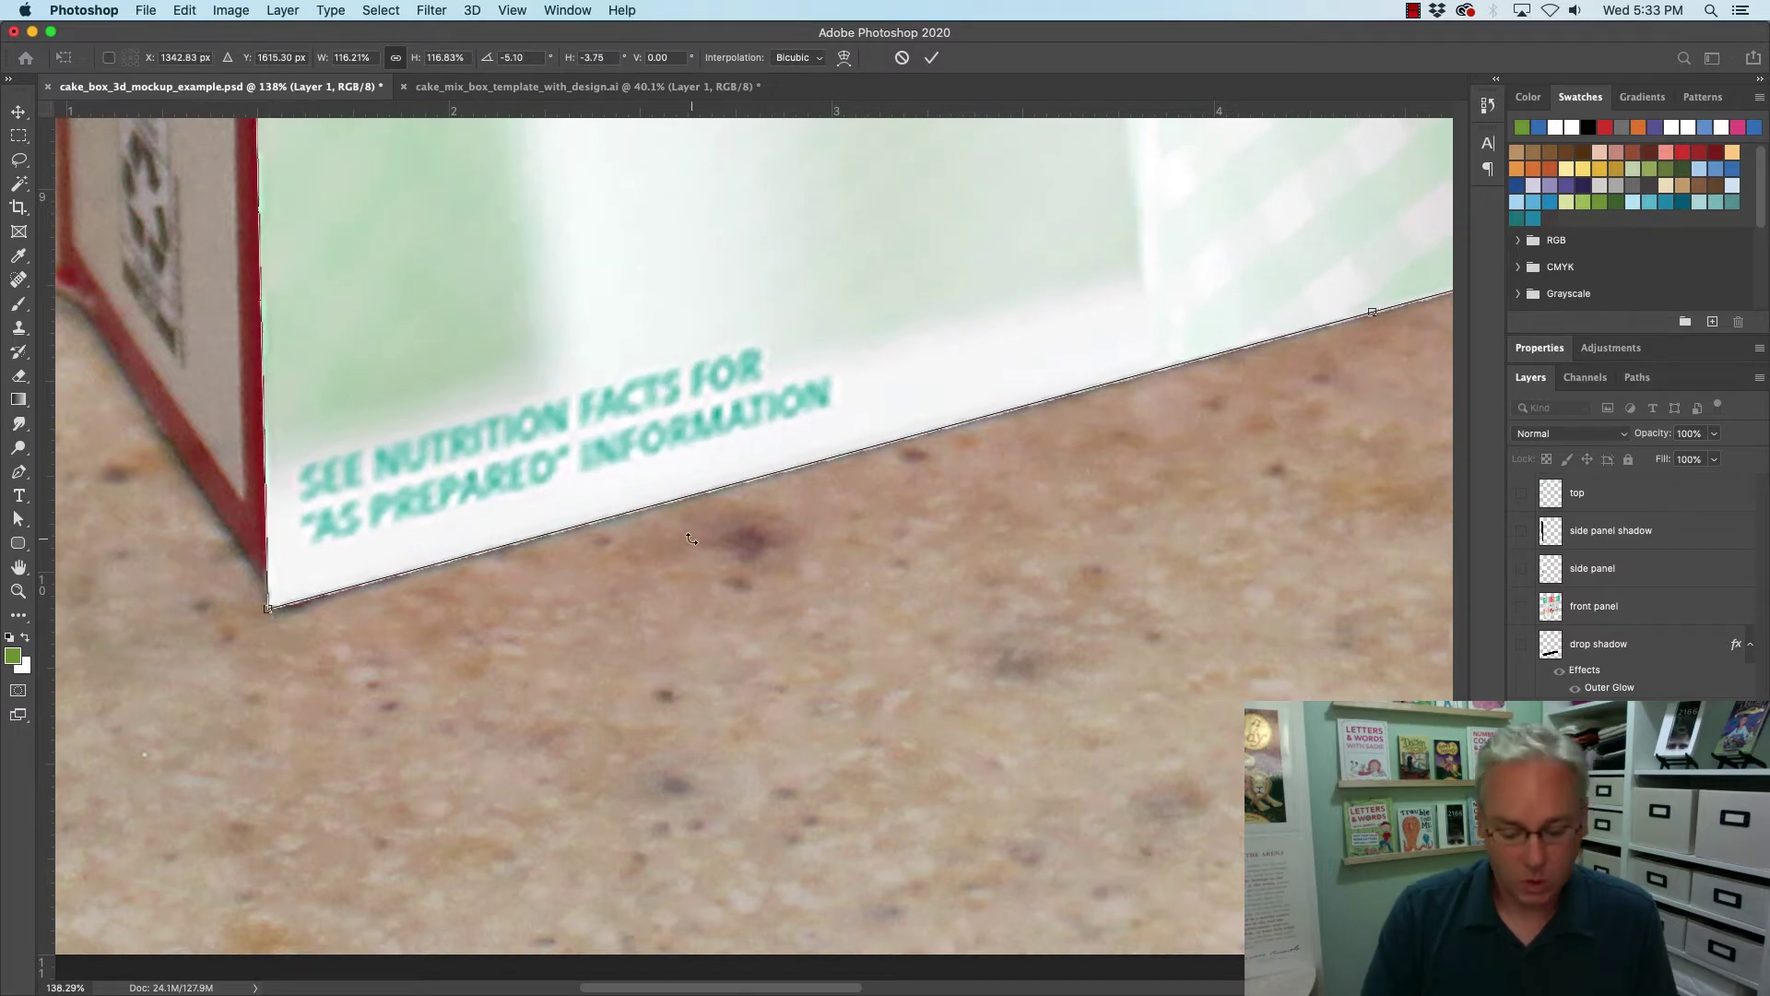
pyautogui.press('super+0')
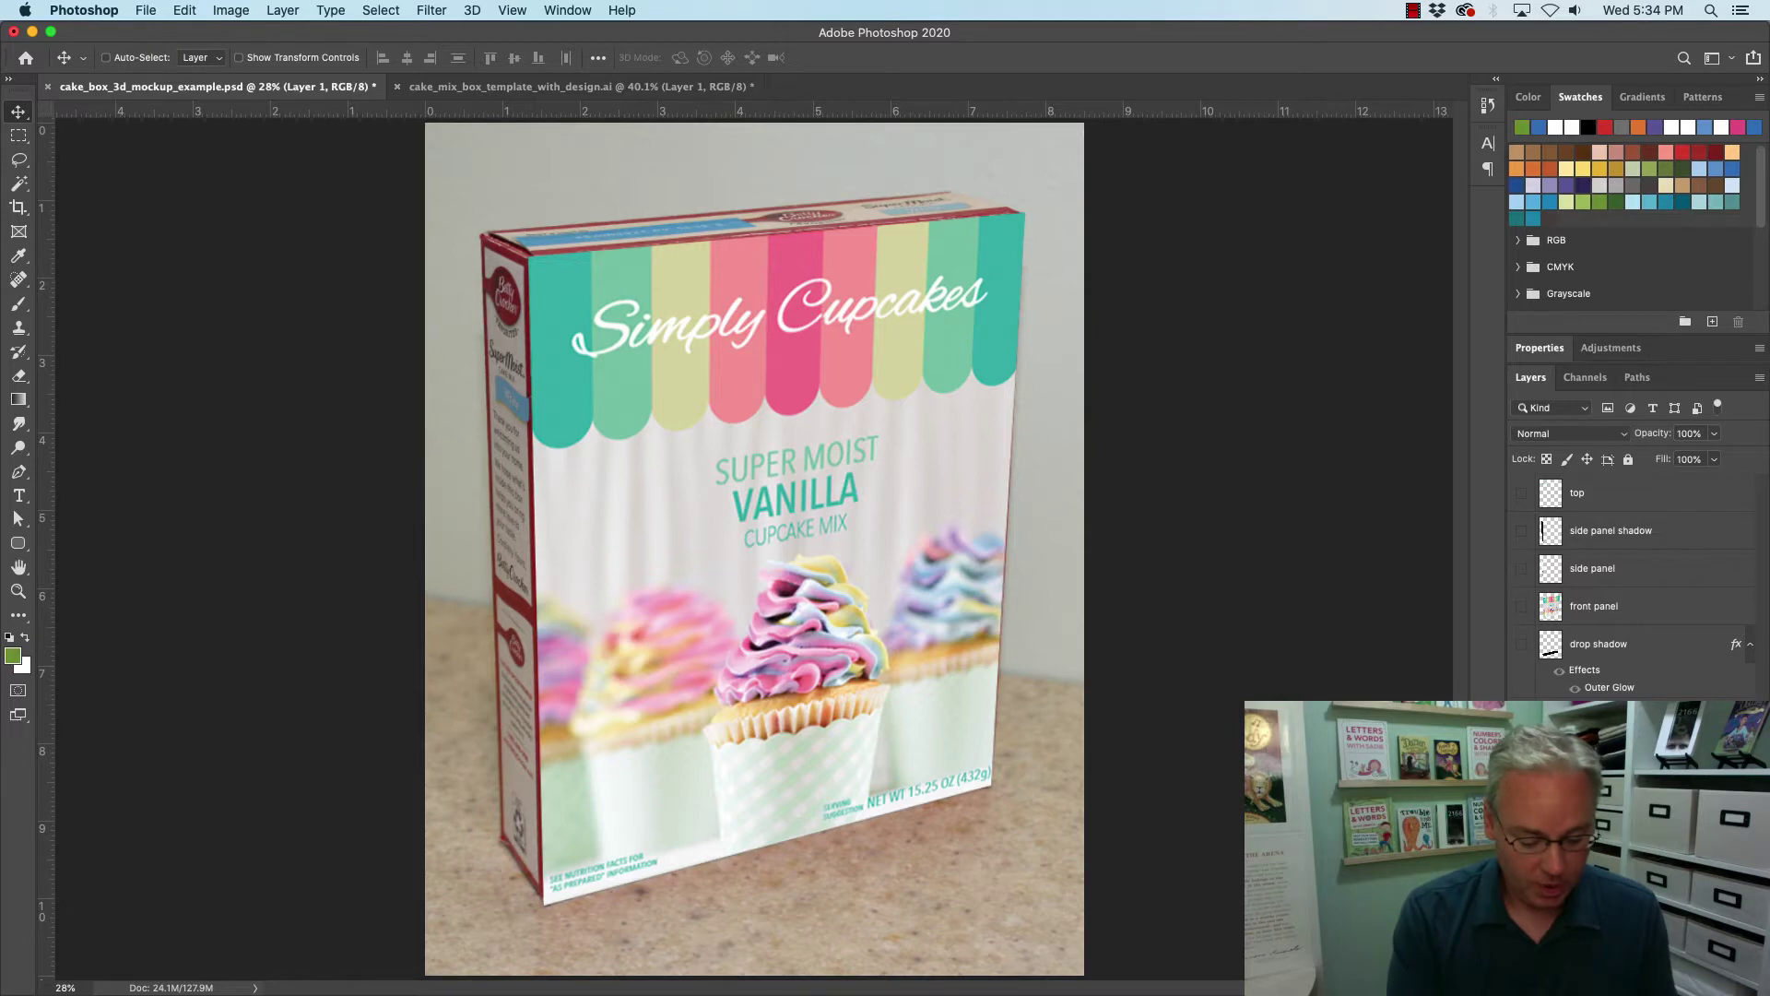
# Rename the transformed front panel's layer as Front.
pyautogui.press('Return')
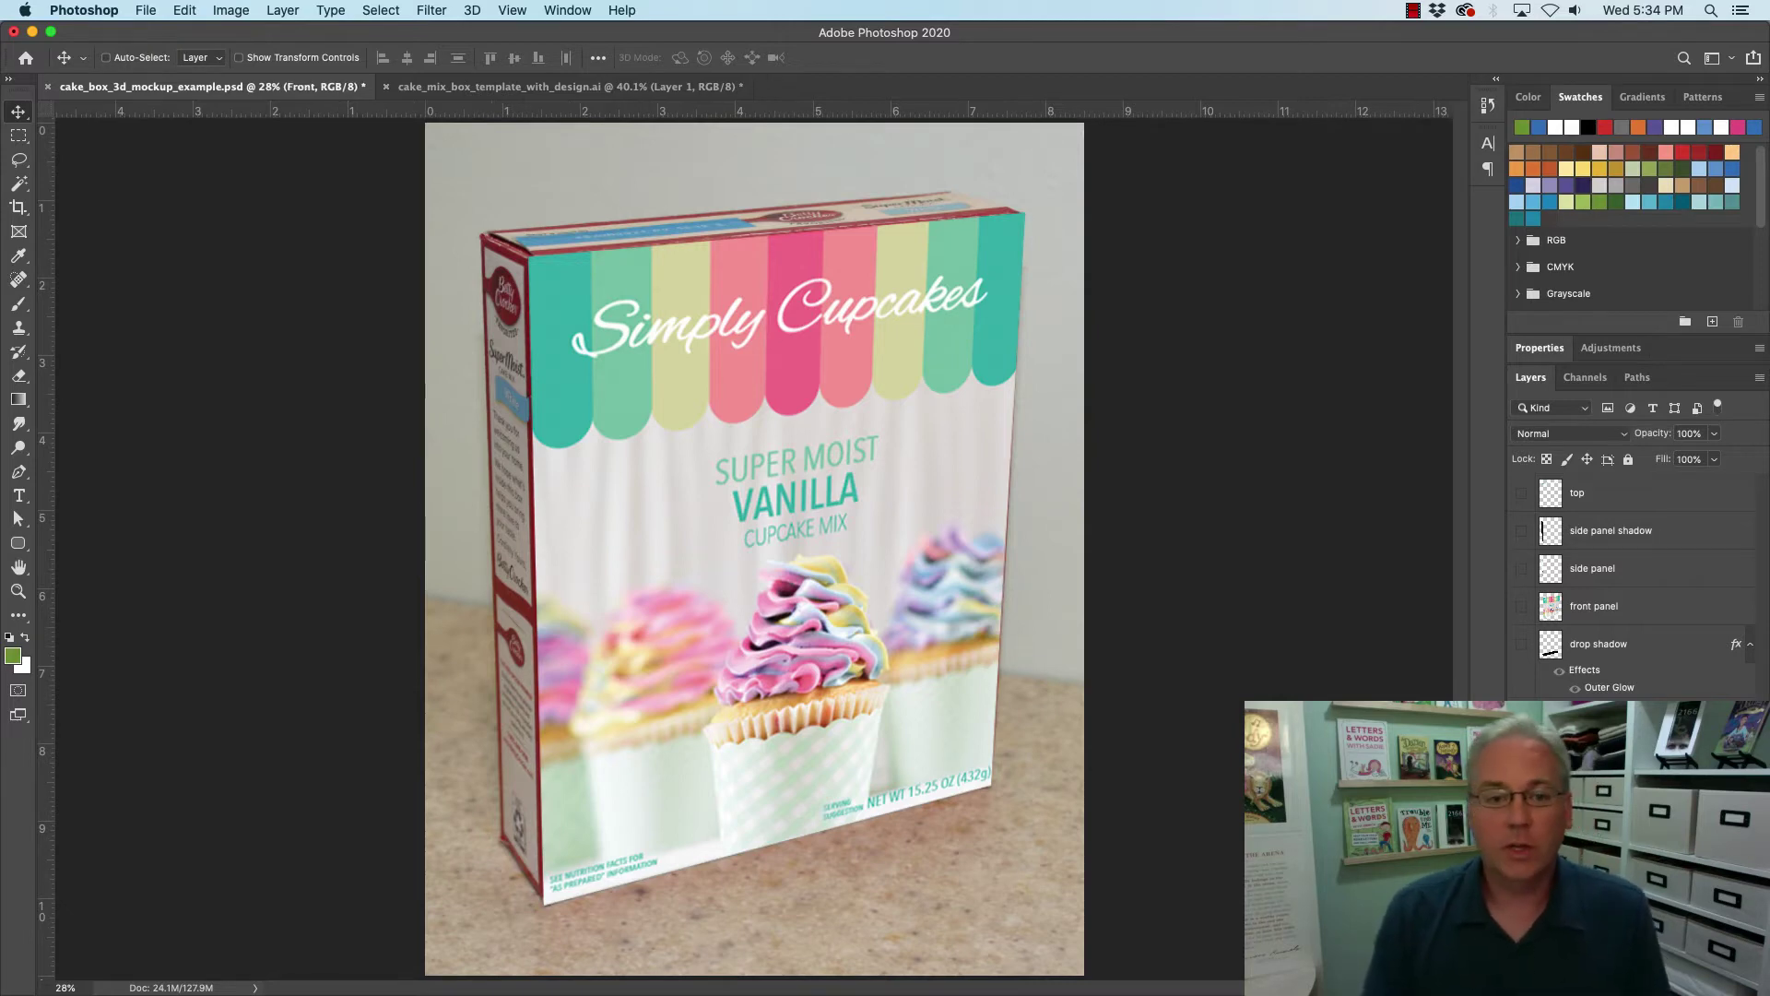
pyautogui.click(1521, 725)
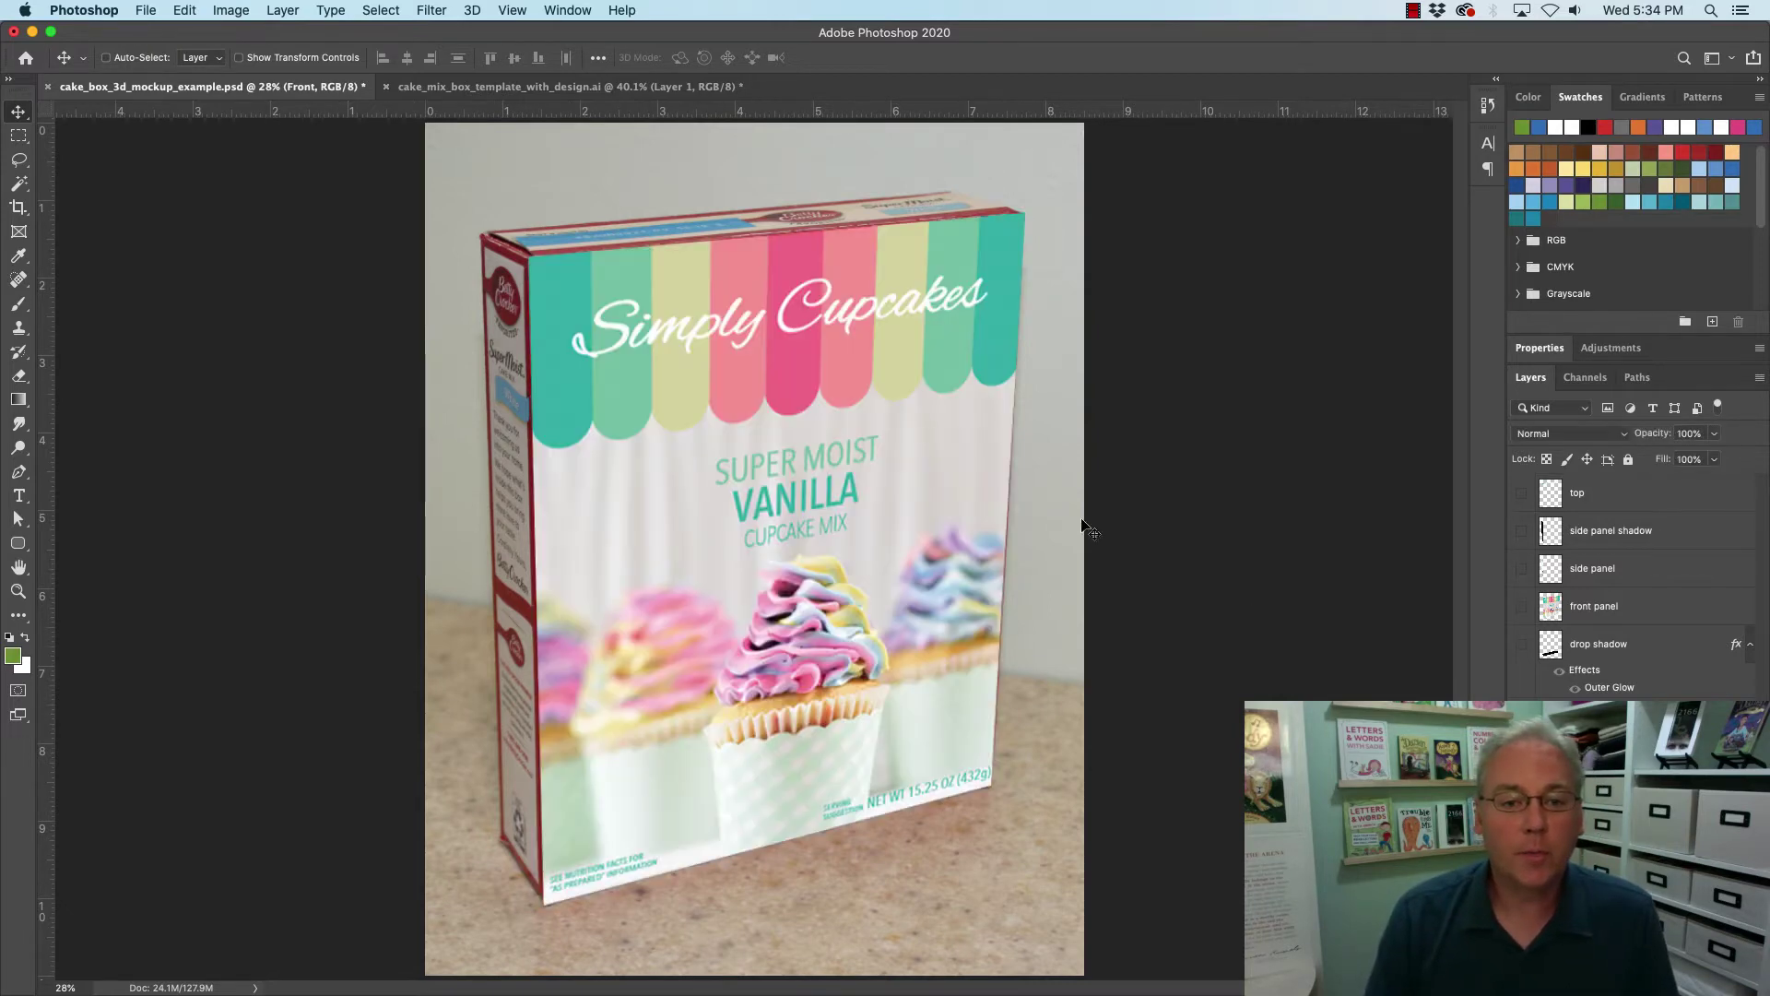
# Deselect the front panel in the flat design and select the narrow side panel beside it within its fold lines.
pyautogui.click(564, 85)
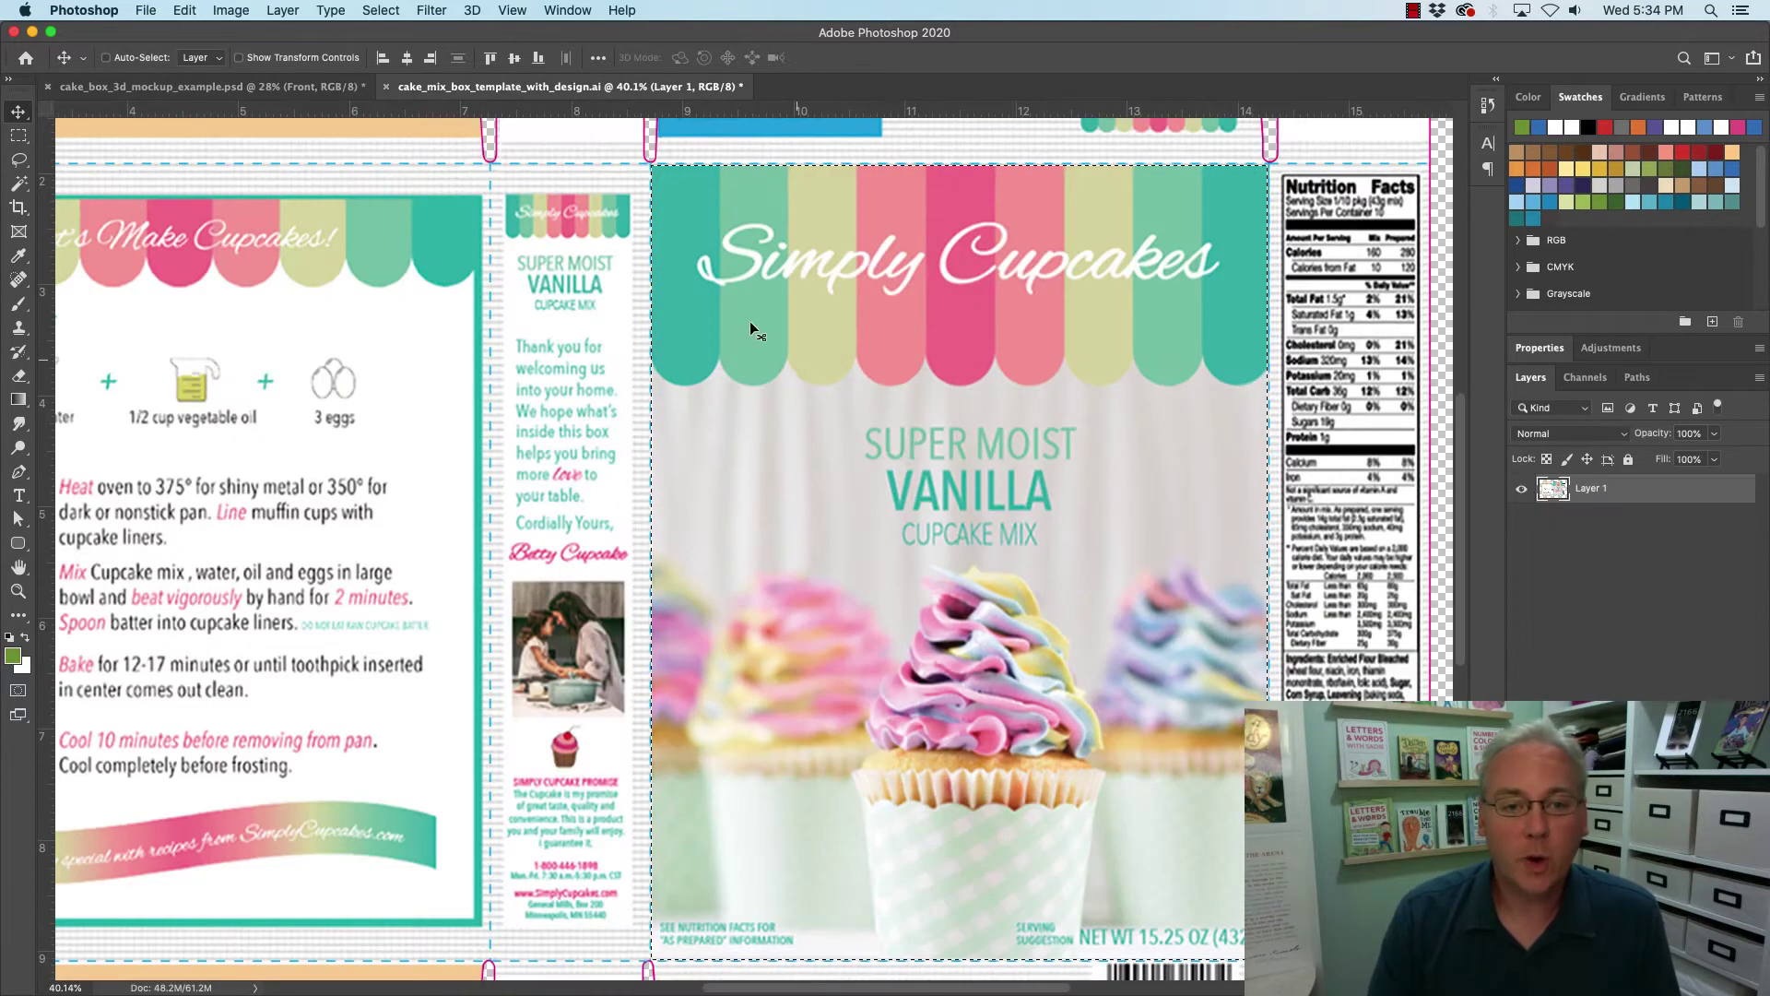
pyautogui.press('super+d')
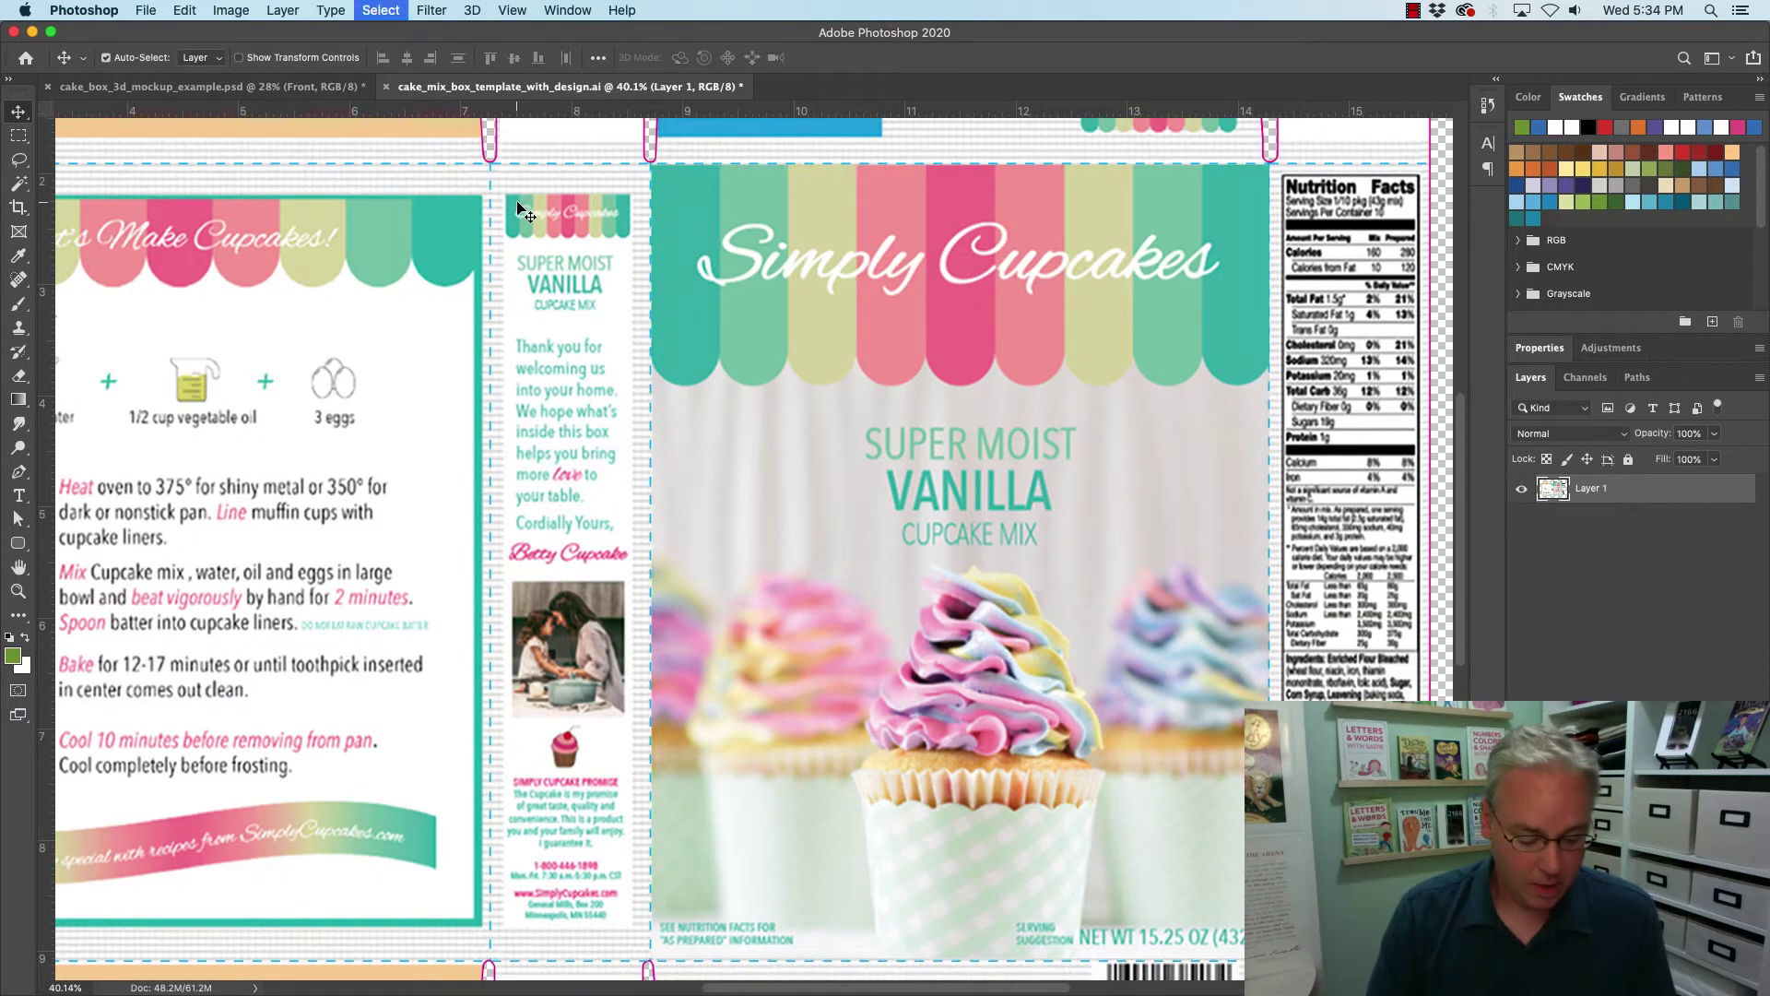
pyautogui.press('m')
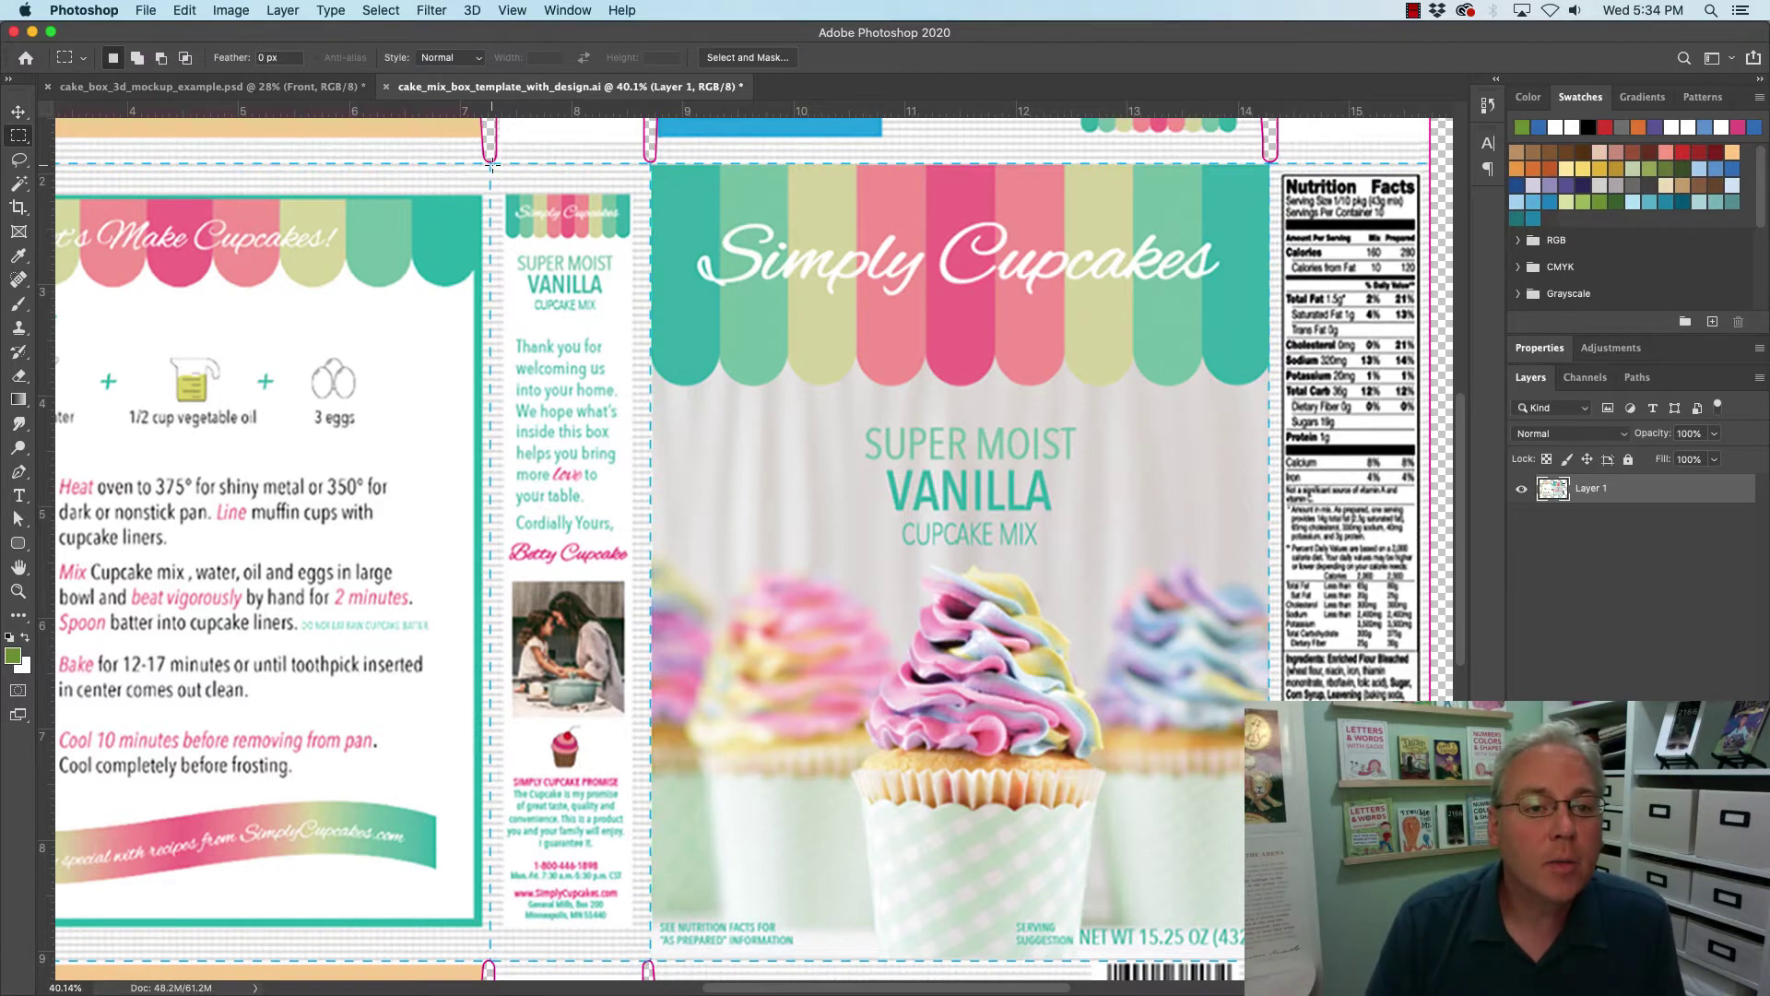
pyautogui.moveTo(491, 166); pyautogui.dragTo(646, 961)
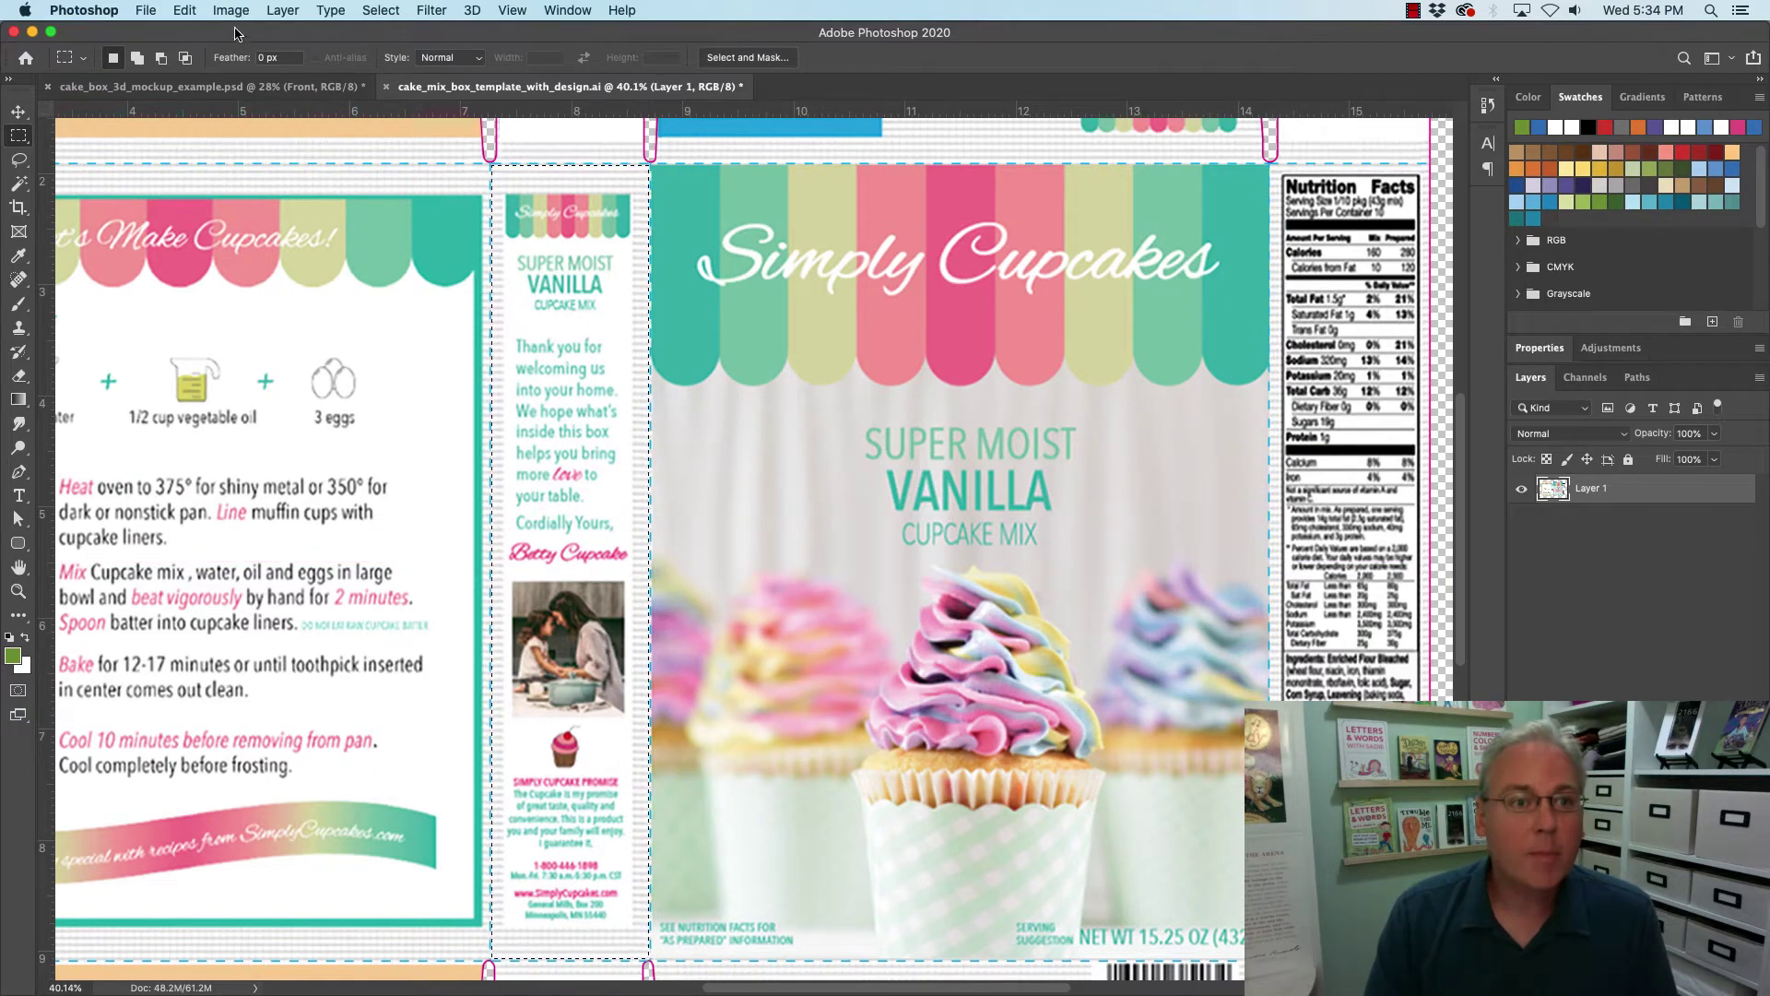
# Paste the side panel into the box mockup file and distort its corners roughly onto the box's narrow side.
pyautogui.click(212, 86)
pyautogui.press('super+v')
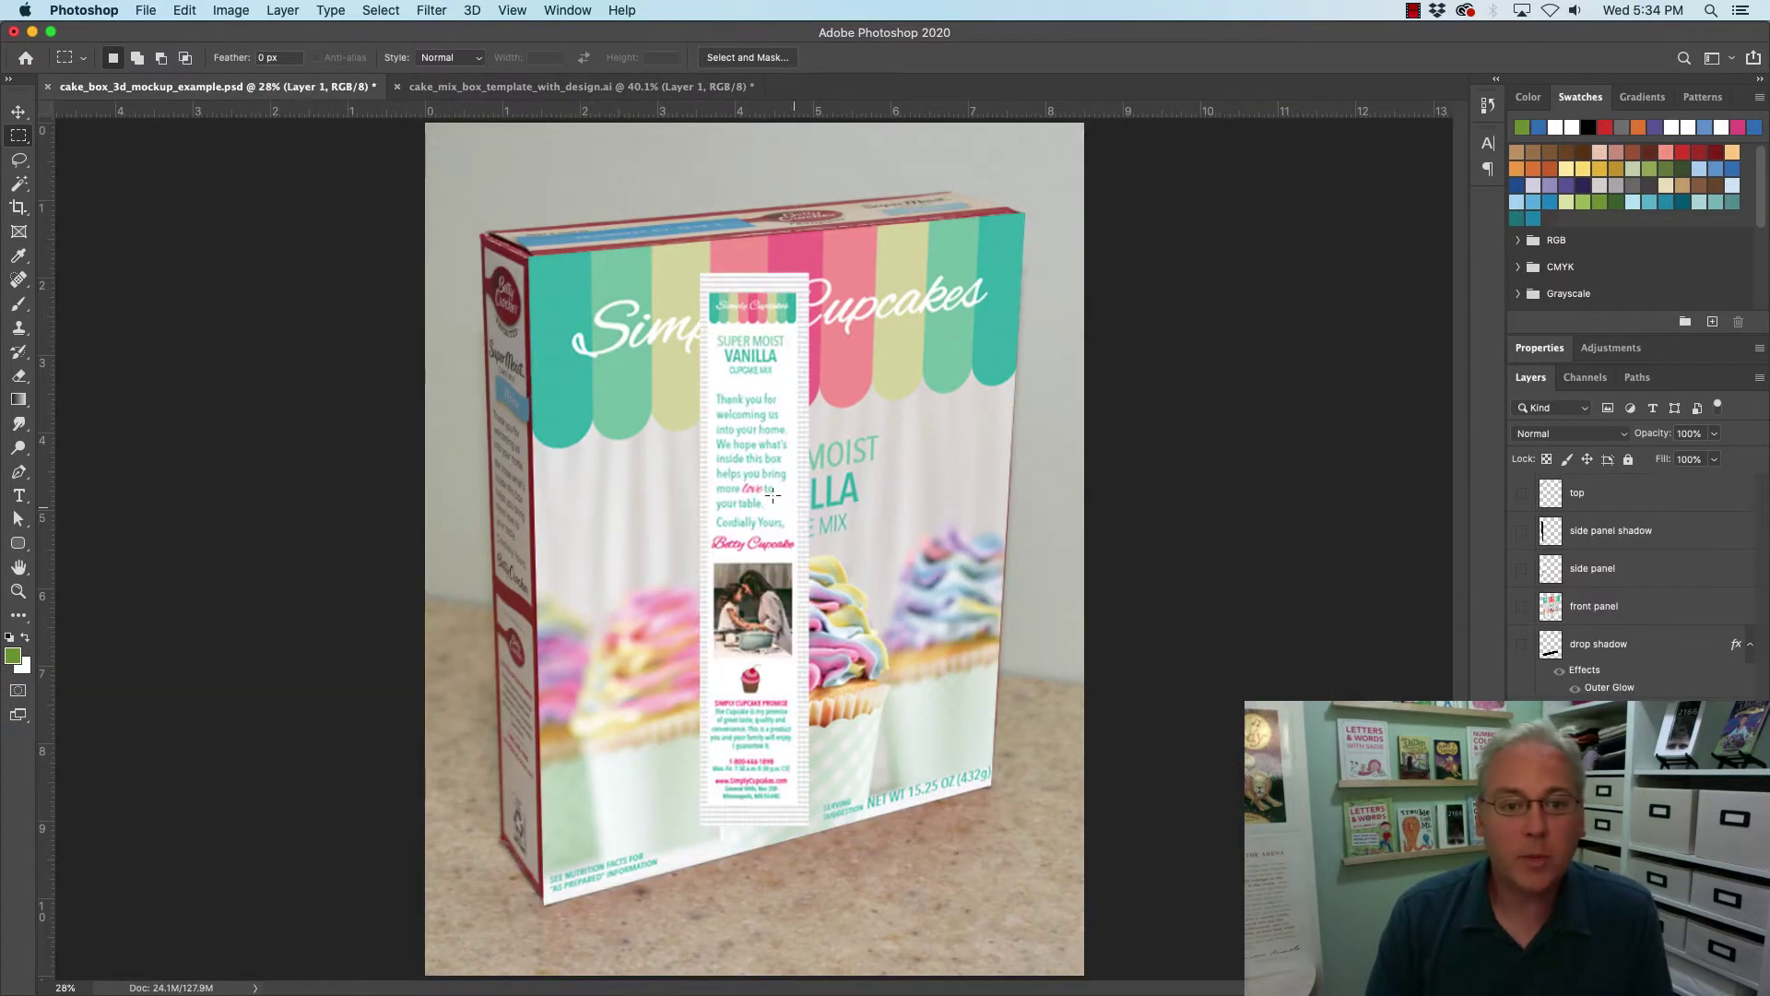
pyautogui.press('super+t')
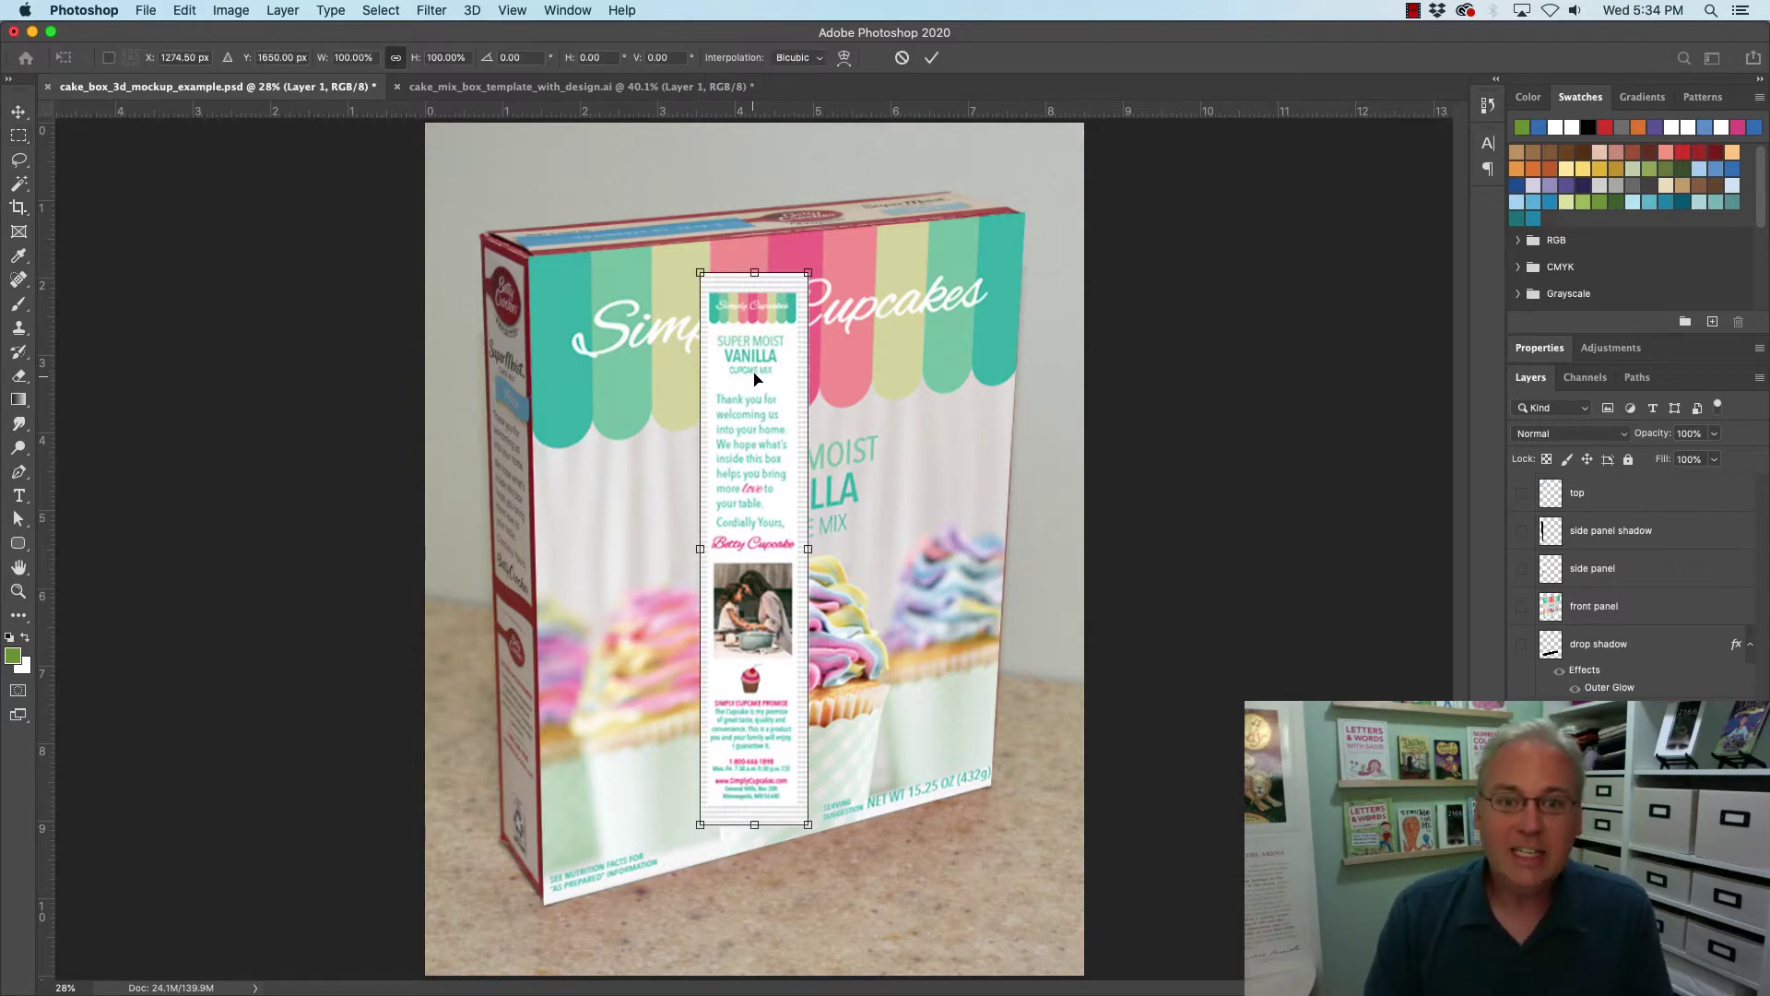
pyautogui.moveTo(746, 376); pyautogui.dragTo(467, 360)
pyautogui.moveTo(413, 259); pyautogui.dragTo(477, 237)
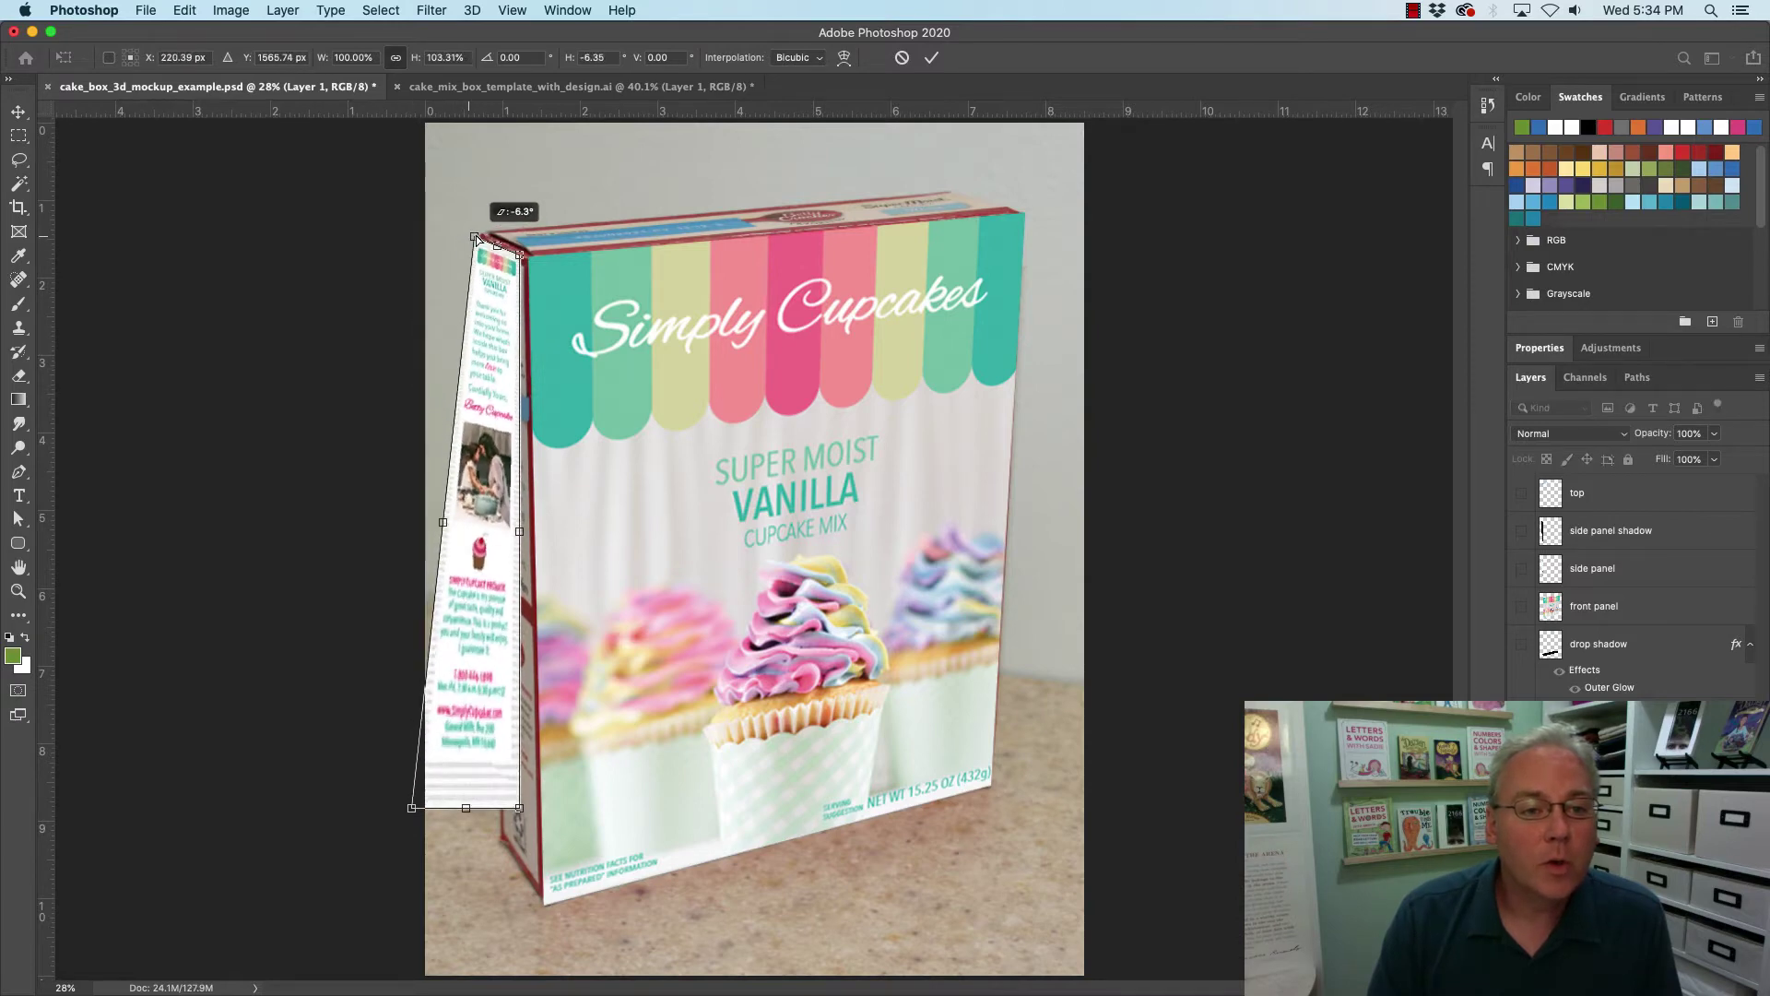
pyautogui.moveTo(521, 810); pyautogui.dragTo(537, 908)
pyautogui.moveTo(411, 807); pyautogui.dragTo(484, 835)
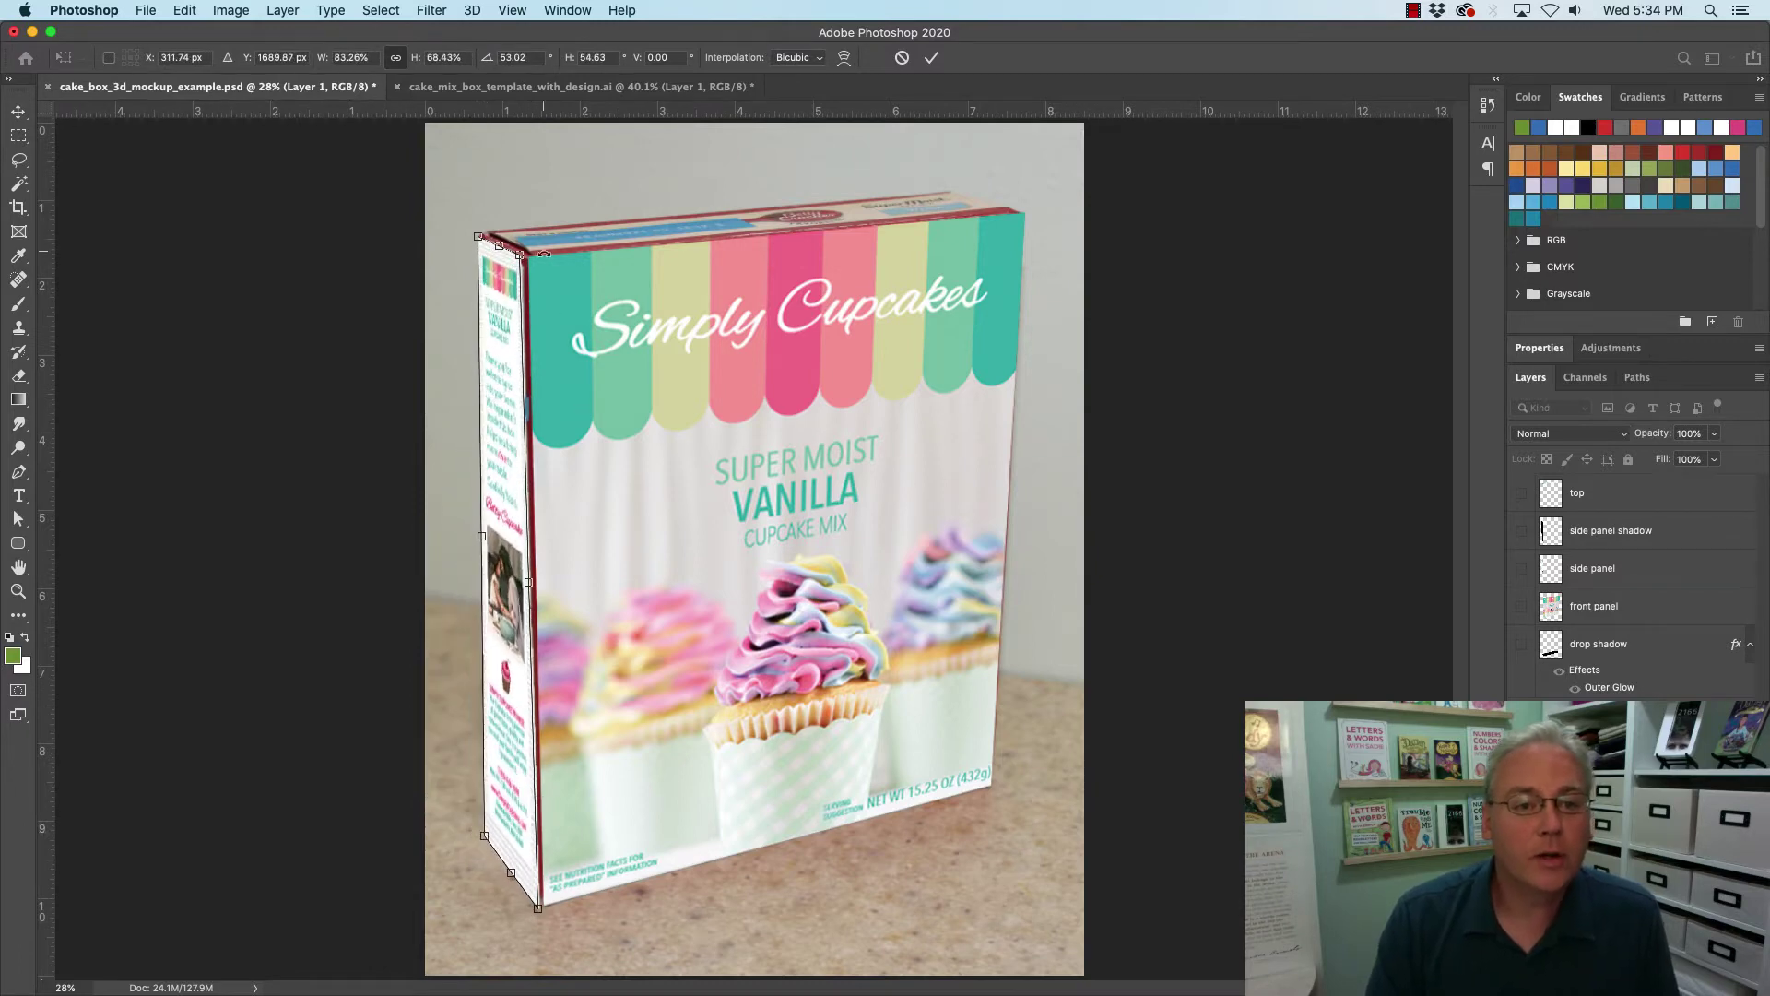
# Fine-tune the side panel's upper and lower front corners so they meet the front panel's edge exactly.
pyautogui.moveTo(517, 254); pyautogui.dragTo(726, 436)
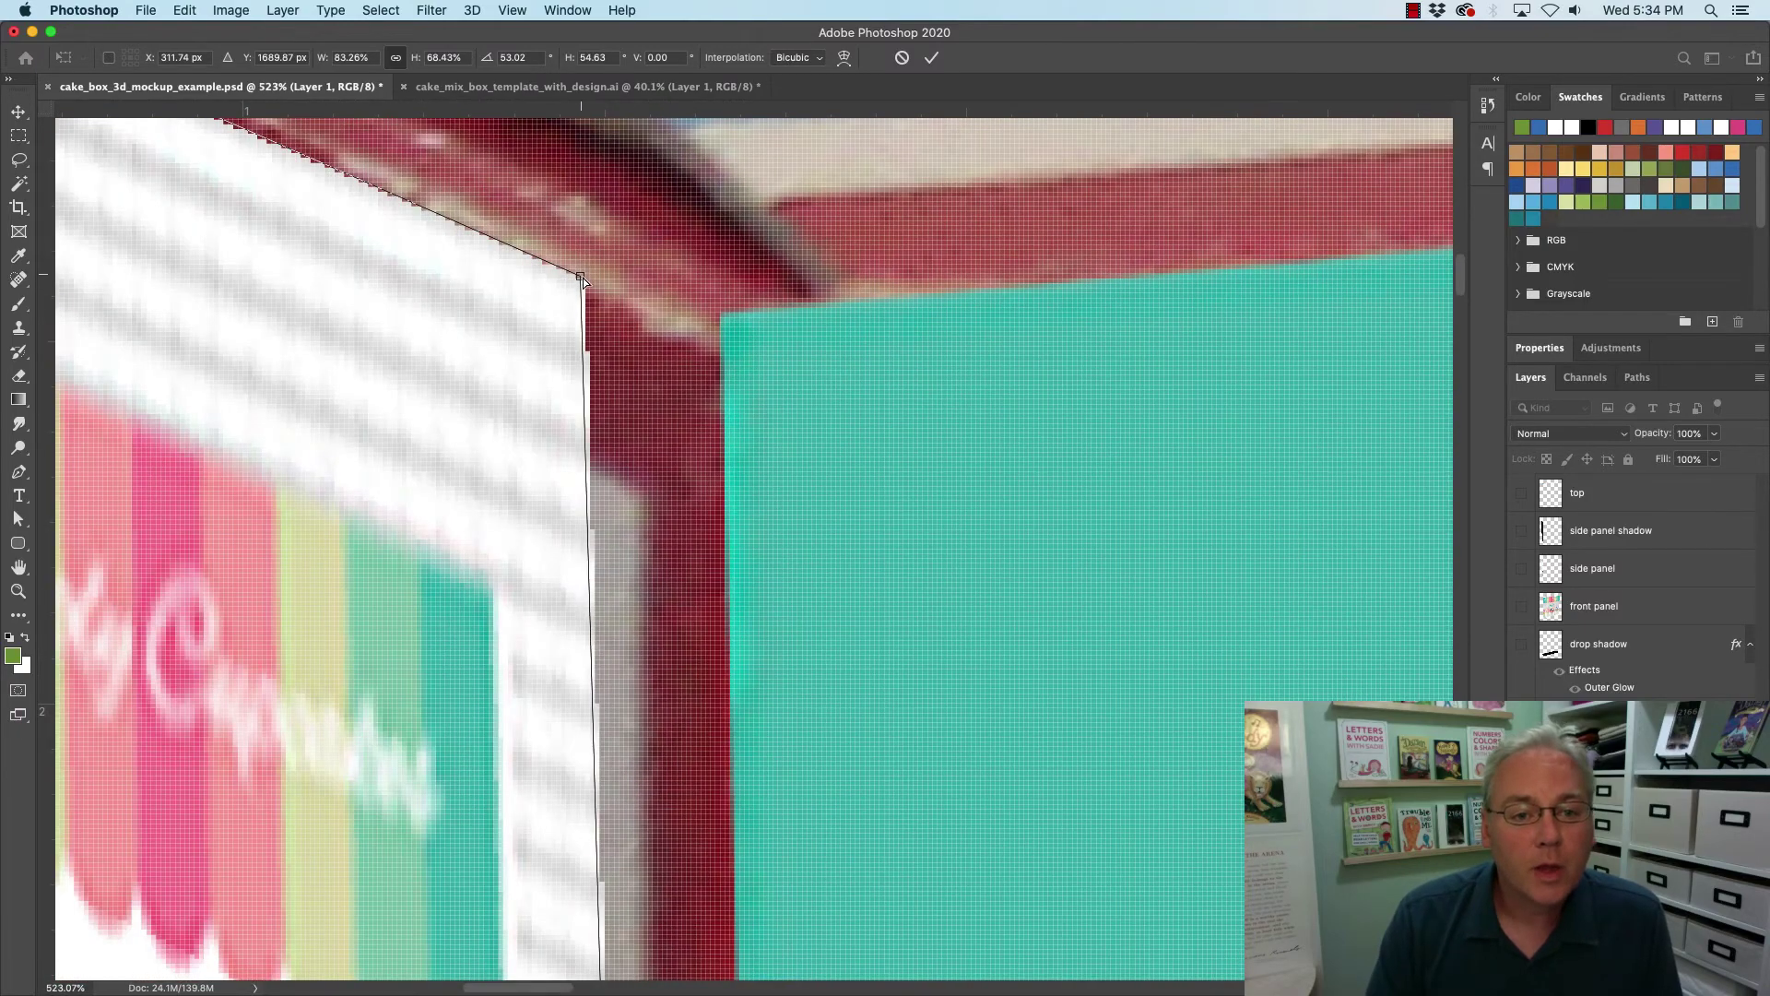
pyautogui.moveTo(583, 278); pyautogui.dragTo(726, 315)
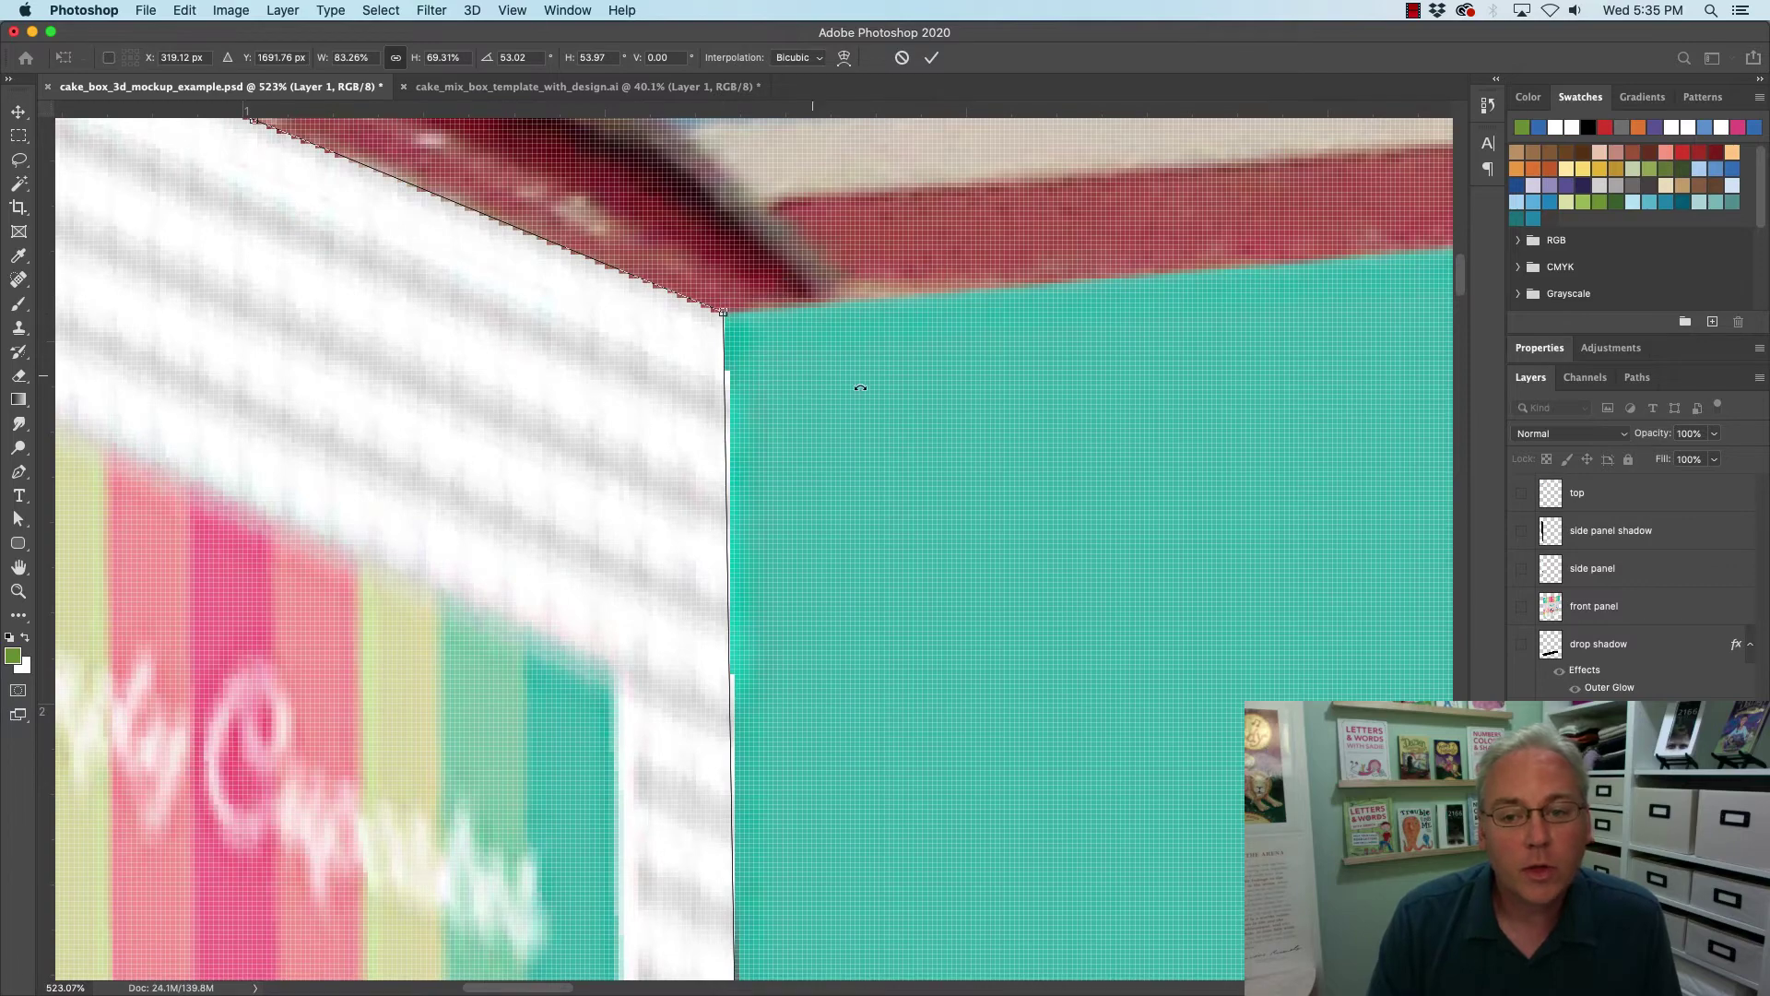
pyautogui.press('super+0')
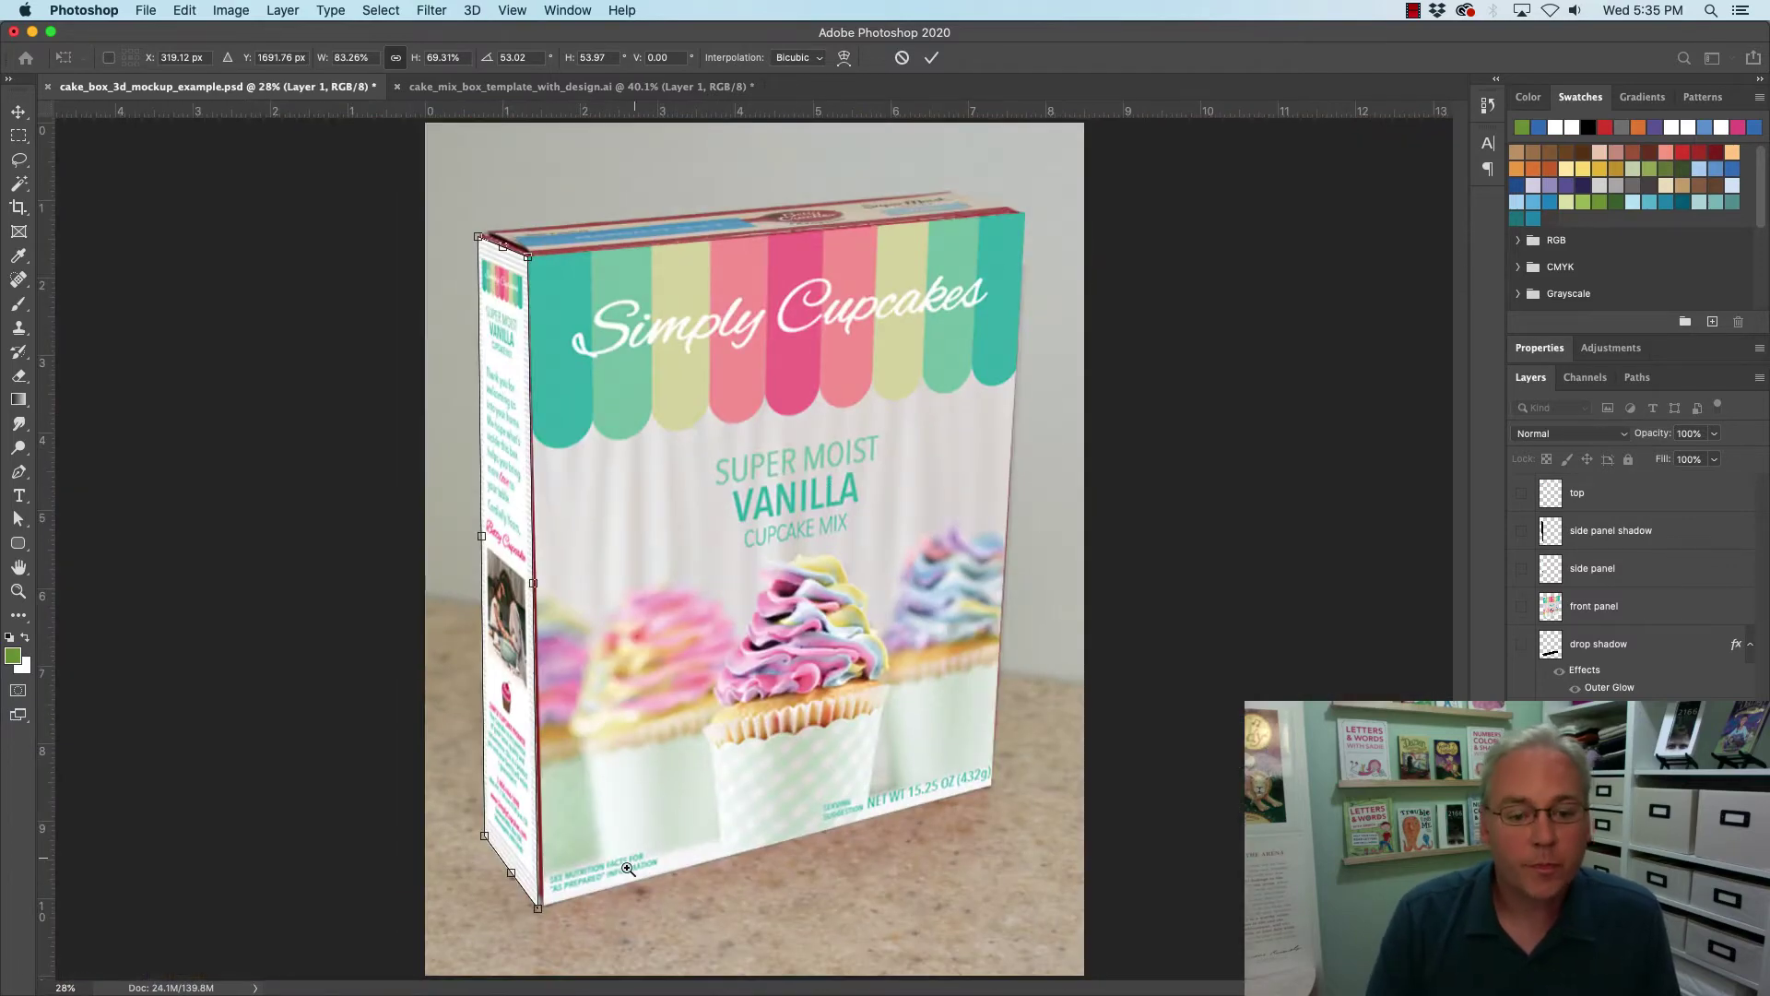
pyautogui.moveTo(534, 909); pyautogui.dragTo(758, 896)
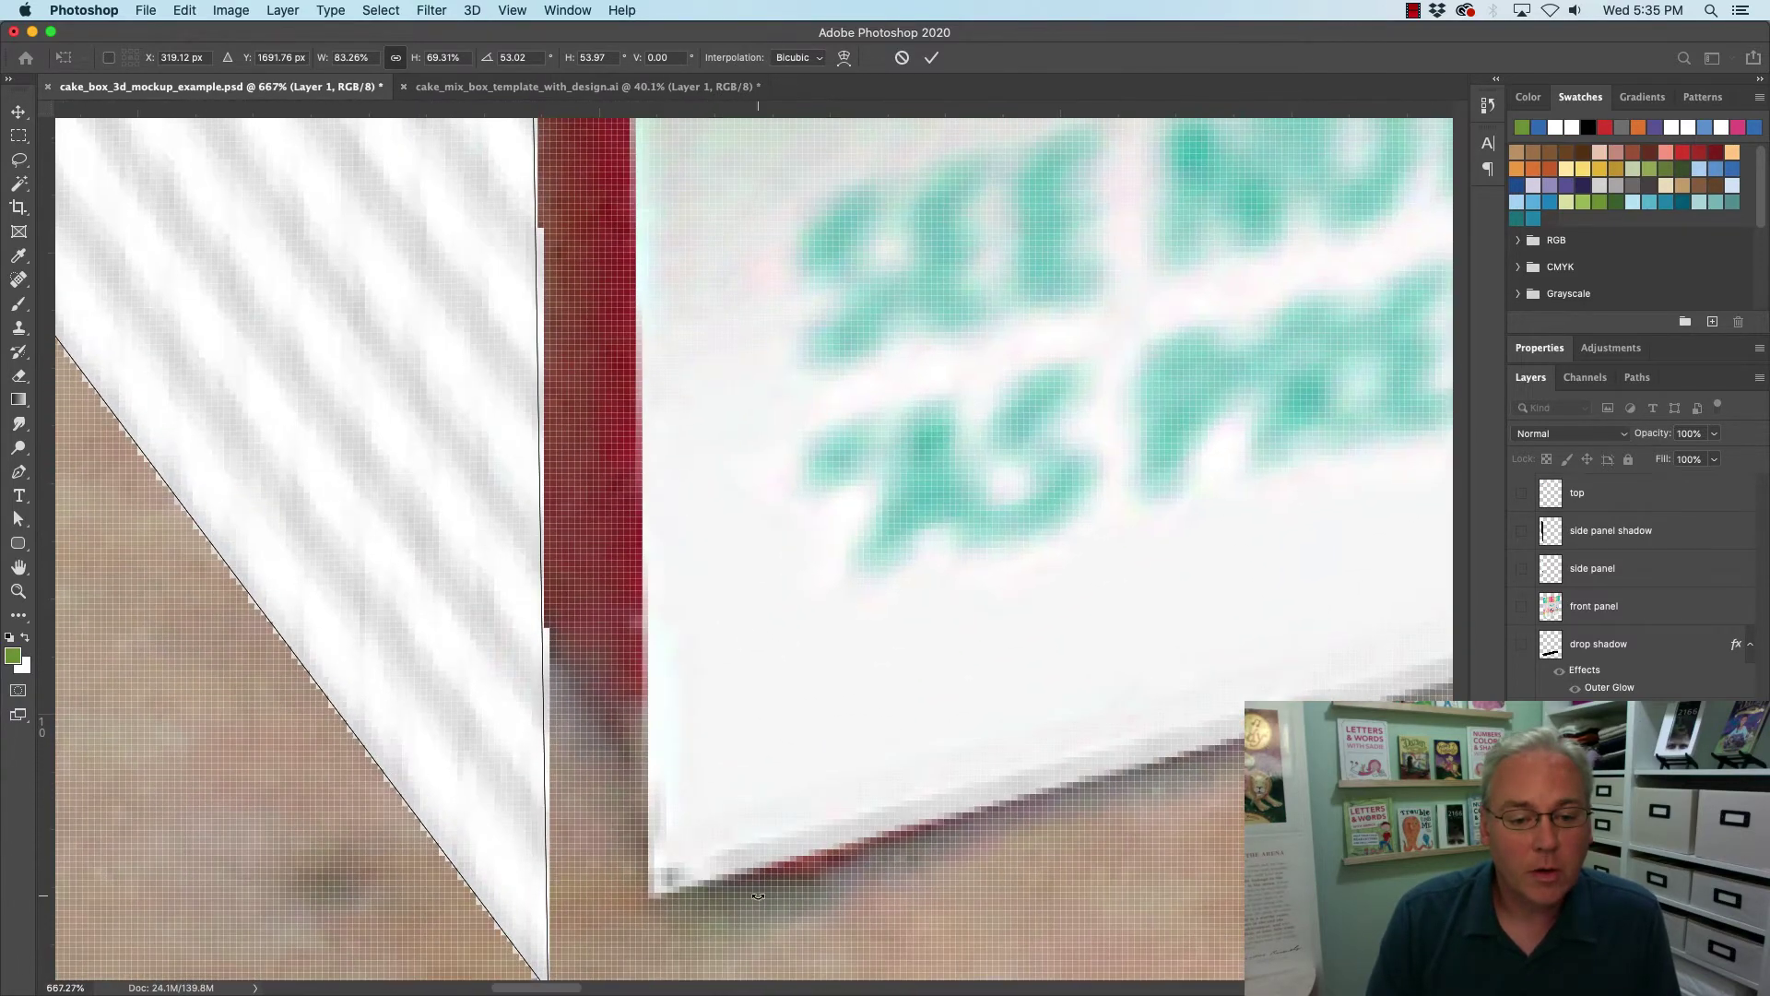
pyautogui.moveTo(563, 868); pyautogui.dragTo(568, 767)
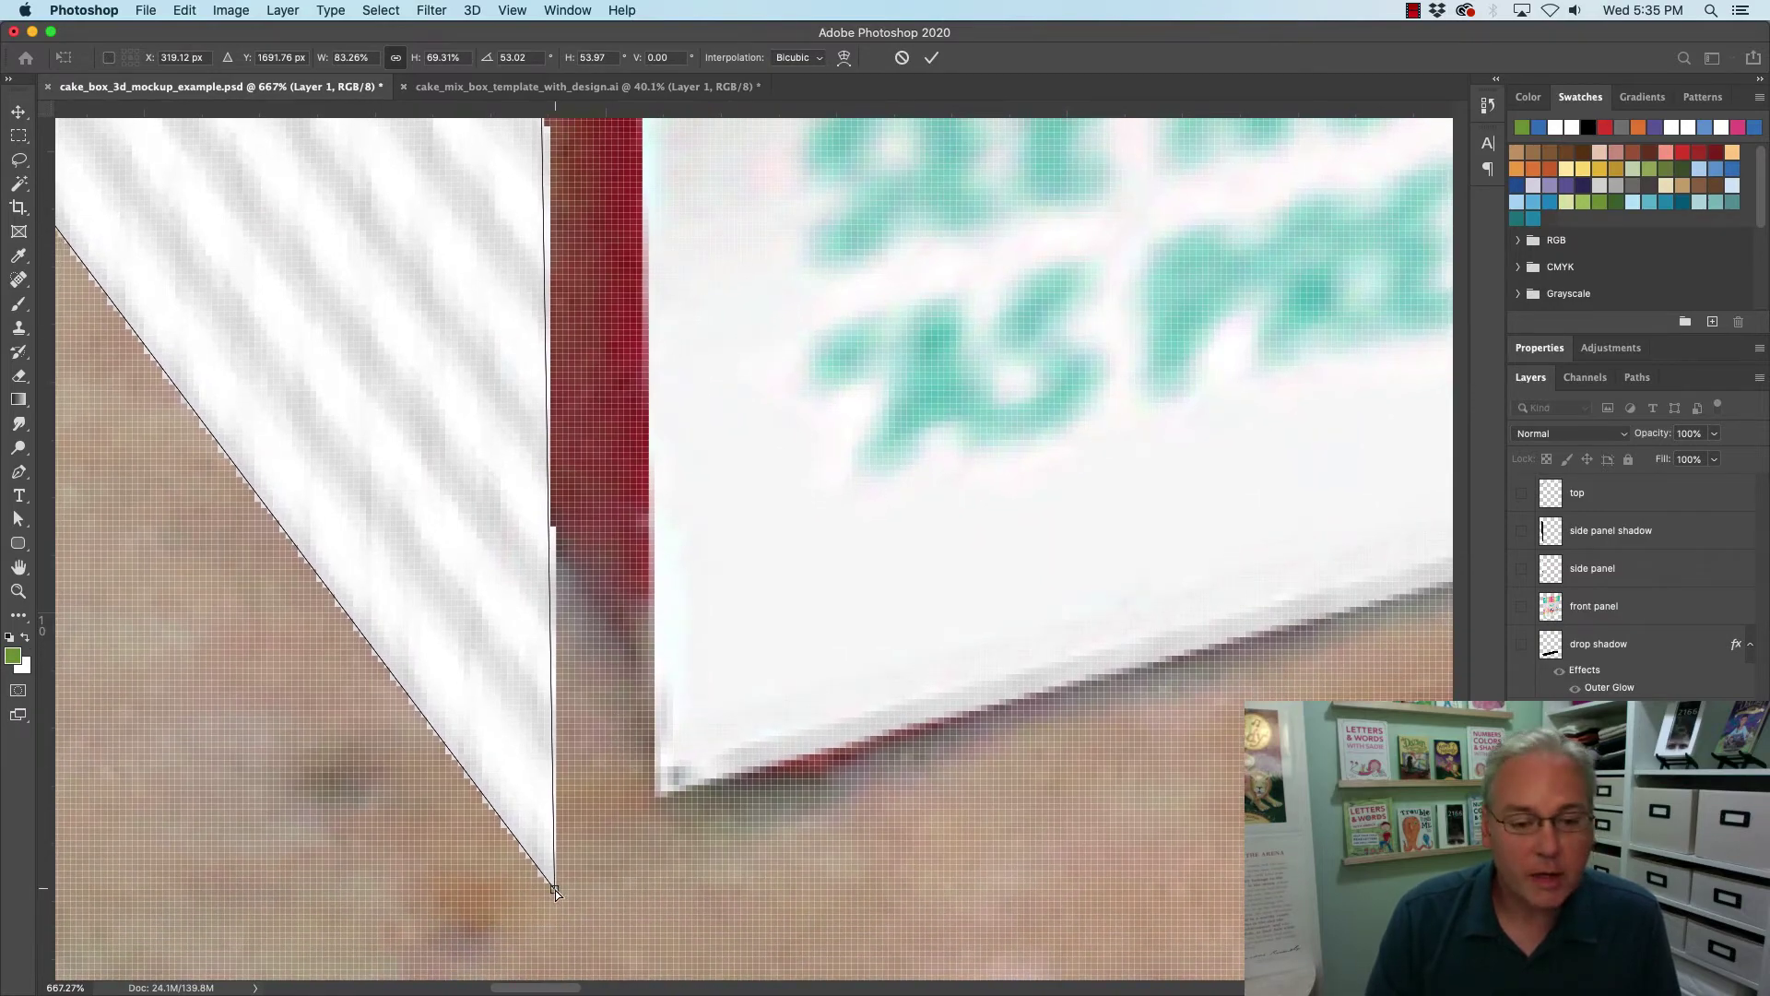
pyautogui.moveTo(556, 891); pyautogui.dragTo(661, 799)
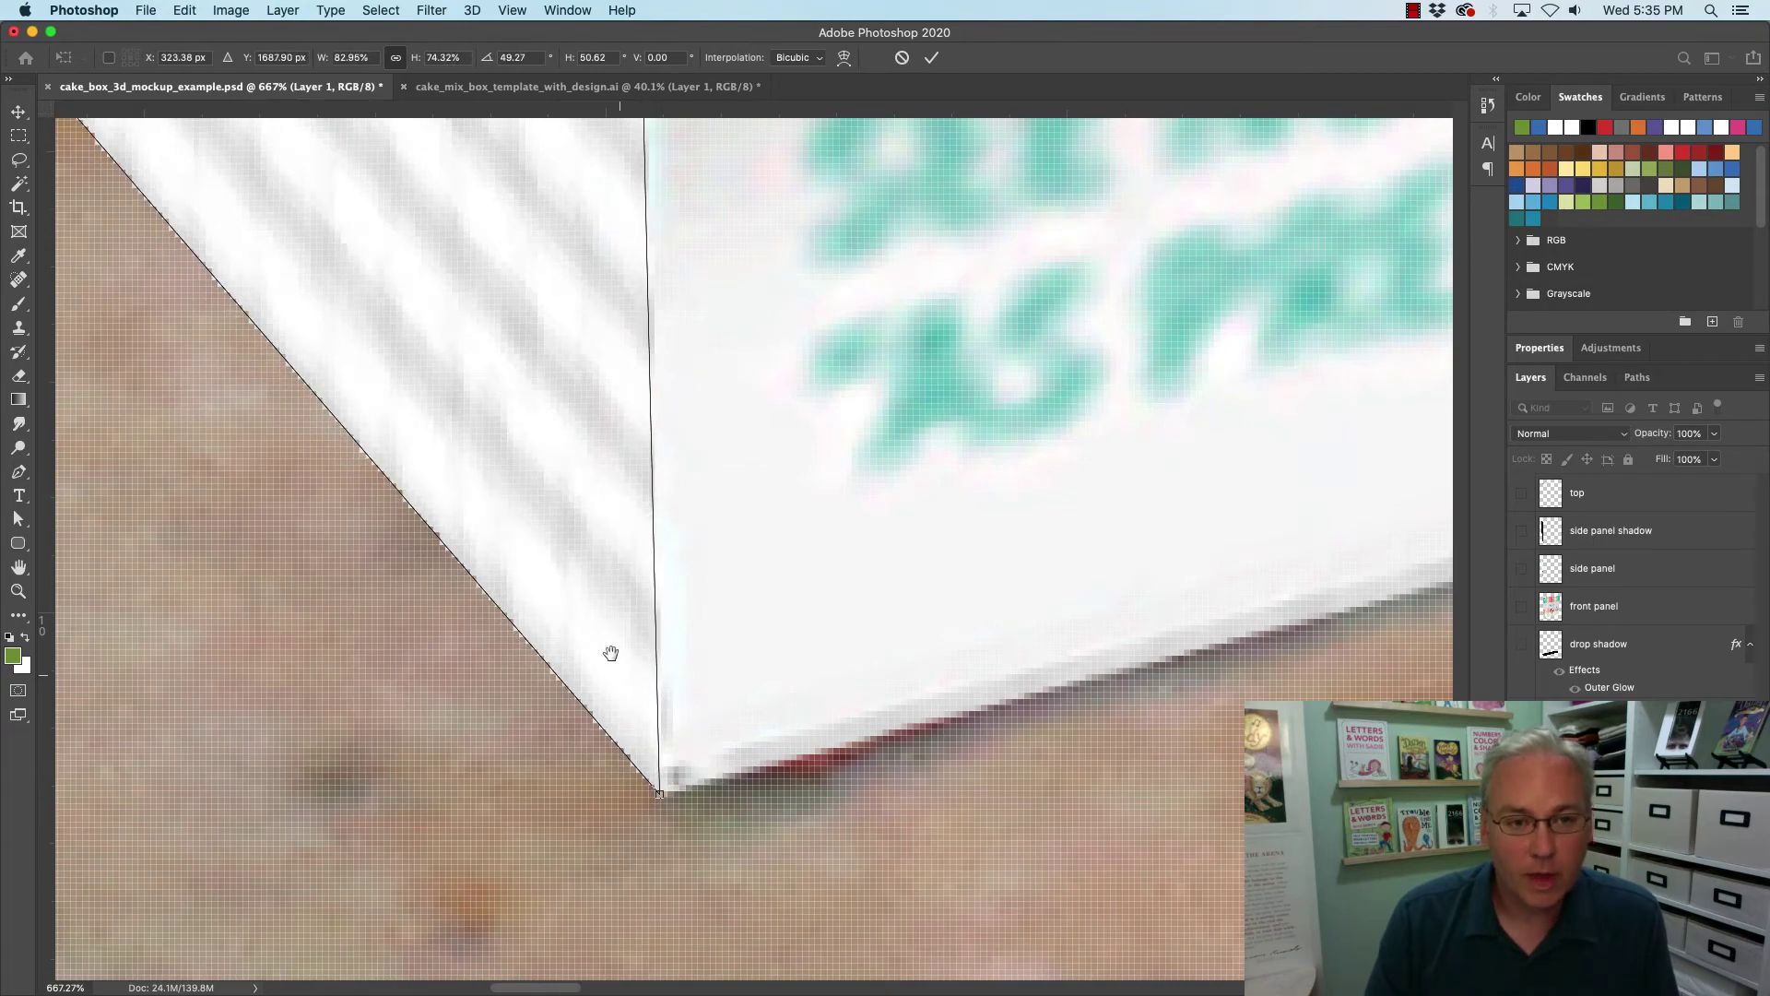
# Distort the side panel's lower rear corner onto the bottom rear corner of the box's narrow side.
pyautogui.moveTo(431, 434); pyautogui.dragTo(976, 901)
pyautogui.moveTo(671, 437); pyautogui.dragTo(979, 916)
pyautogui.moveTo(438, 441); pyautogui.dragTo(1036, 960)
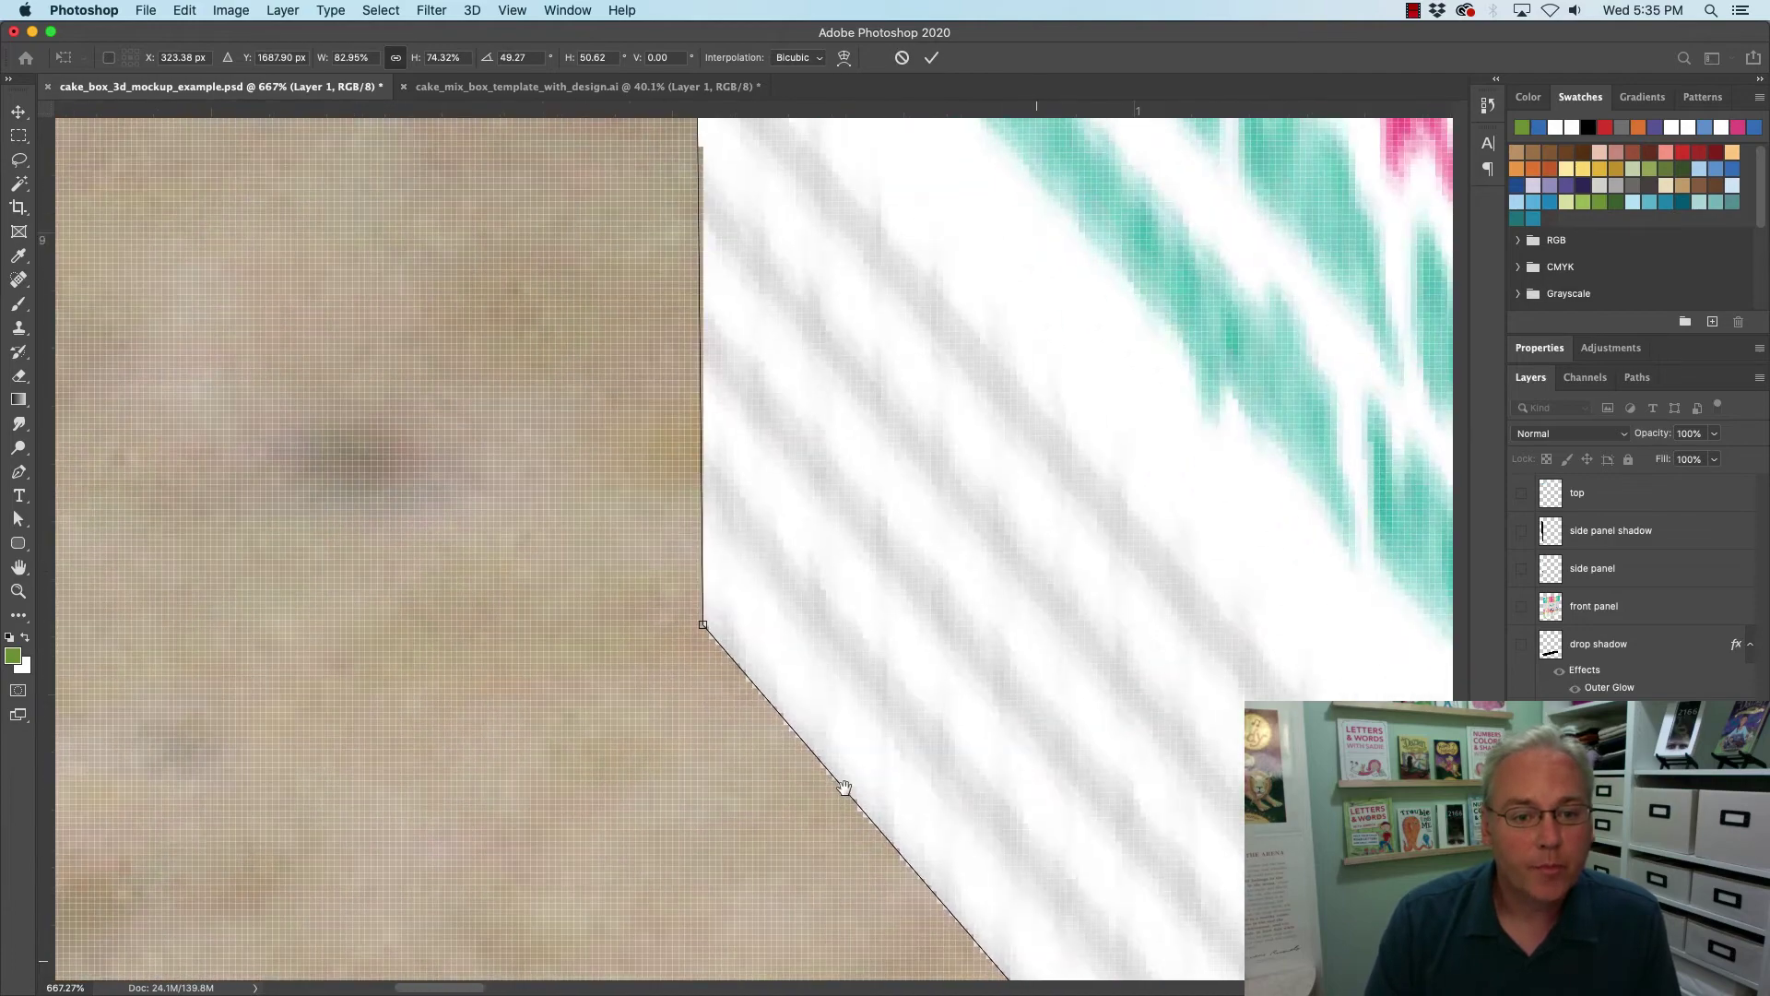
pyautogui.moveTo(710, 616); pyautogui.dragTo(1243, 603)
pyautogui.moveTo(1097, 613); pyautogui.dragTo(472, 572)
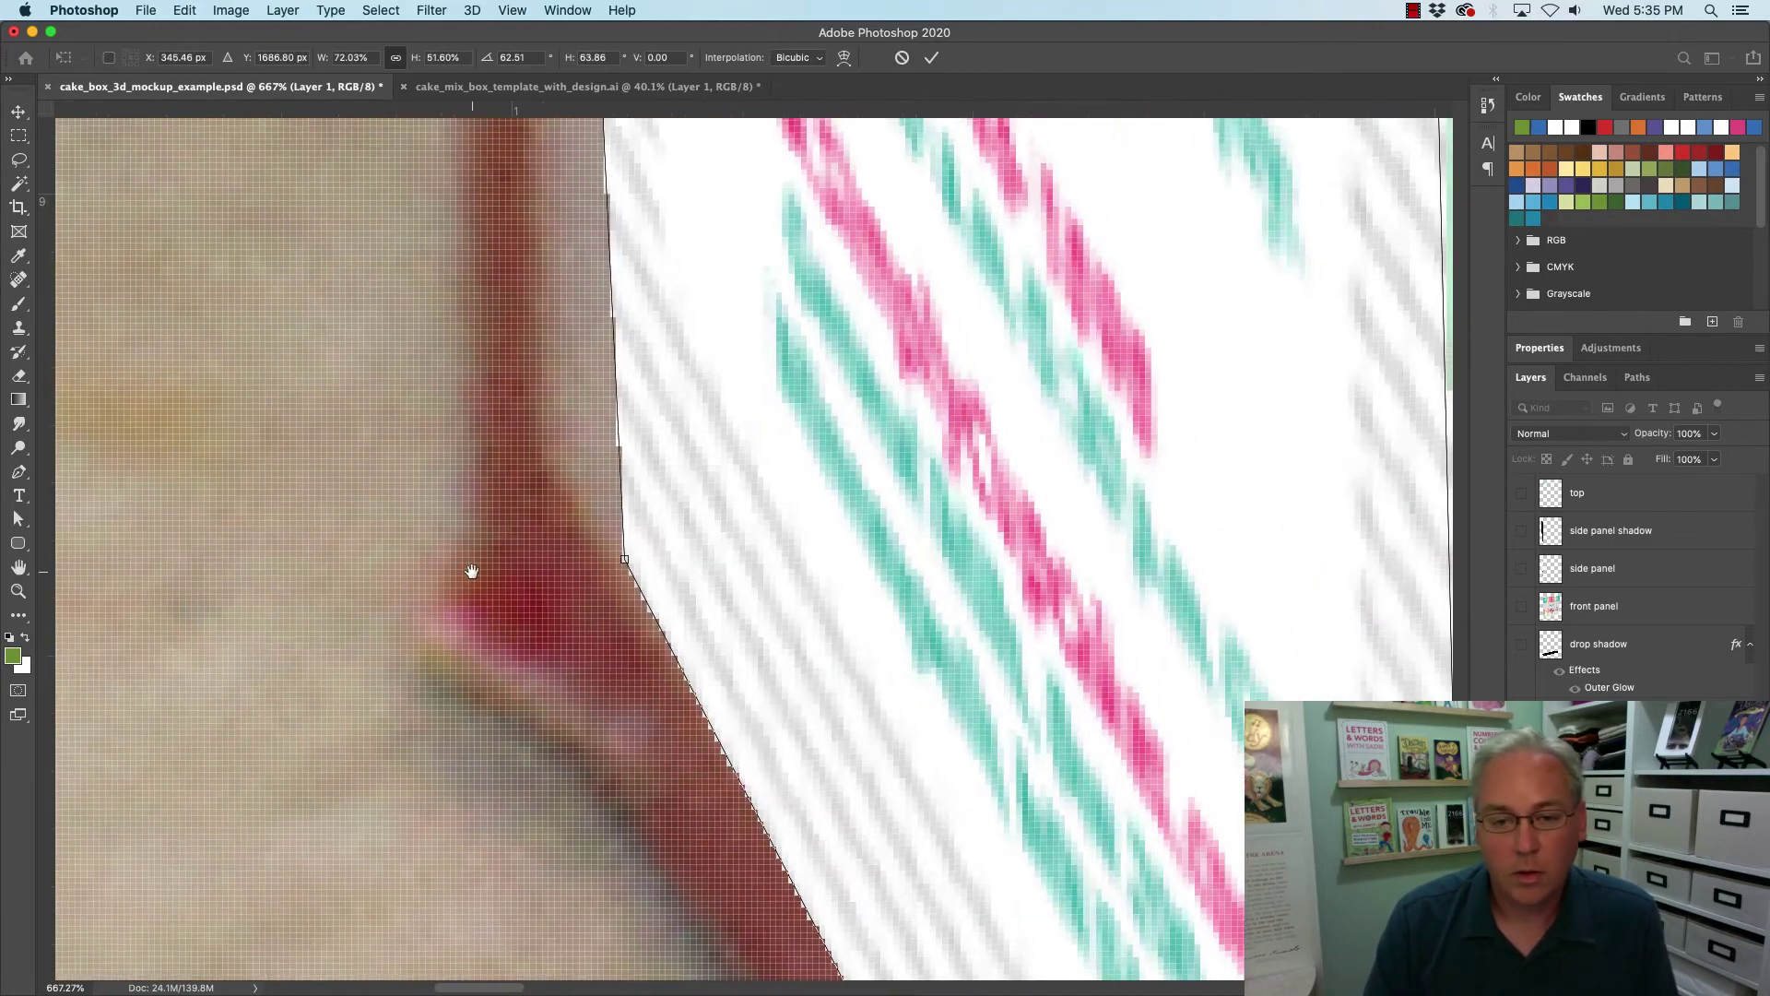
pyautogui.keyDown('alt'); pyautogui.click(514, 625); pyautogui.keyUp('alt')
pyautogui.keyDown('alt'); pyautogui.click(514, 625); pyautogui.keyUp('alt')
pyautogui.keyDown('alt'); pyautogui.click(514, 625); pyautogui.keyUp('alt')
pyautogui.keyDown('alt'); pyautogui.click(514, 625); pyautogui.keyUp('alt')
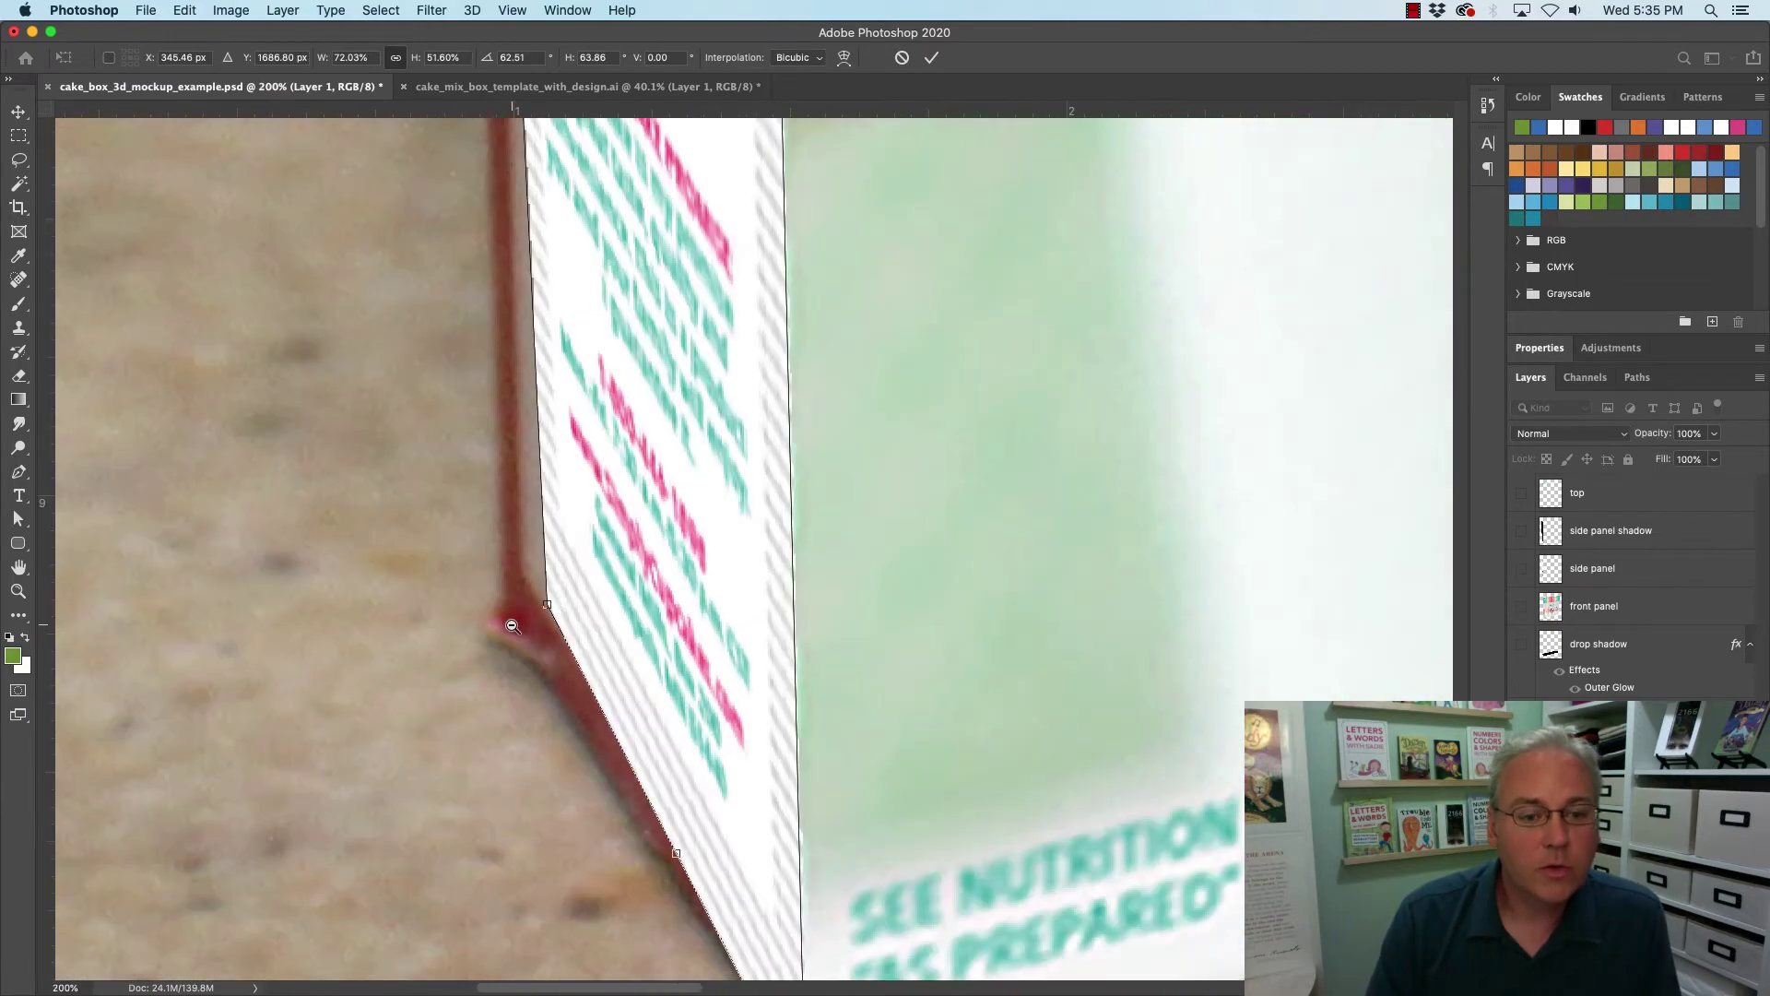
pyautogui.moveTo(514, 622); pyautogui.dragTo(811, 547)
pyautogui.keyDown('alt'); pyautogui.click(739, 639); pyautogui.keyUp('alt')
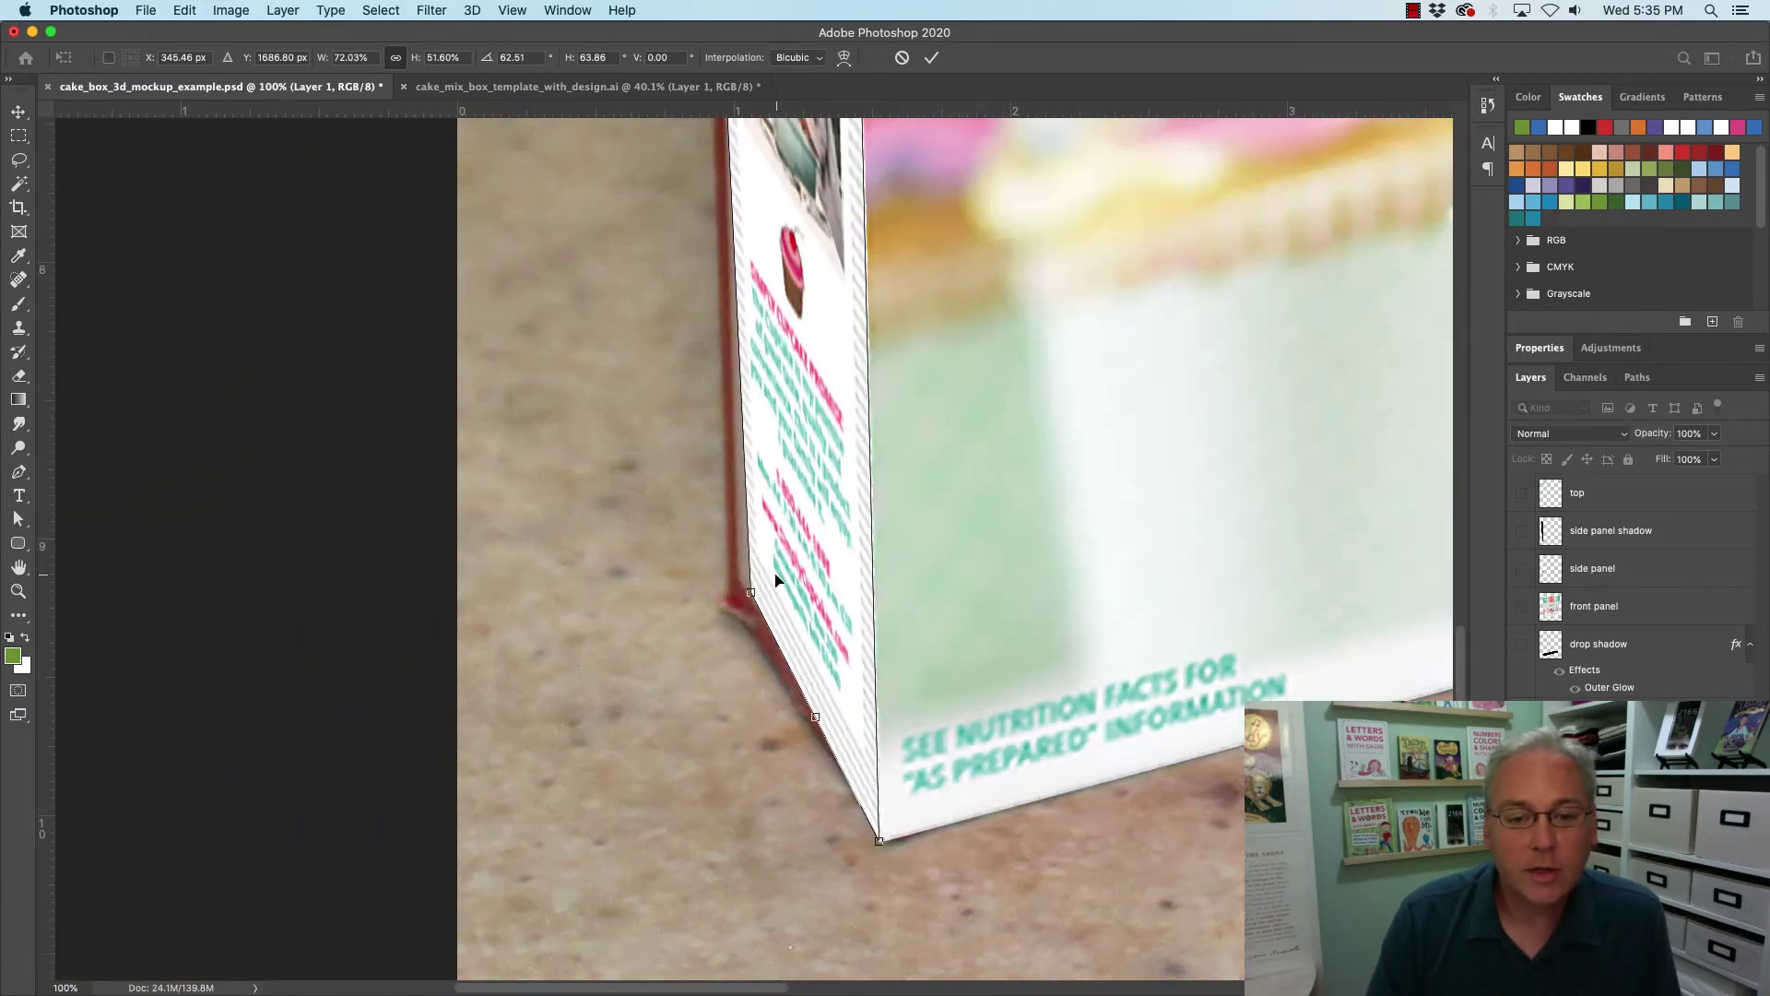
pyautogui.moveTo(751, 594)
pyautogui.mouseDown()
pyautogui.moveTo(732, 606)
pyautogui.moveTo(762, 578)
pyautogui.moveTo(730, 608)
pyautogui.mouseUp()
# Fit the side panel's upper rear corner to the top rear corner of the box's narrow side and apply the transform.
pyautogui.moveTo(758, 184); pyautogui.dragTo(786, 847)
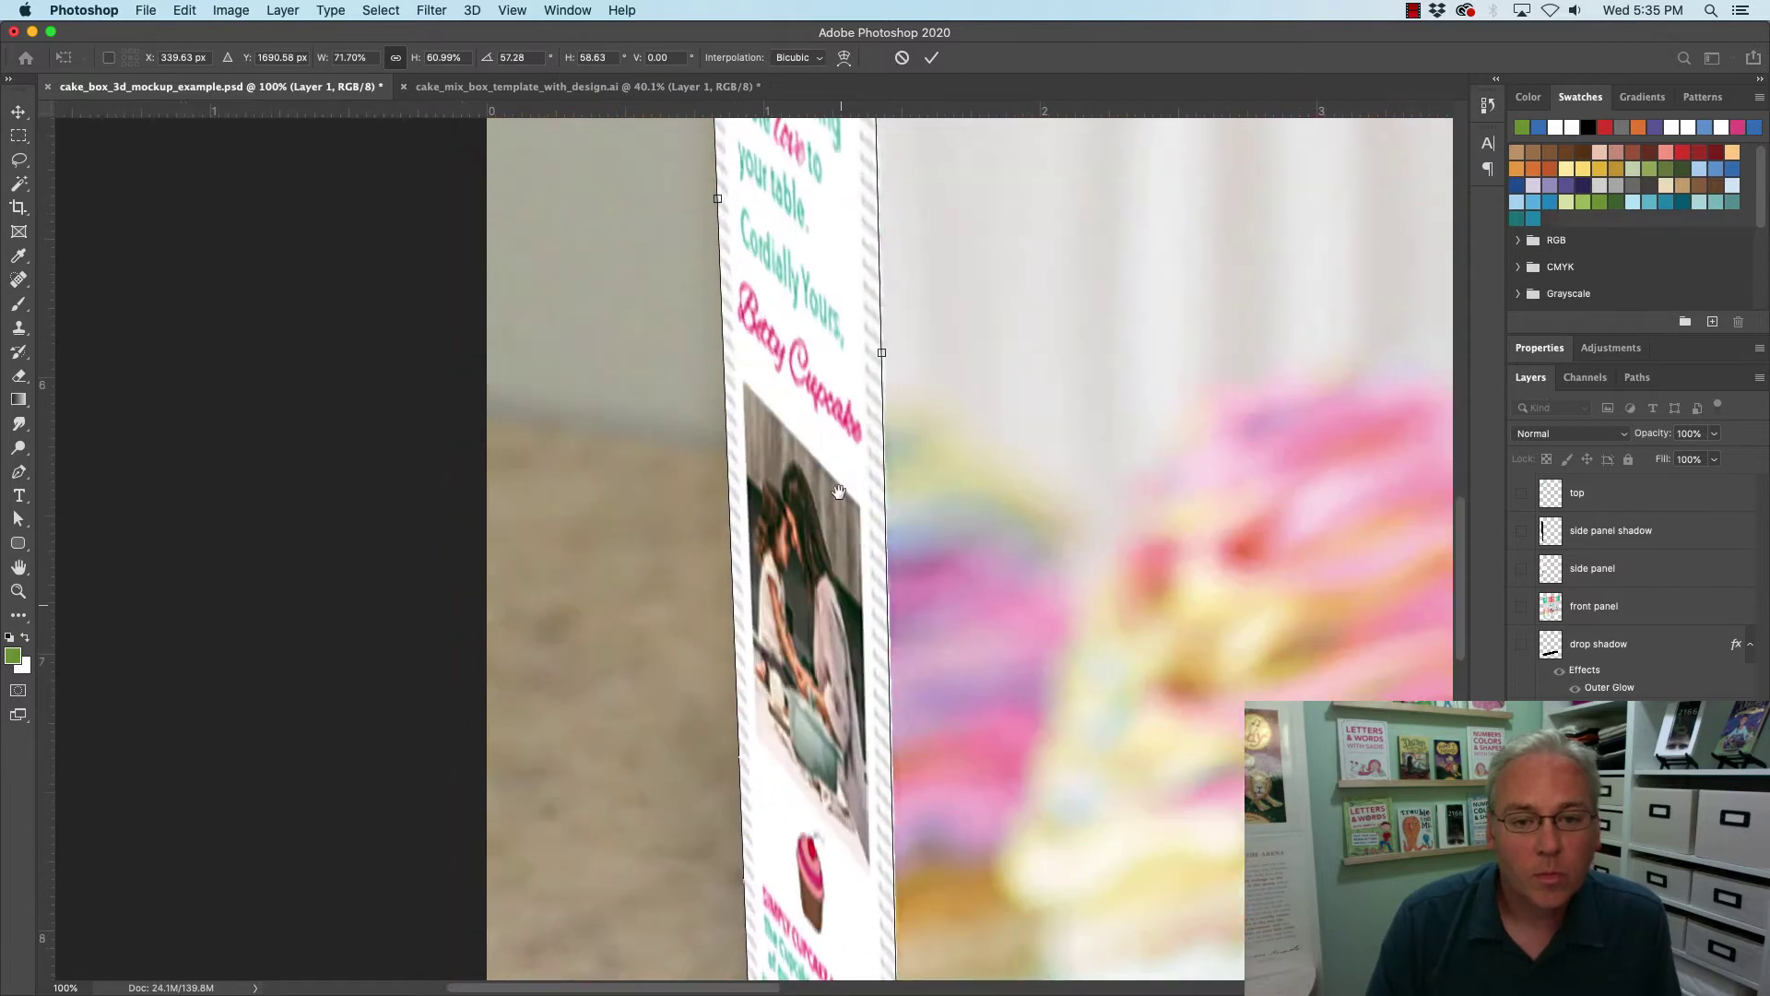
pyautogui.moveTo(832, 390); pyautogui.dragTo(888, 982)
pyautogui.scroll(10, 837, 486)
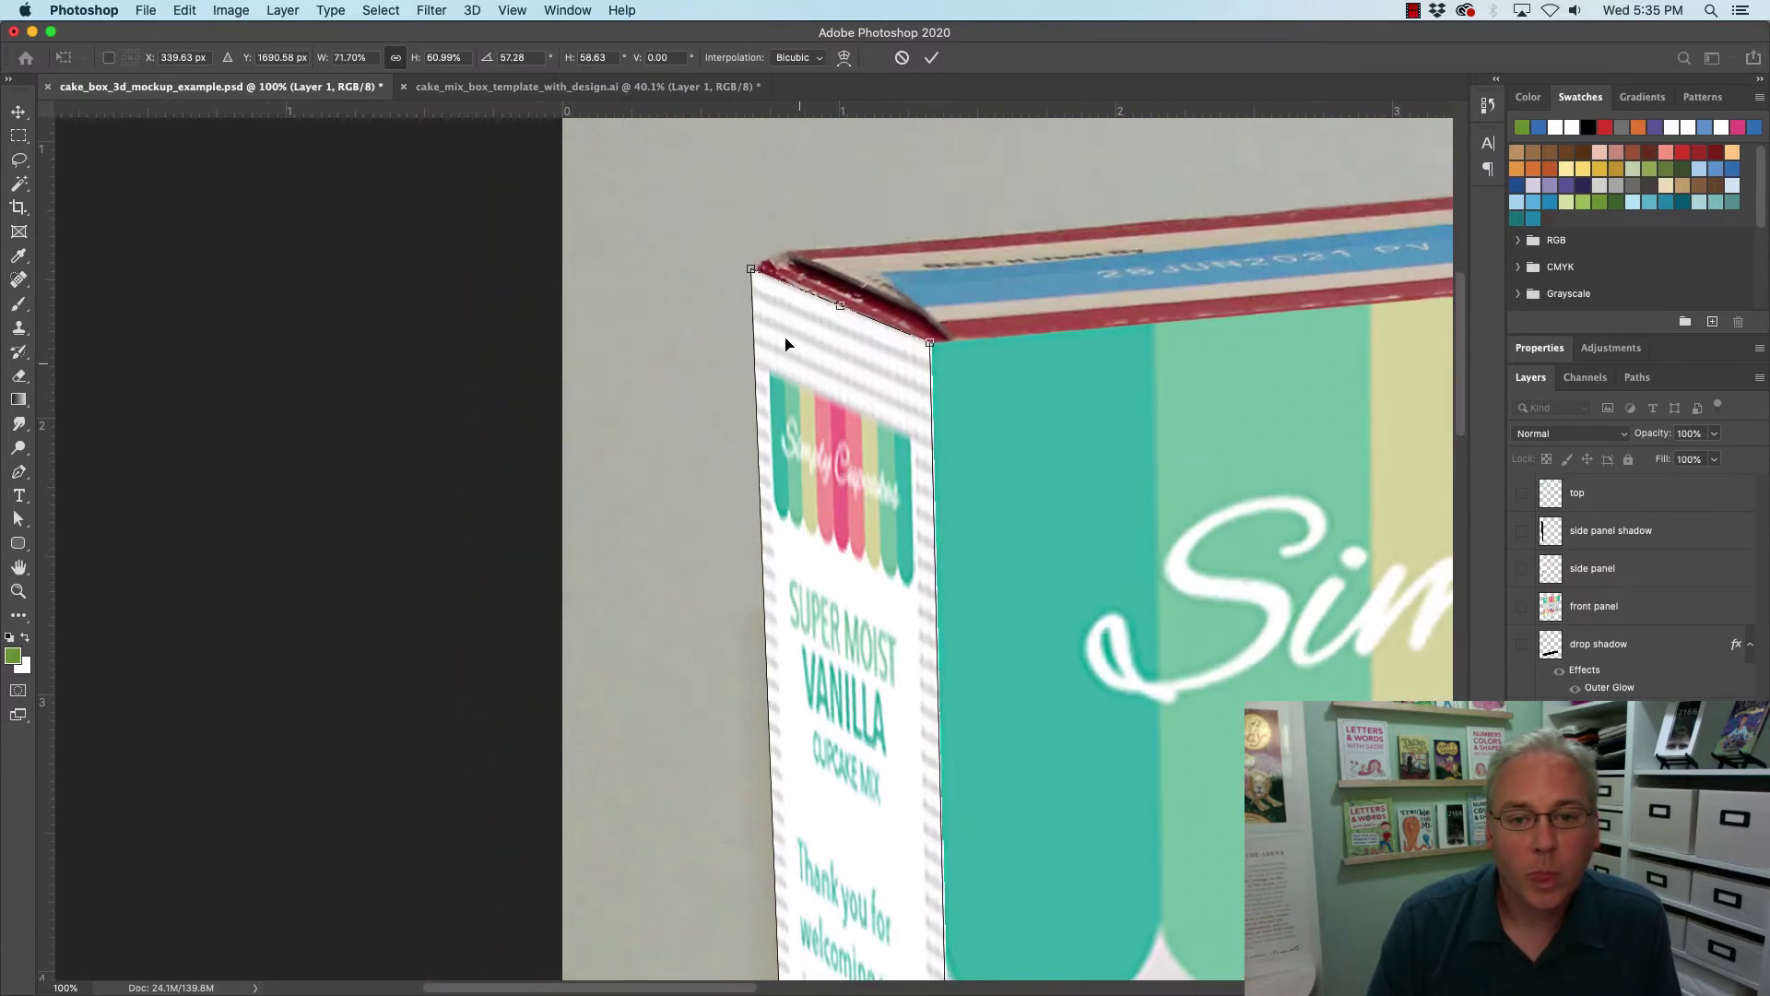
pyautogui.moveTo(752, 269)
pyautogui.mouseDown()
pyautogui.moveTo(783, 273)
pyautogui.moveTo(769, 271)
pyautogui.moveTo(787, 330)
pyautogui.moveTo(765, 264)
pyautogui.mouseUp()
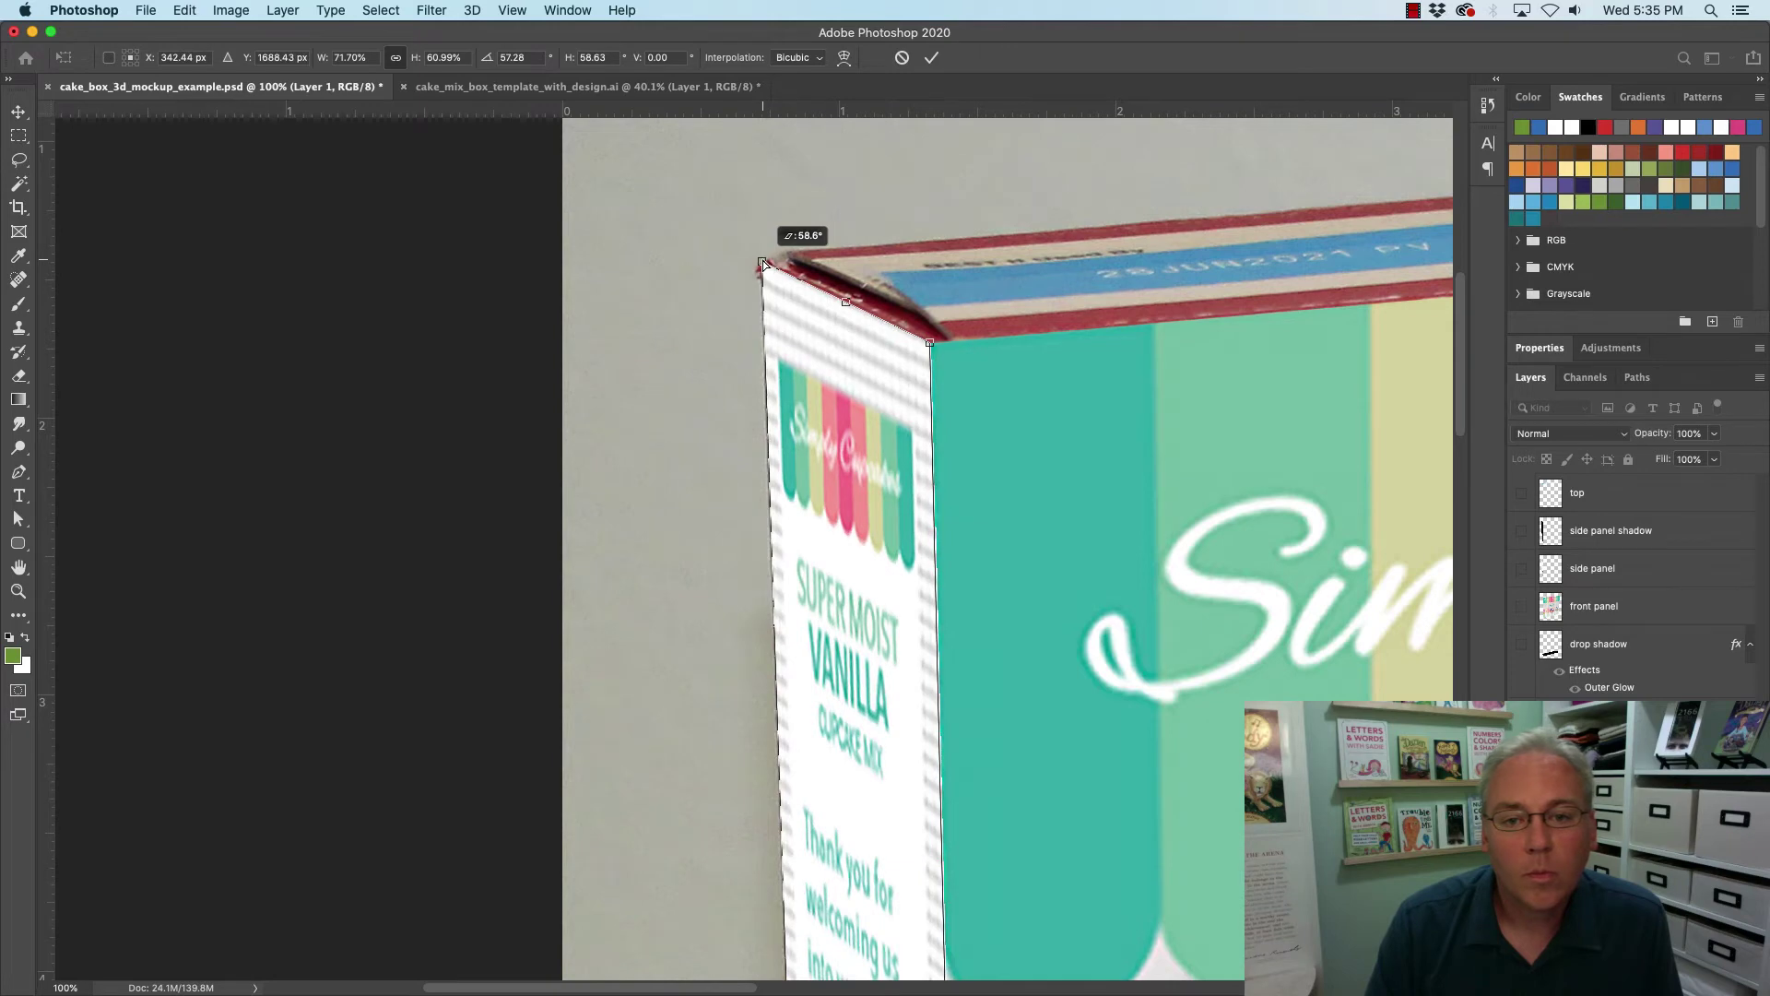
pyautogui.press('super+minus')
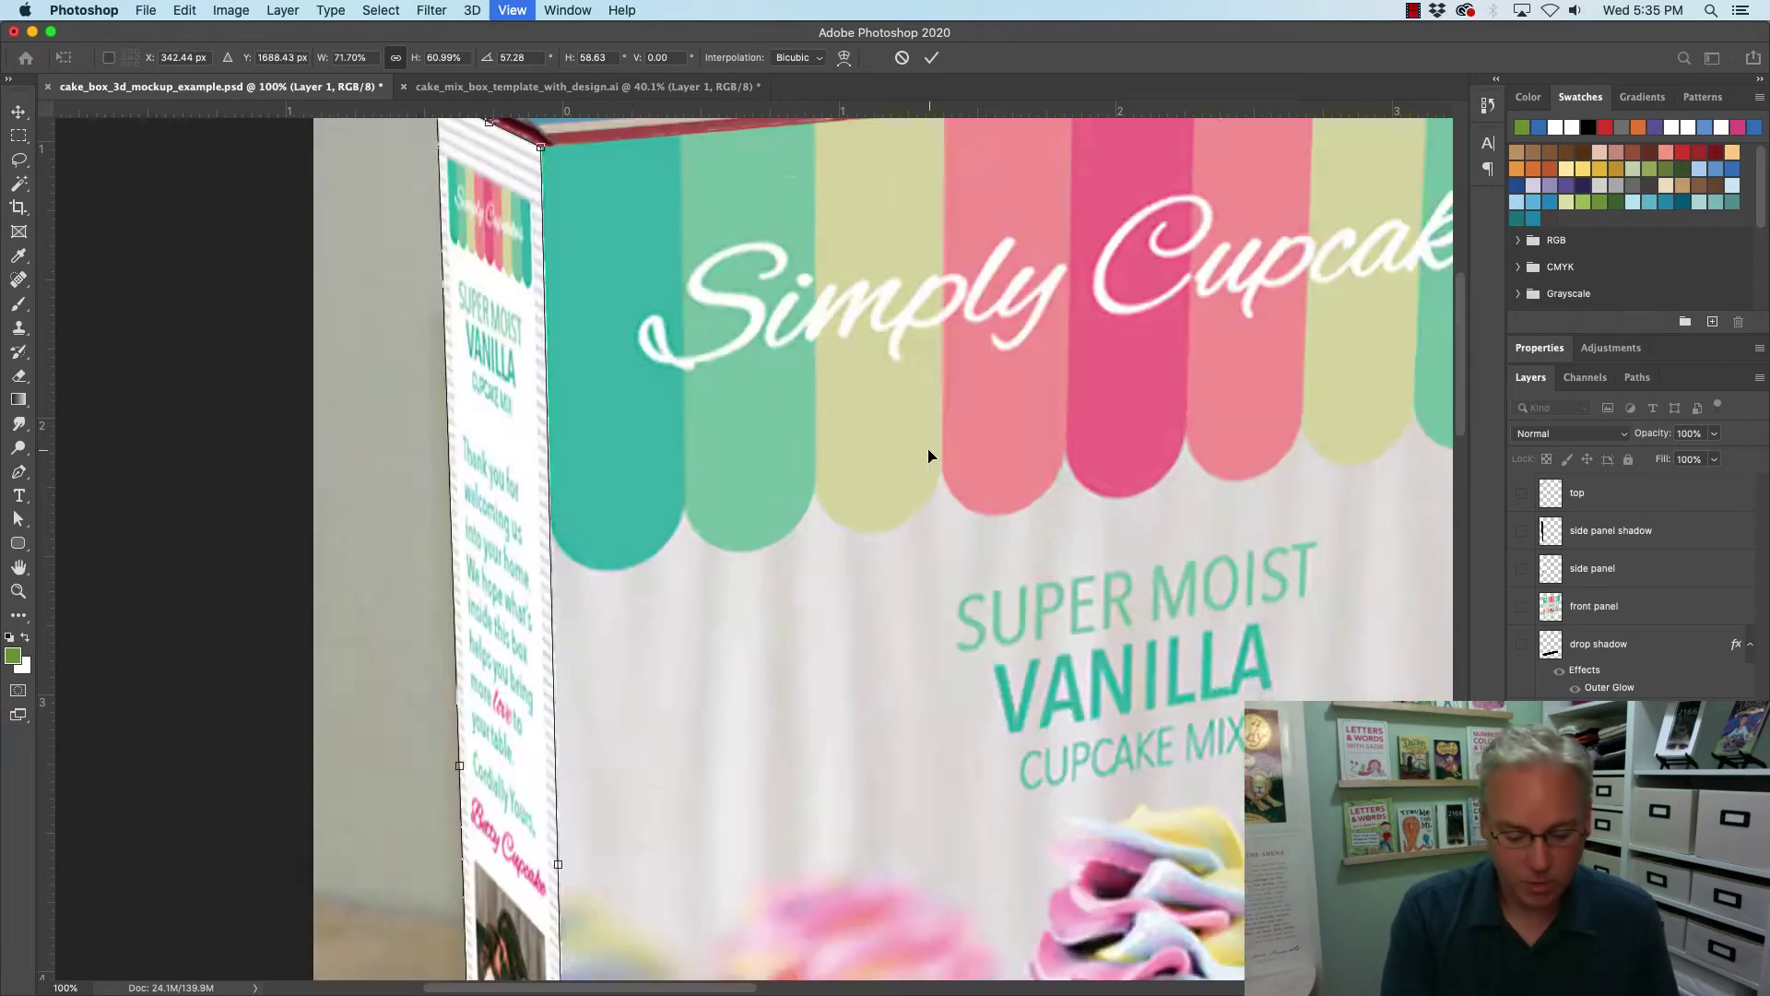
pyautogui.press('super+0')
pyautogui.press('Return')
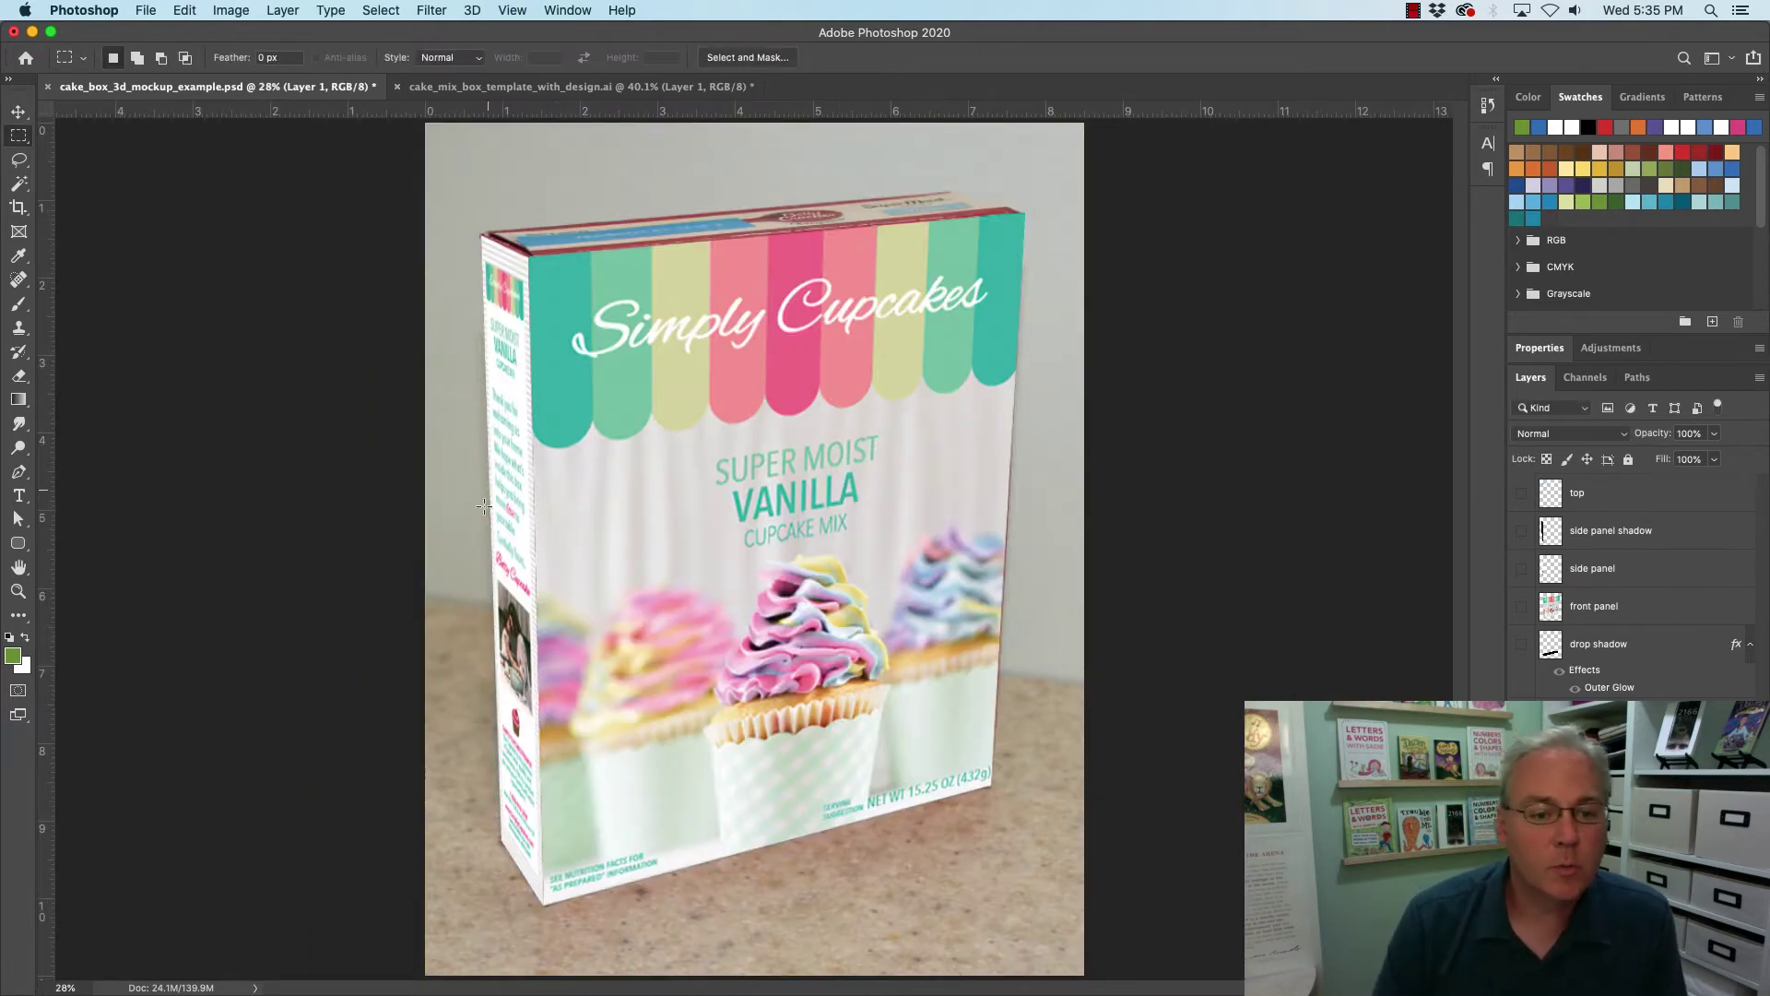
# Examine the seam between the side and front panels along its whole height for gaps.
pyautogui.moveTo(529, 541); pyautogui.dragTo(727, 617)
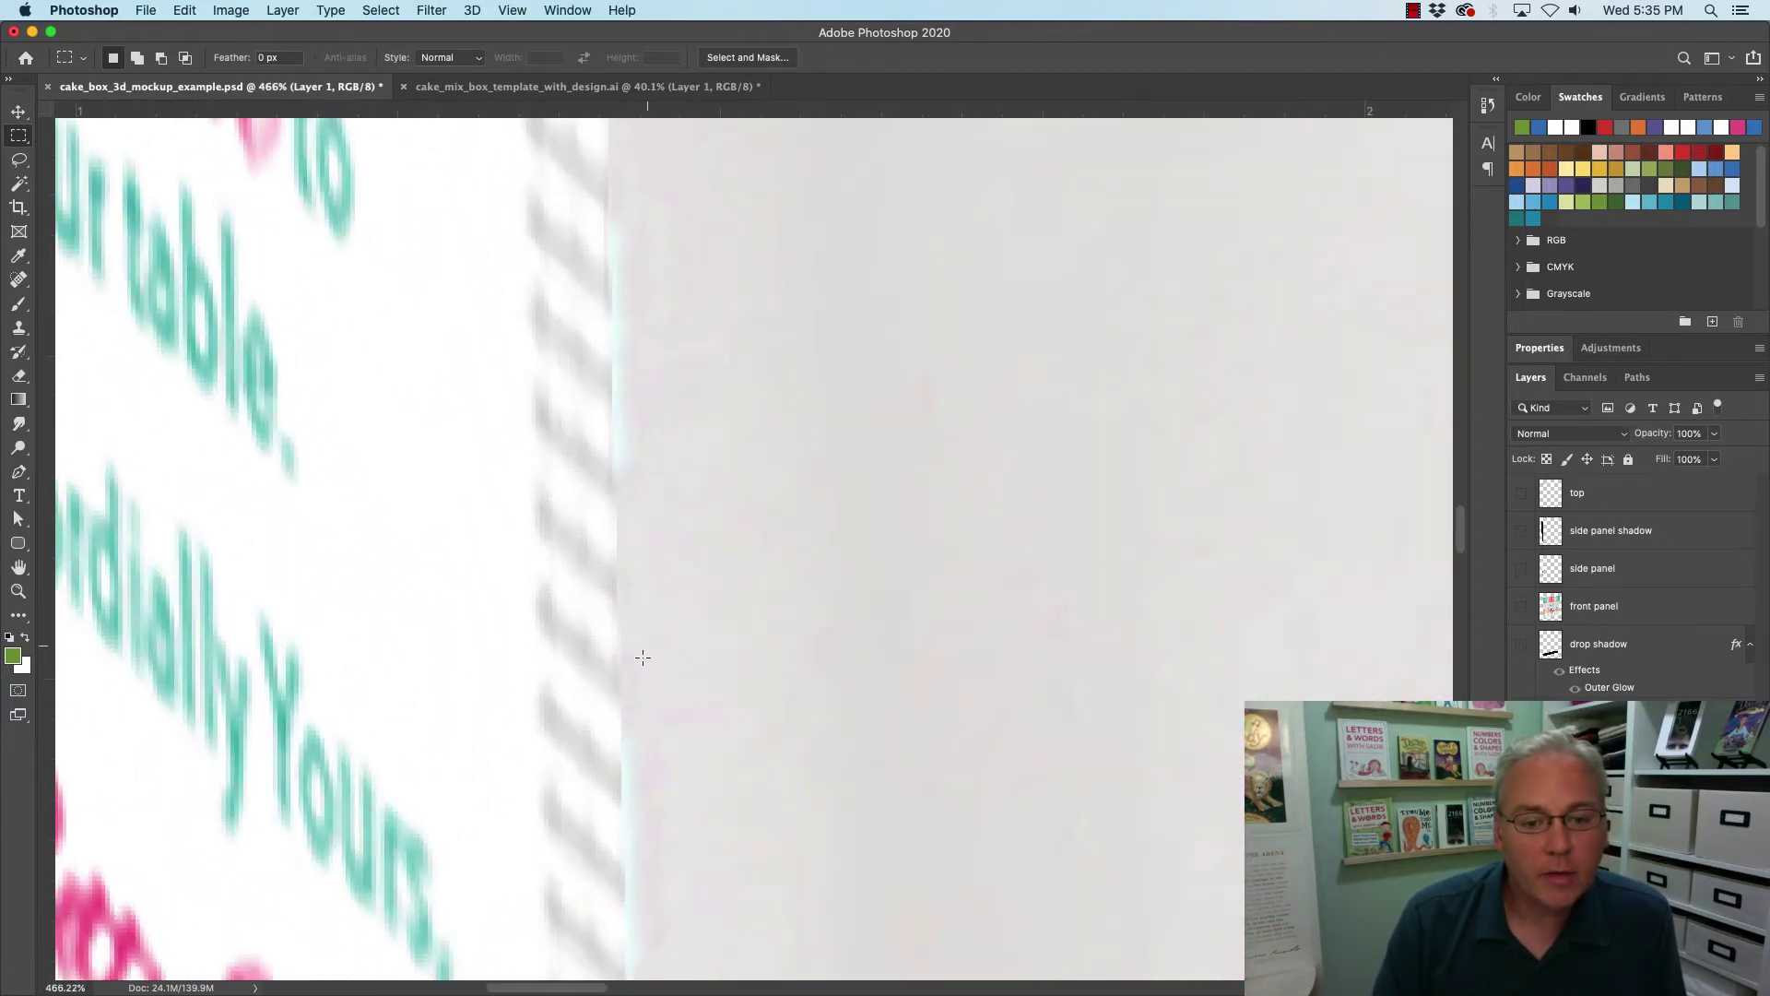
pyautogui.moveTo(672, 745); pyautogui.dragTo(733, 221)
pyautogui.moveTo(733, 671); pyautogui.dragTo(727, 233)
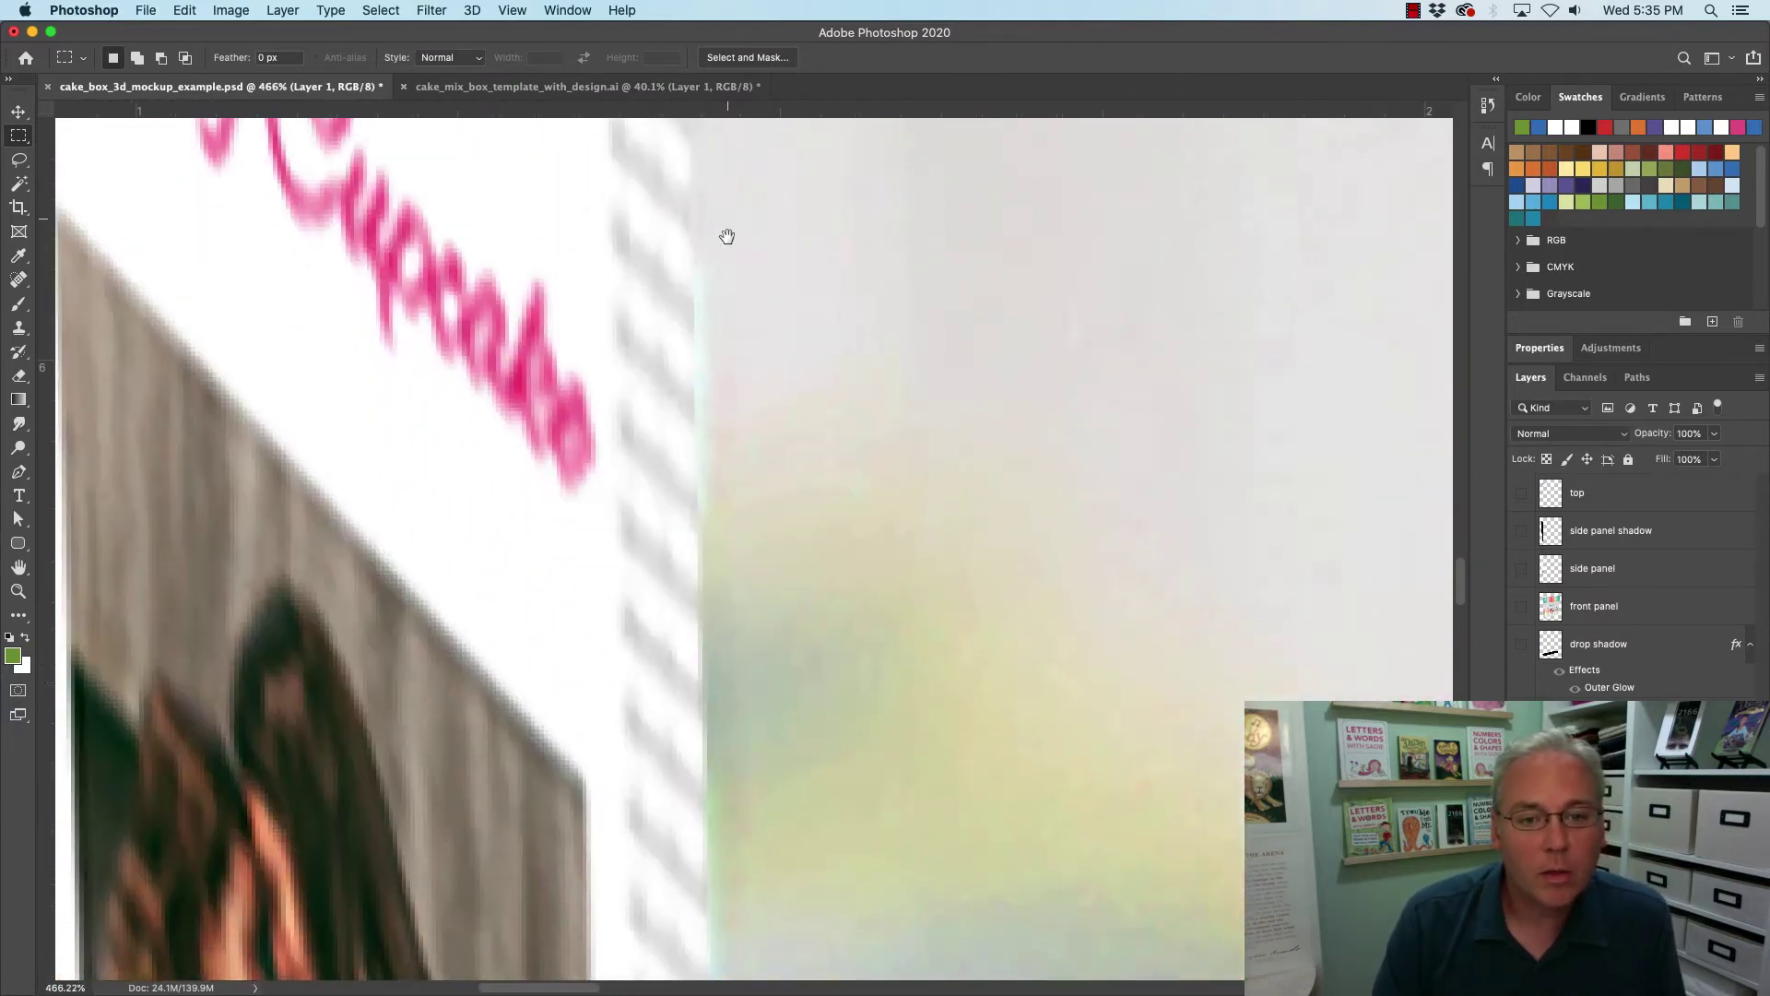
pyautogui.moveTo(720, 670); pyautogui.dragTo(712, 217)
pyautogui.moveTo(717, 619); pyautogui.dragTo(711, 229)
pyautogui.moveTo(676, 885)
pyautogui.mouseDown()
pyautogui.moveTo(676, 478)
pyautogui.moveTo(711, 149)
pyautogui.mouseUp()
pyautogui.moveTo(724, 645); pyautogui.dragTo(723, 139)
pyautogui.moveTo(733, 803)
pyautogui.mouseDown()
pyautogui.moveTo(744, 679)
pyautogui.moveTo(690, 305)
pyautogui.mouseUp()
pyautogui.keyDown('alt'); pyautogui.click(745, 620); pyautogui.keyUp('alt')
pyautogui.keyDown('alt'); pyautogui.click(746, 620); pyautogui.keyUp('alt')
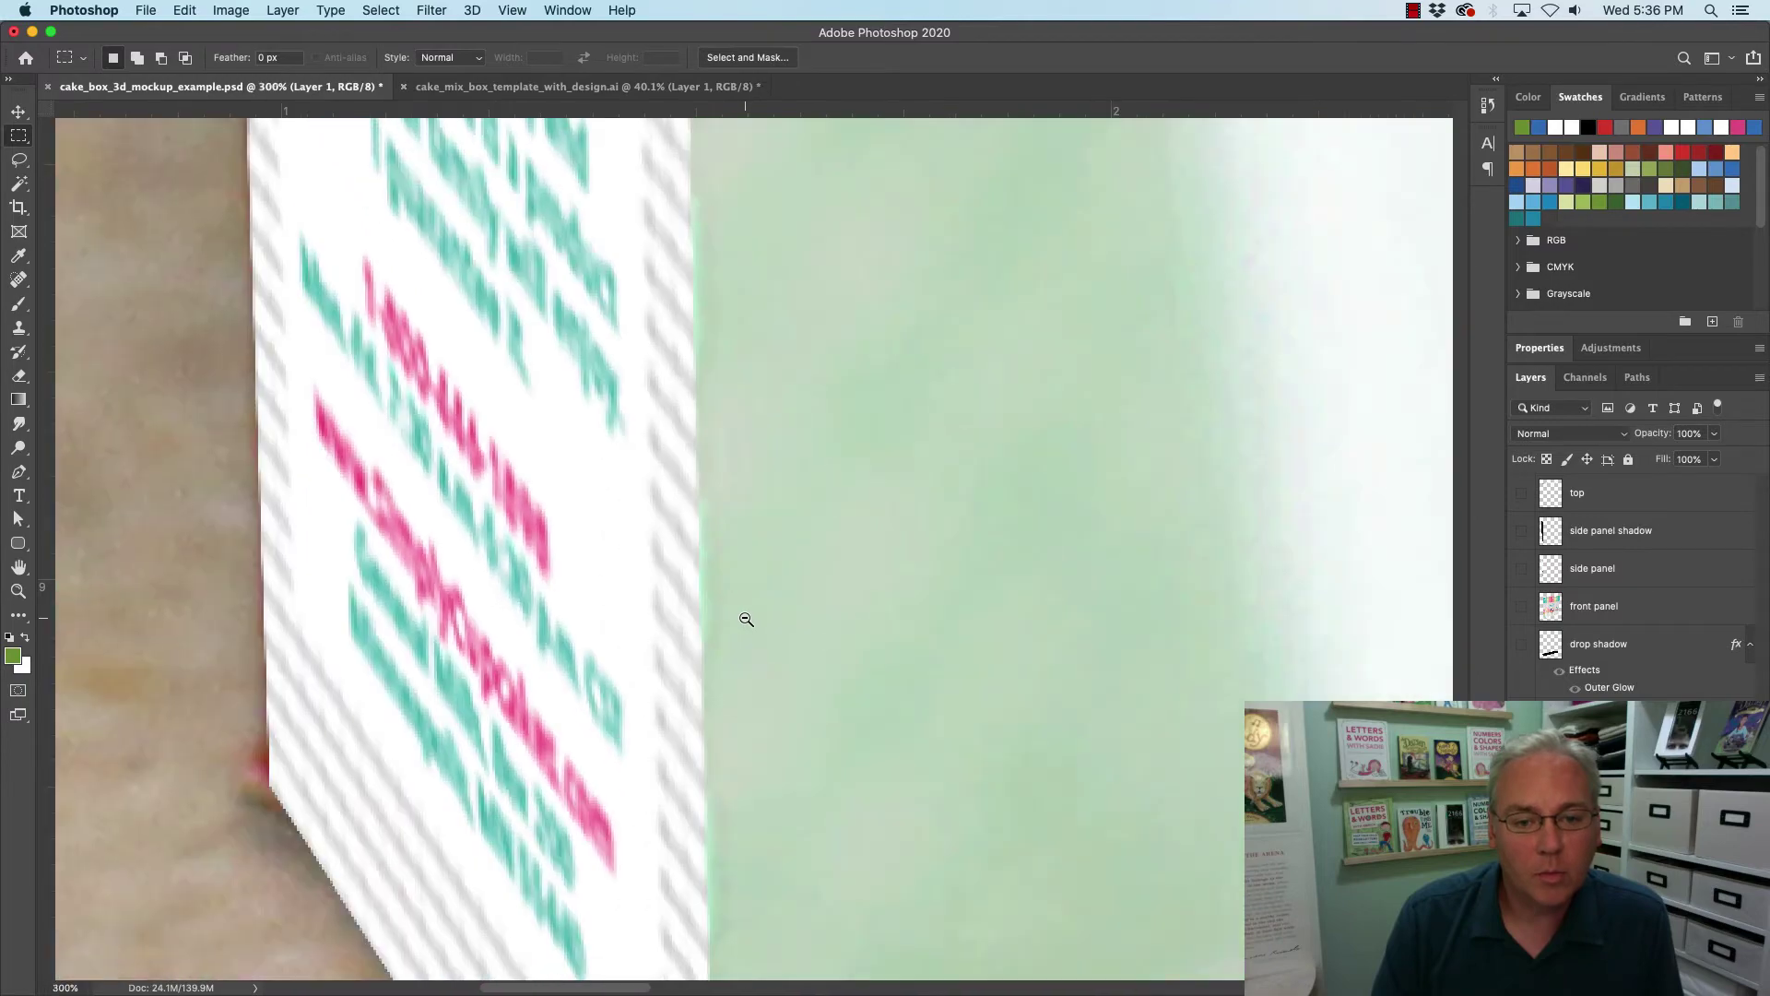
pyautogui.keyDown('alt'); pyautogui.click(746, 619); pyautogui.keyUp('alt')
pyautogui.keyDown('alt'); pyautogui.click(746, 619); pyautogui.keyUp('alt')
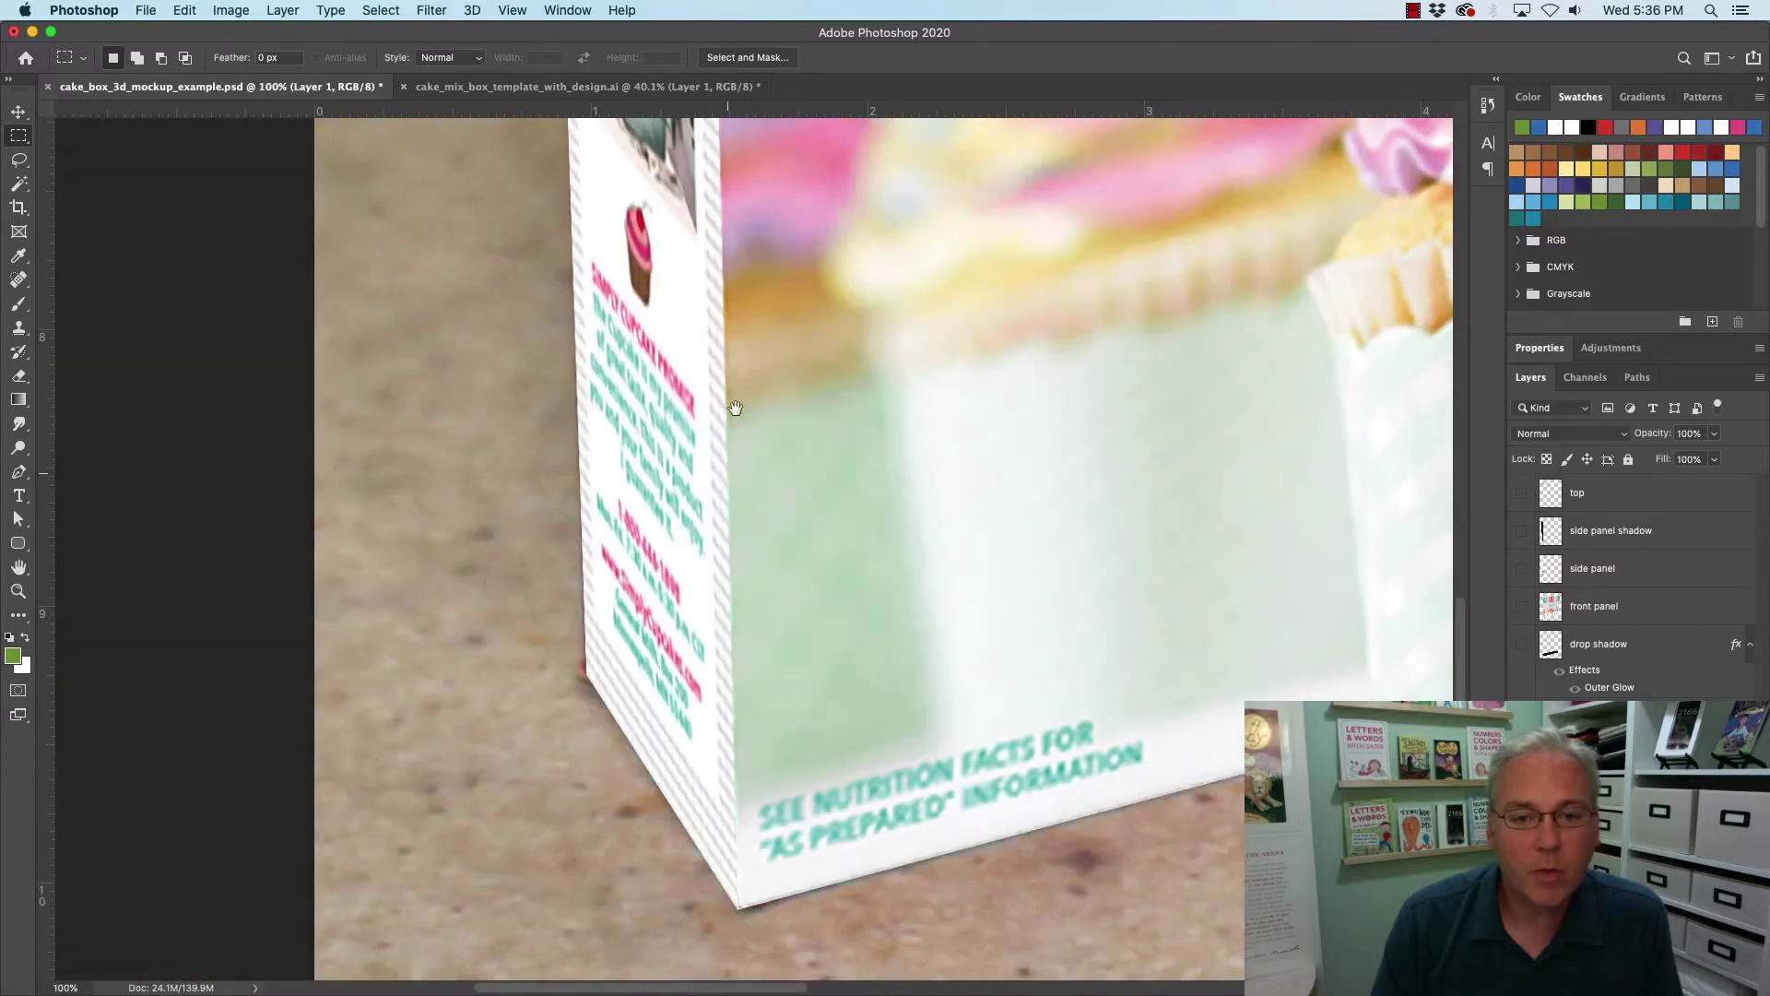
pyautogui.moveTo(761, 302); pyautogui.dragTo(704, 655)
pyautogui.moveTo(739, 376)
pyautogui.mouseDown()
pyautogui.moveTo(719, 508)
pyautogui.moveTo(733, 760)
pyautogui.moveTo(727, 695)
pyautogui.moveTo(726, 748)
pyautogui.moveTo(794, 310)
pyautogui.mouseUp()
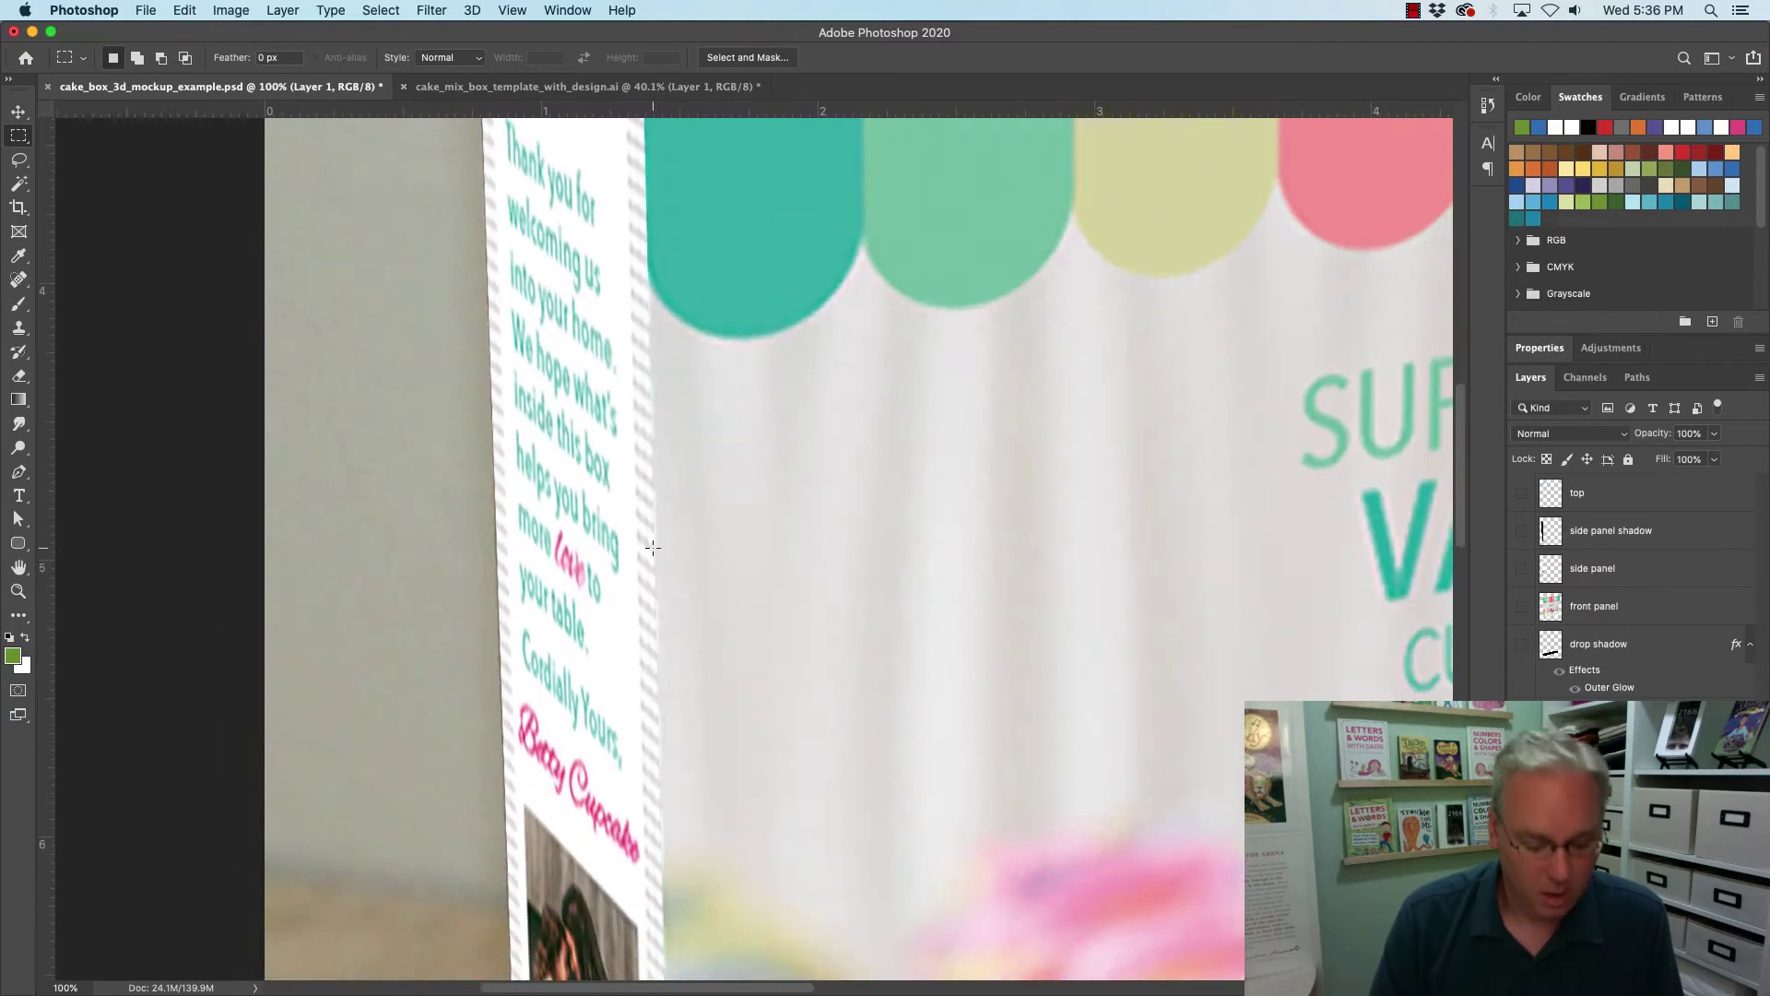
# Nudge the side panel slightly right against the front panel with the Move tool and check the seam at the upper corner.
pyautogui.press('v')
pyautogui.press('Right')
pyautogui.press('Right')
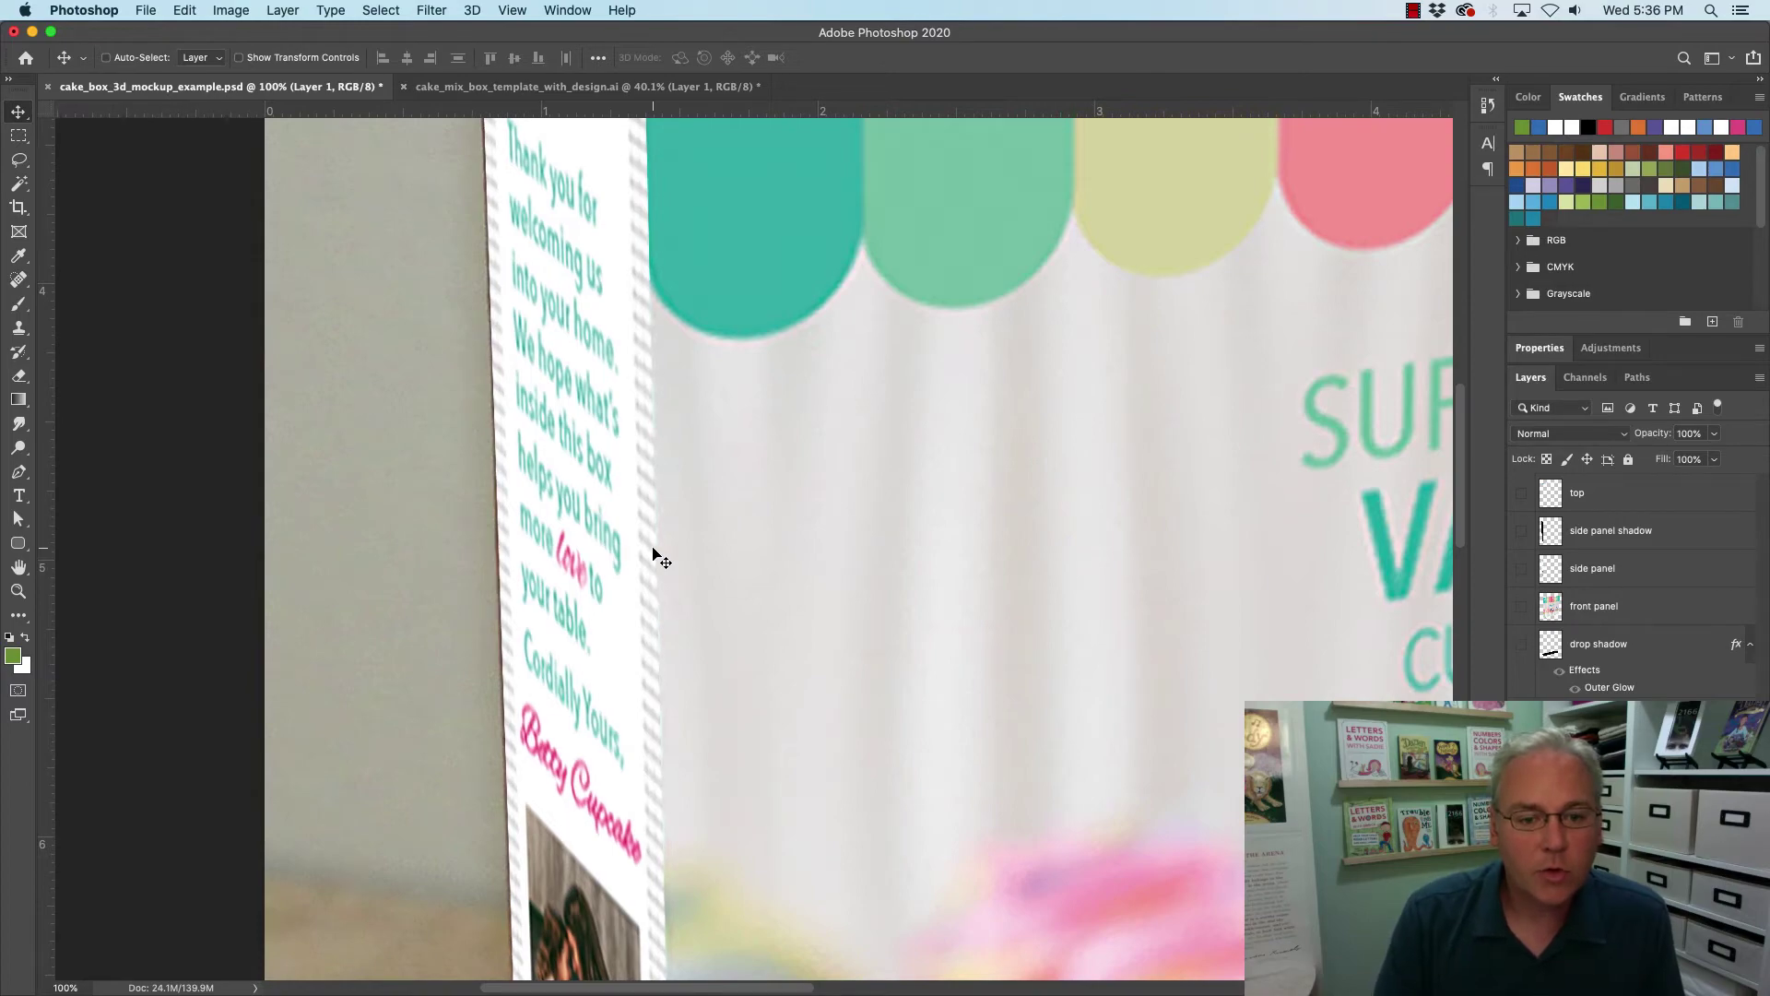
pyautogui.moveTo(832, 351); pyautogui.dragTo(852, 825)
pyautogui.moveTo(855, 583); pyautogui.dragTo(885, 857)
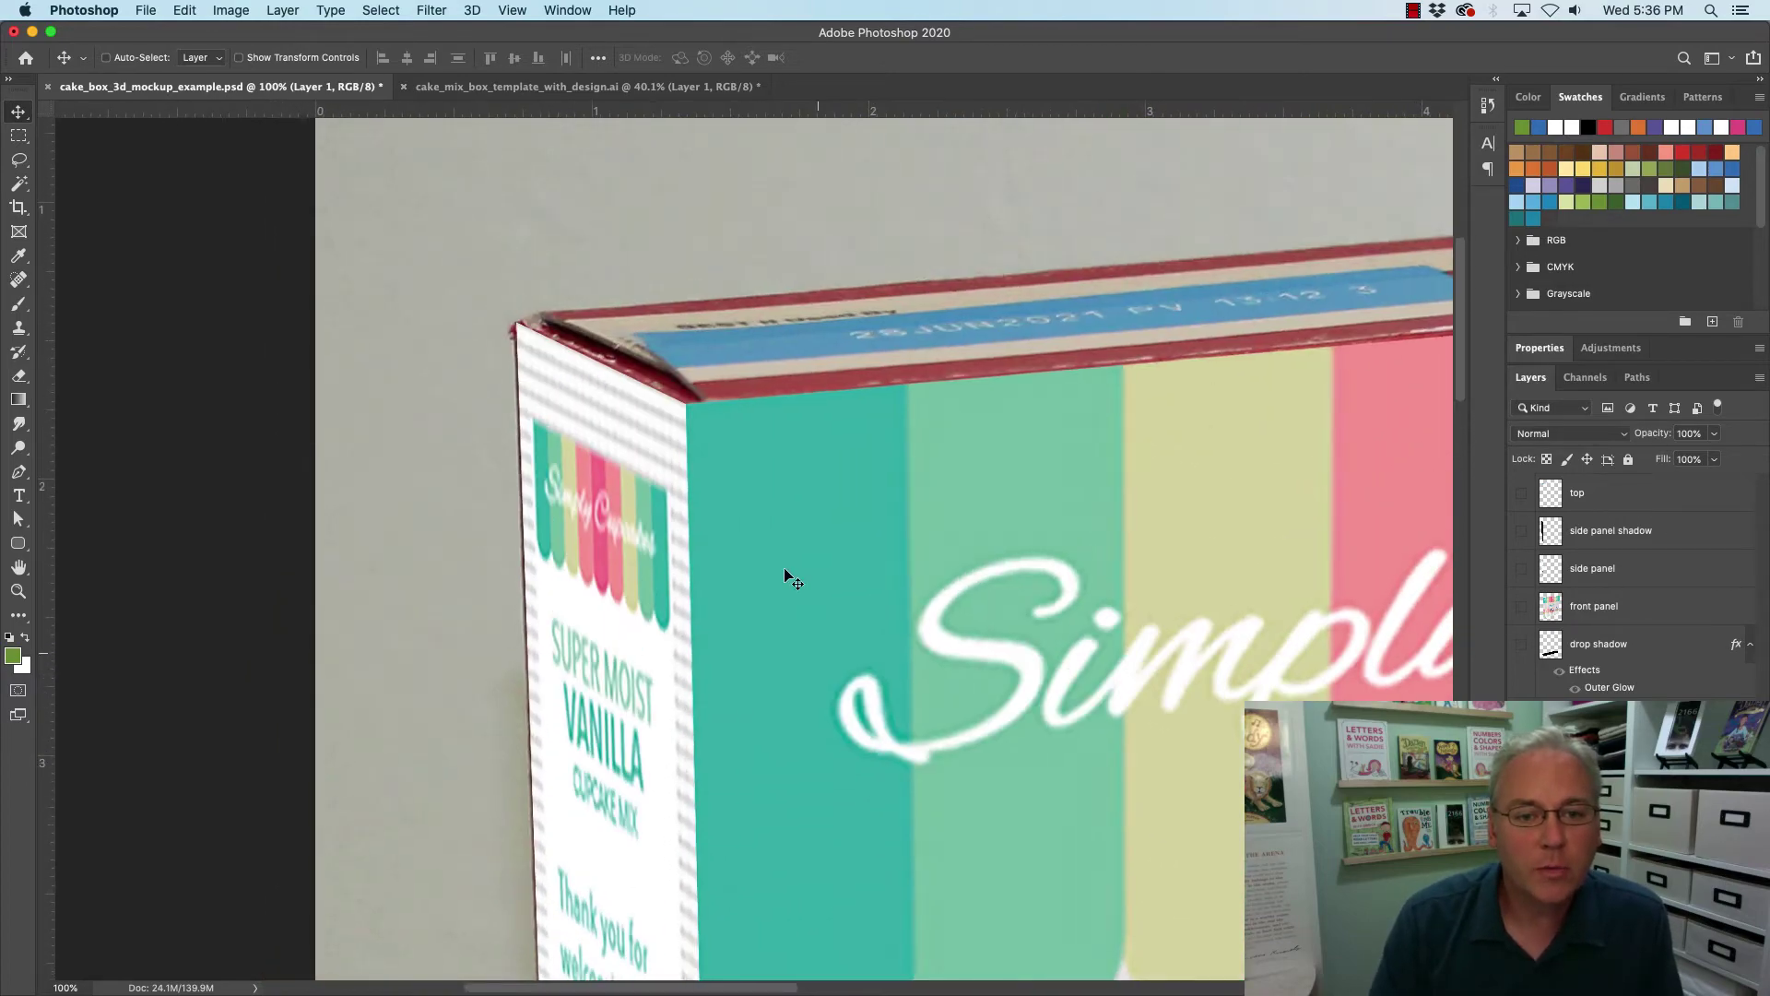
pyautogui.moveTo(683, 413); pyautogui.dragTo(719, 461)
pyautogui.keyDown('alt'); pyautogui.click(849, 534); pyautogui.keyUp('alt')
pyautogui.keyDown('alt'); pyautogui.click(849, 534); pyautogui.keyUp('alt')
pyautogui.keyDown('alt'); pyautogui.click(849, 534); pyautogui.keyUp('alt')
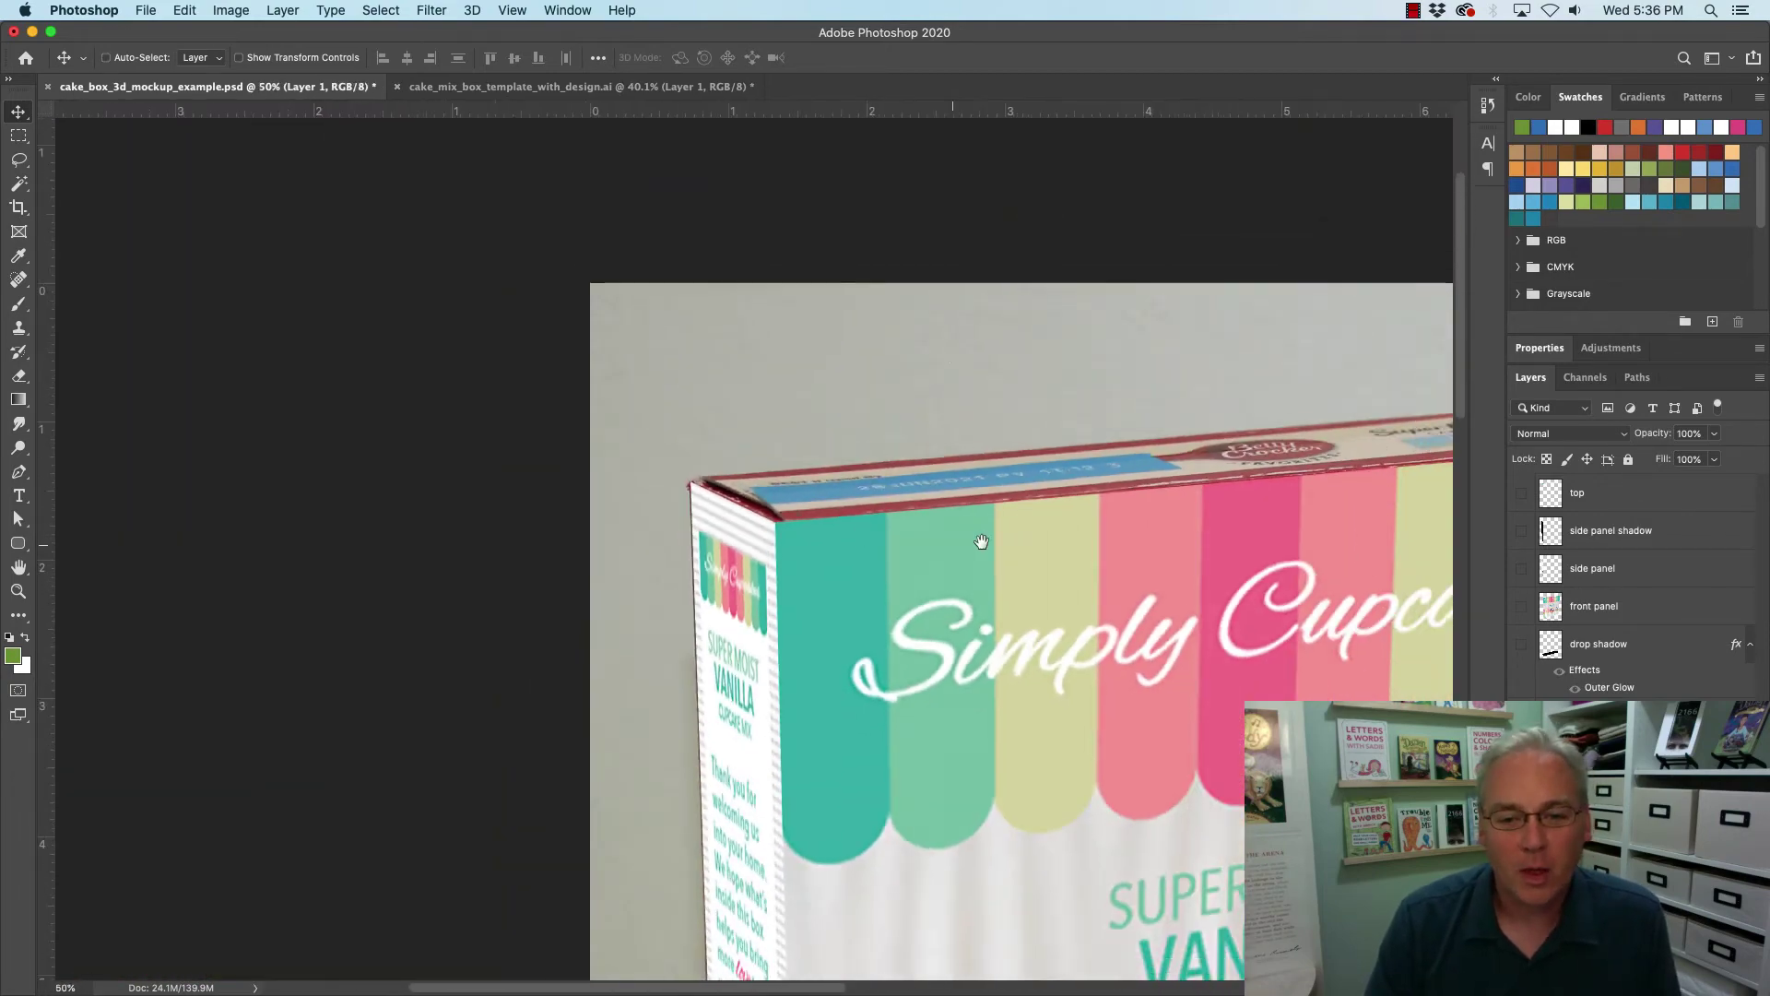
pyautogui.moveTo(989, 540); pyautogui.dragTo(746, 521)
# In the flat design file, select and copy an area of about 5.33 by 1.00 in covering the top flap above the front panel.
pyautogui.click(469, 90)
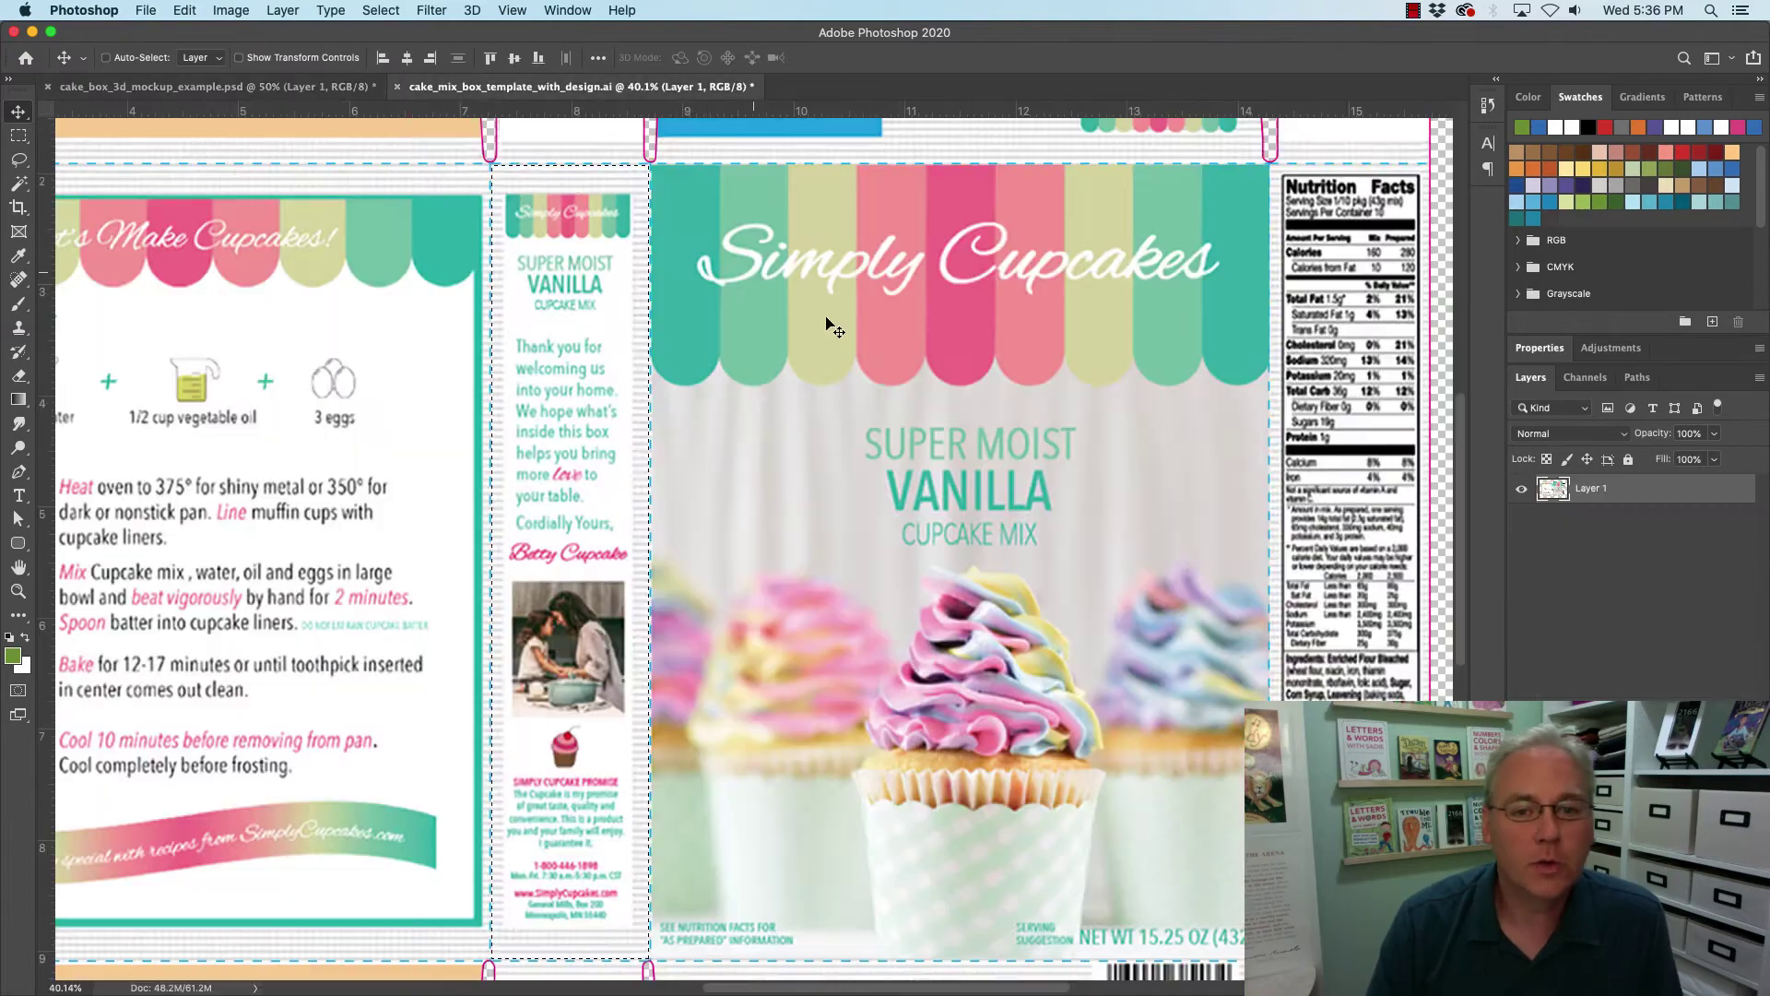
pyautogui.moveTo(711, 276); pyautogui.dragTo(669, 526)
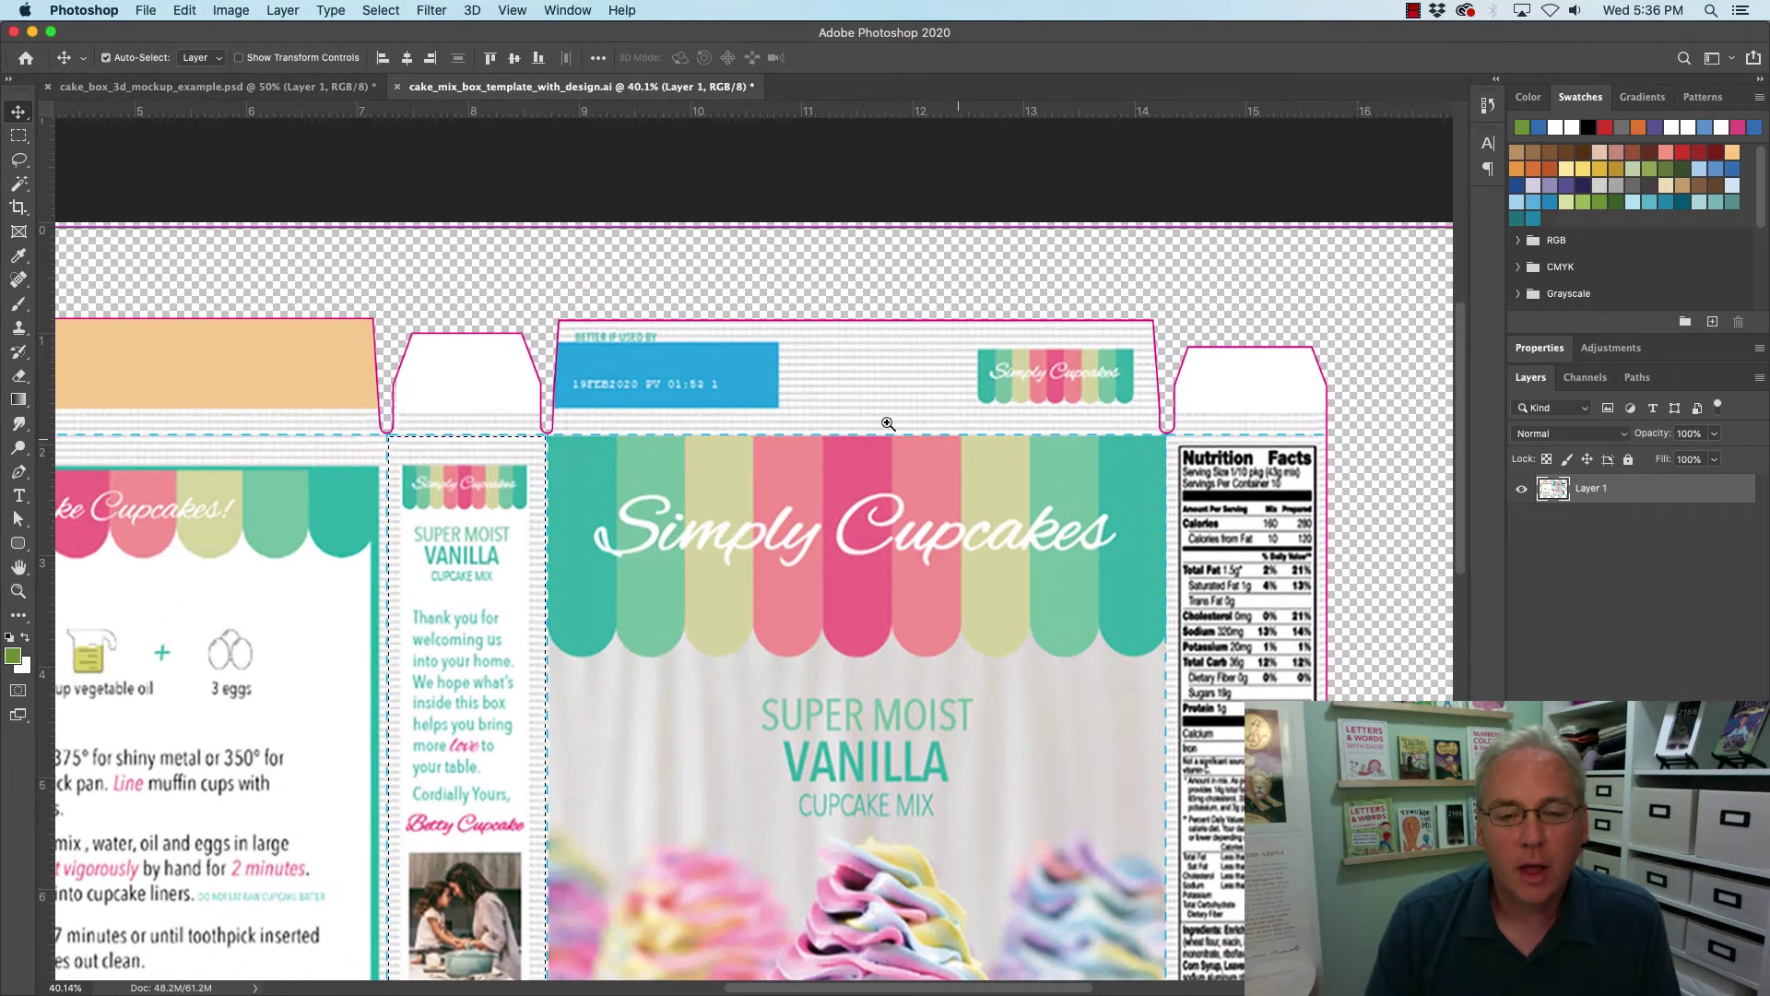
pyautogui.moveTo(784, 420)
pyautogui.mouseDown()
pyautogui.moveTo(830, 433)
pyautogui.moveTo(936, 379)
pyautogui.moveTo(787, 408)
pyautogui.mouseUp()
pyautogui.press('m')
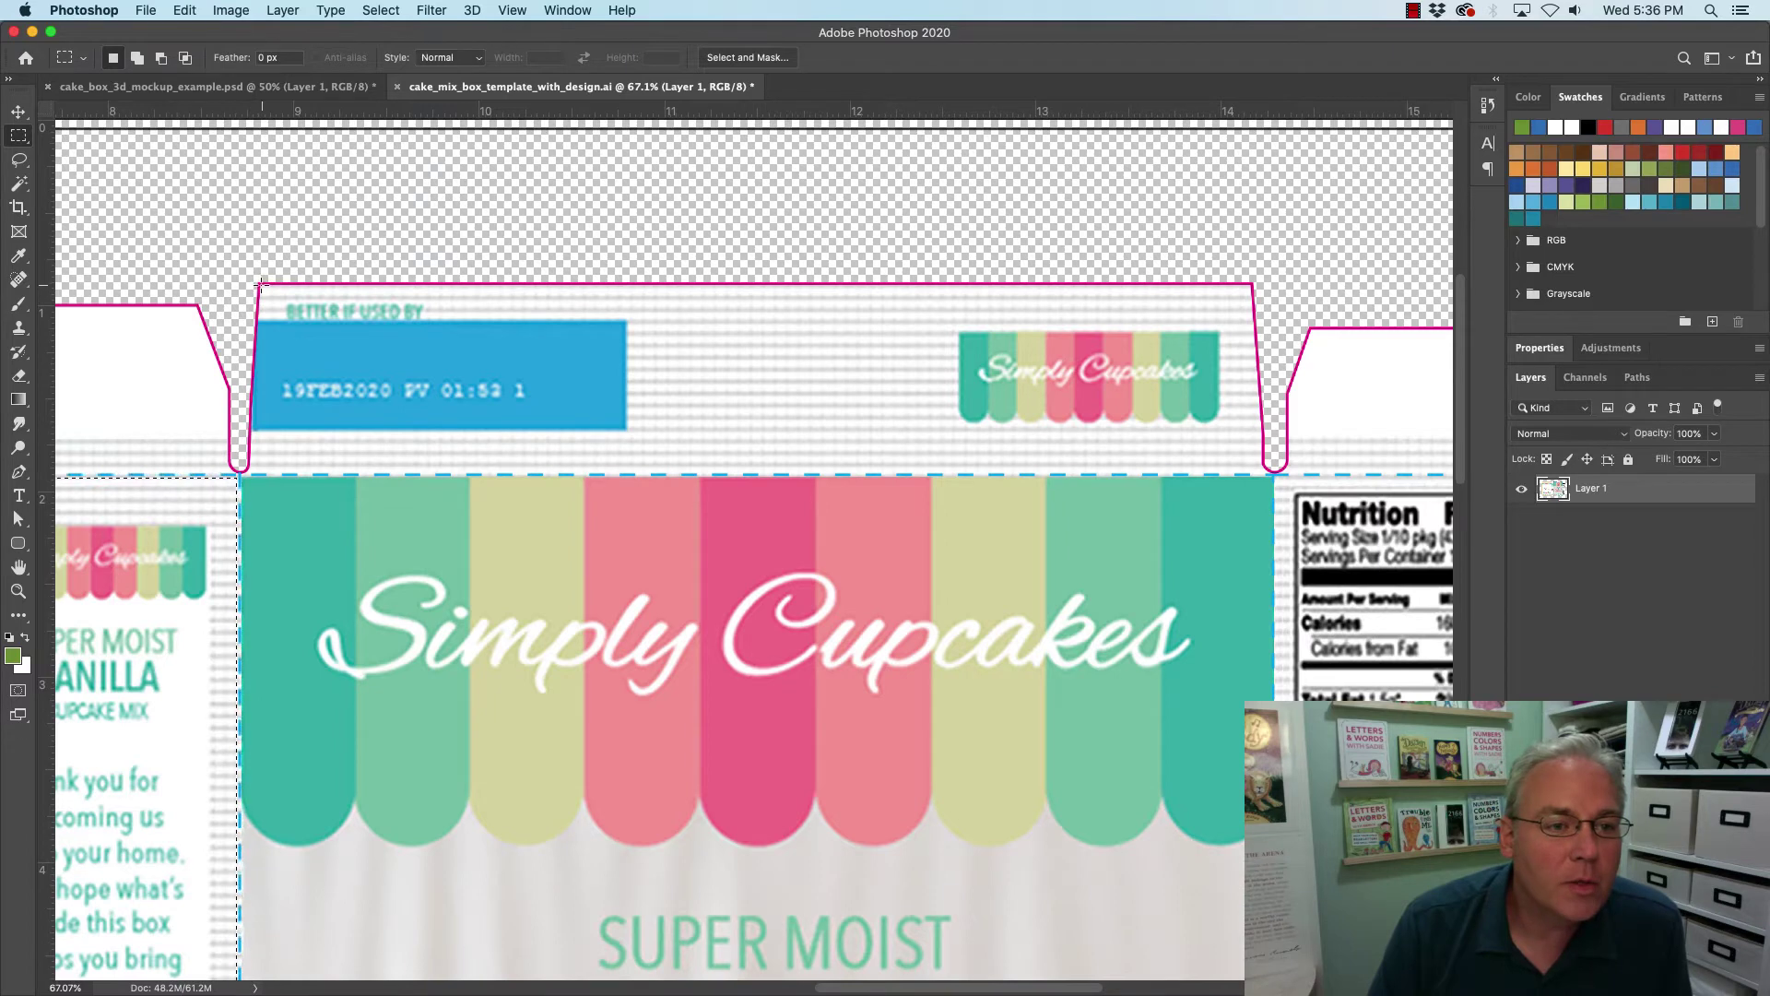
pyautogui.moveTo(446, 360); pyautogui.dragTo(1250, 472)
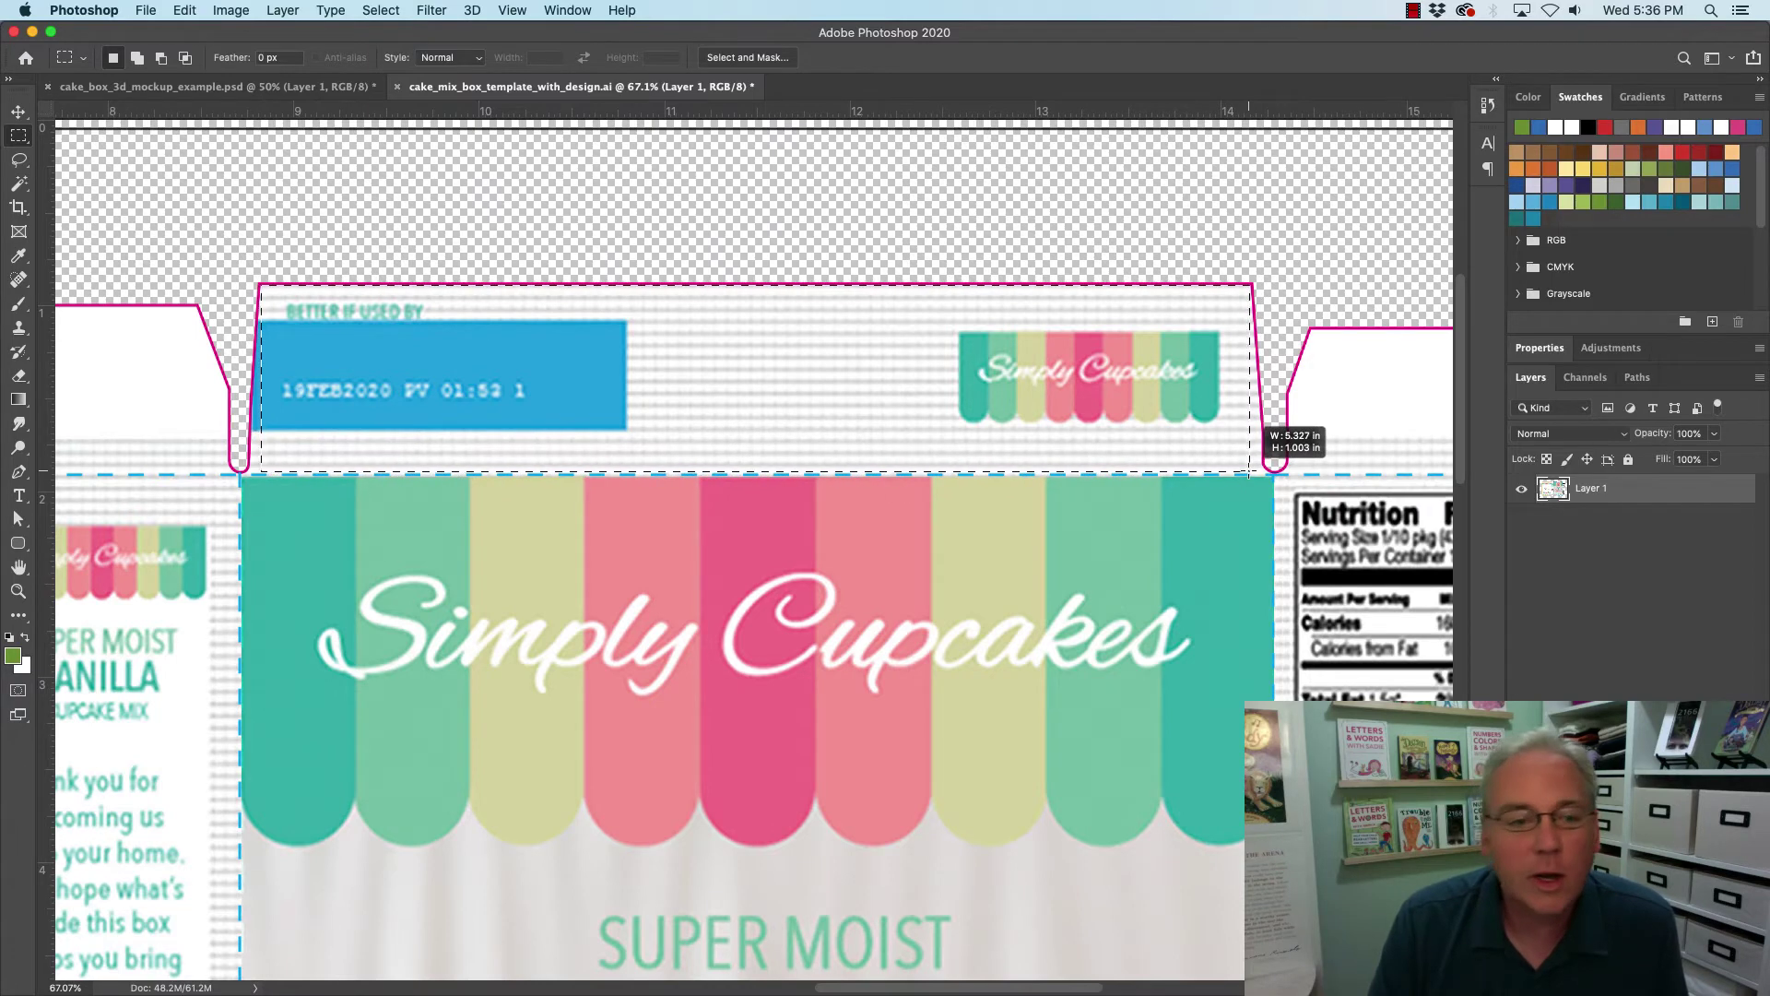
pyautogui.moveTo(1250, 472); pyautogui.dragTo(1250, 472)
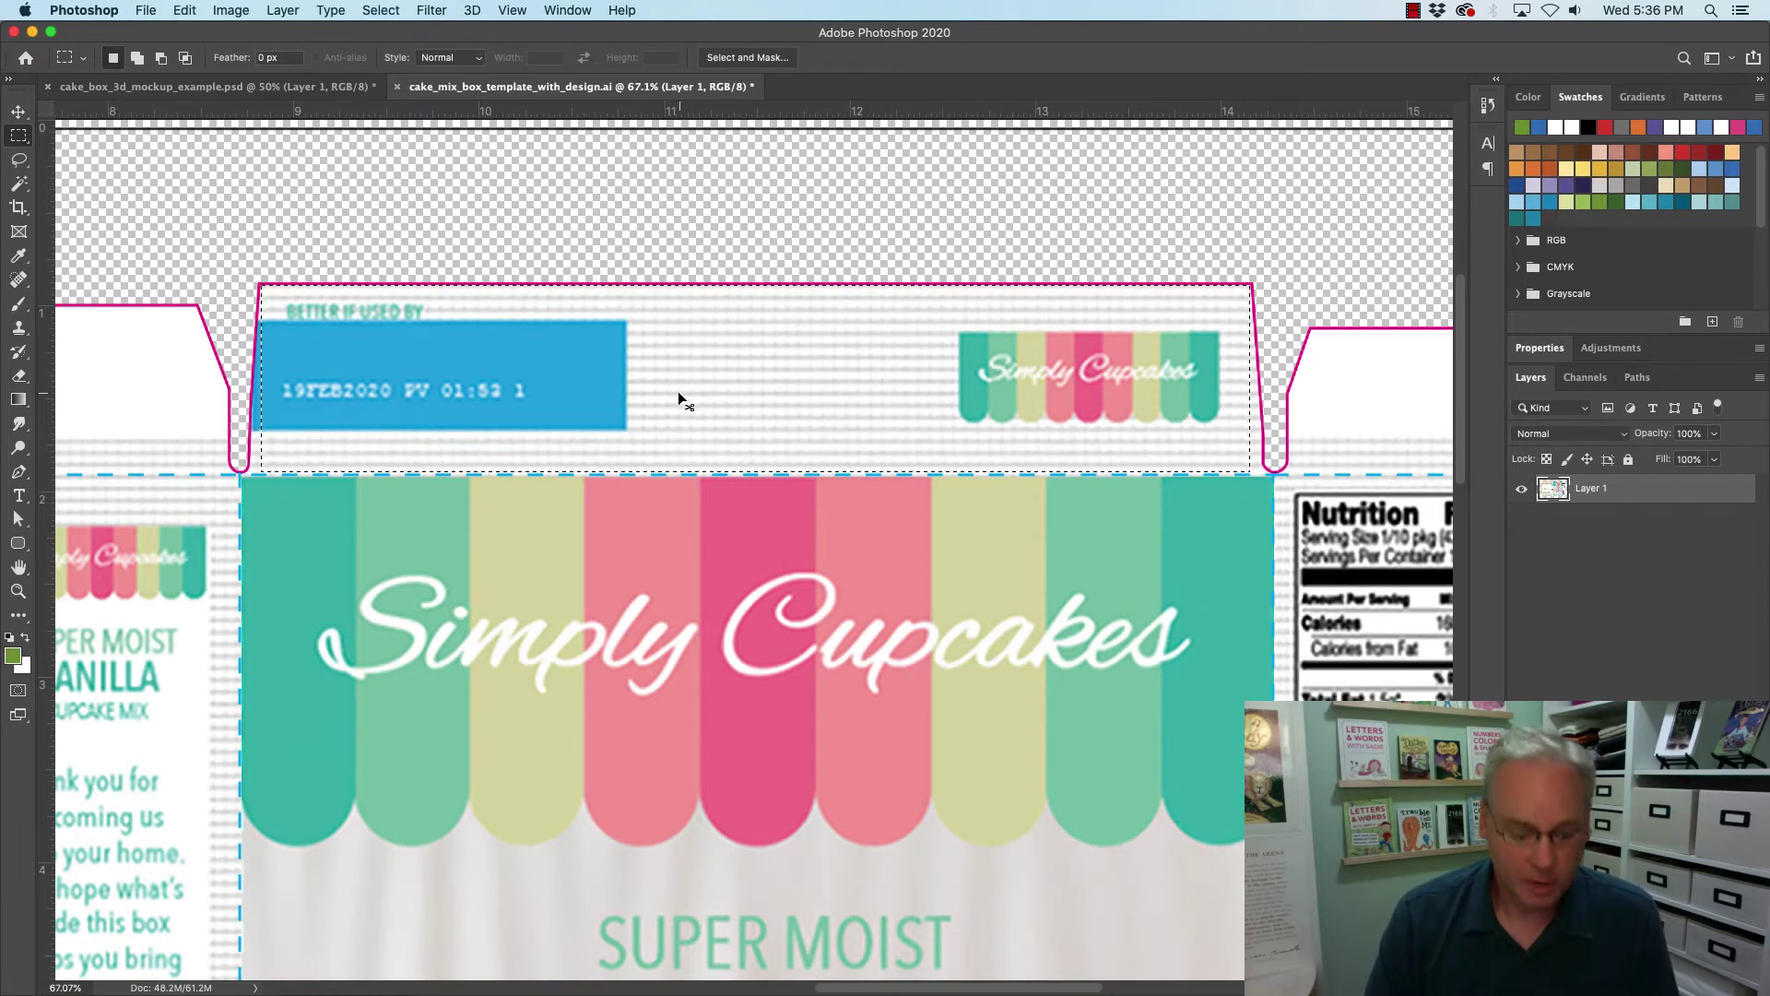
# Paste the top flap into the box mockup file and distort its corners roughly onto the top of the box.
pyautogui.click(255, 89)
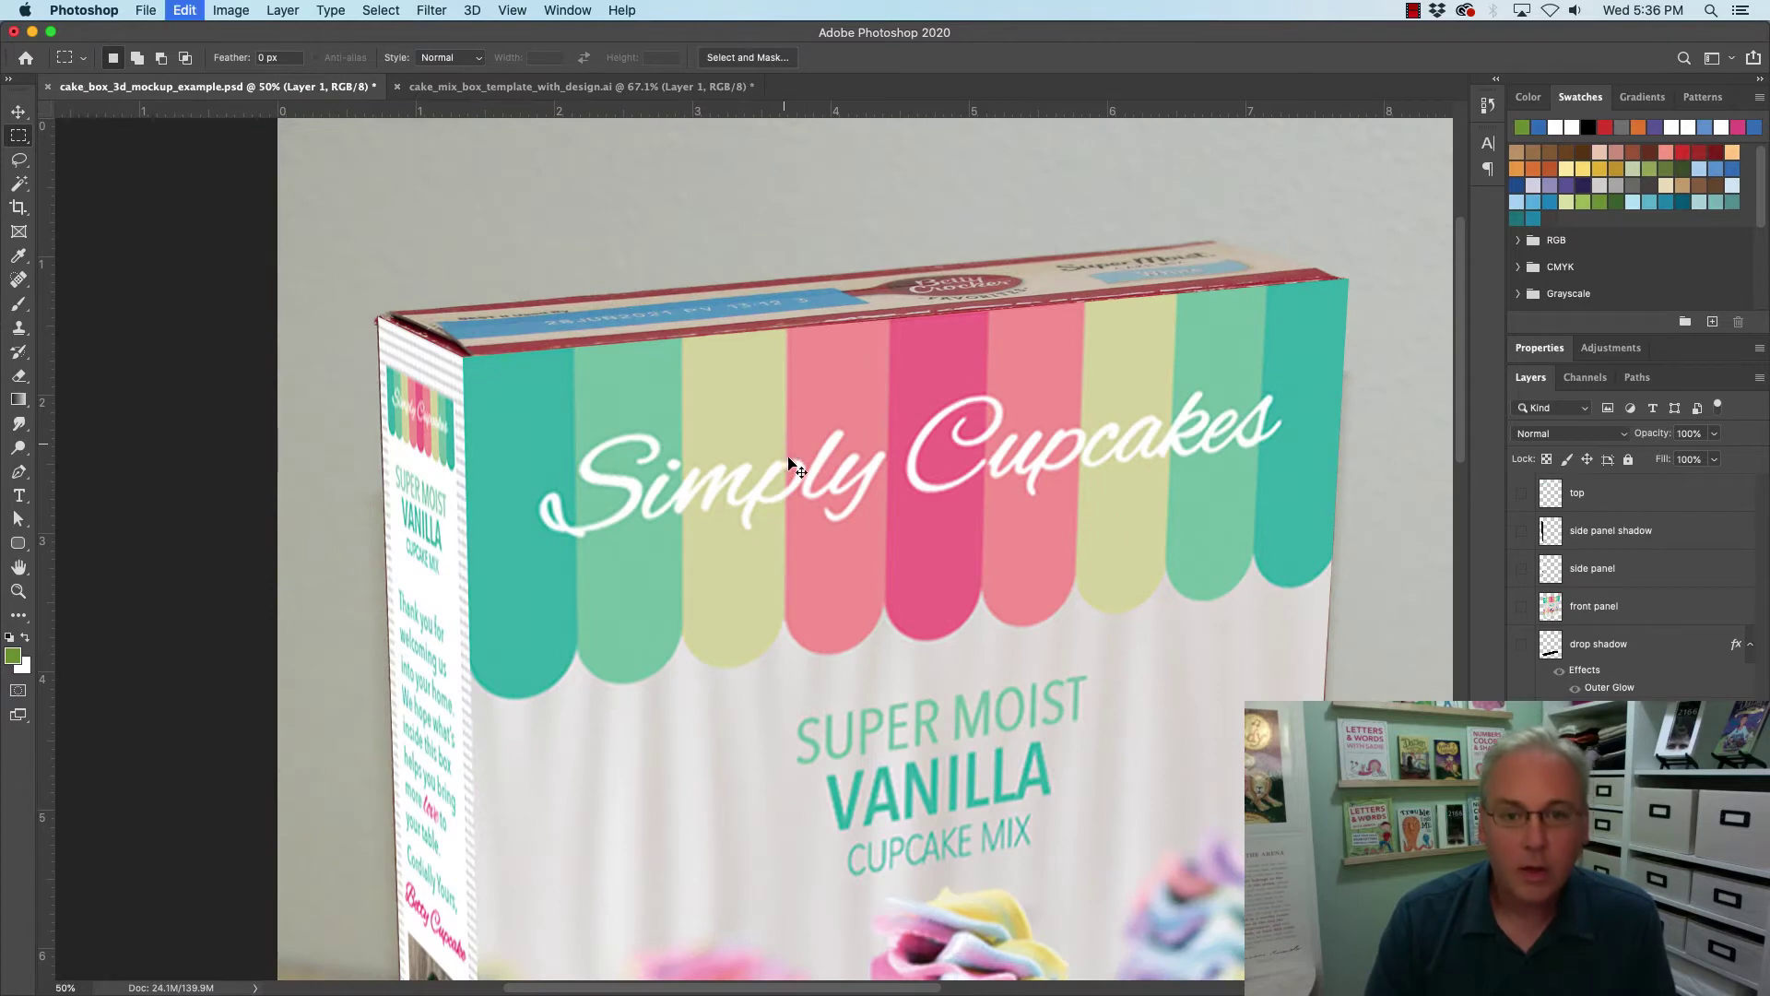
pyautogui.press('super+v')
pyautogui.moveTo(866, 541); pyautogui.dragTo(796, 341)
pyautogui.press('super+t')
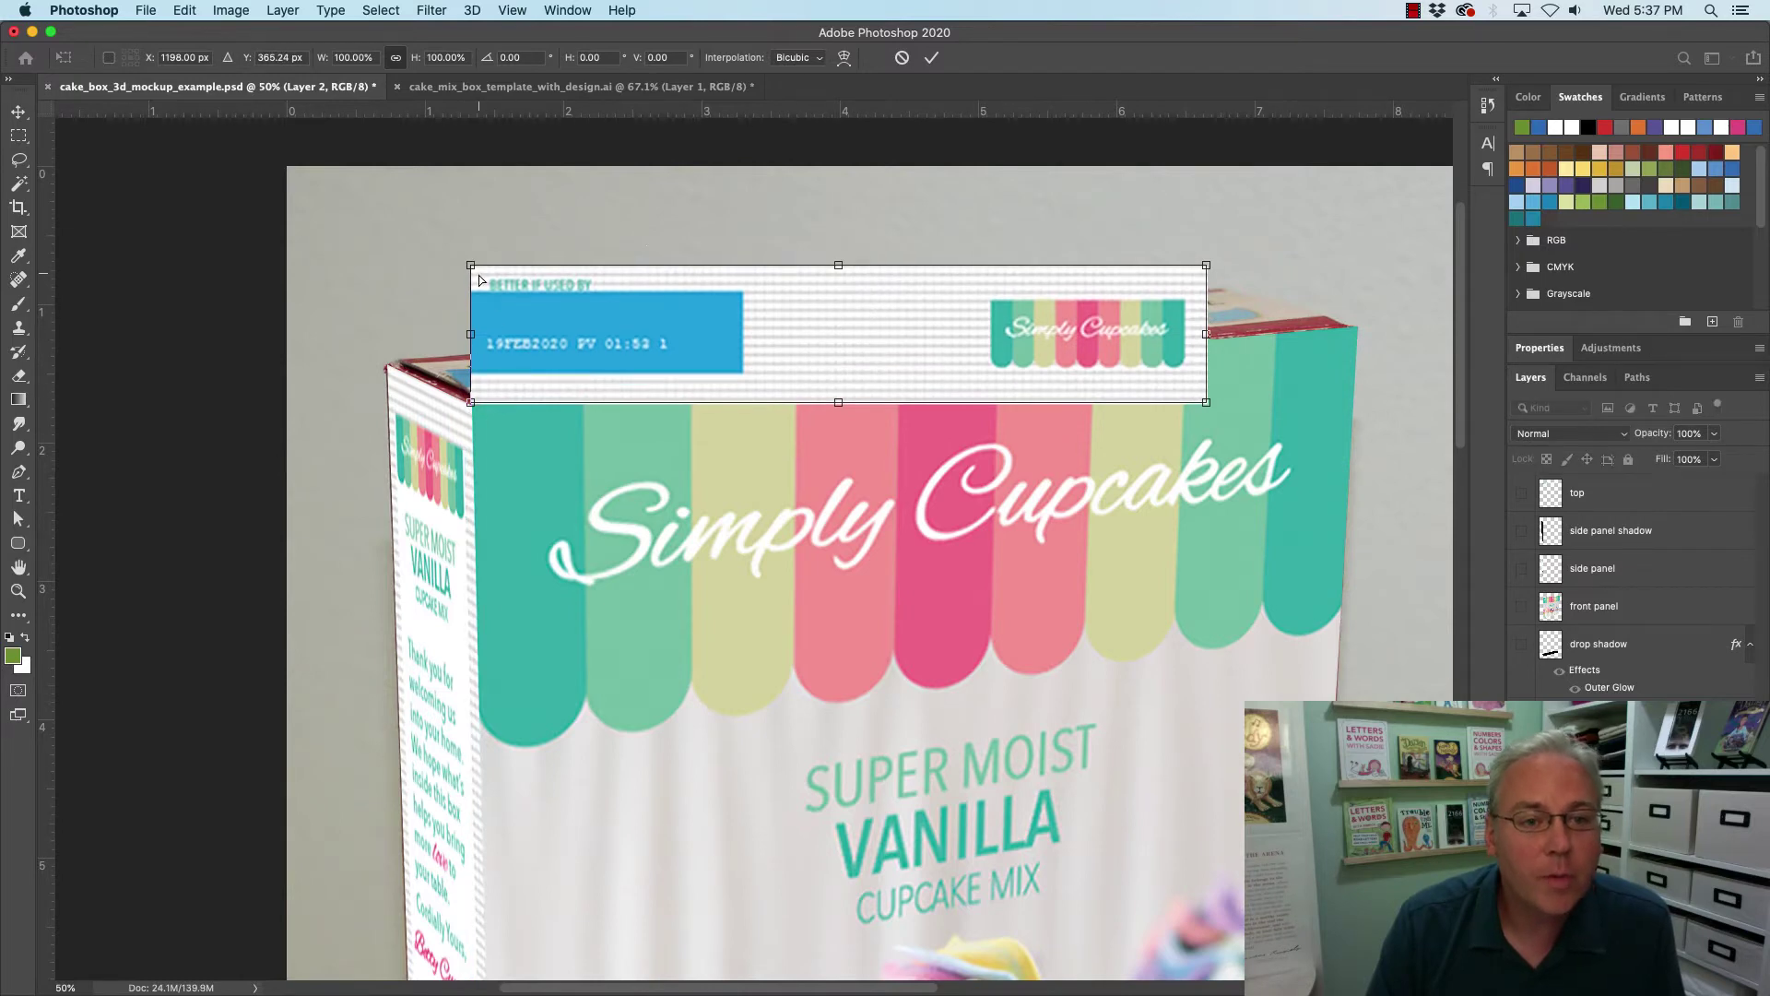
pyautogui.moveTo(472, 267); pyautogui.dragTo(391, 365)
pyautogui.moveTo(1208, 404); pyautogui.dragTo(1347, 323)
pyautogui.moveTo(1206, 266)
pyautogui.mouseDown()
pyautogui.moveTo(1189, 300)
pyautogui.moveTo(1229, 306)
pyautogui.moveTo(1219, 296)
pyautogui.mouseUp()
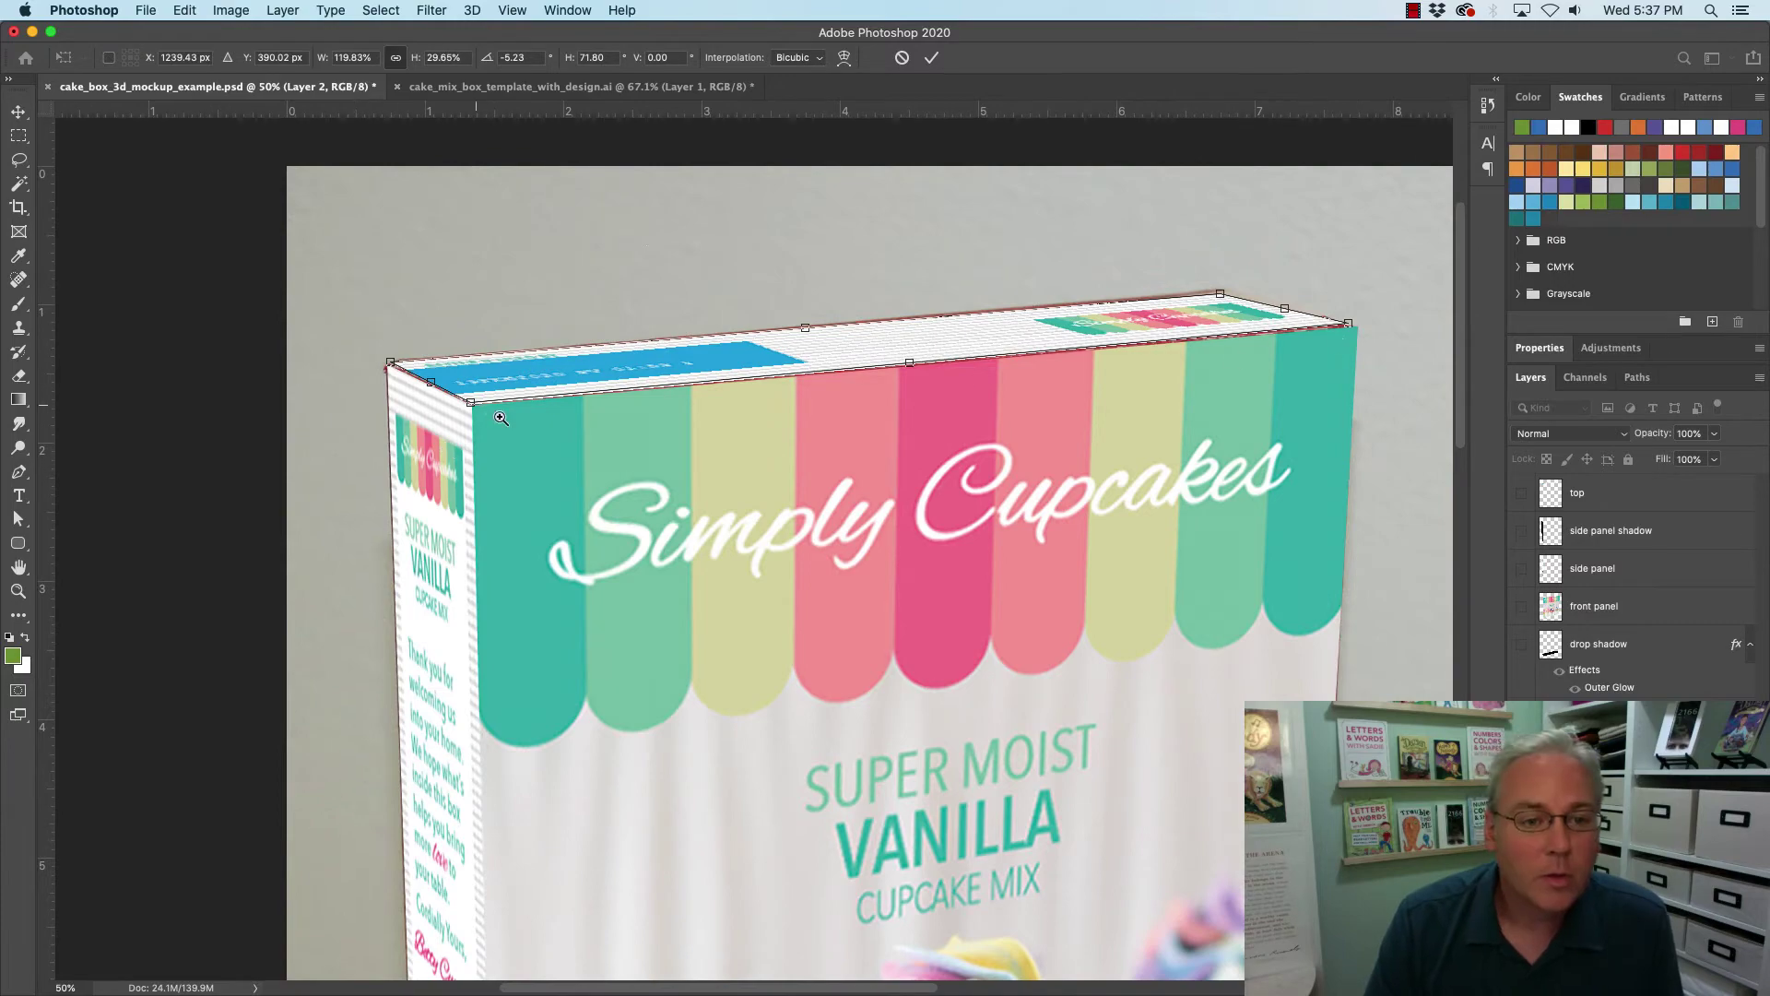
# Fit the top flap's two left corners exactly onto the upper front and rear corners of the side panel.
pyautogui.moveTo(476, 404); pyautogui.dragTo(648, 491)
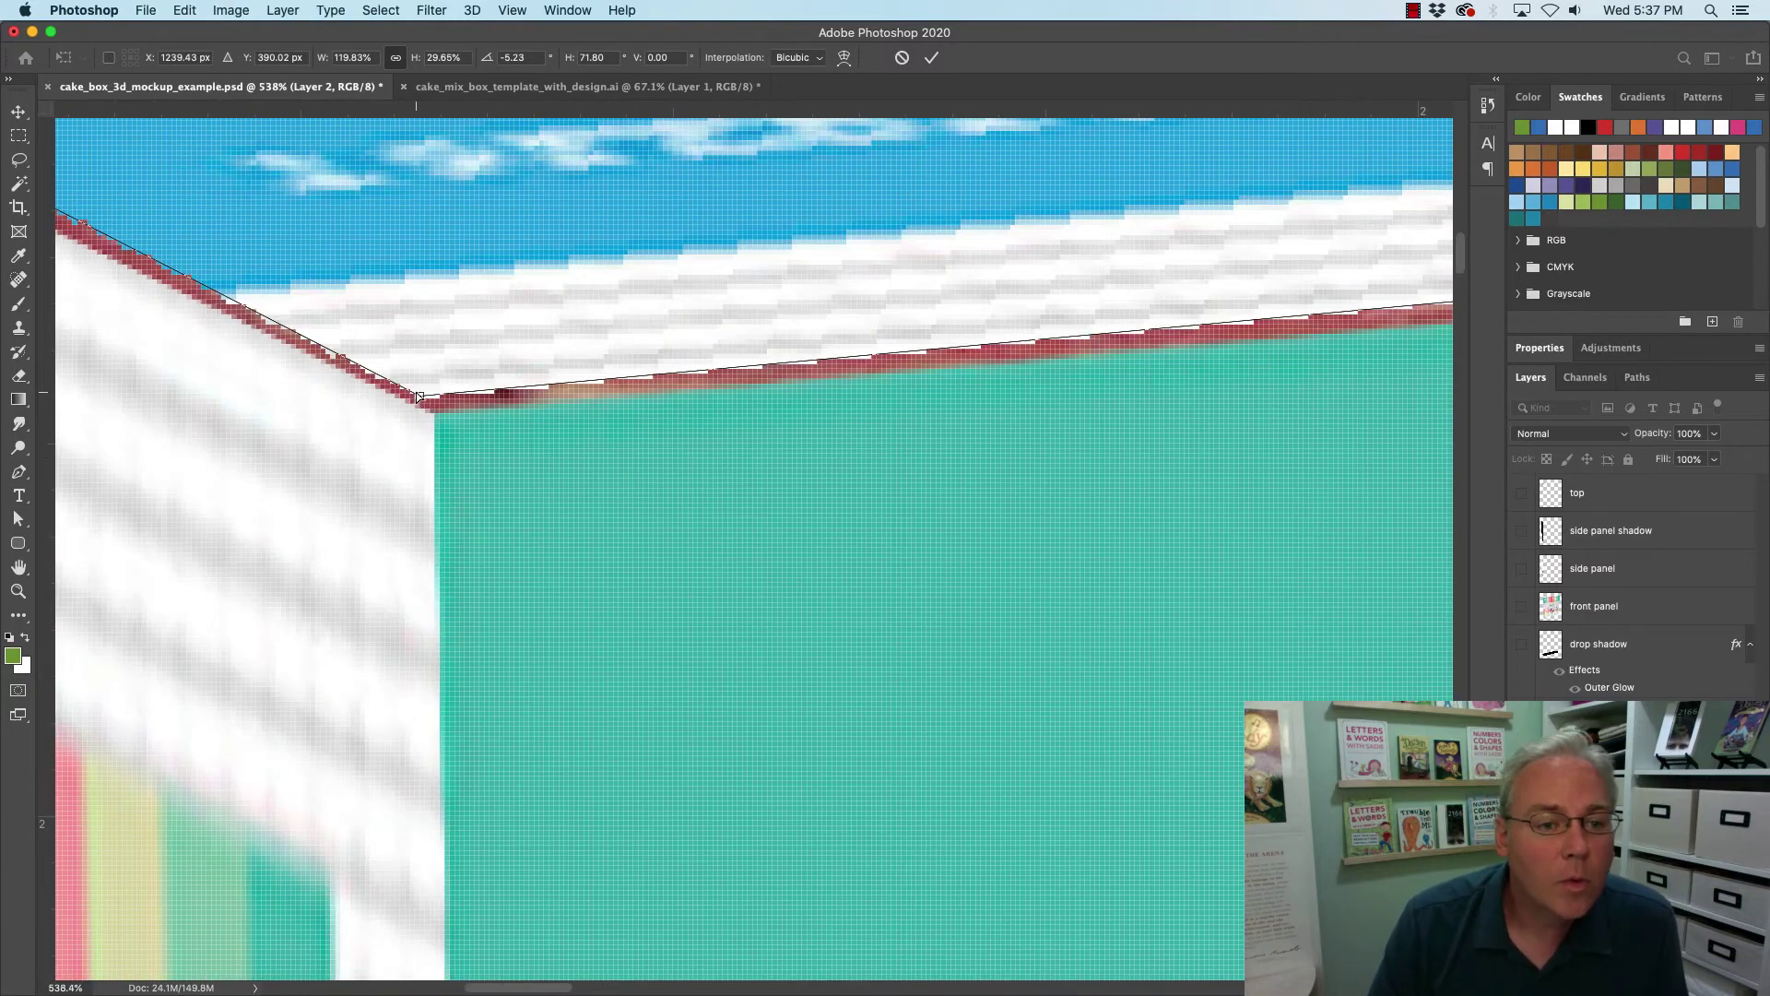
pyautogui.moveTo(422, 399); pyautogui.dragTo(435, 412)
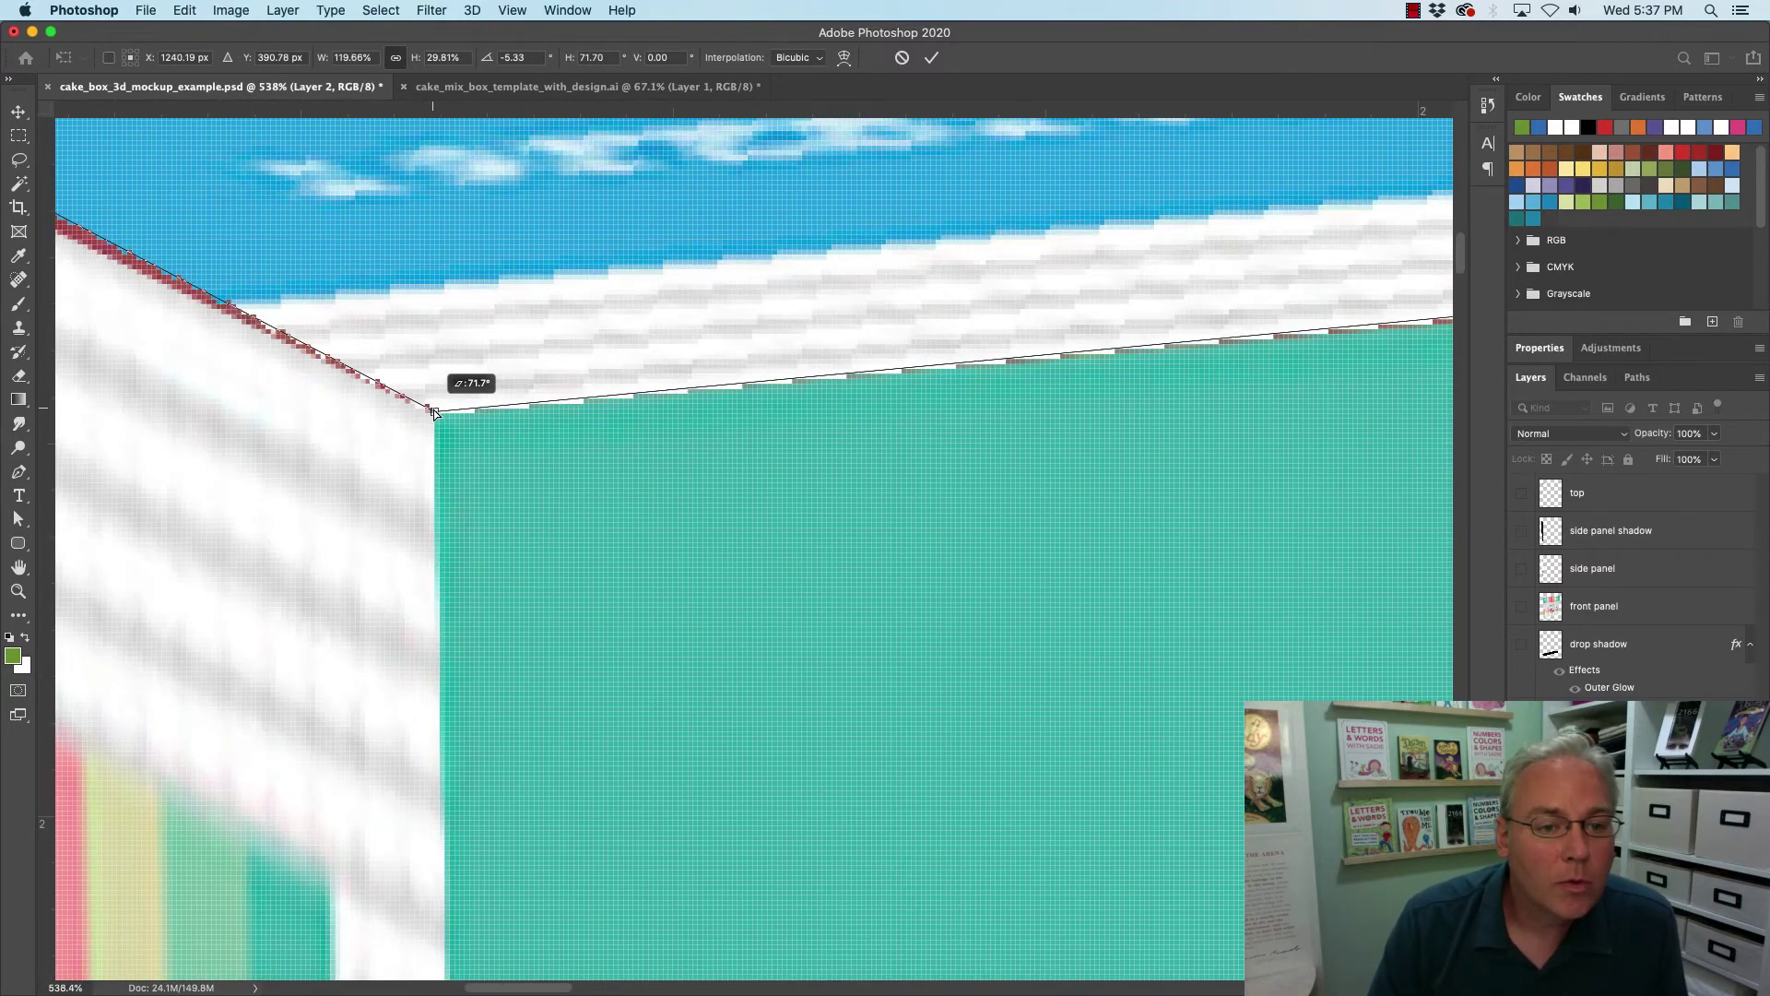
pyautogui.moveTo(343, 339); pyautogui.dragTo(921, 541)
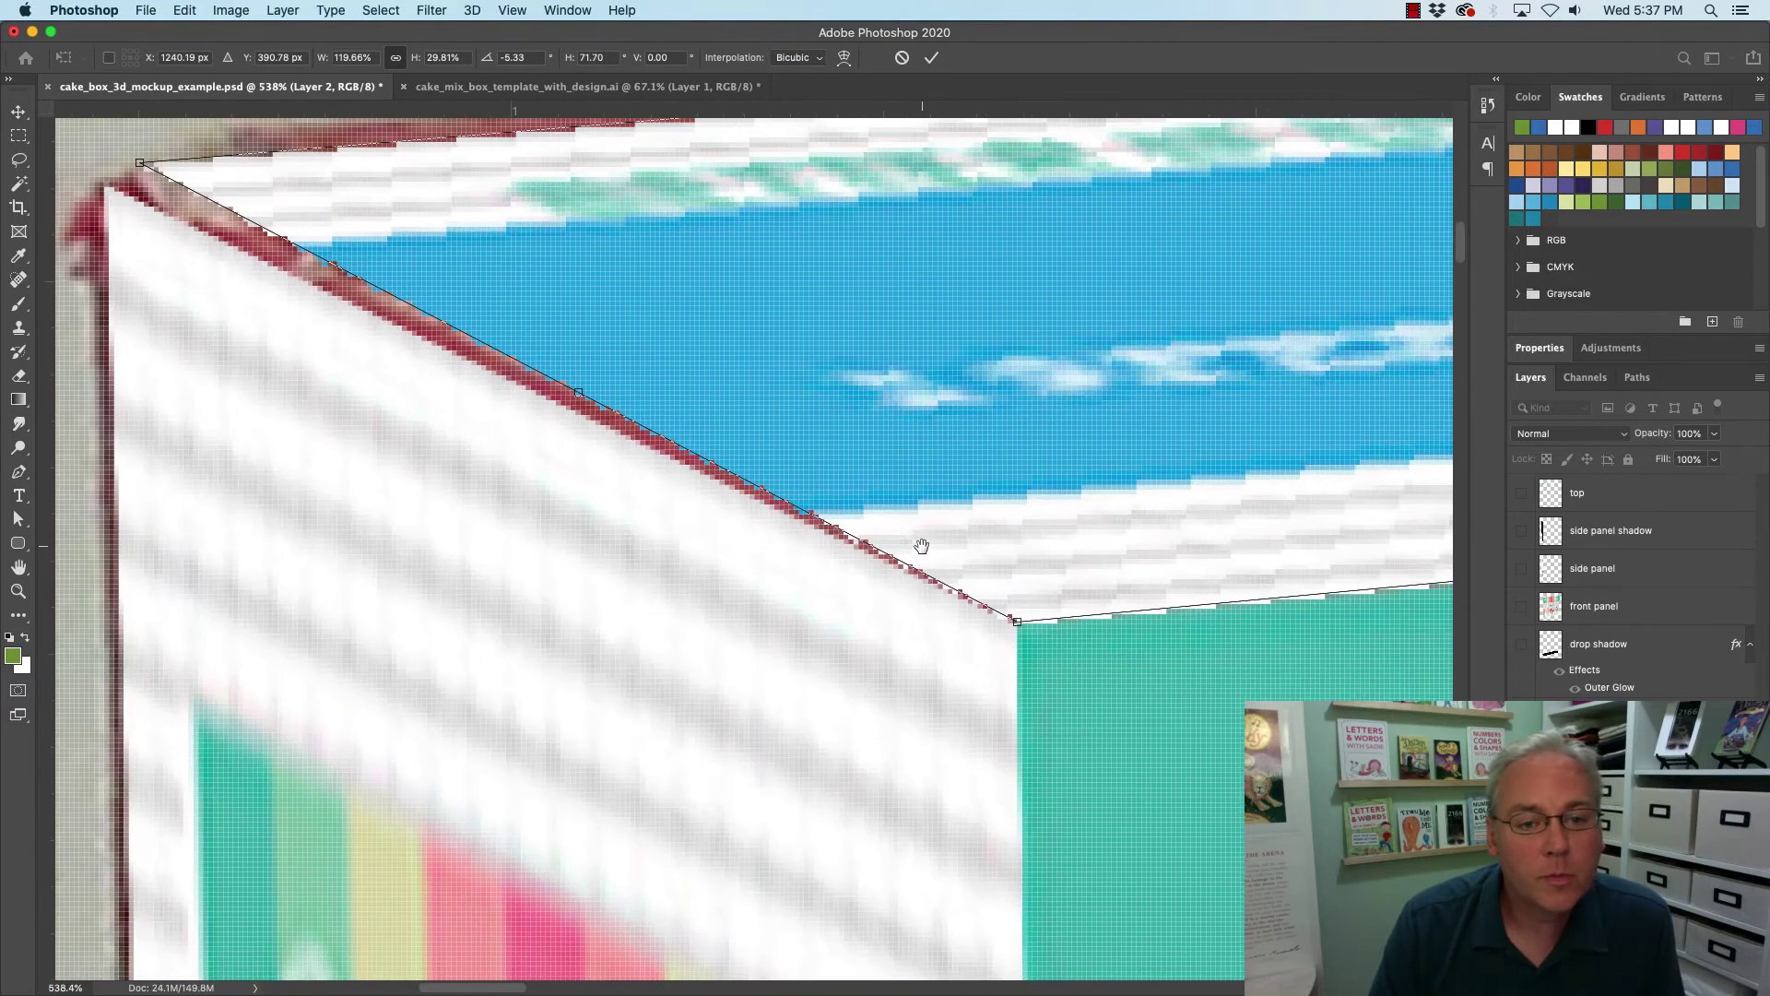
pyautogui.moveTo(199, 173); pyautogui.dragTo(164, 196)
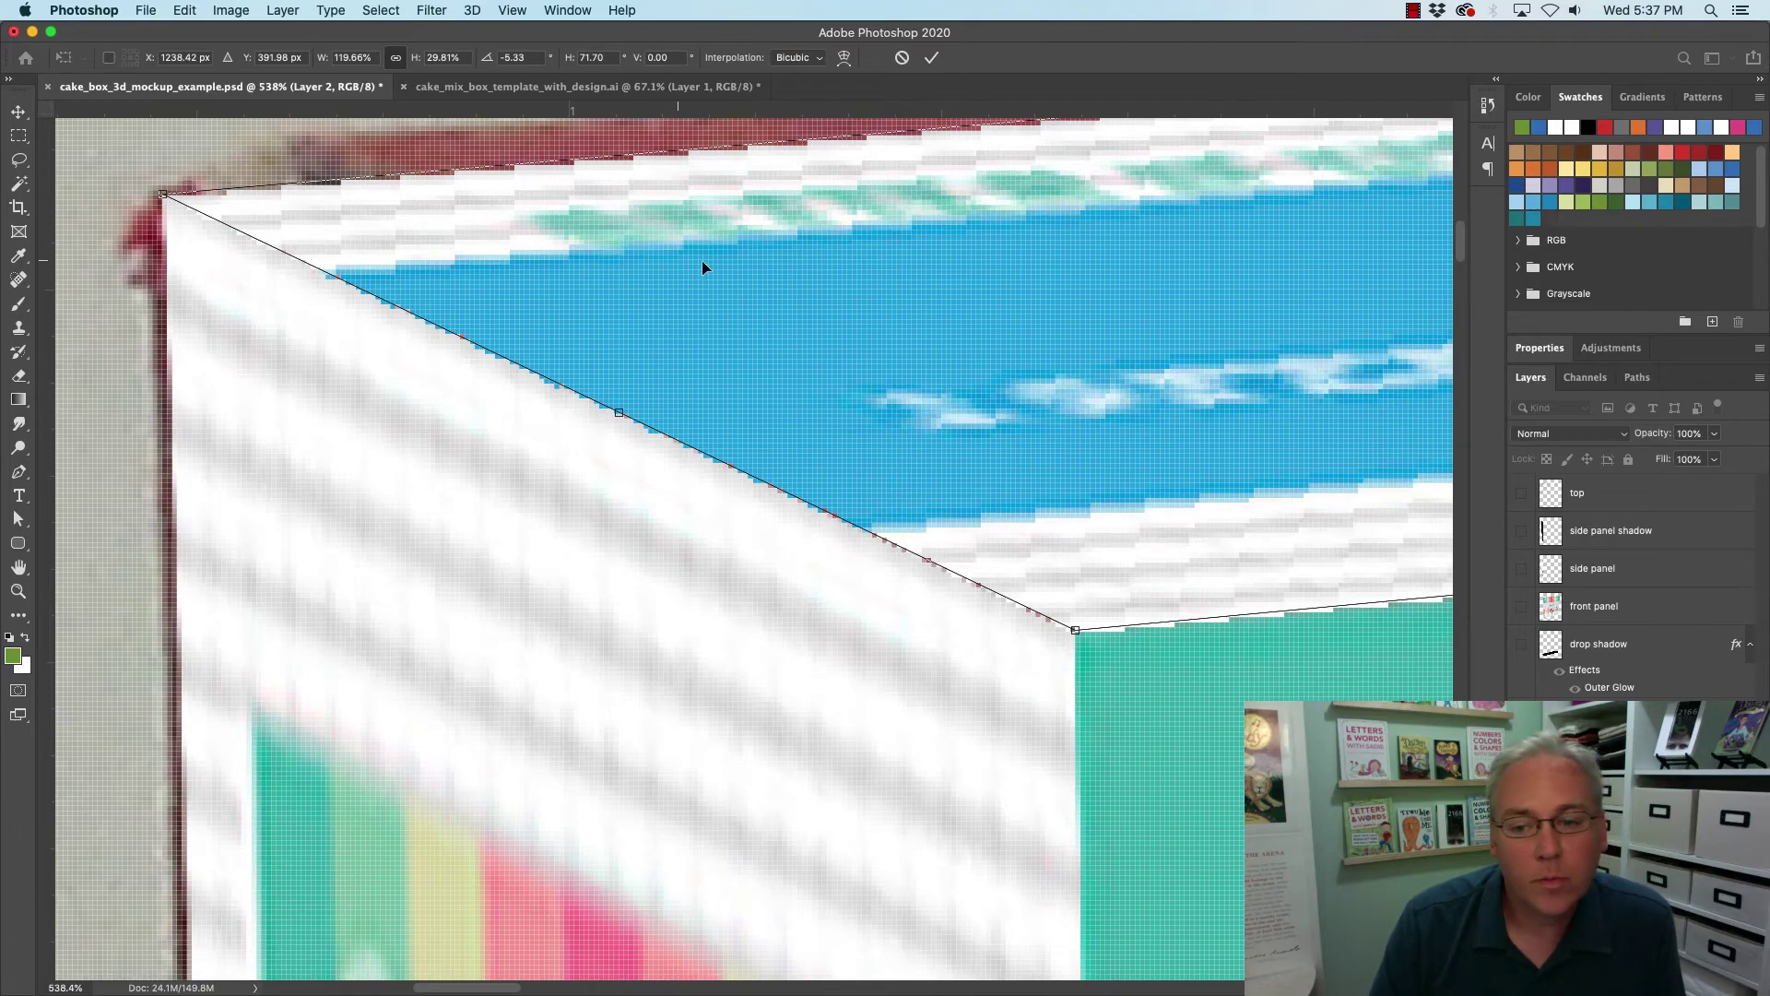
# Stretch the top flap's front right corner to meet the upper right corner of the front panel.
pyautogui.hscroll(10, 704, 265)
pyautogui.hscroll(15, 1239, 337)
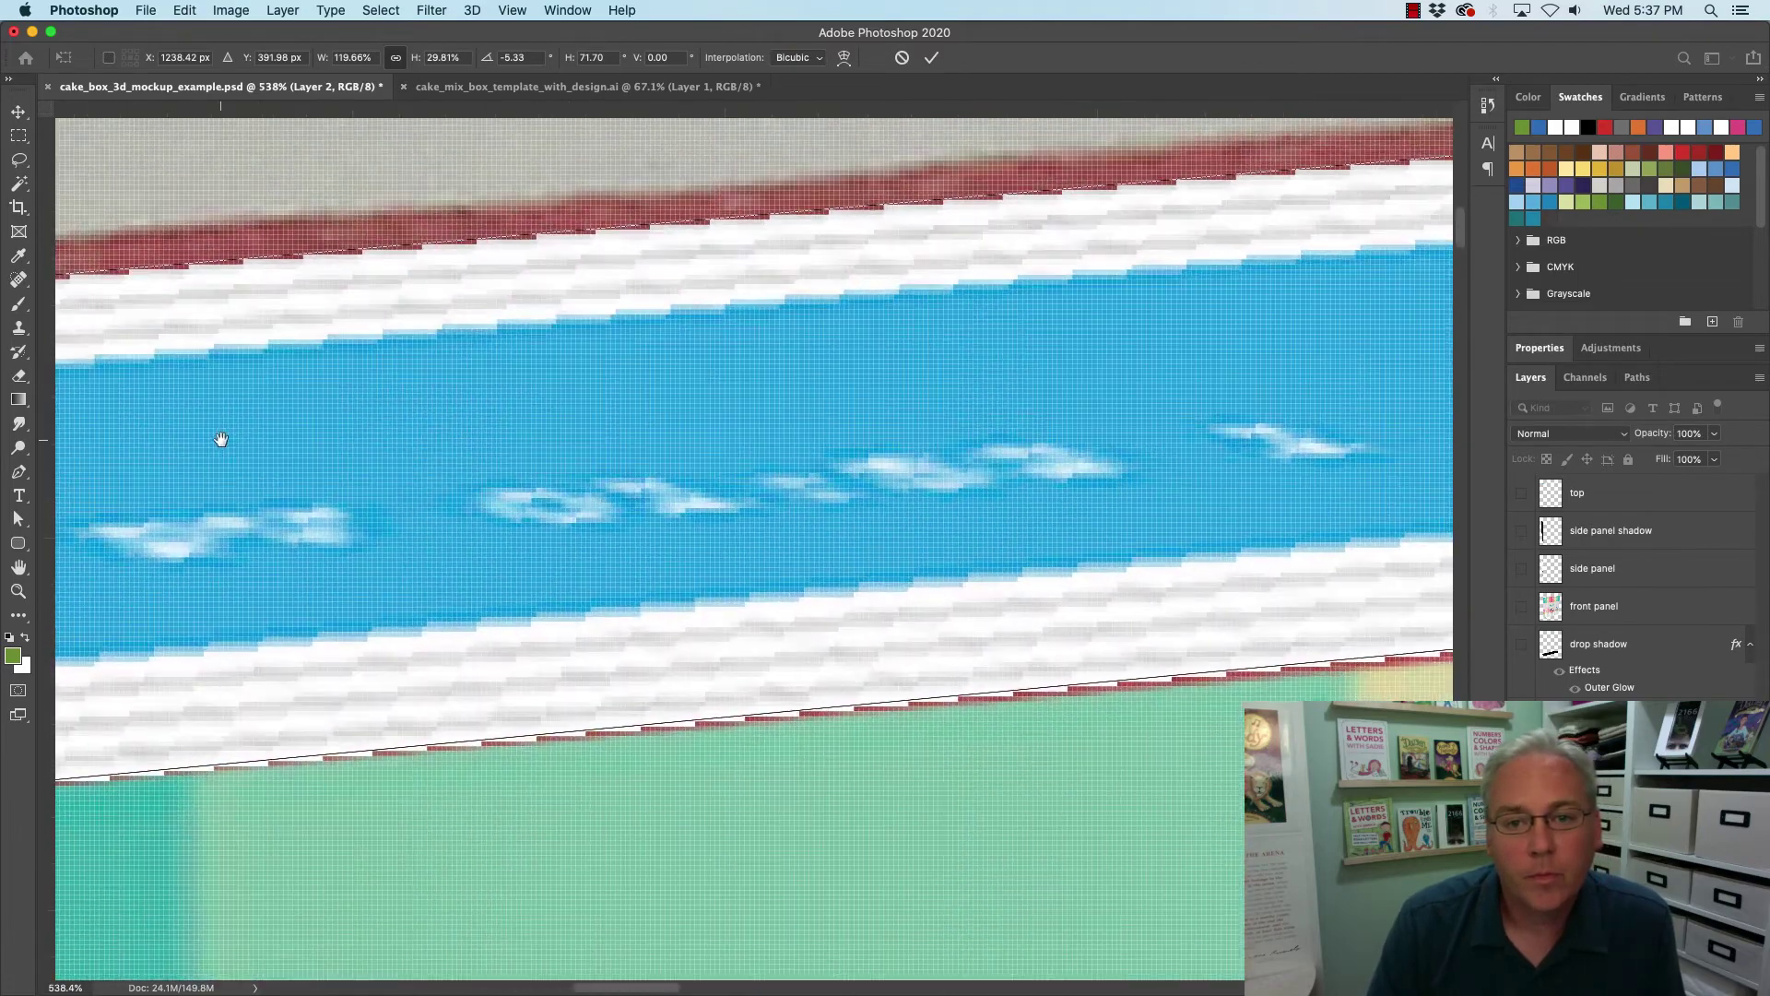
pyautogui.hscroll(15, 879, 460)
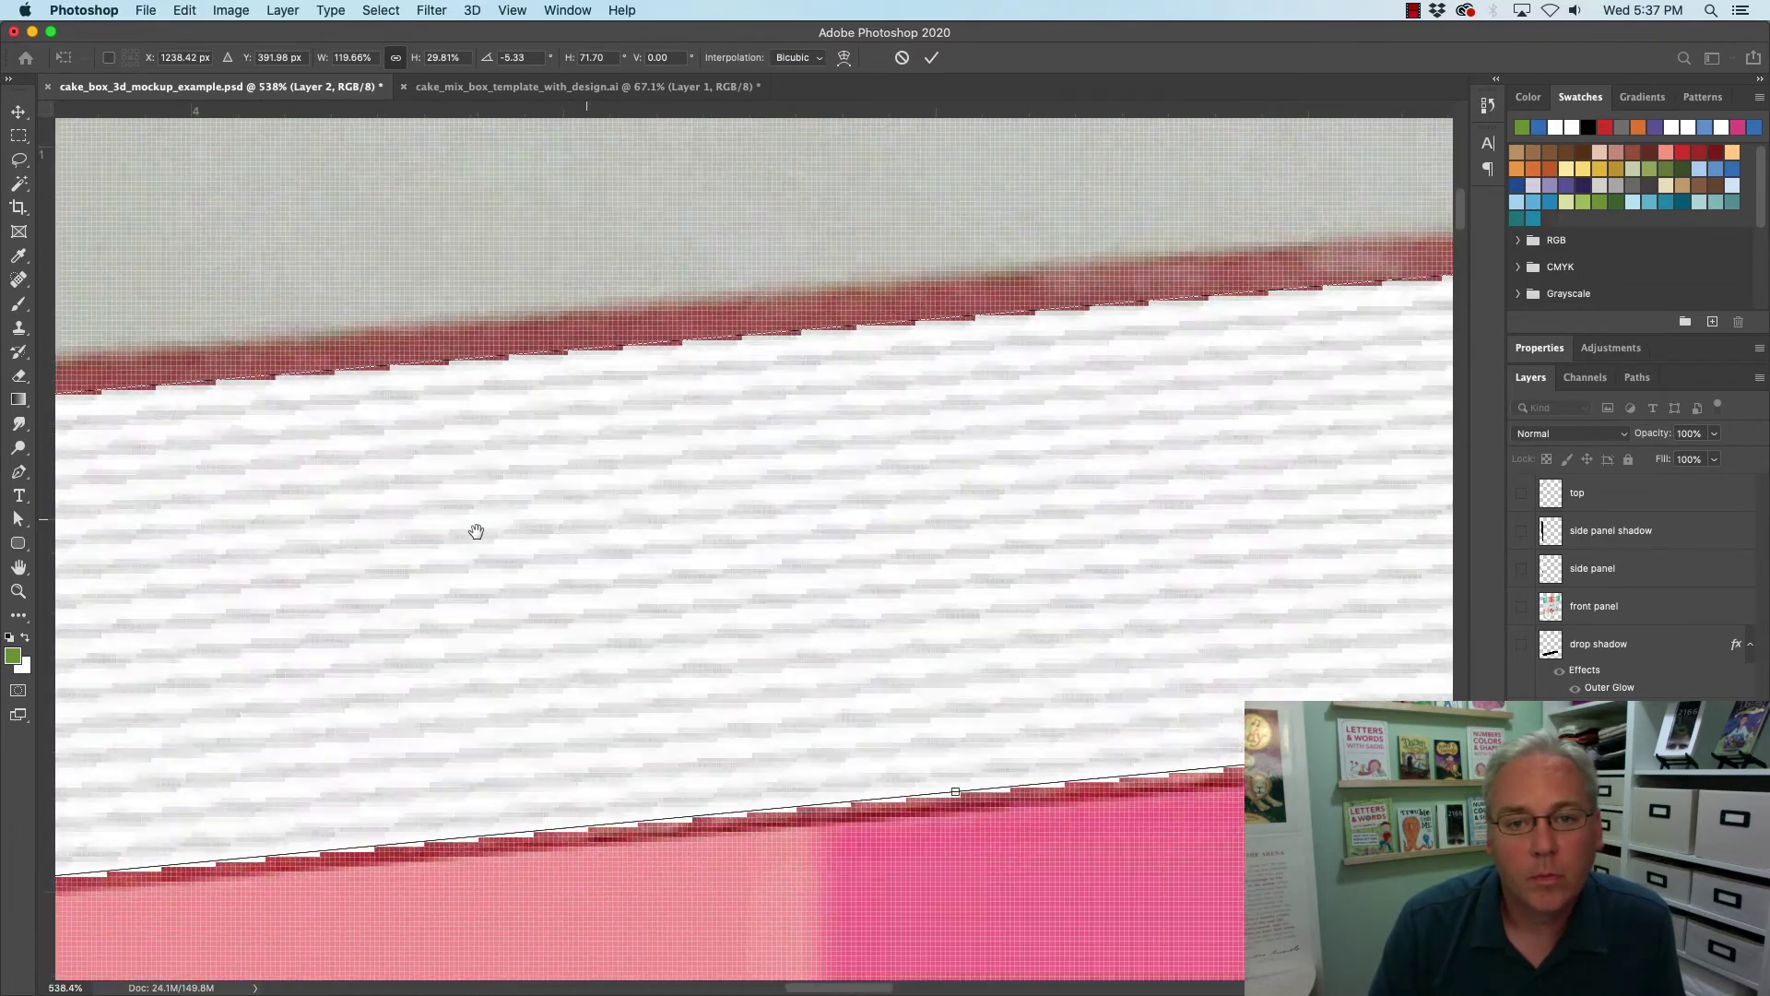
pyautogui.hscroll(15, 318, 534)
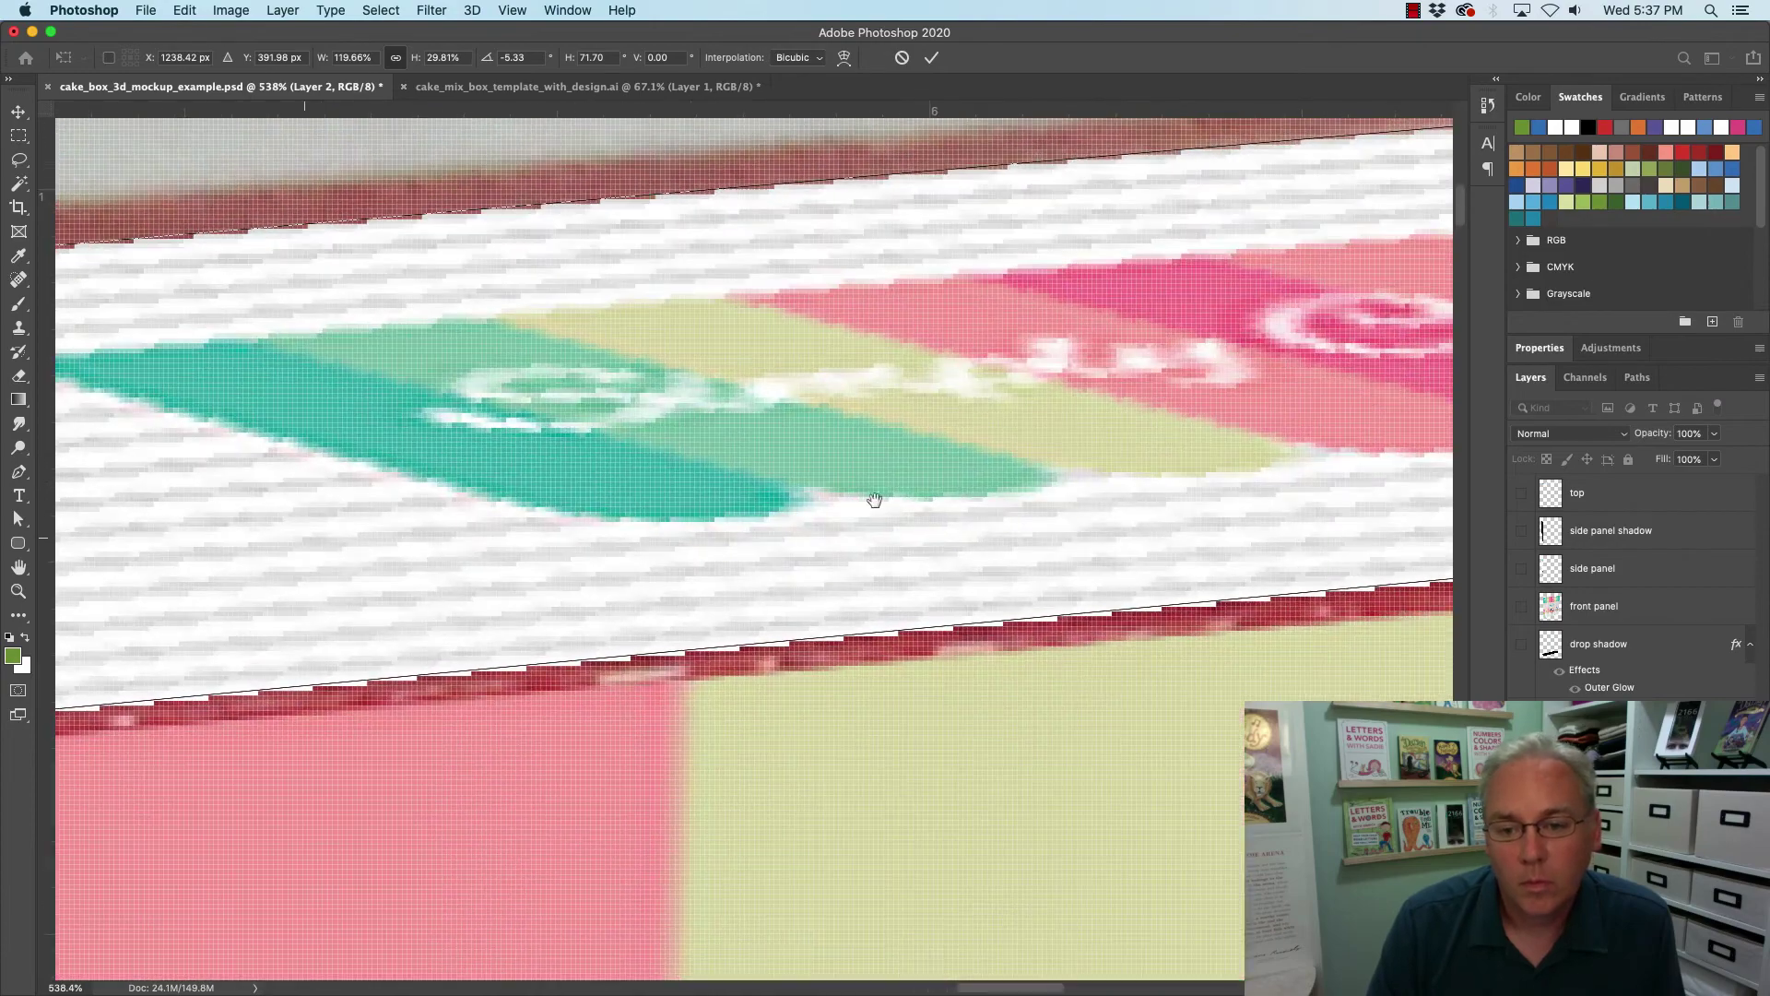
pyautogui.hscroll(10, 548, 472)
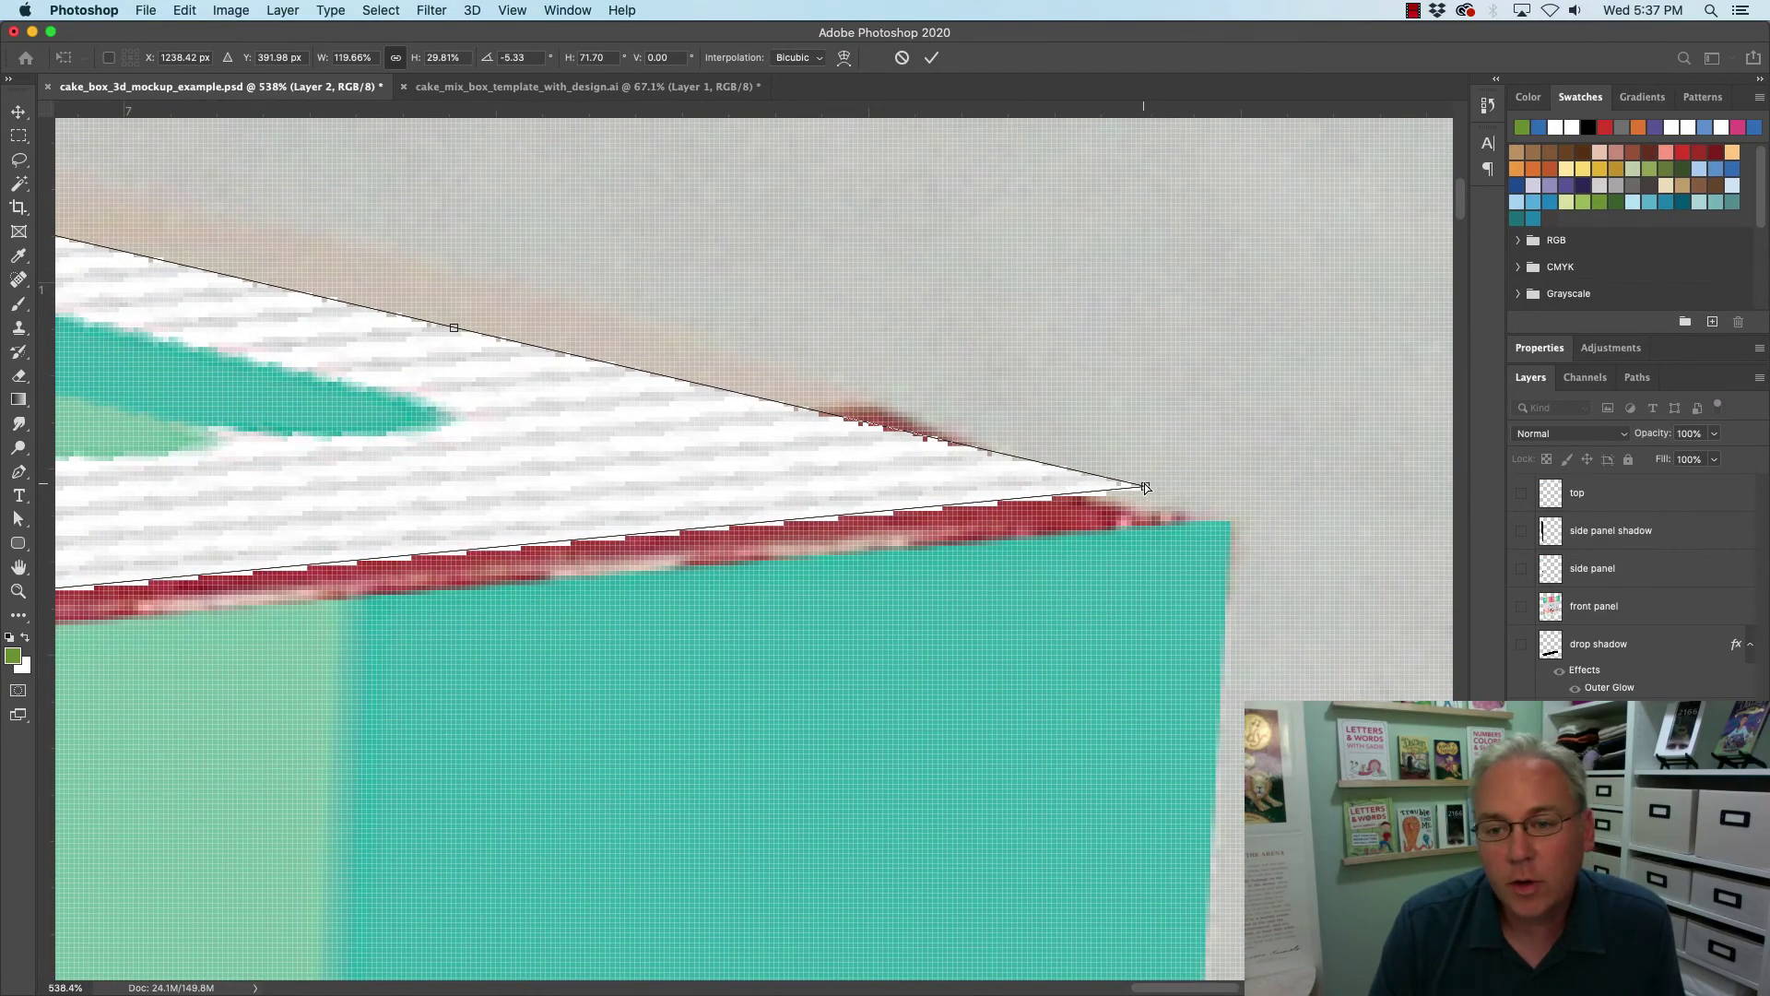
pyautogui.moveTo(1145, 486); pyautogui.dragTo(1228, 521)
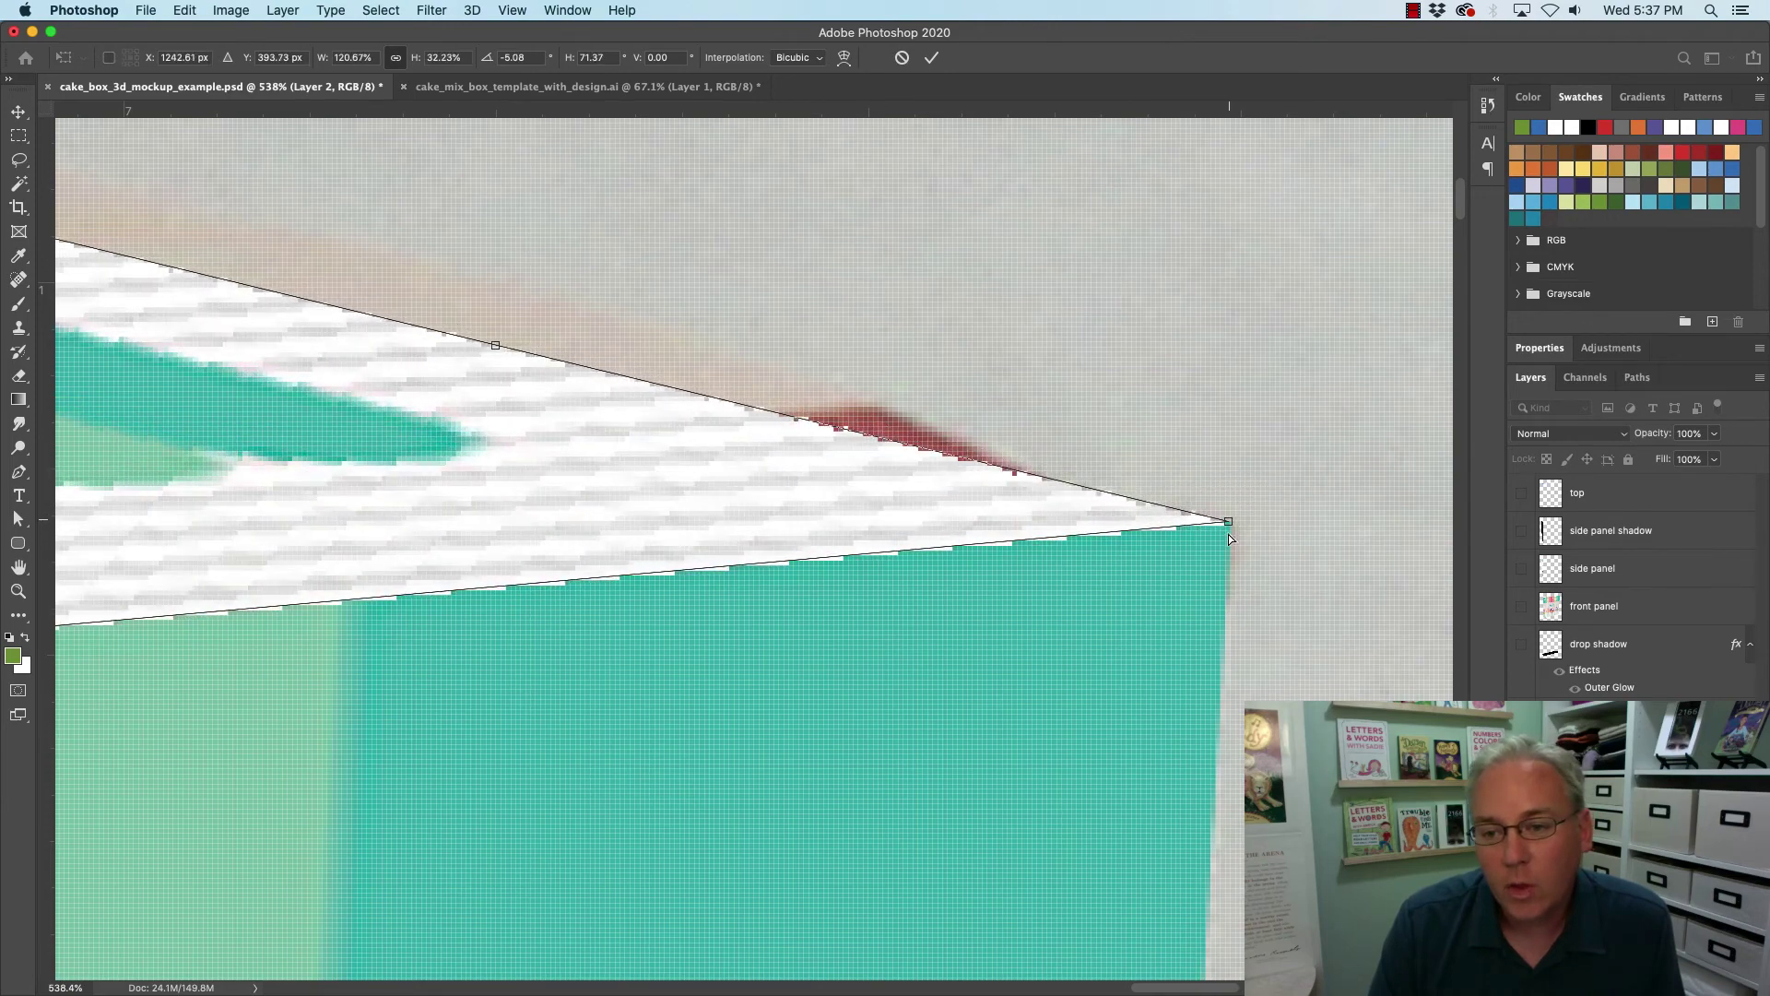
# Distort the top flap's rear right corner outward to cover the red edge of the photographed box.
pyautogui.hscroll(-10, 542, 434)
pyautogui.scroll(3, 541, 434)
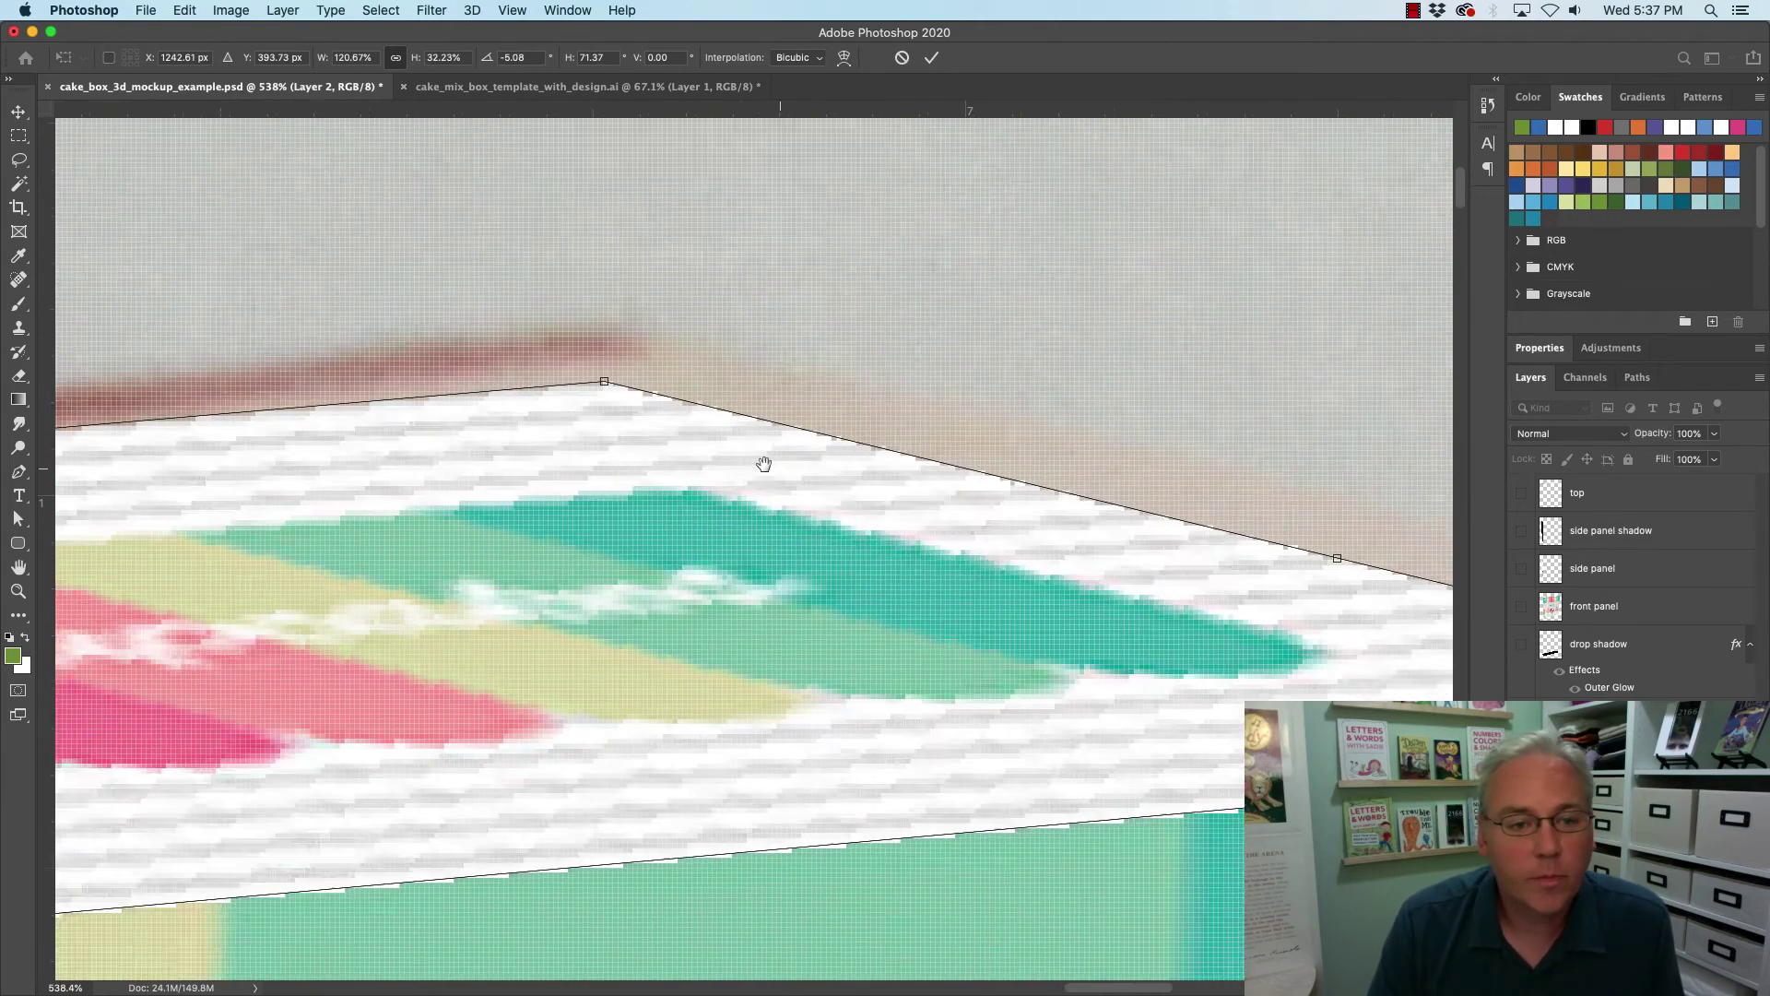
pyautogui.moveTo(764, 464); pyautogui.dragTo(1022, 529)
pyautogui.moveTo(861, 446); pyautogui.dragTo(871, 385)
pyautogui.keyDown('alt'); pyautogui.click(865, 519); pyautogui.keyUp('alt')
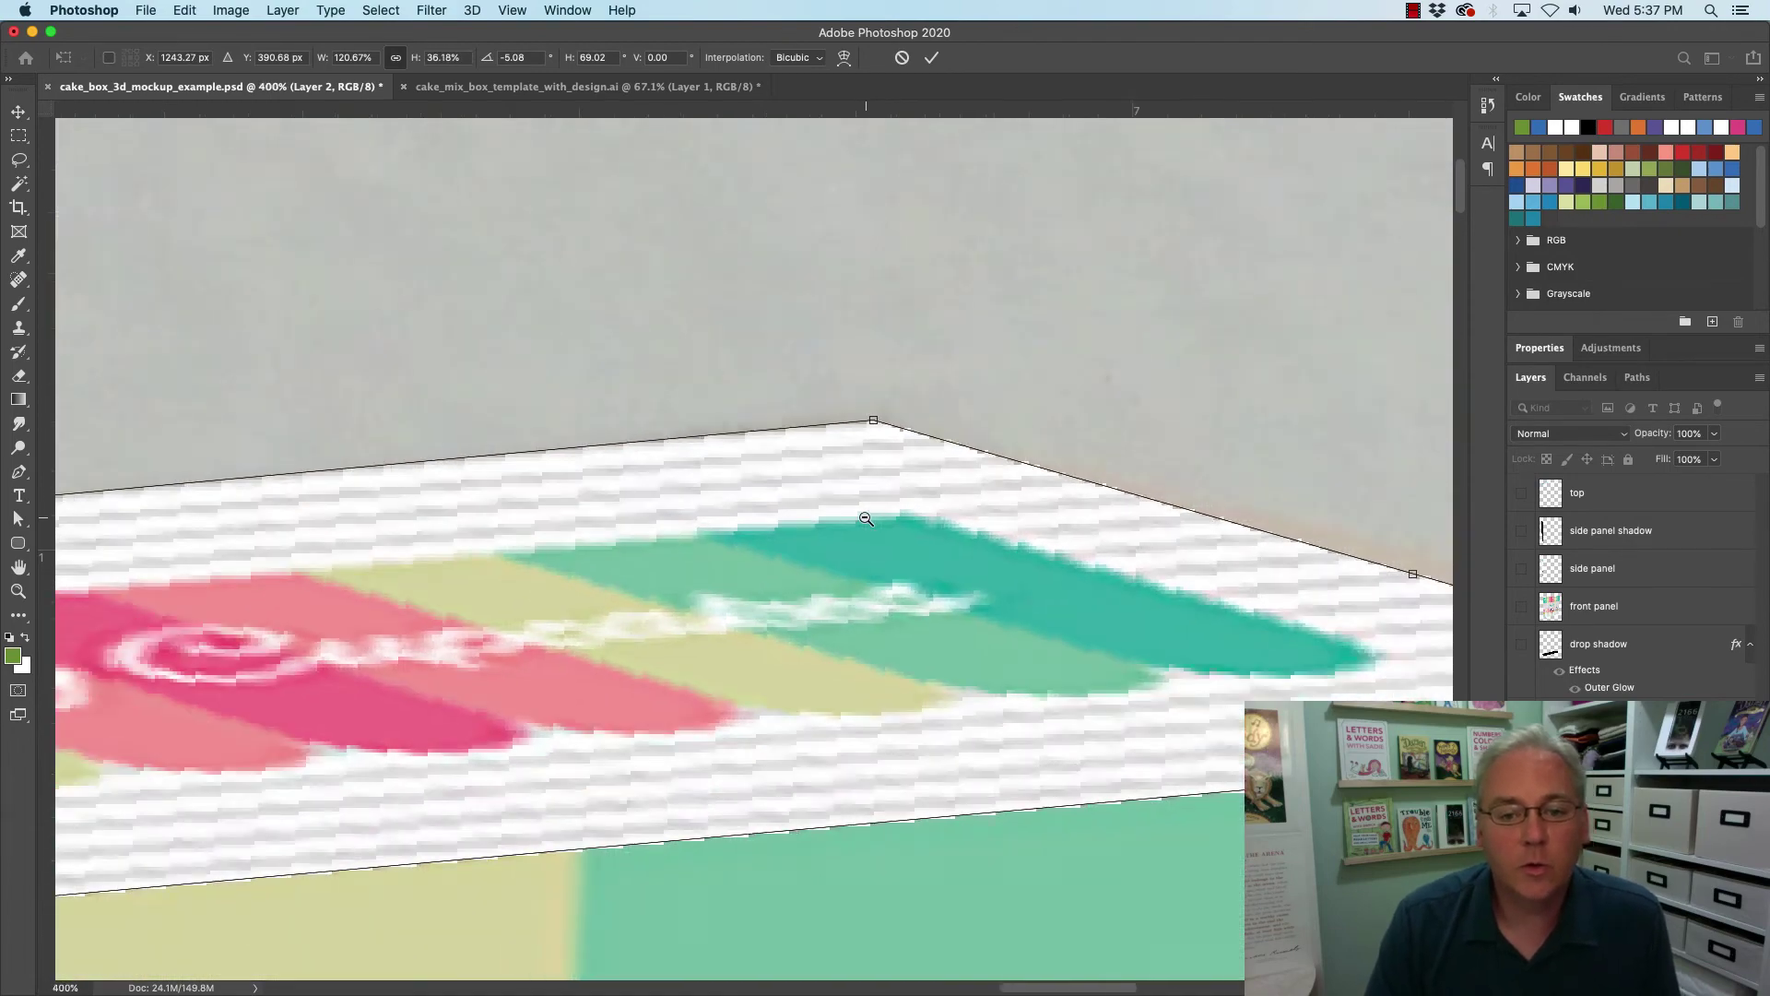
pyautogui.keyDown('alt'); pyautogui.click(866, 519); pyautogui.keyUp('alt')
pyautogui.keyDown('alt'); pyautogui.click(866, 520); pyautogui.keyUp('alt')
pyautogui.keyDown('alt'); pyautogui.click(865, 519); pyautogui.keyUp('alt')
pyautogui.keyDown('alt'); pyautogui.click(865, 519); pyautogui.keyUp('alt')
pyautogui.moveTo(867, 501); pyautogui.dragTo(869, 504)
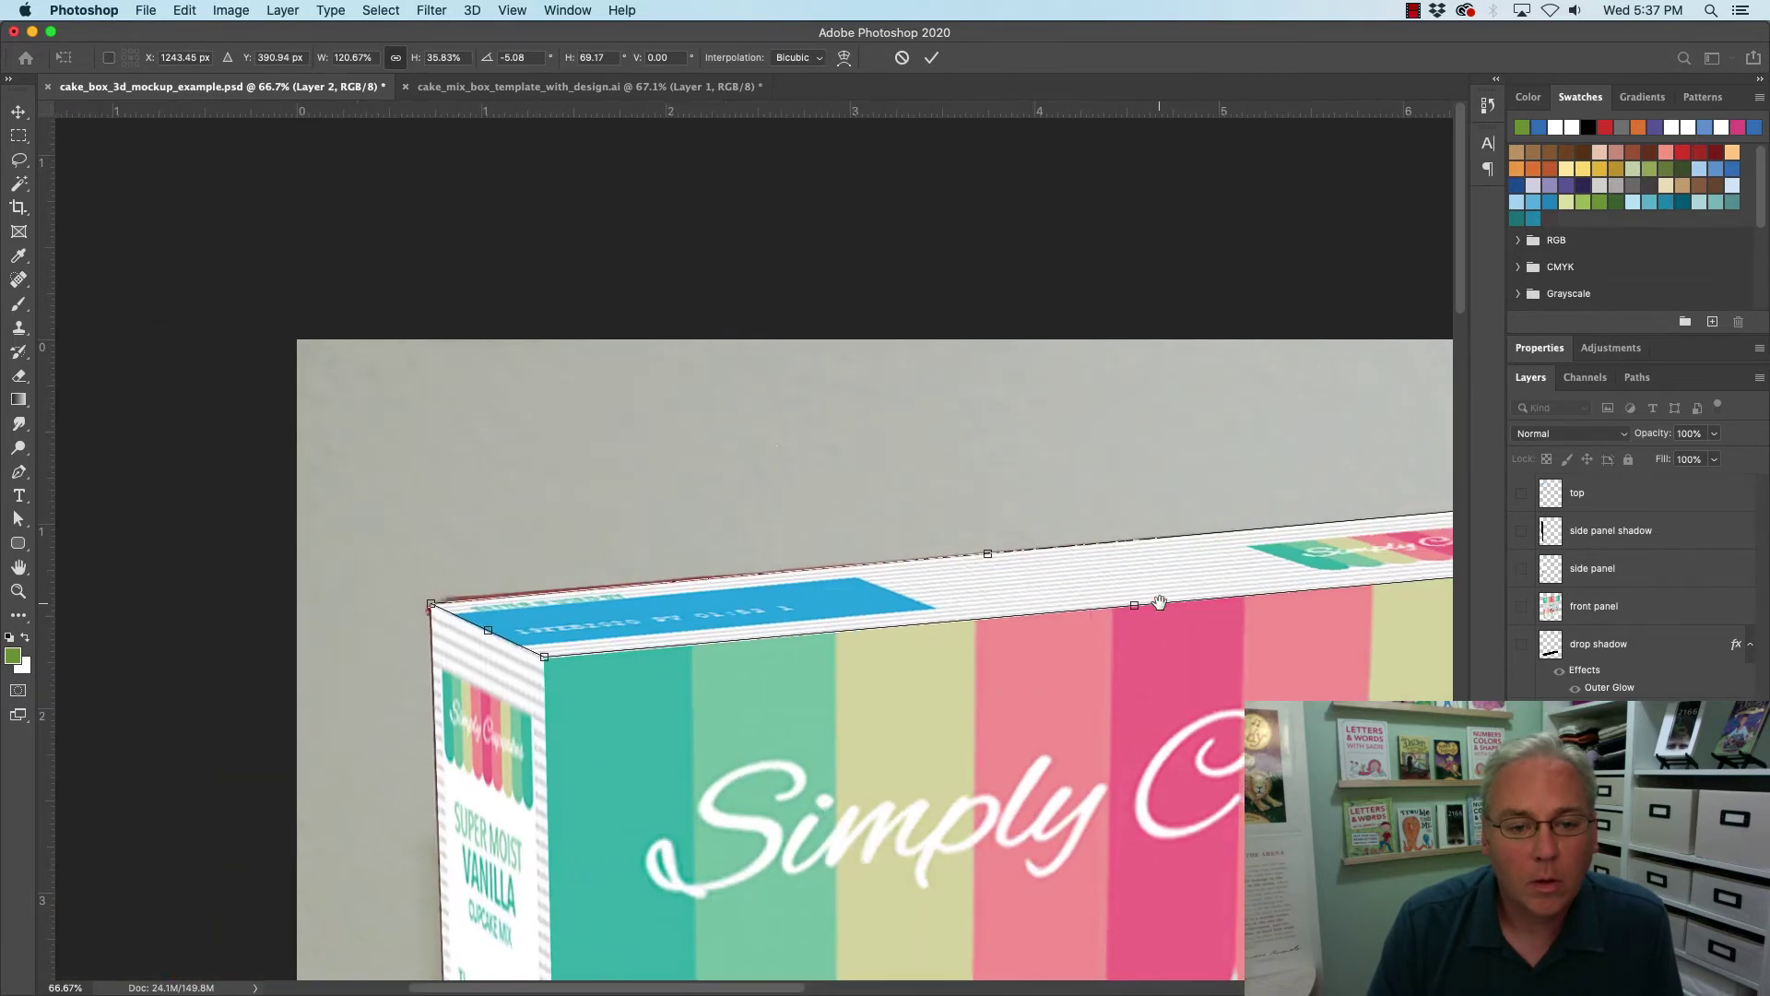
# Check the top flap's rear left corner, pull its rear right corner slightly inward, and apply the transform.
pyautogui.hscroll(-8, 742, 584)
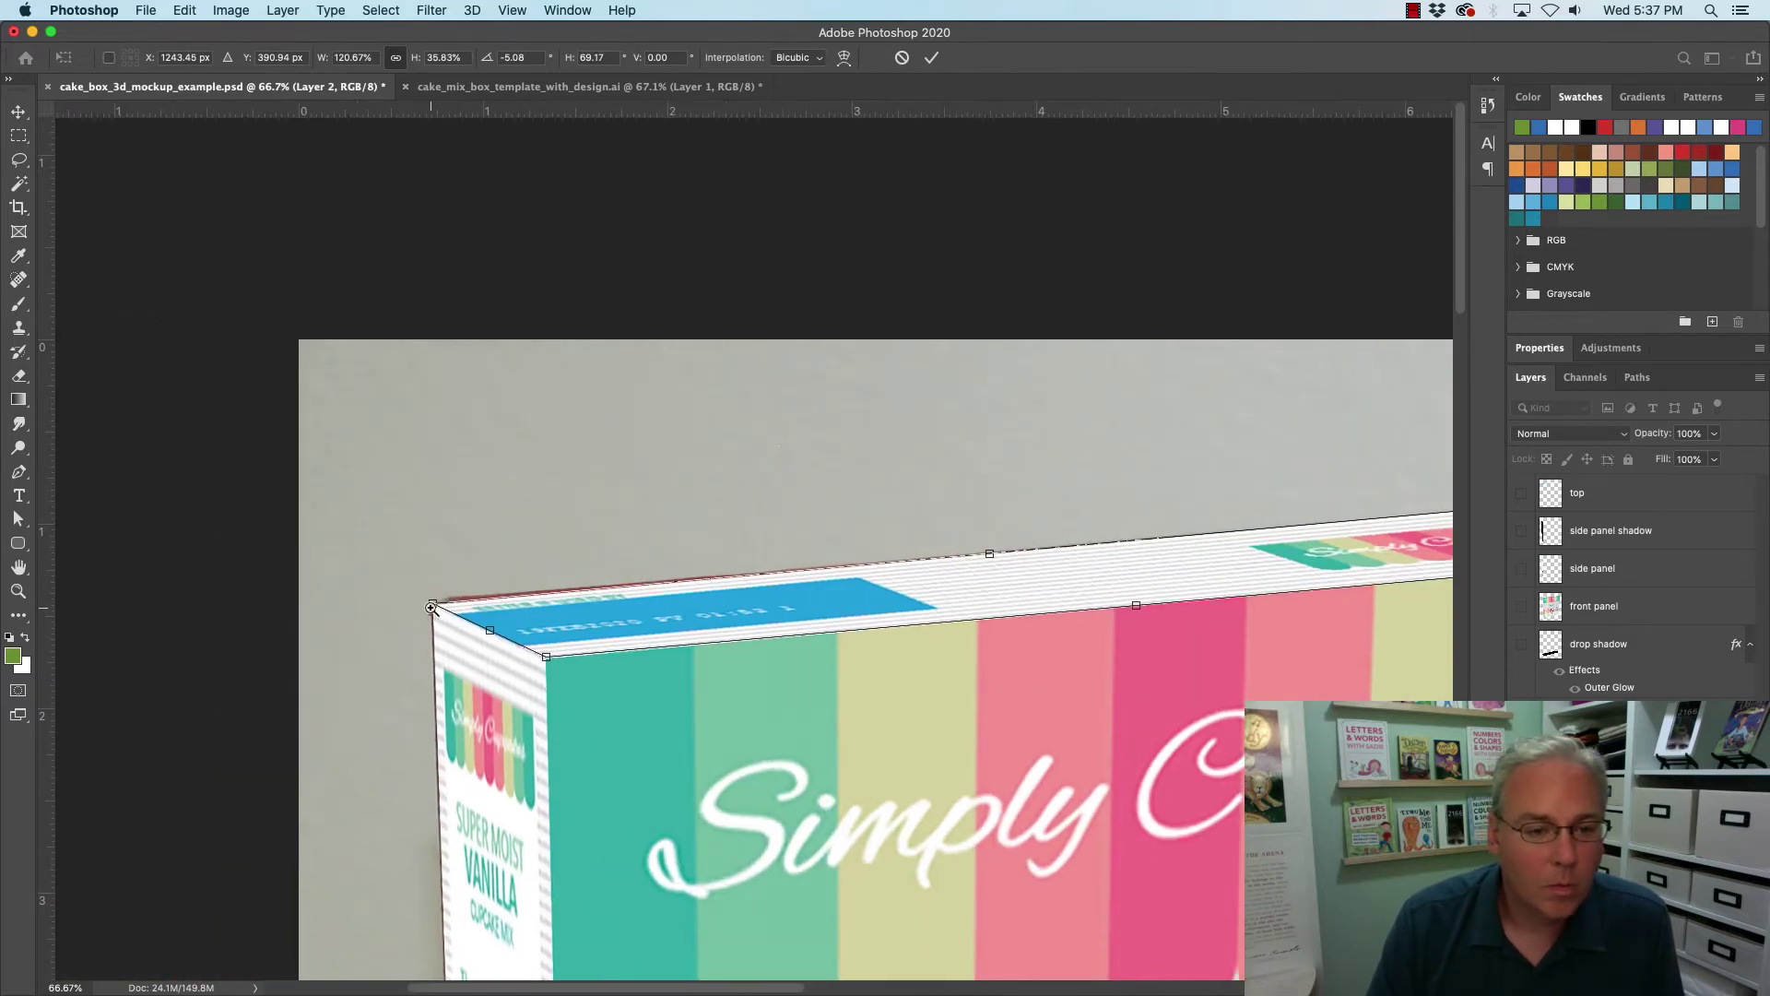
pyautogui.moveTo(430, 607); pyautogui.dragTo(505, 604)
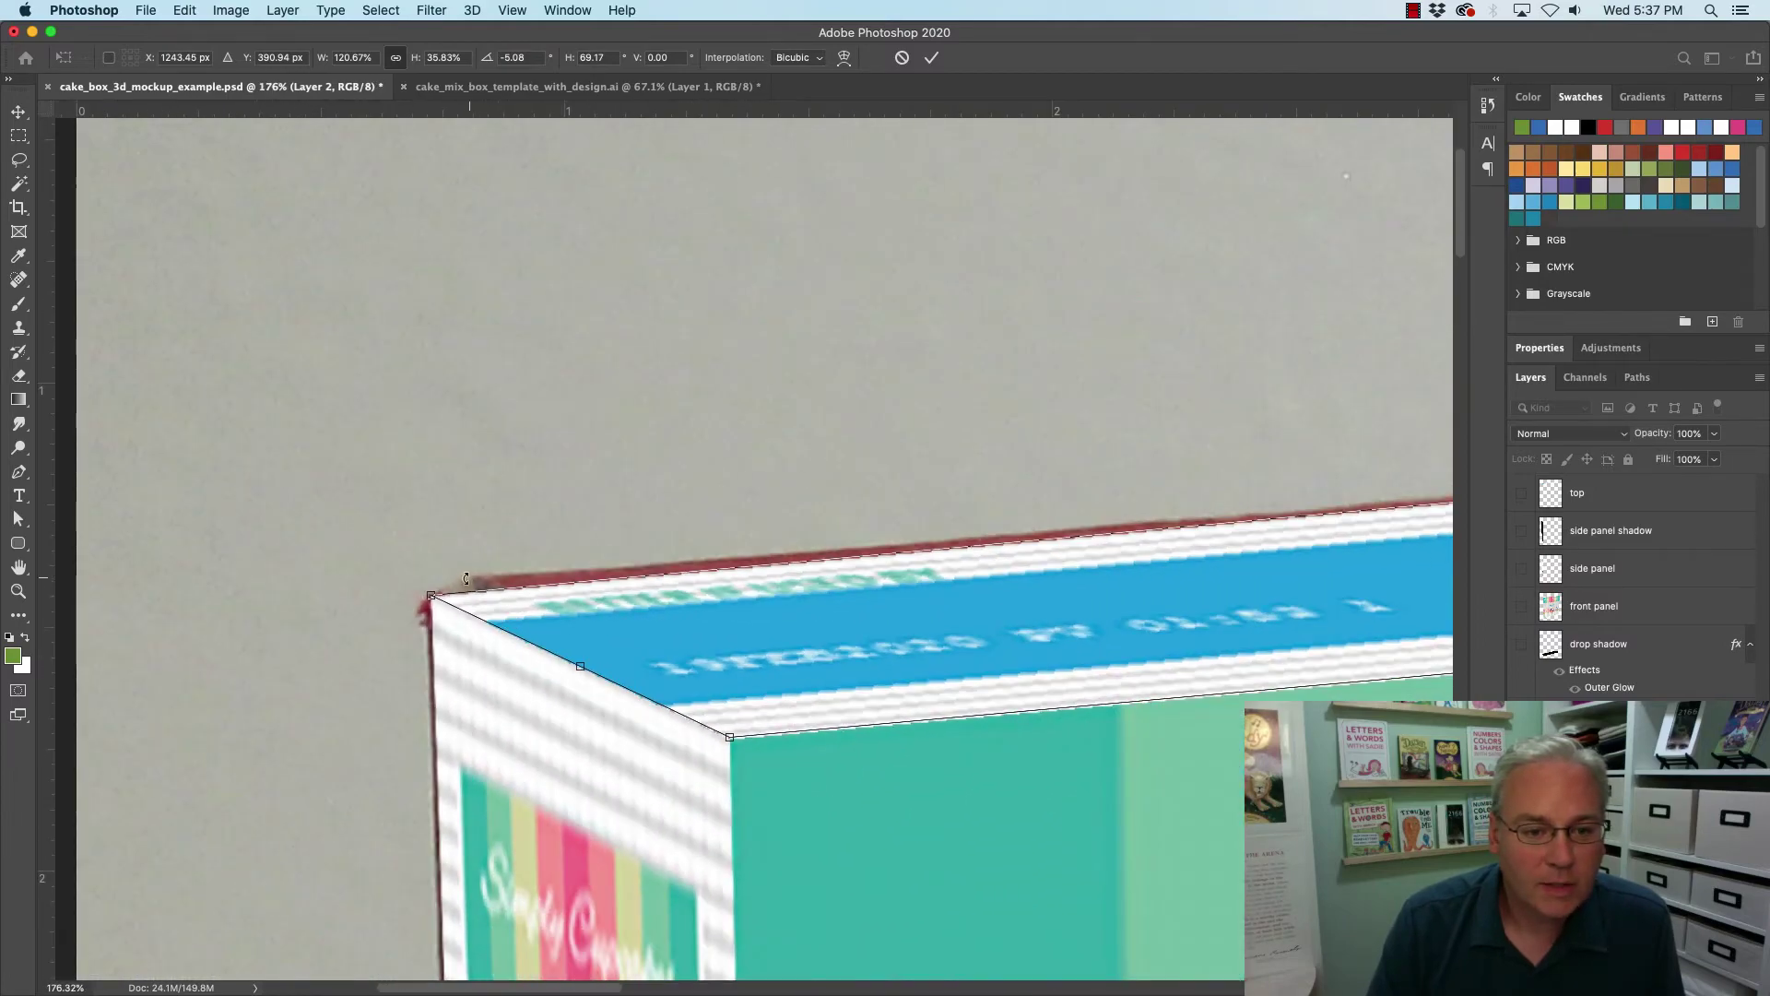
pyautogui.moveTo(705, 638); pyautogui.dragTo(710, 644)
pyautogui.keyDown('alt'); pyautogui.click(710, 643); pyautogui.keyUp('alt')
pyautogui.keyDown('alt'); pyautogui.click(710, 644); pyautogui.keyUp('alt')
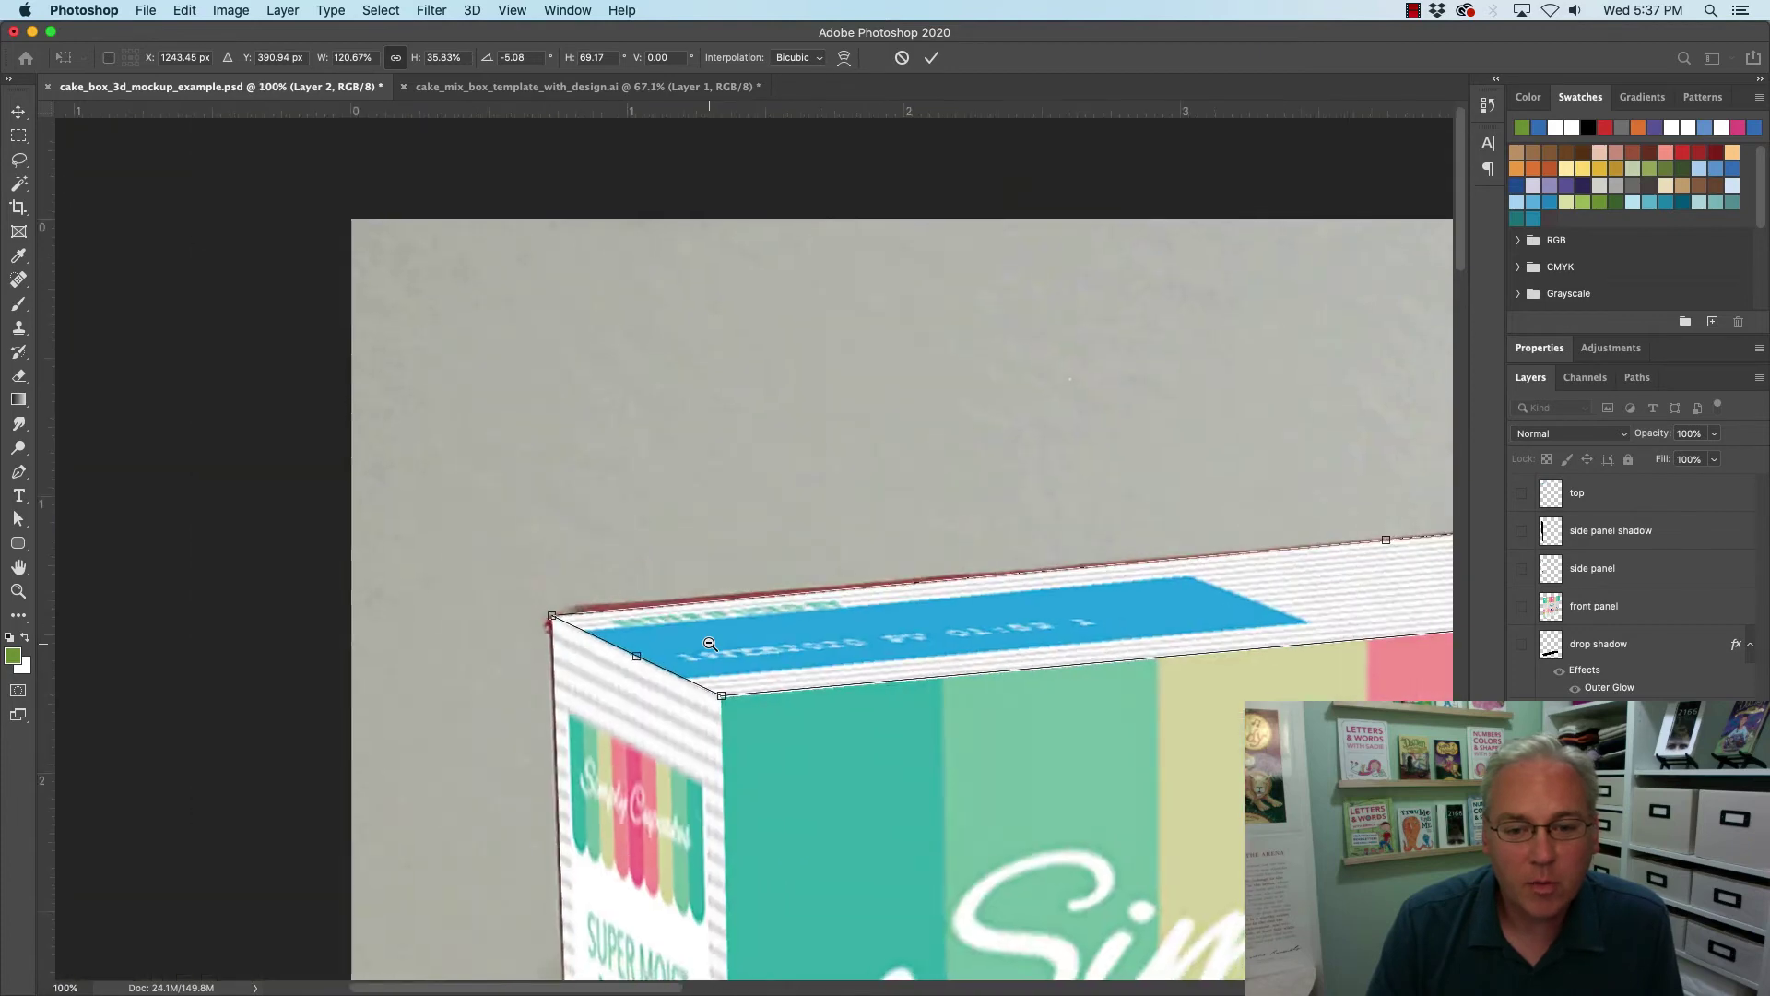
pyautogui.keyDown('alt'); pyautogui.click(709, 644); pyautogui.keyUp('alt')
pyautogui.keyDown('alt'); pyautogui.click(710, 643); pyautogui.keyUp('alt')
pyautogui.moveTo(1109, 637); pyautogui.dragTo(716, 609)
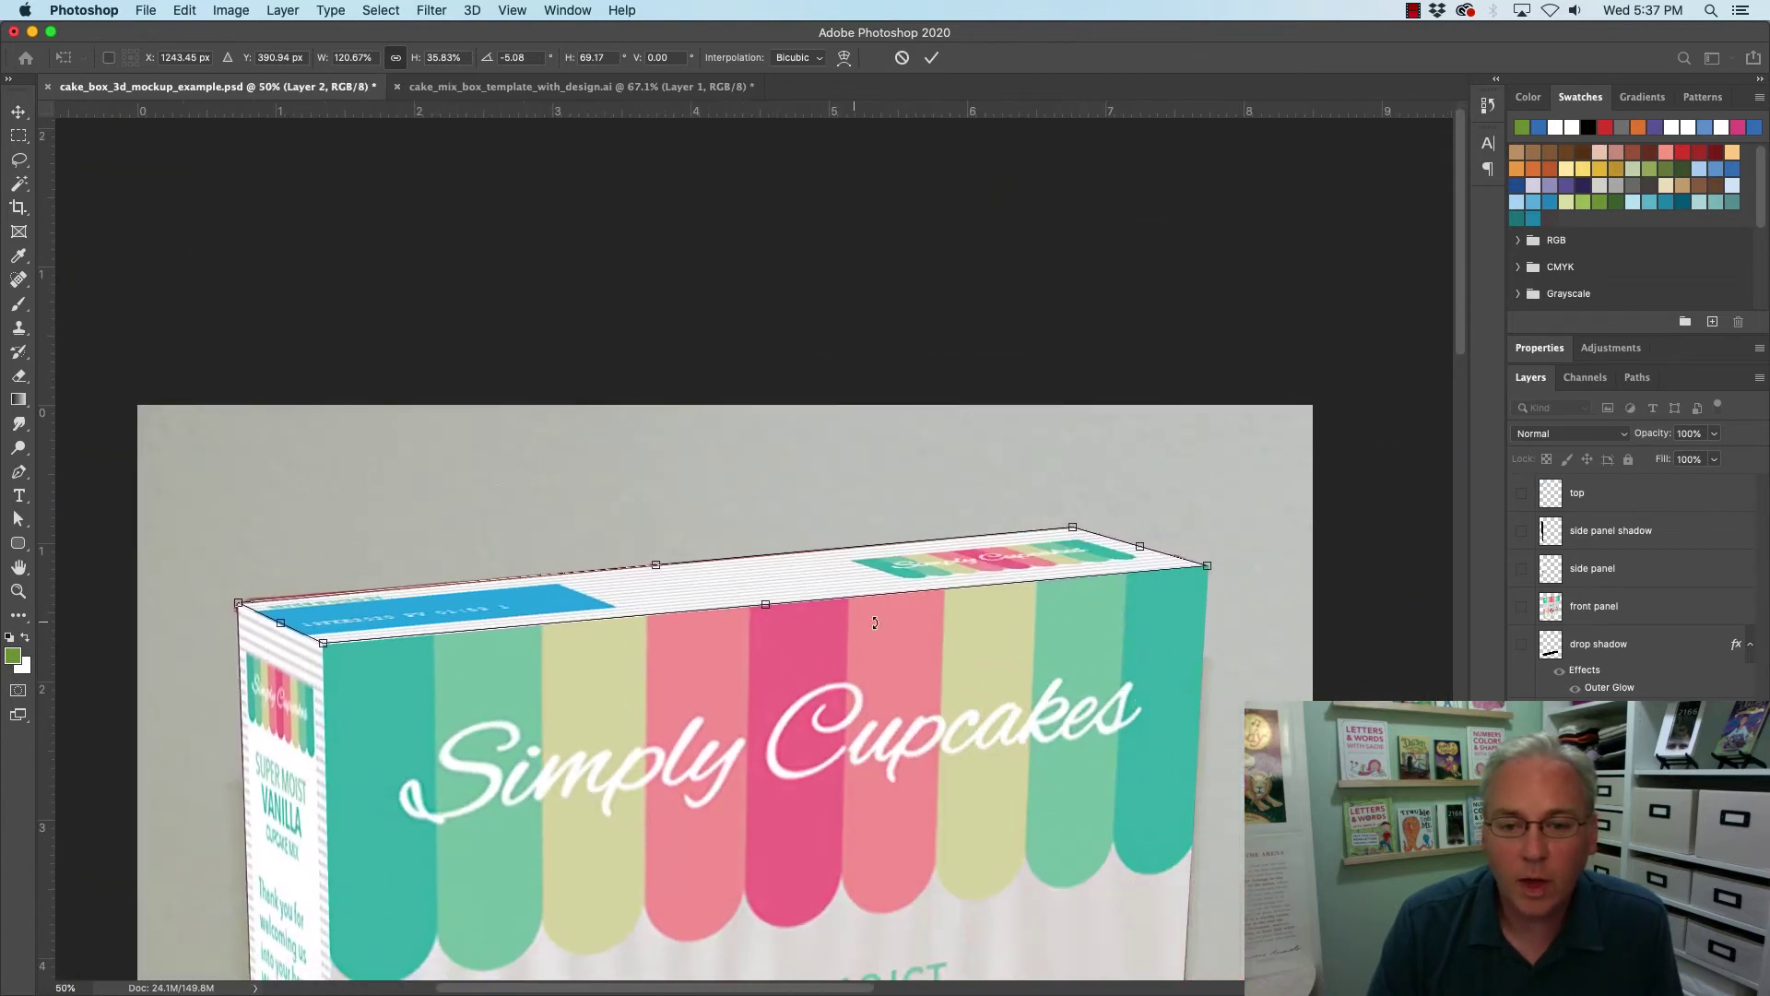
pyautogui.scroll(3, 1062, 544)
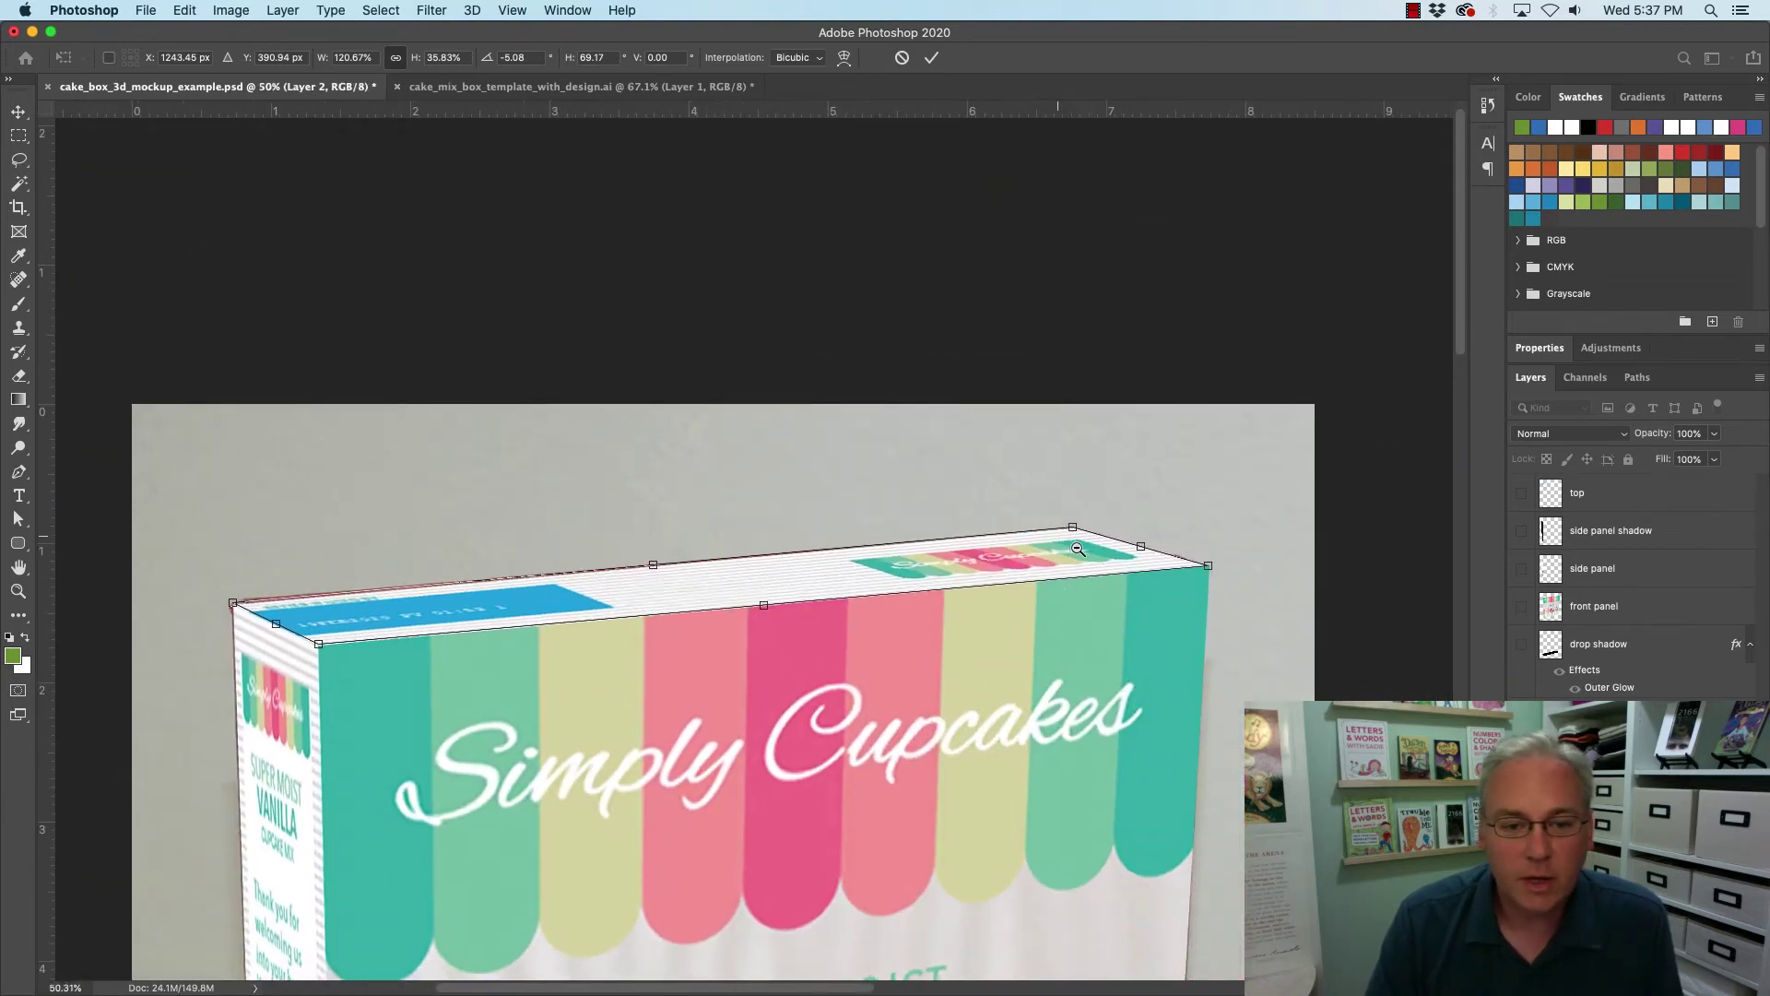
pyautogui.moveTo(1075, 525); pyautogui.dragTo(1085, 534)
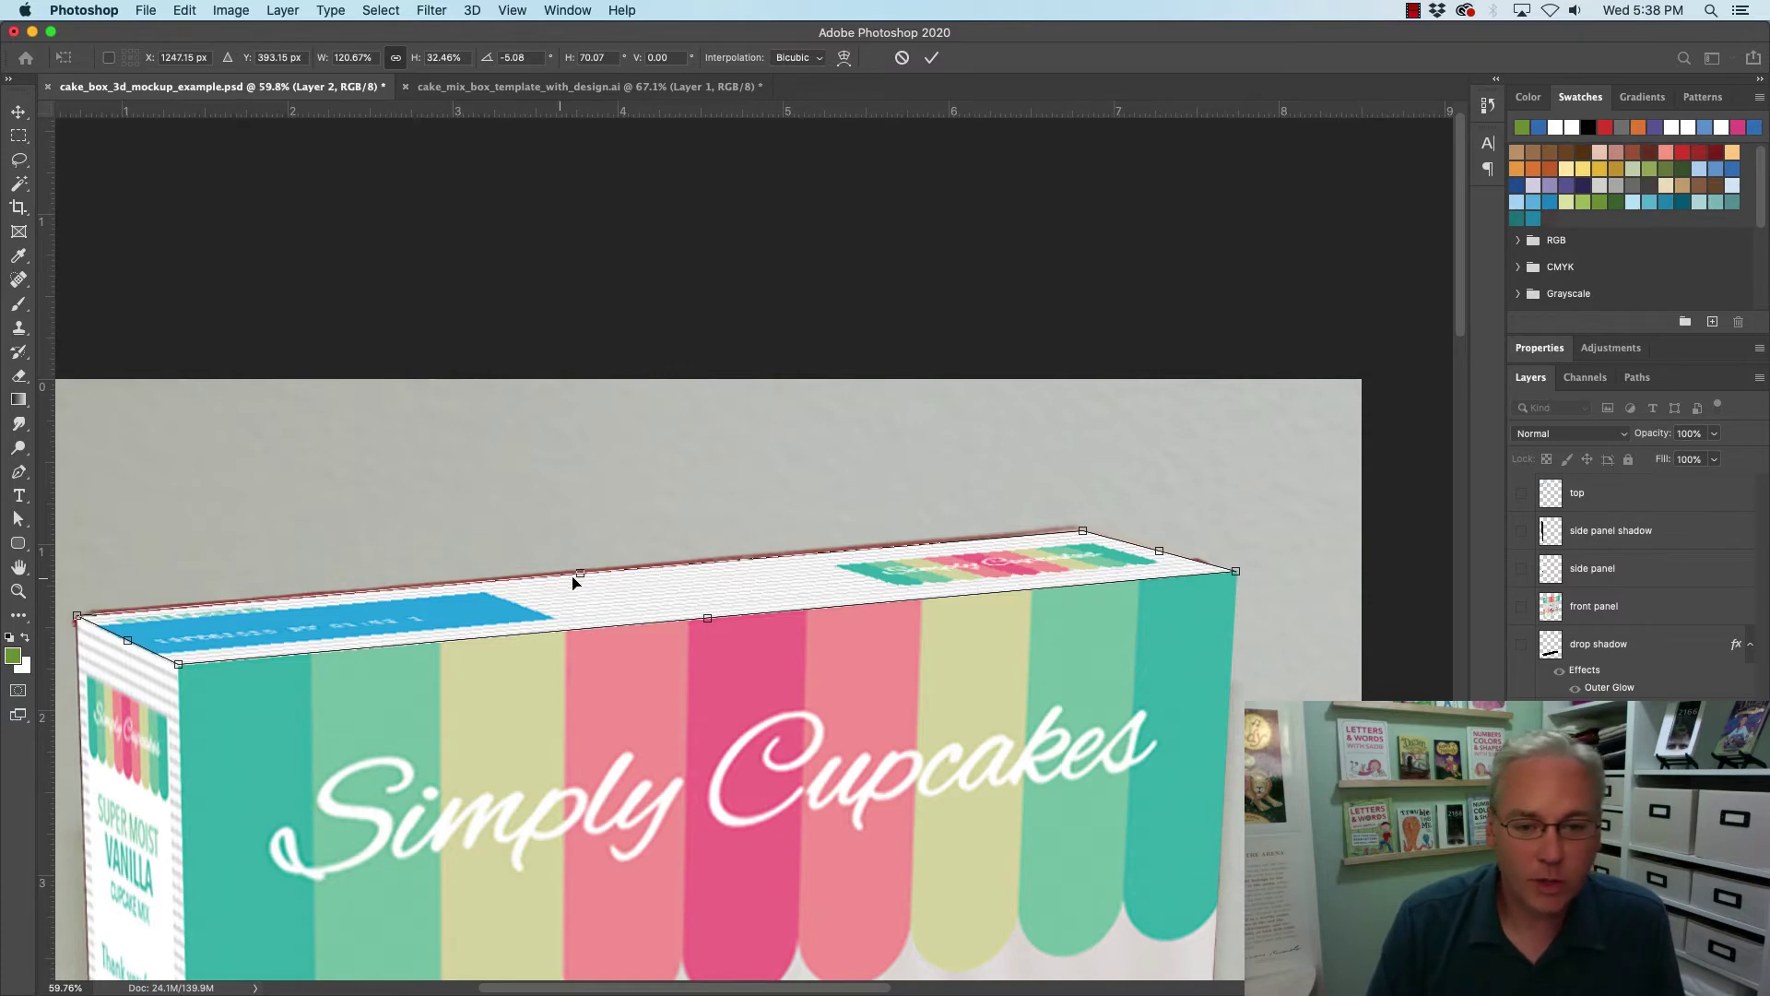
pyautogui.press('Return')
pyautogui.press('m')
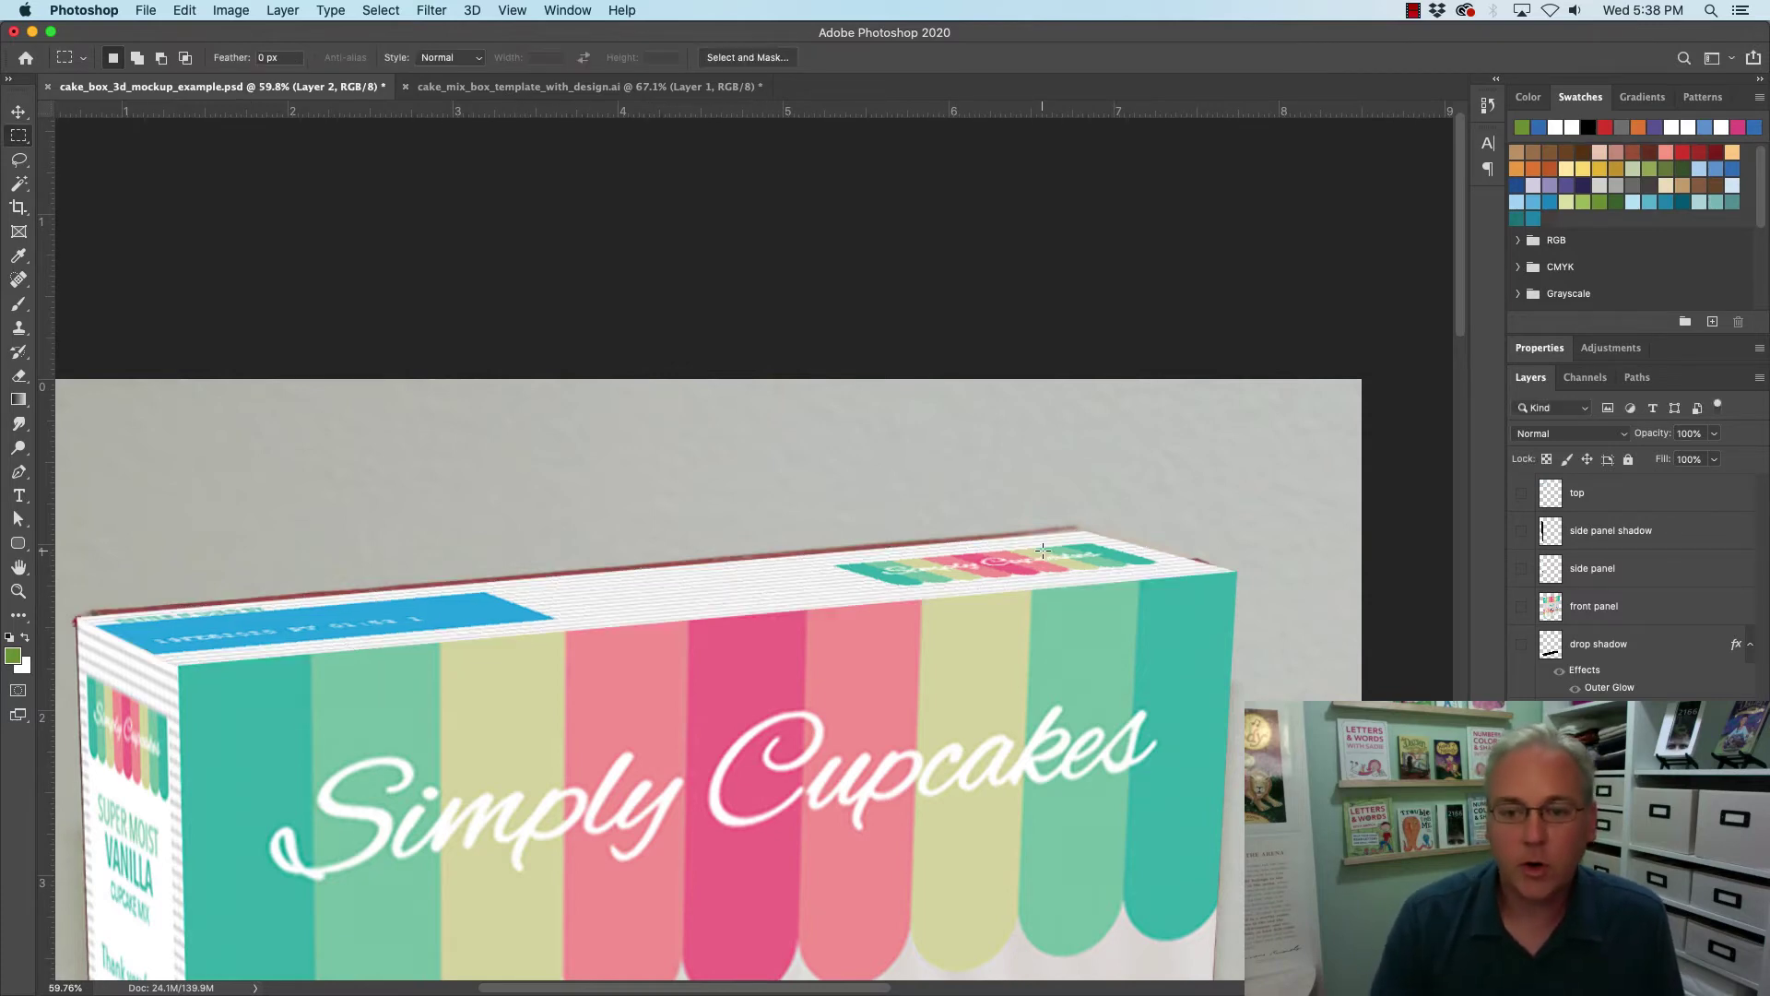
pyautogui.hscroll(-5, 152, 669)
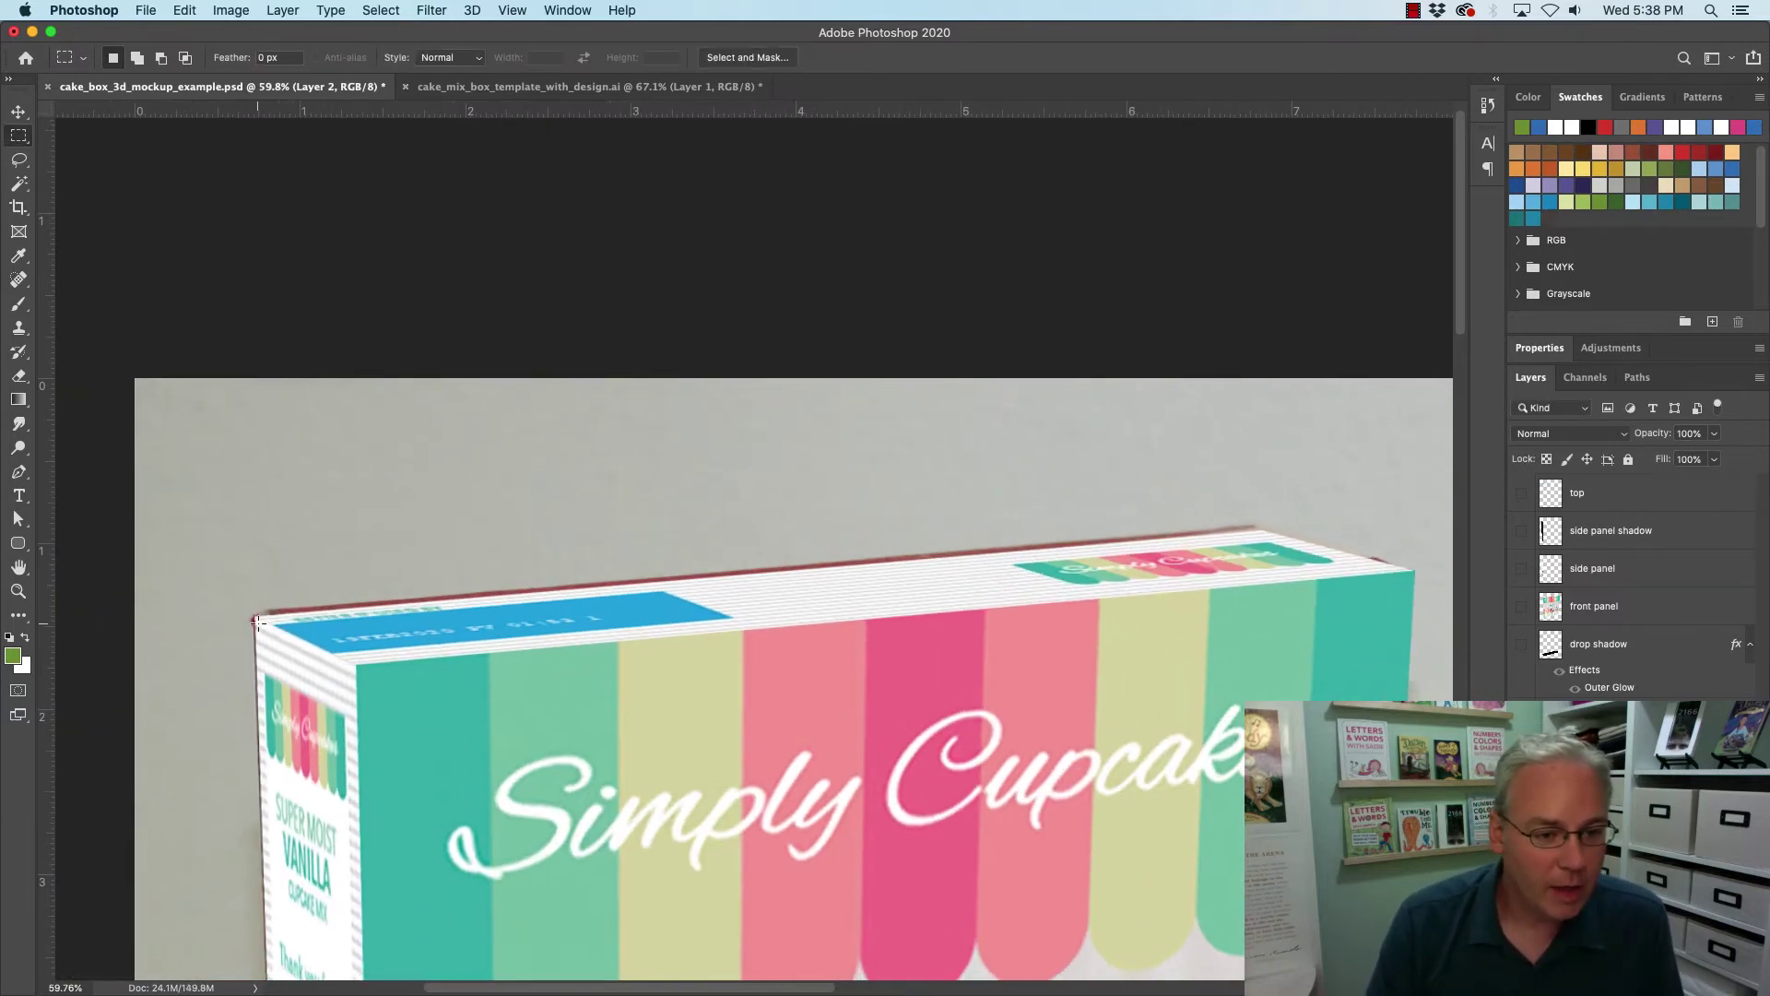
pyautogui.scroll(-3, 680, 731)
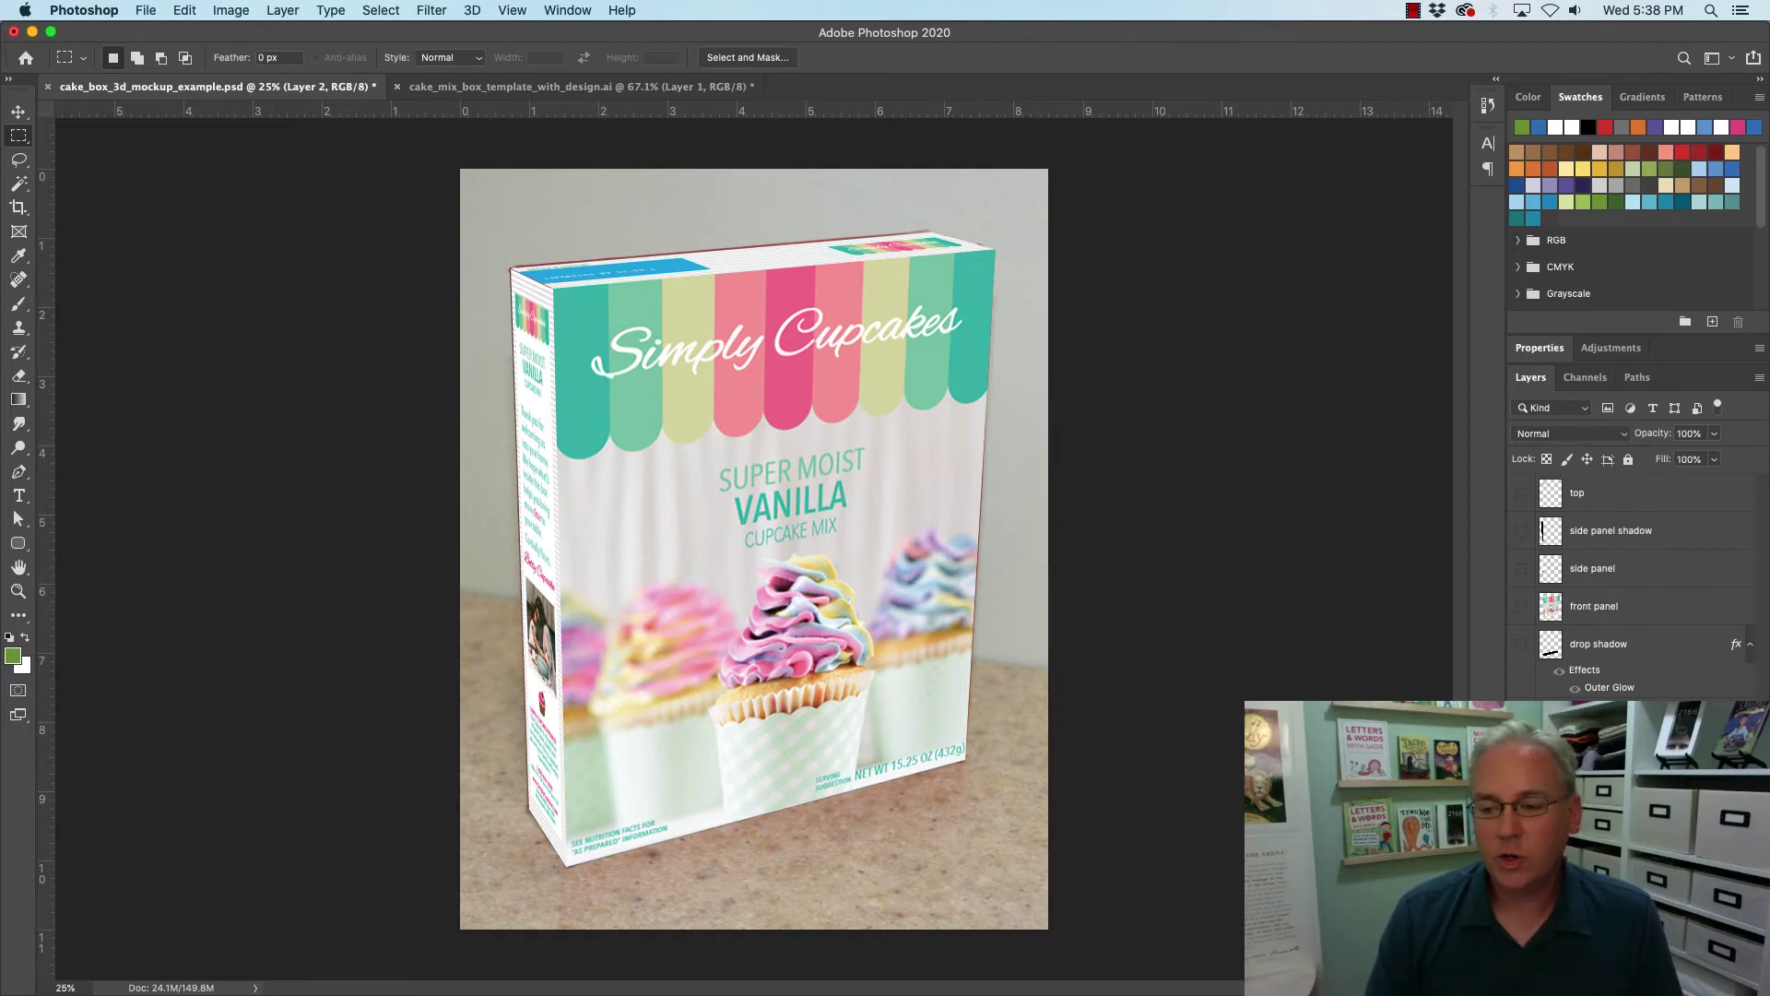
# Hide the box photo layer and show the solid teal background layer instead.
pyautogui.click(1521, 868)
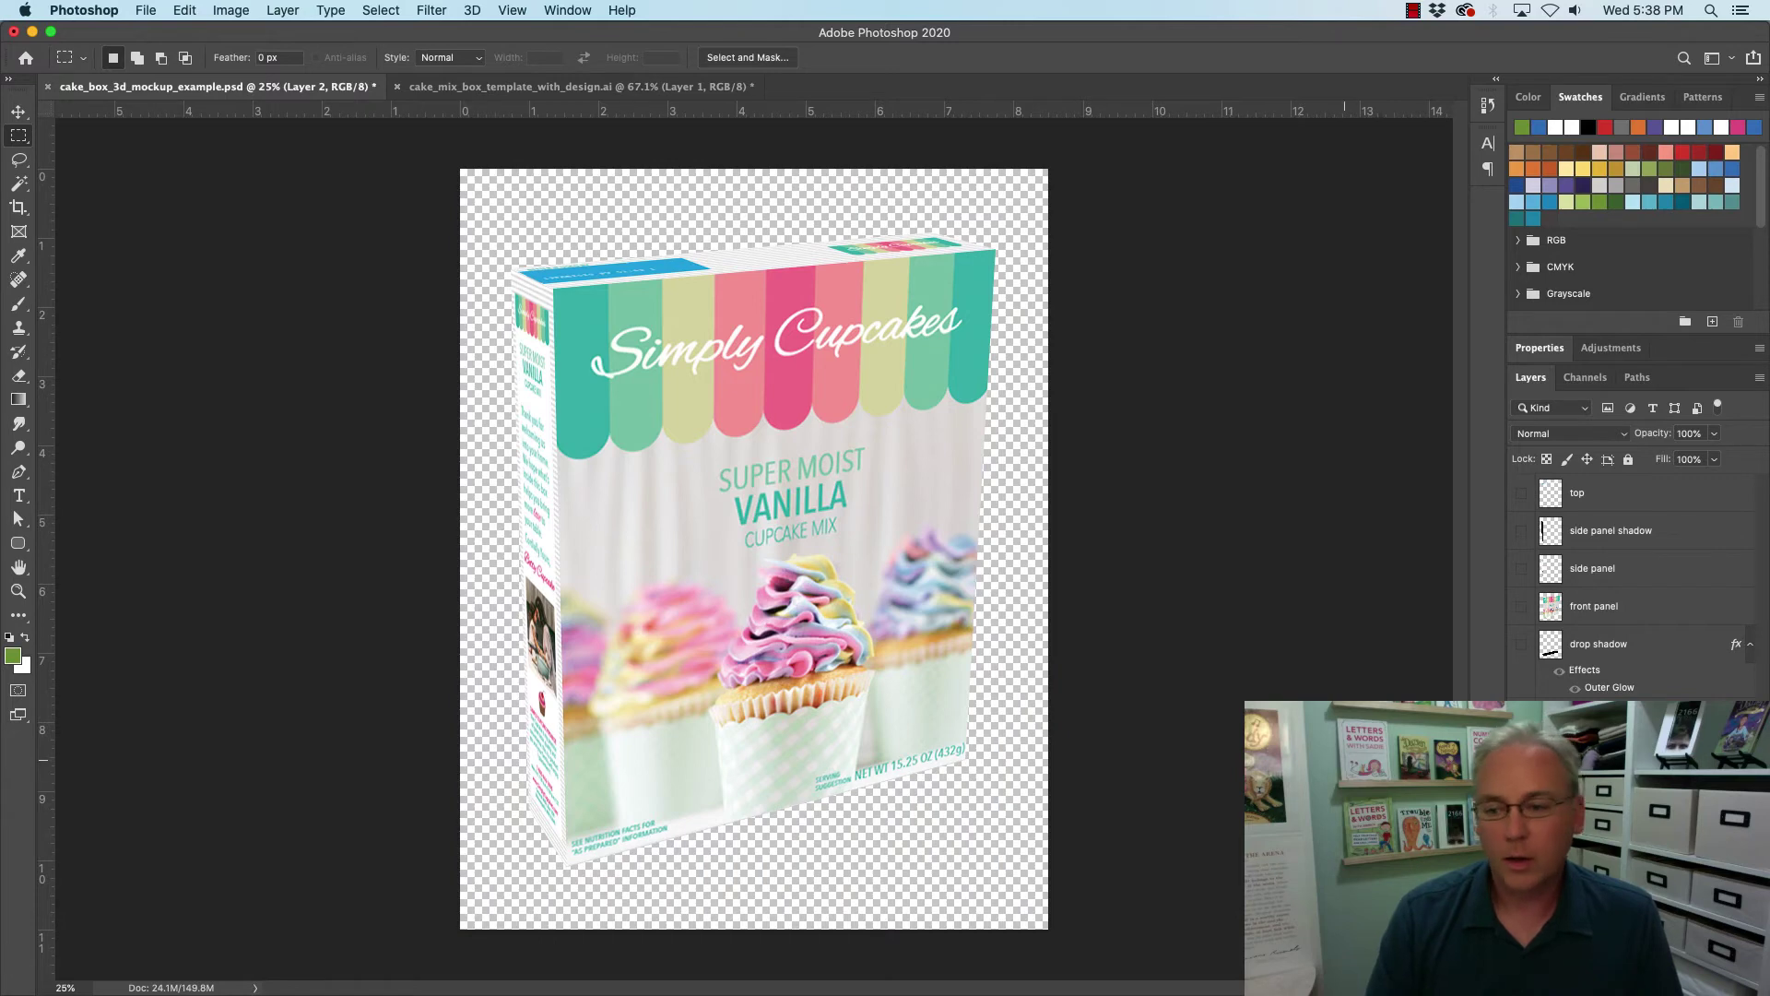
pyautogui.click(1598, 868)
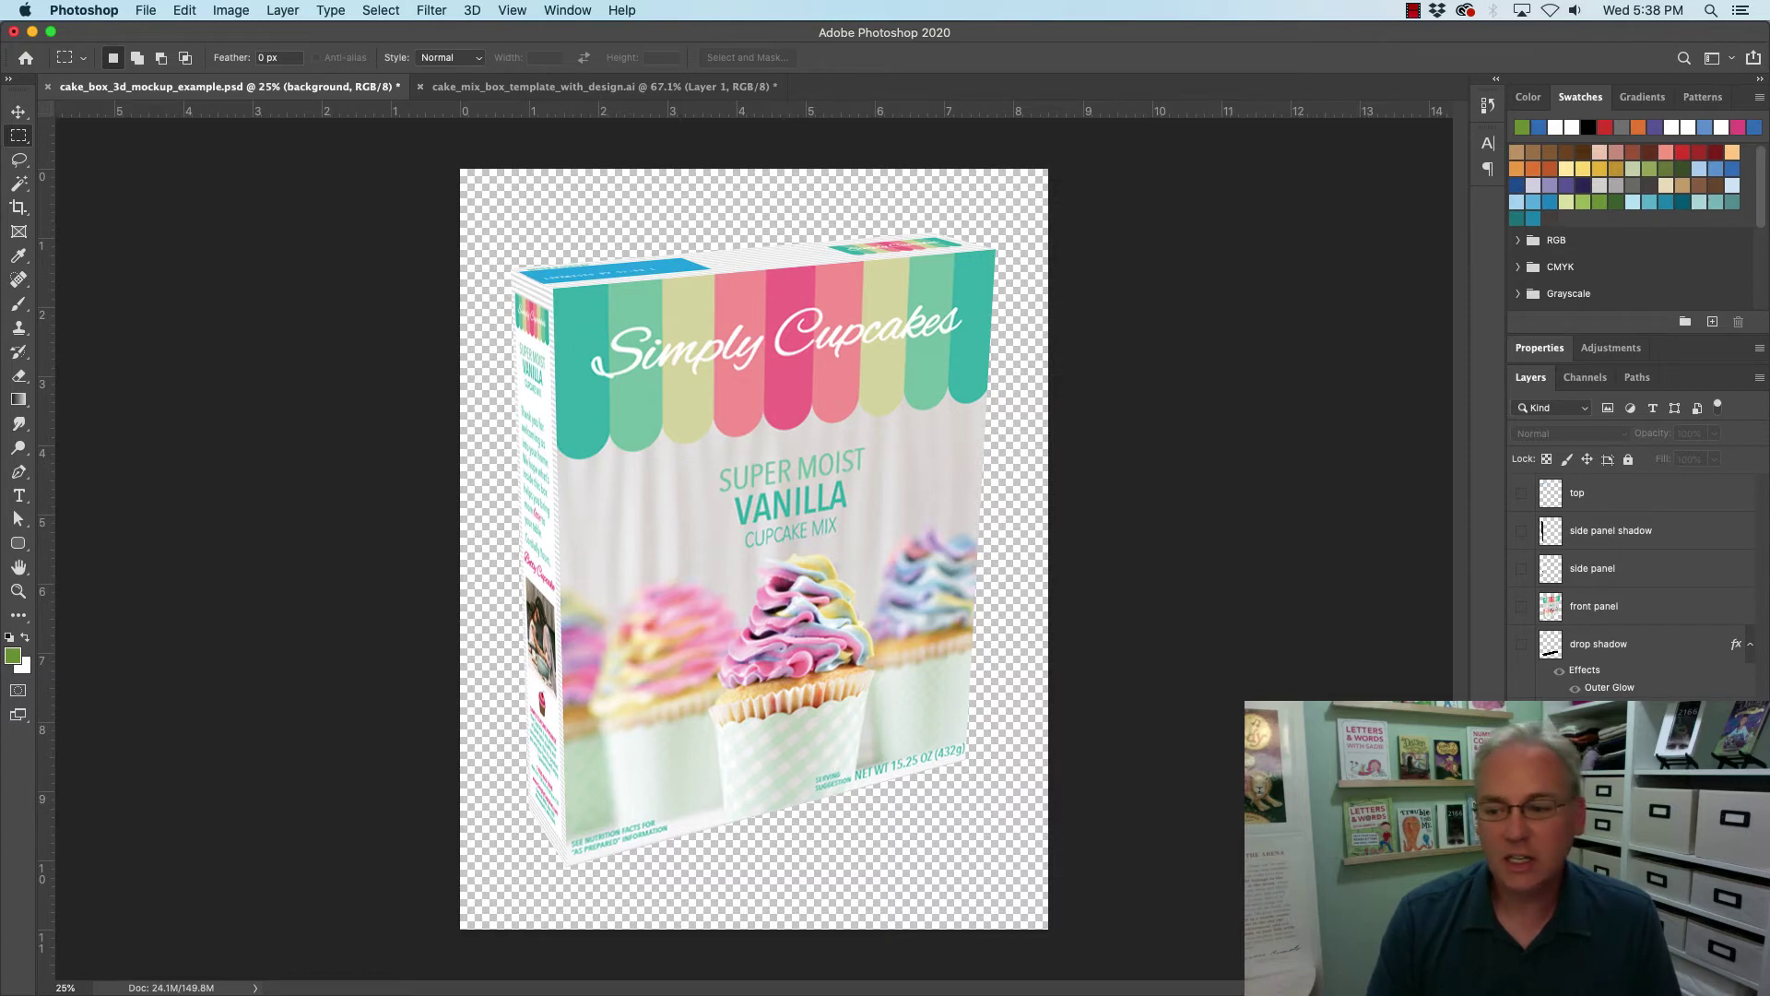
pyautogui.click(1521, 867)
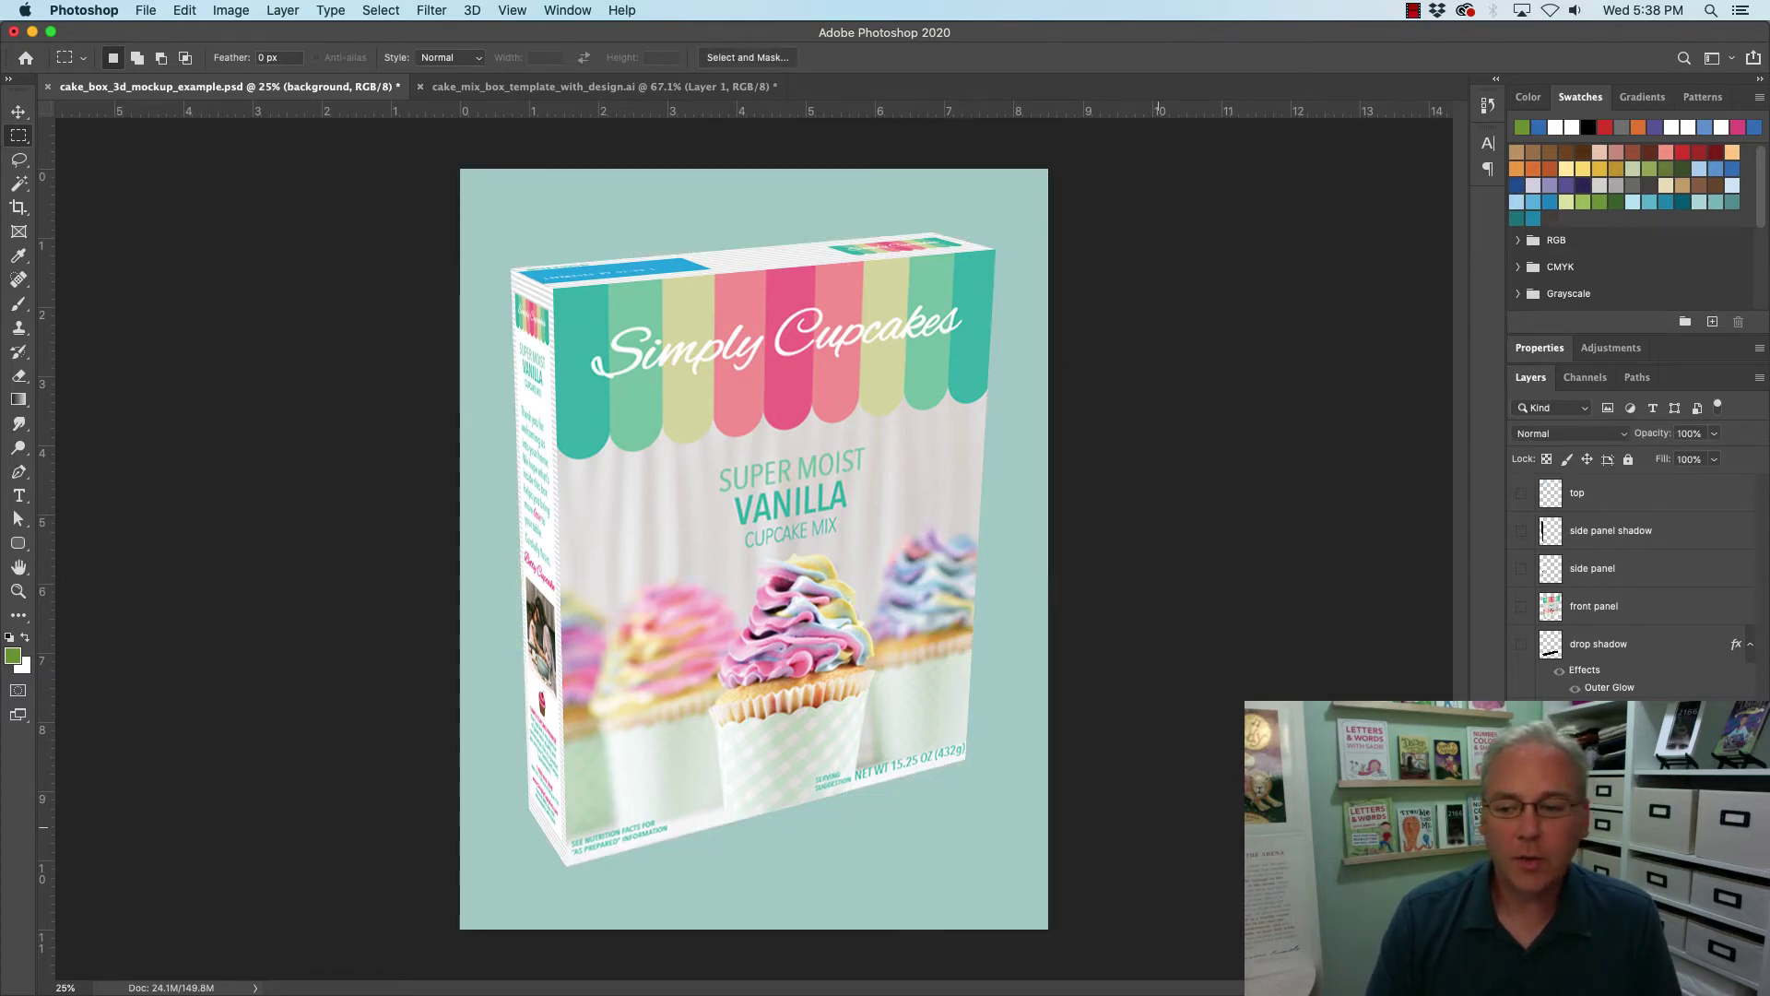
# Show the drop shadow layer and move it below the box panel layers in the stack.
pyautogui.click(1522, 645)
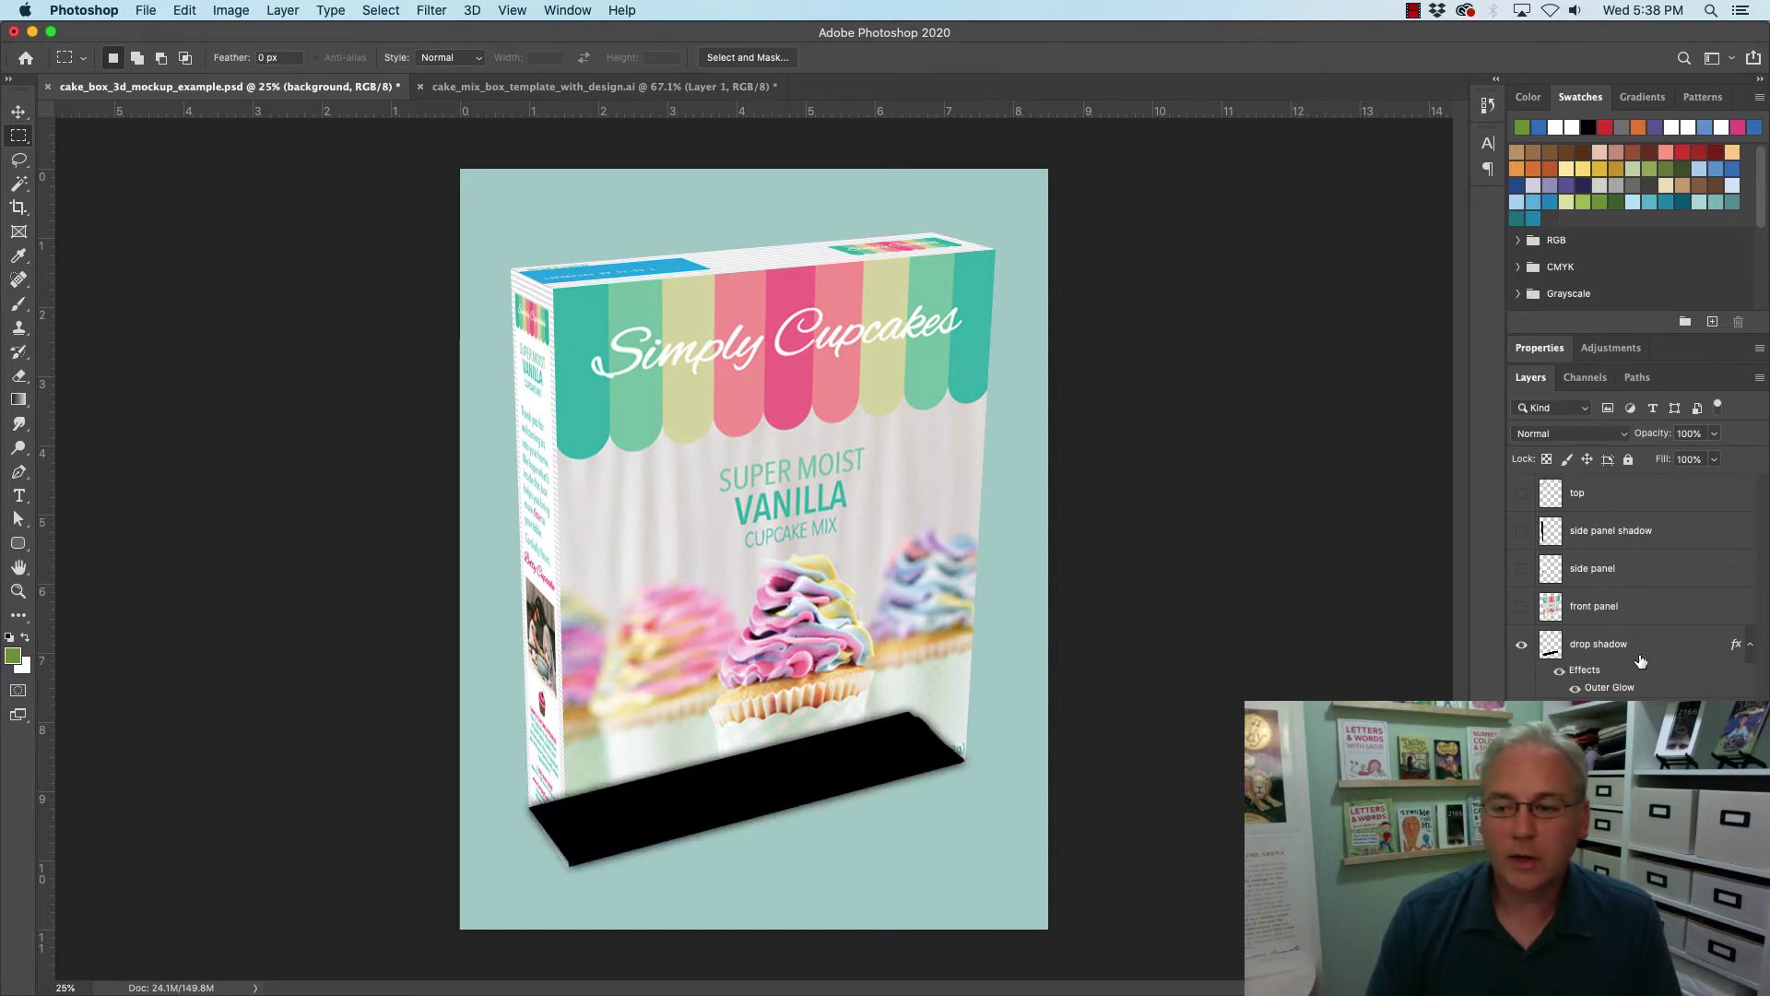
pyautogui.moveTo(1599, 698); pyautogui.dragTo(1599, 776)
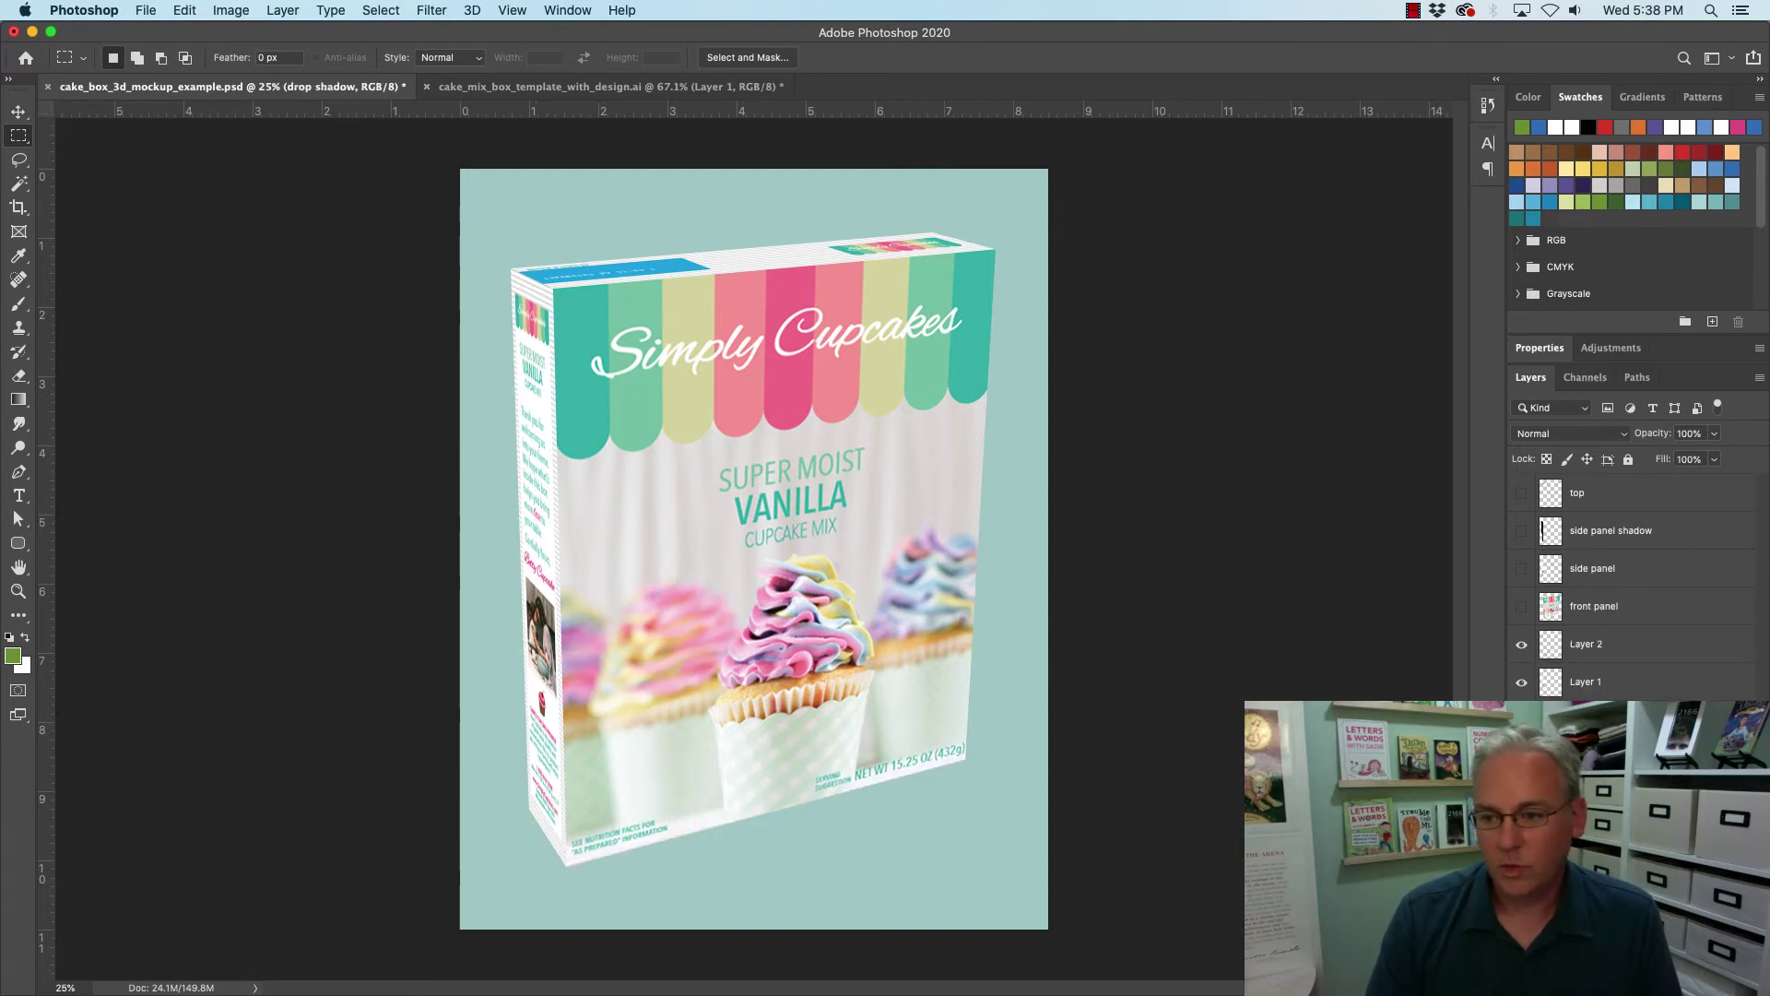
pyautogui.click(1521, 720)
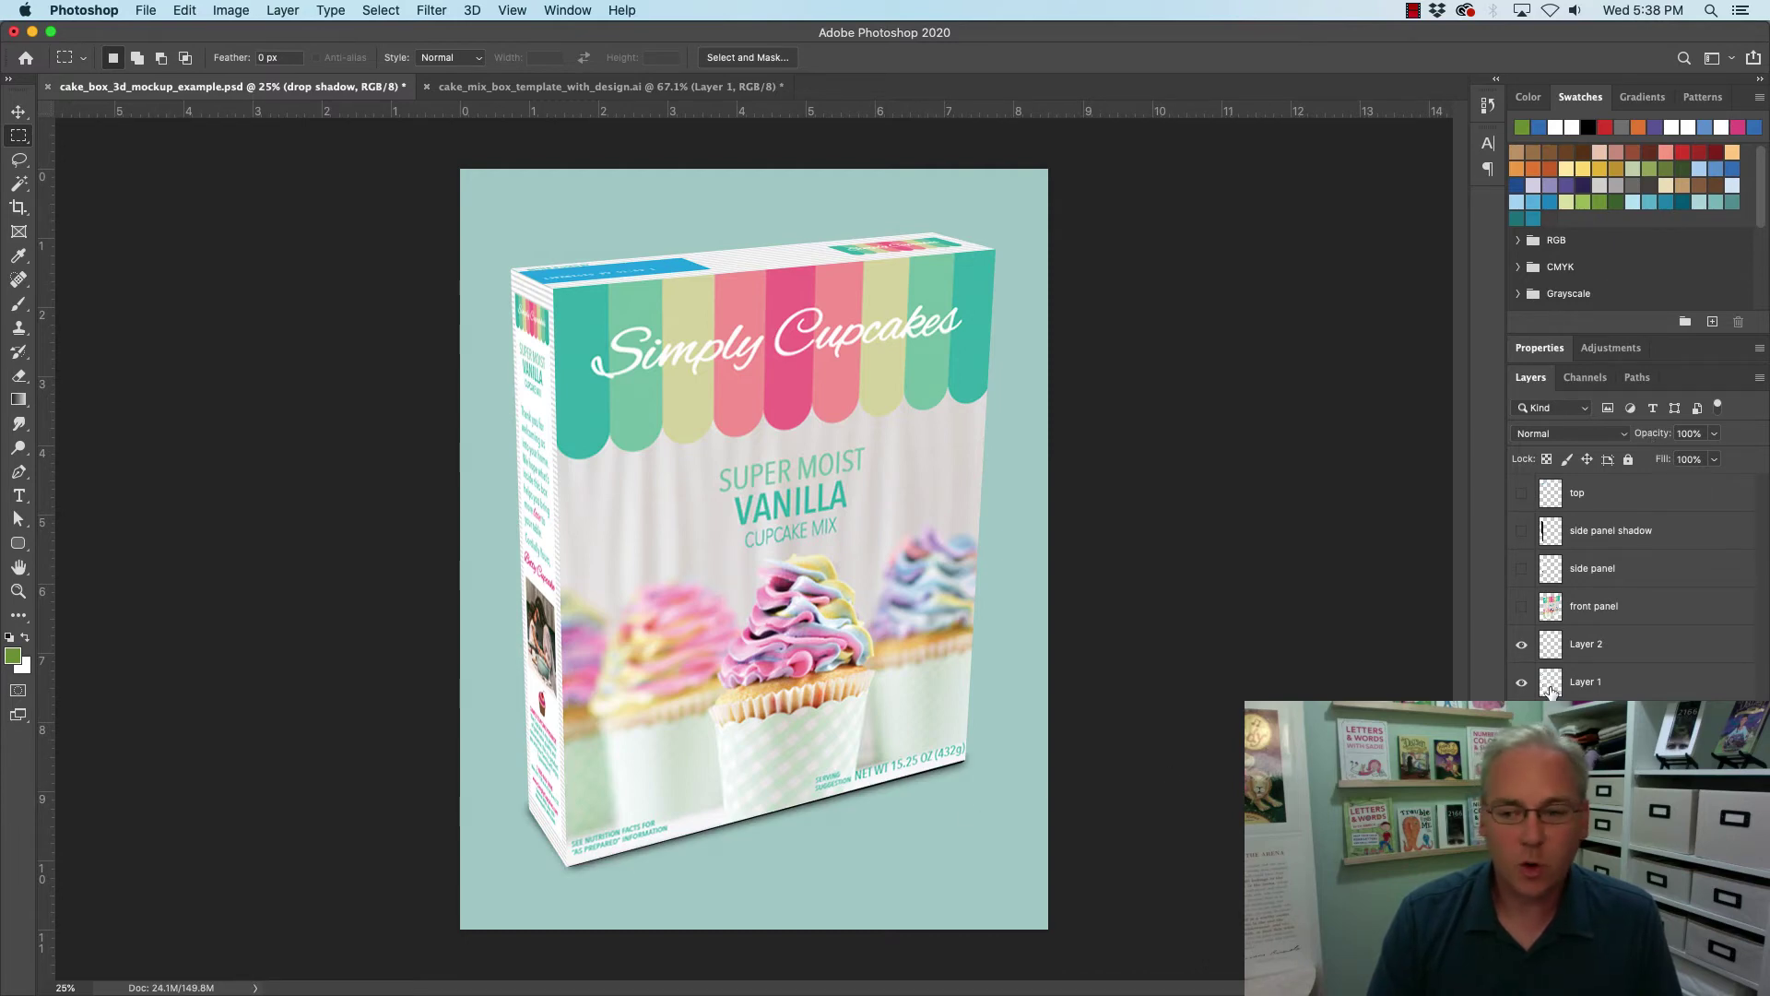
# Nudge the drop shadow slightly upward beneath the box with the Move tool.
pyautogui.press('v')
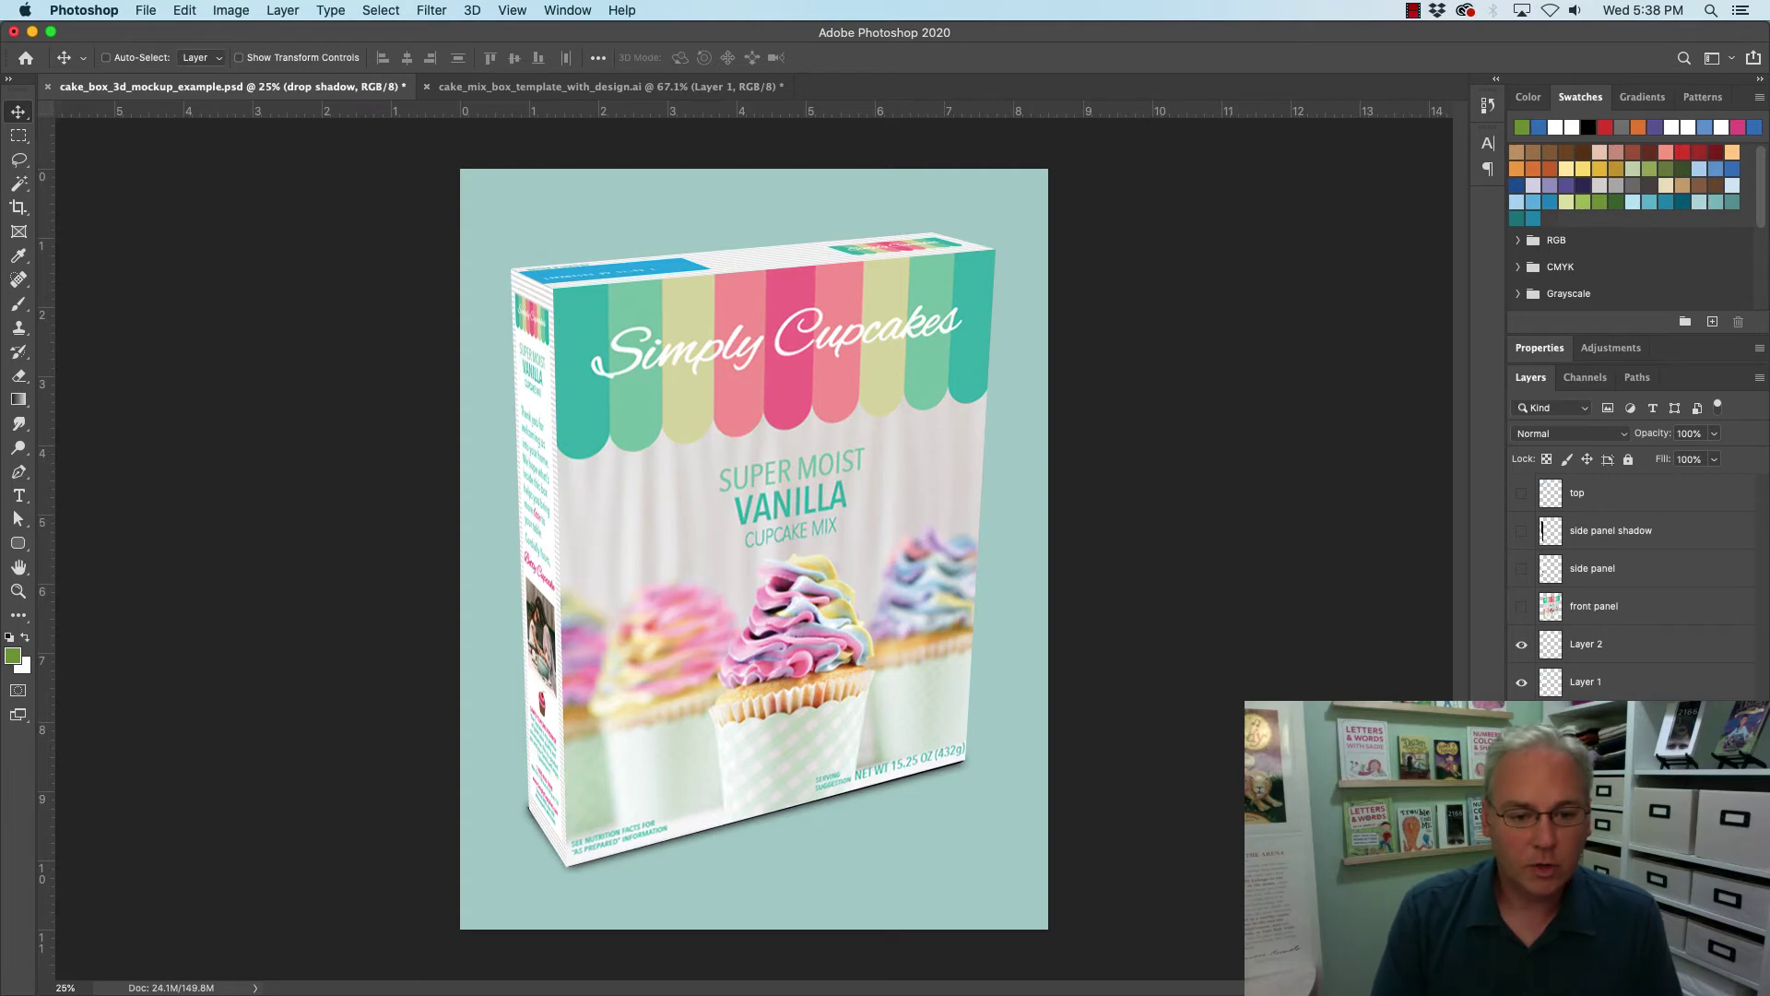
pyautogui.press('Up')
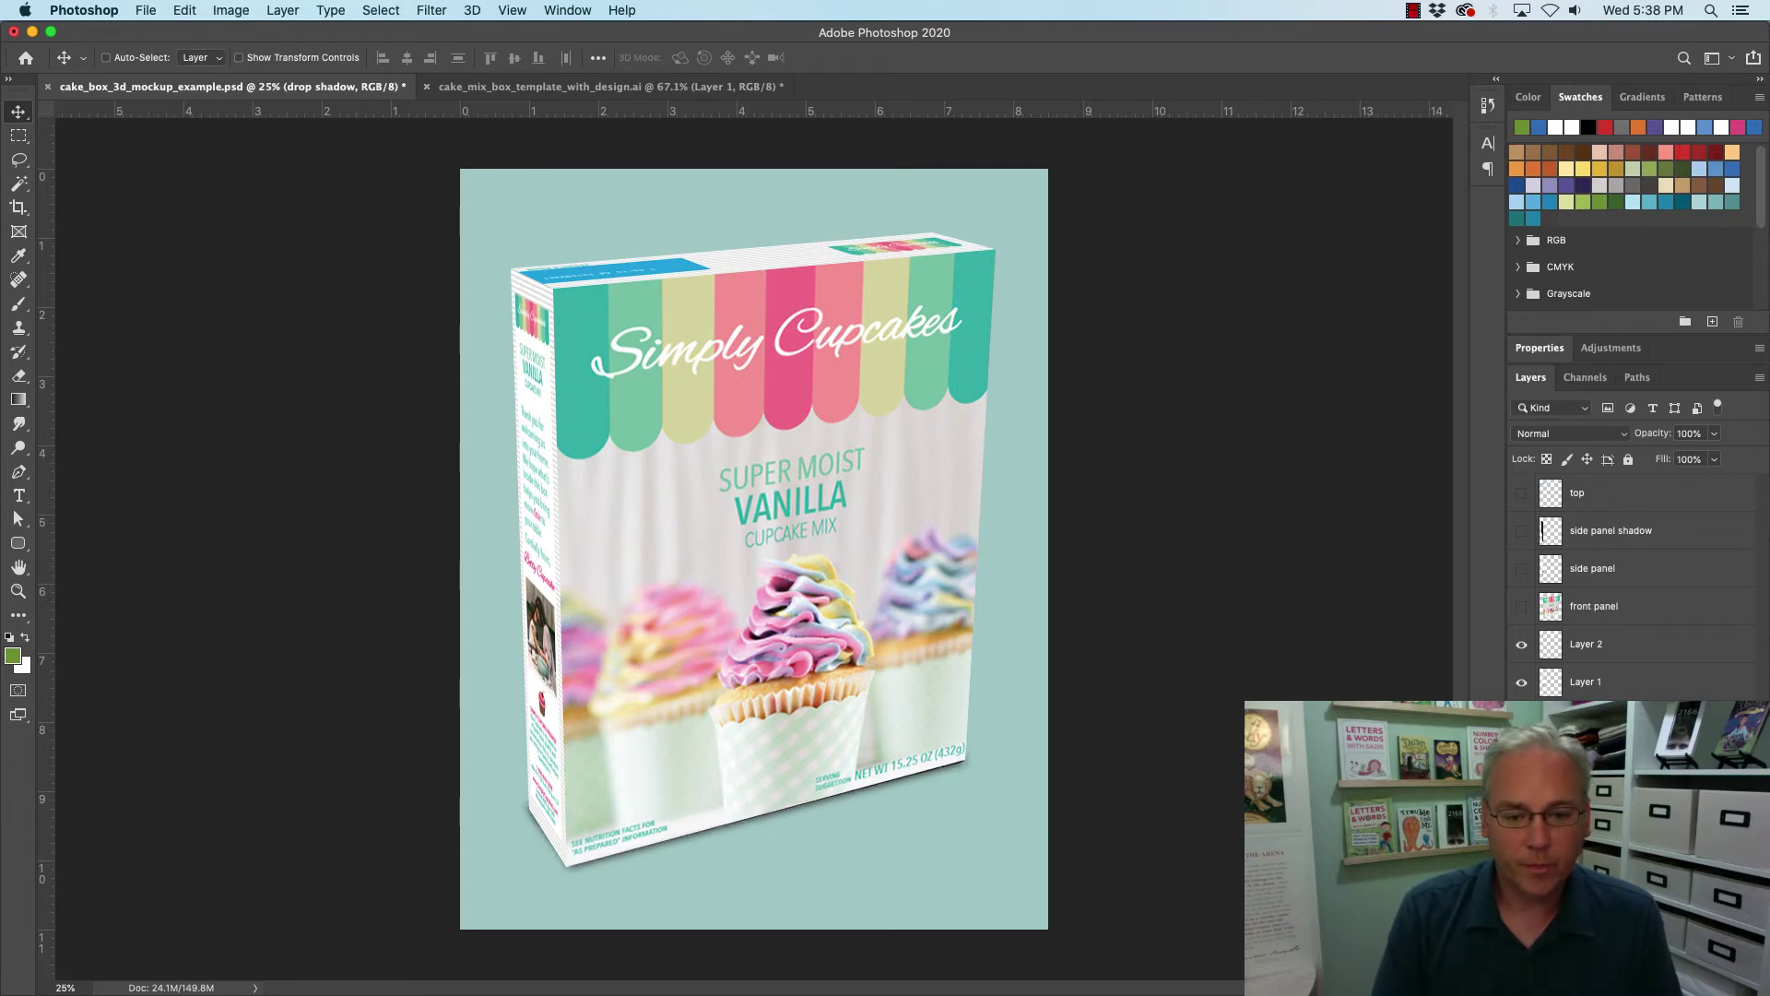
pyautogui.press('Up')
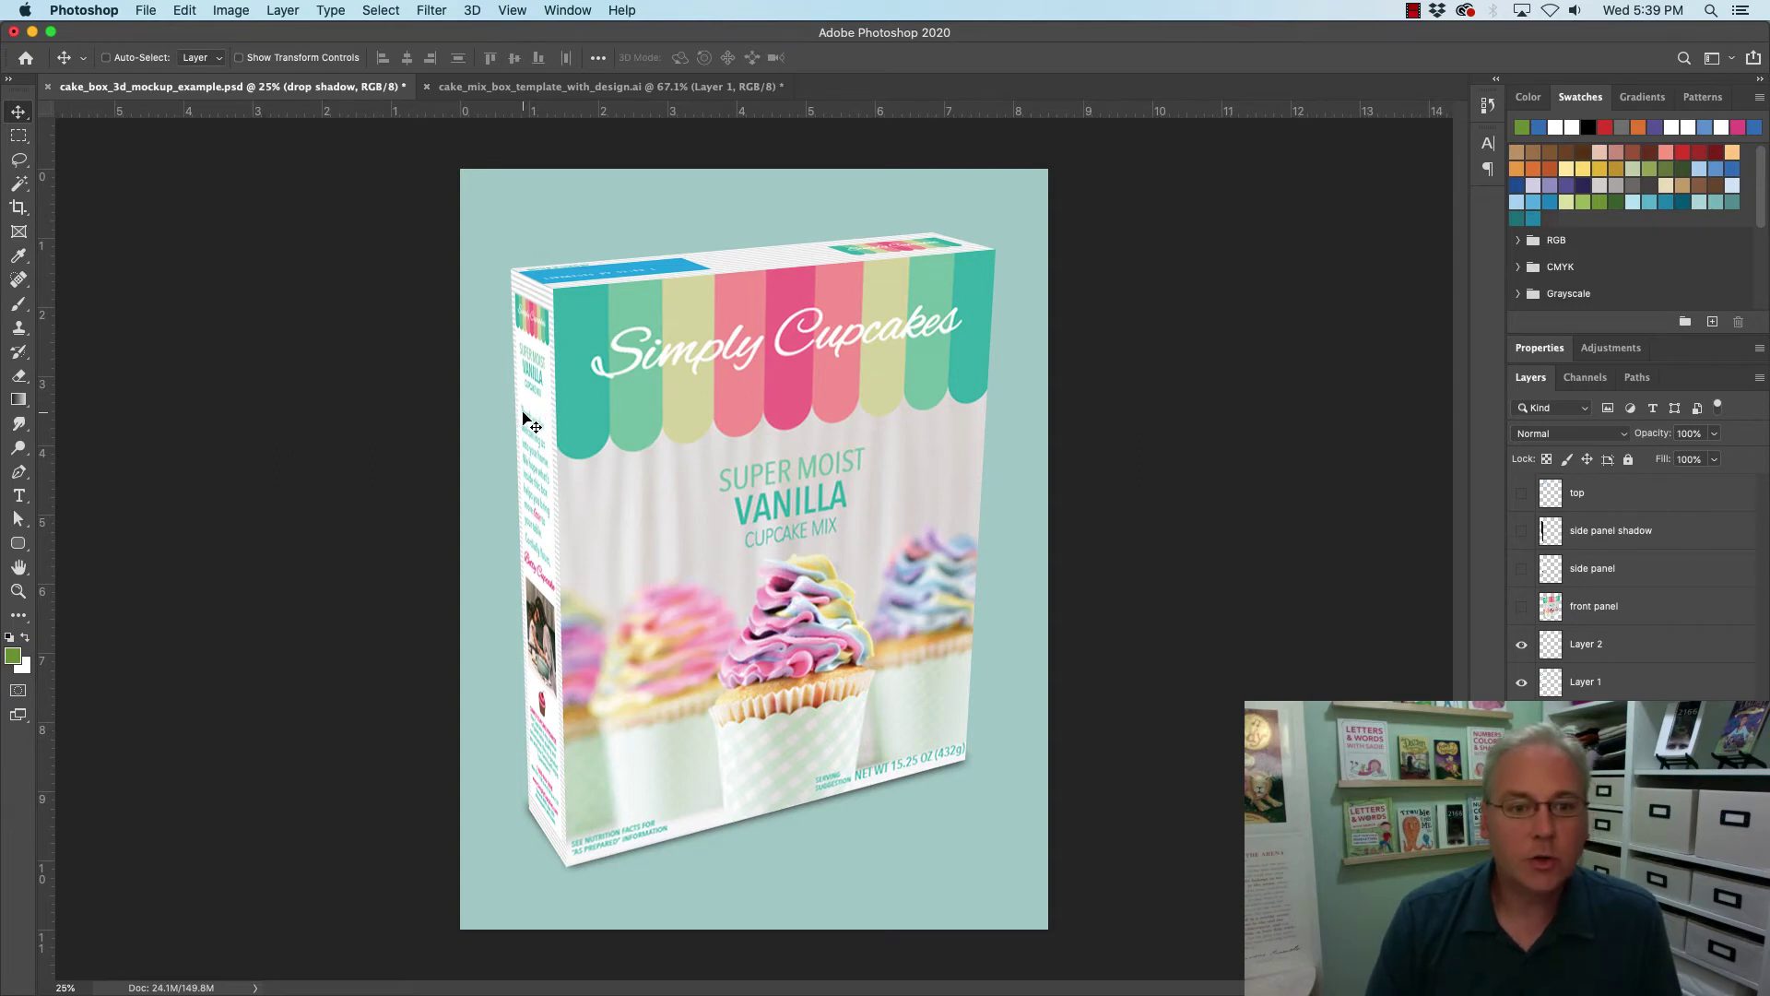
# Rename Layer 1, which holds the side panel artwork, to side.
pyautogui.click(1632, 668)
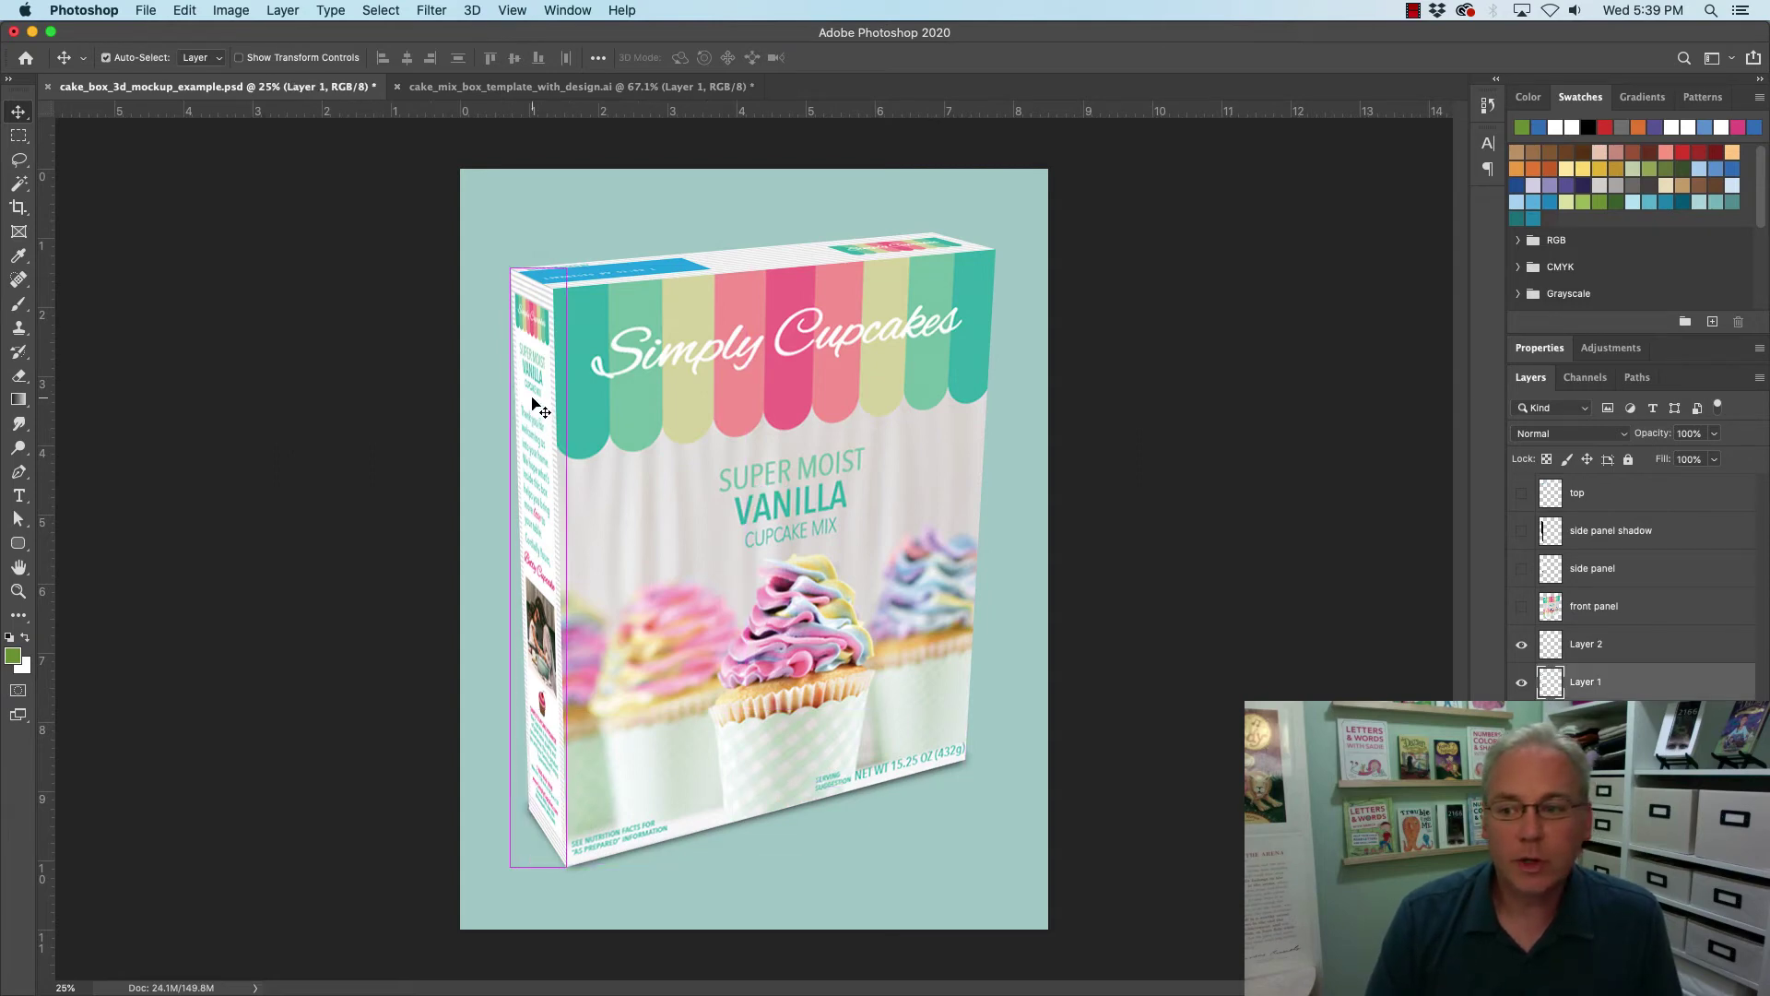
pyautogui.doubleClick(1579, 682)
pyautogui.write('side')
pyautogui.press('Return')
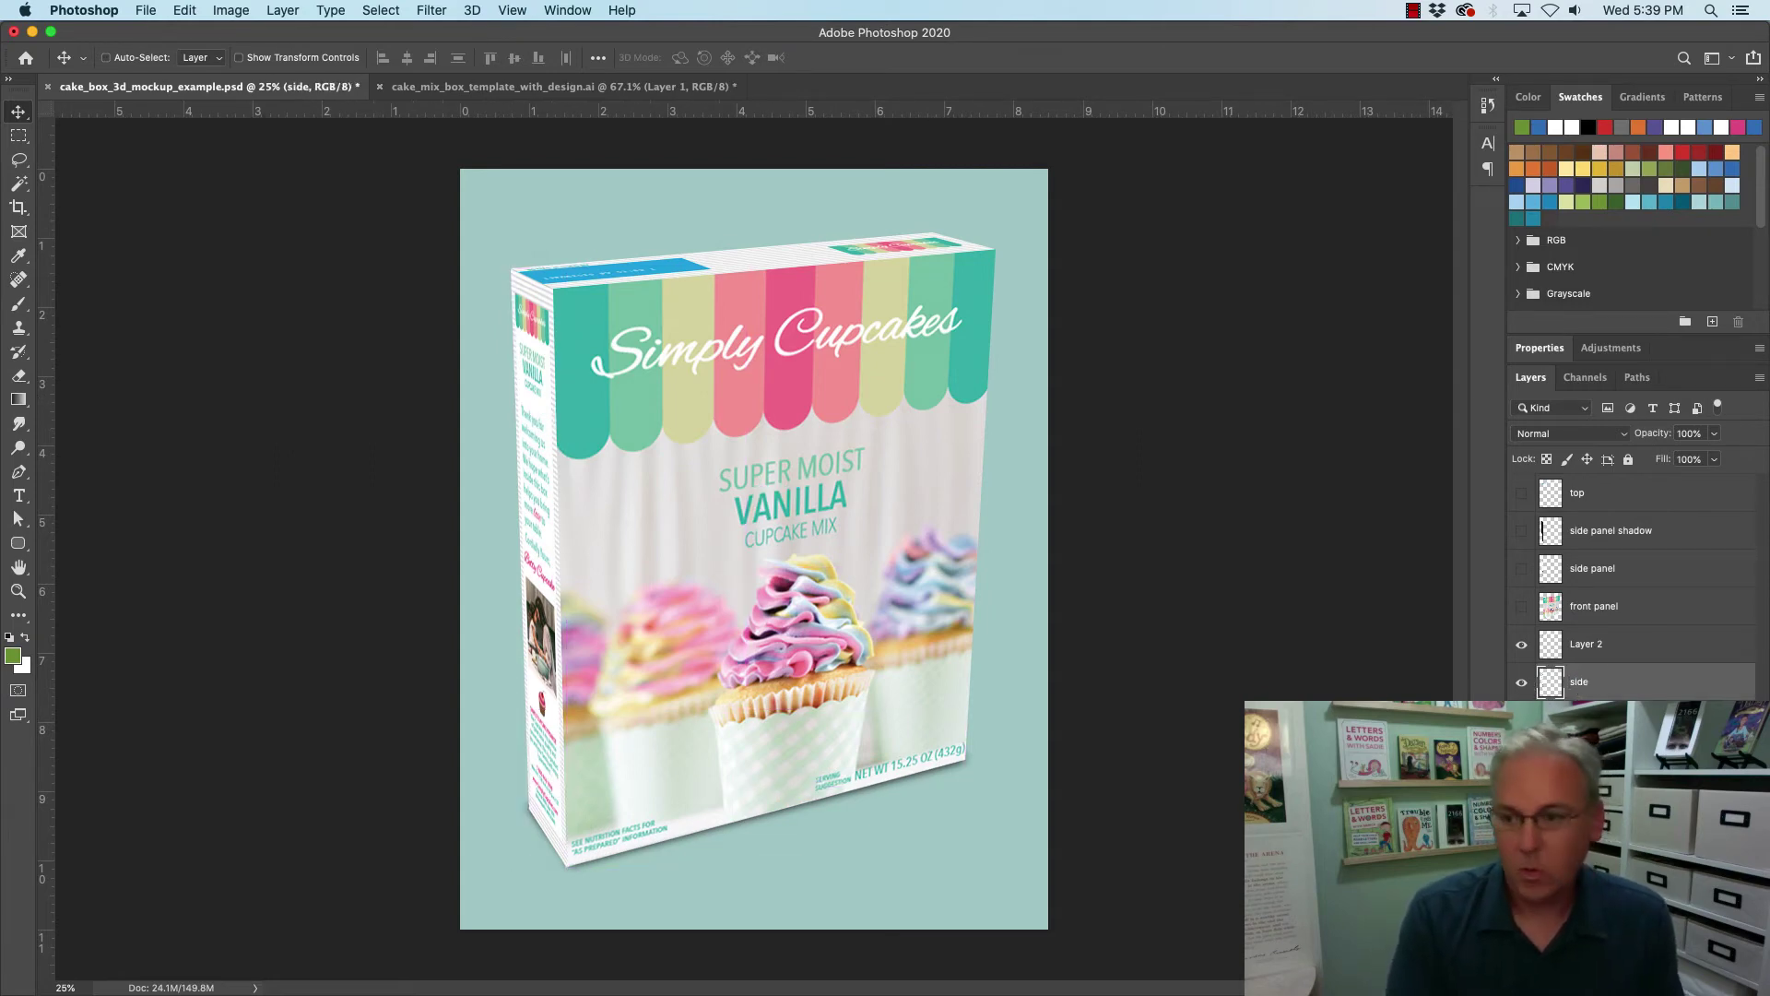
# Toggle Layer 2's visibility to identify its content and rename the layer to top.
pyautogui.click(1522, 644)
pyautogui.click(1522, 644)
pyautogui.doubleClick(1586, 644)
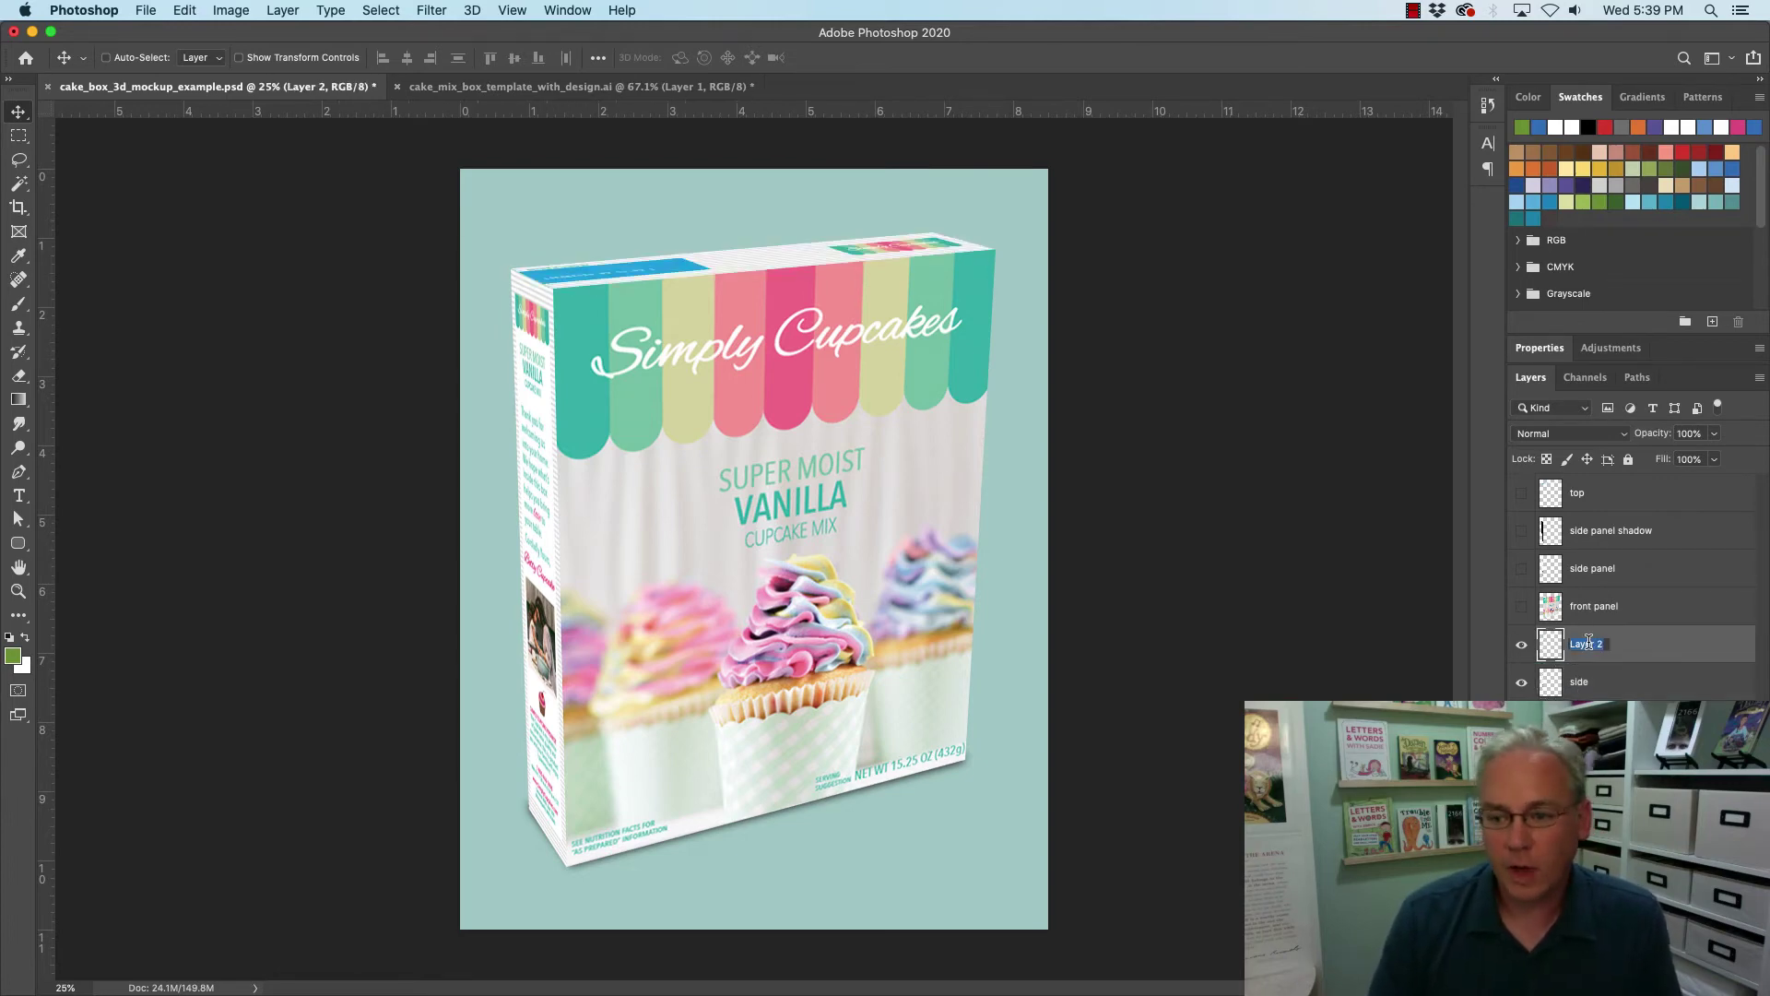
pyautogui.write('top')
pyautogui.press('Return')
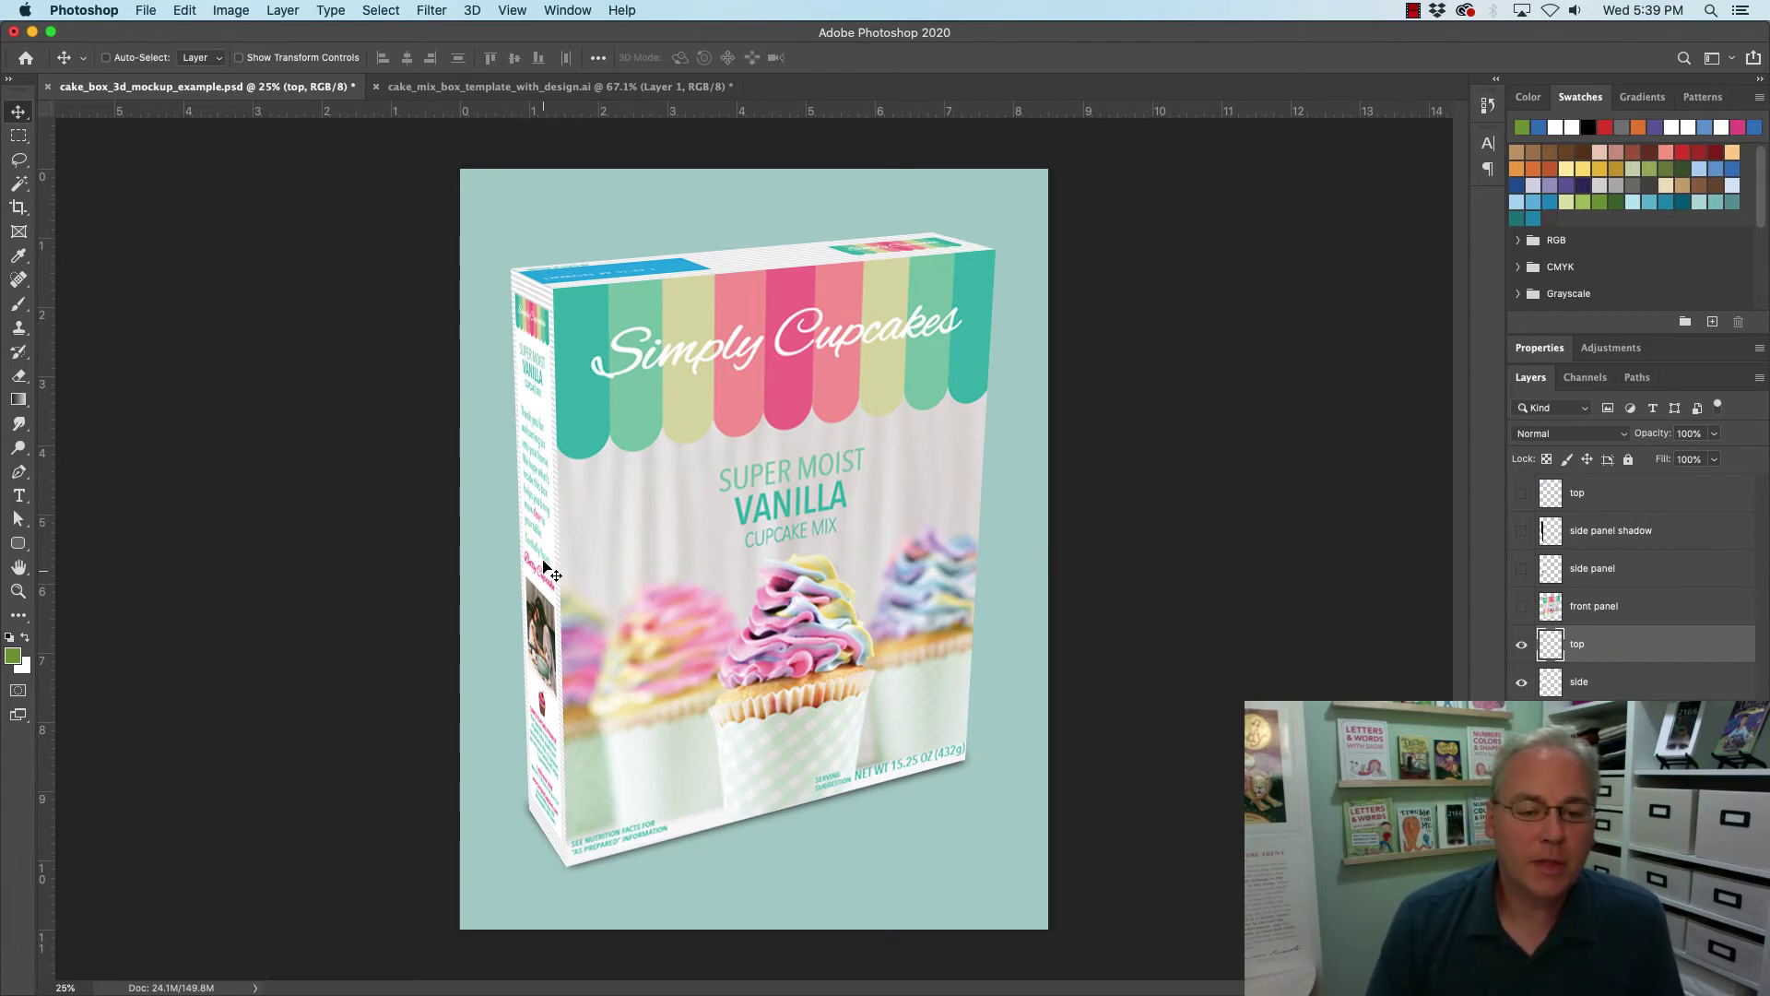
# Load the side layer's outline as a selection and add a new layer named side shadow above it.
pyautogui.click(1555, 687)
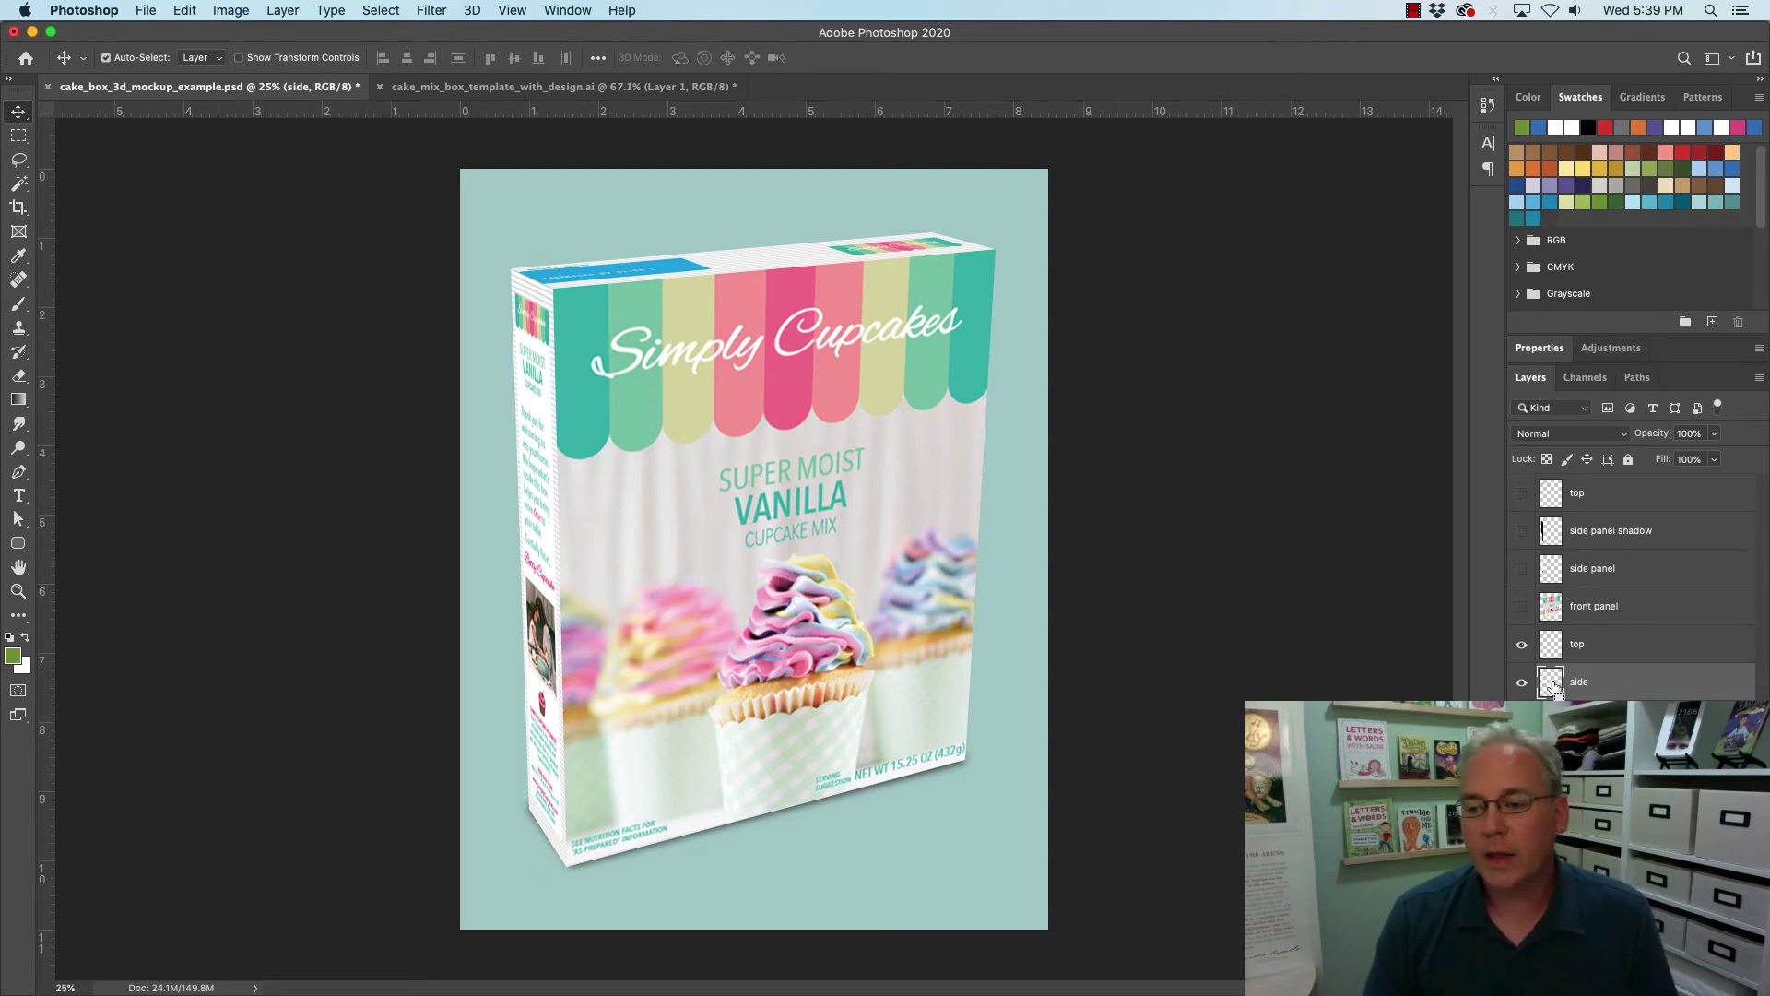
pyautogui.keyDown('super'); pyautogui.click(1553, 687); pyautogui.keyUp('super')
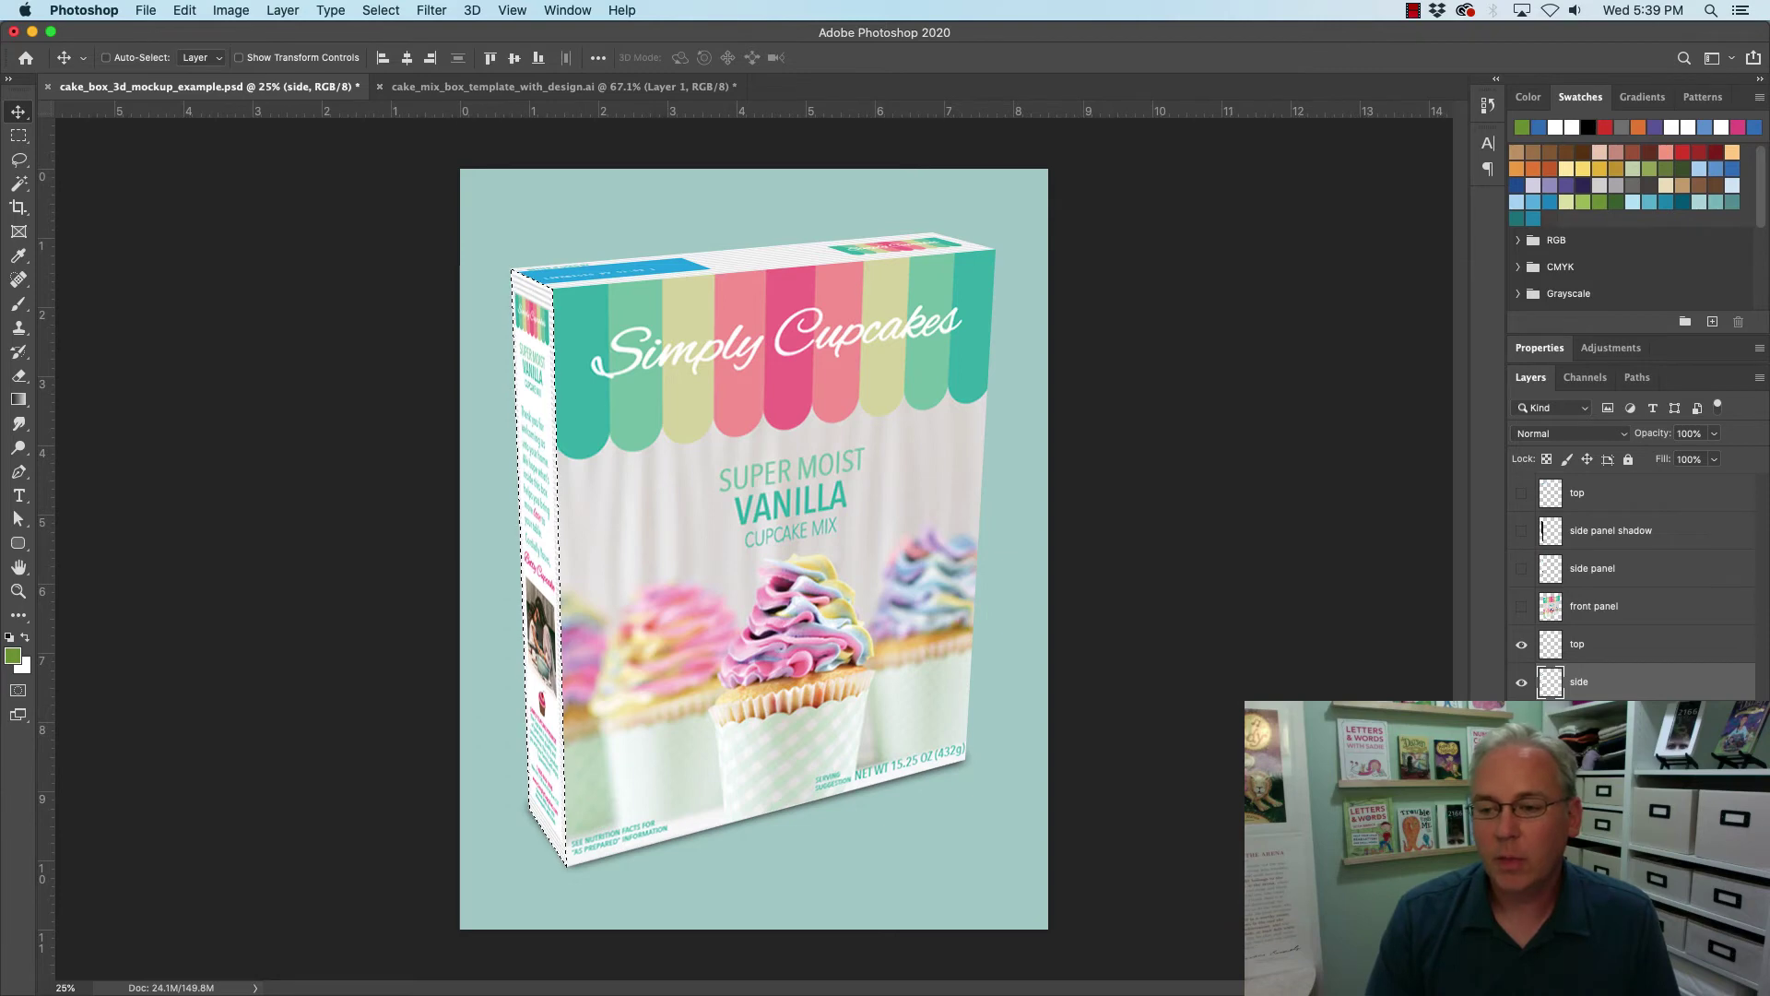
pyautogui.press('alt+shift+super+n')
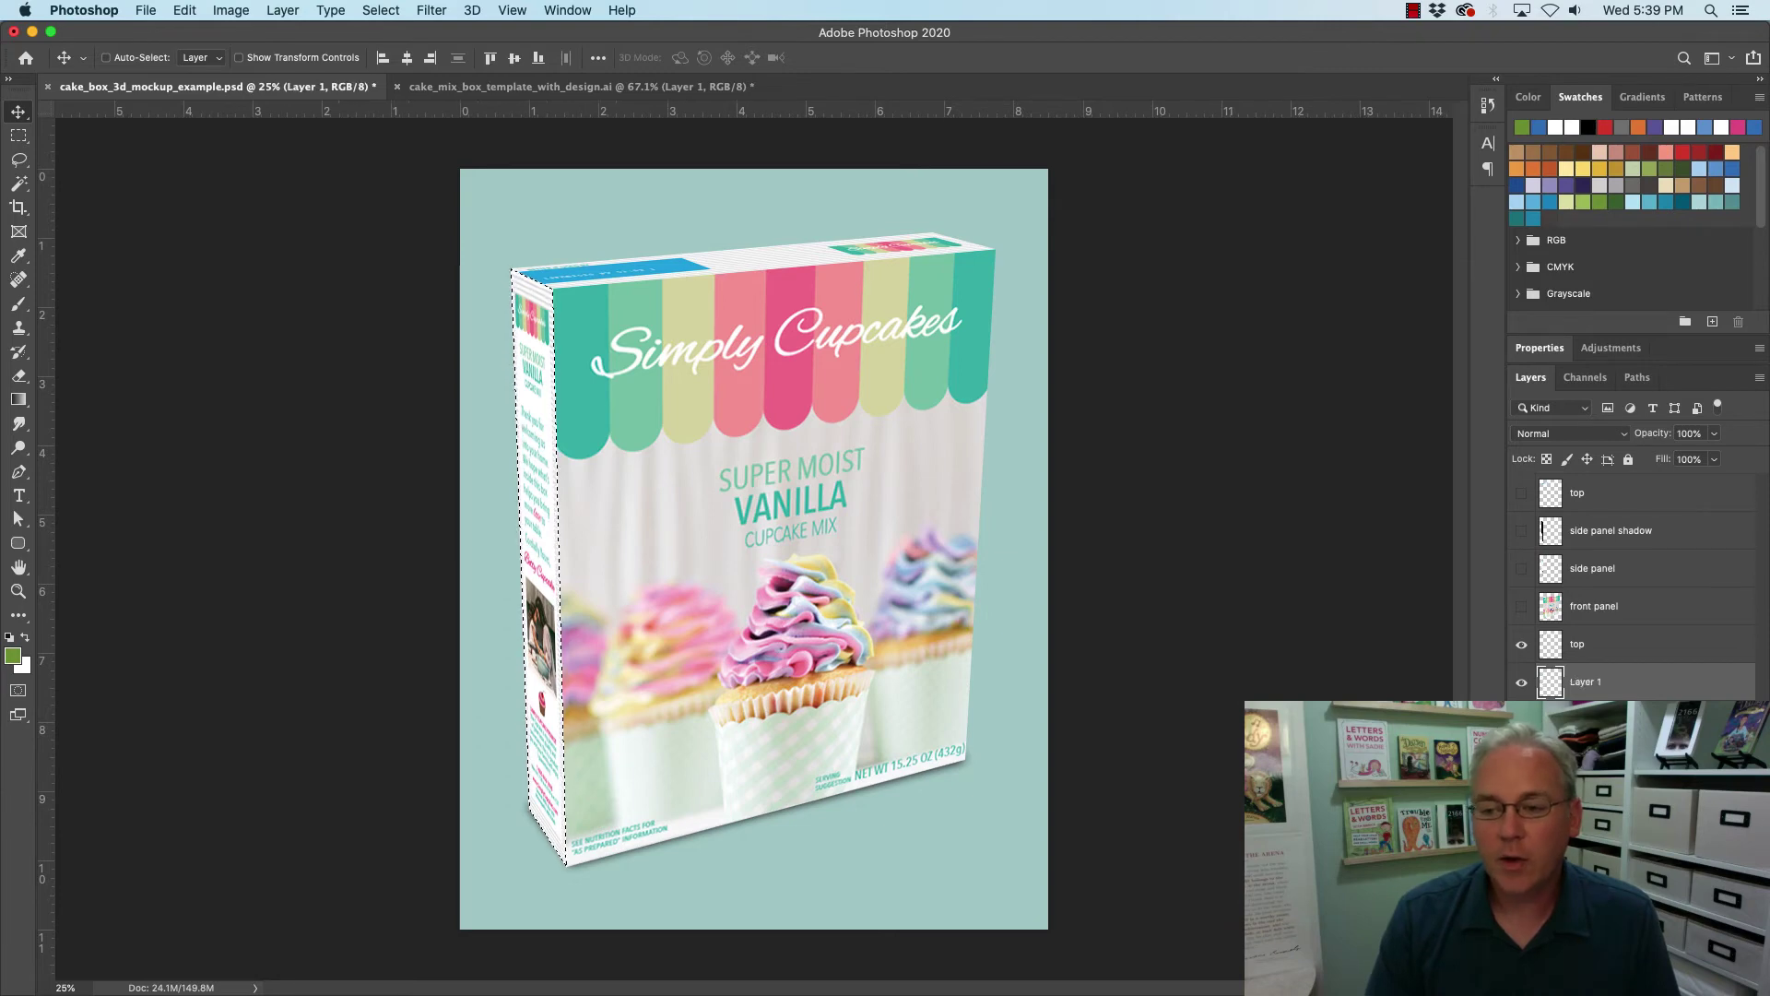
pyautogui.doubleClick(1585, 683)
pyautogui.write('side s')
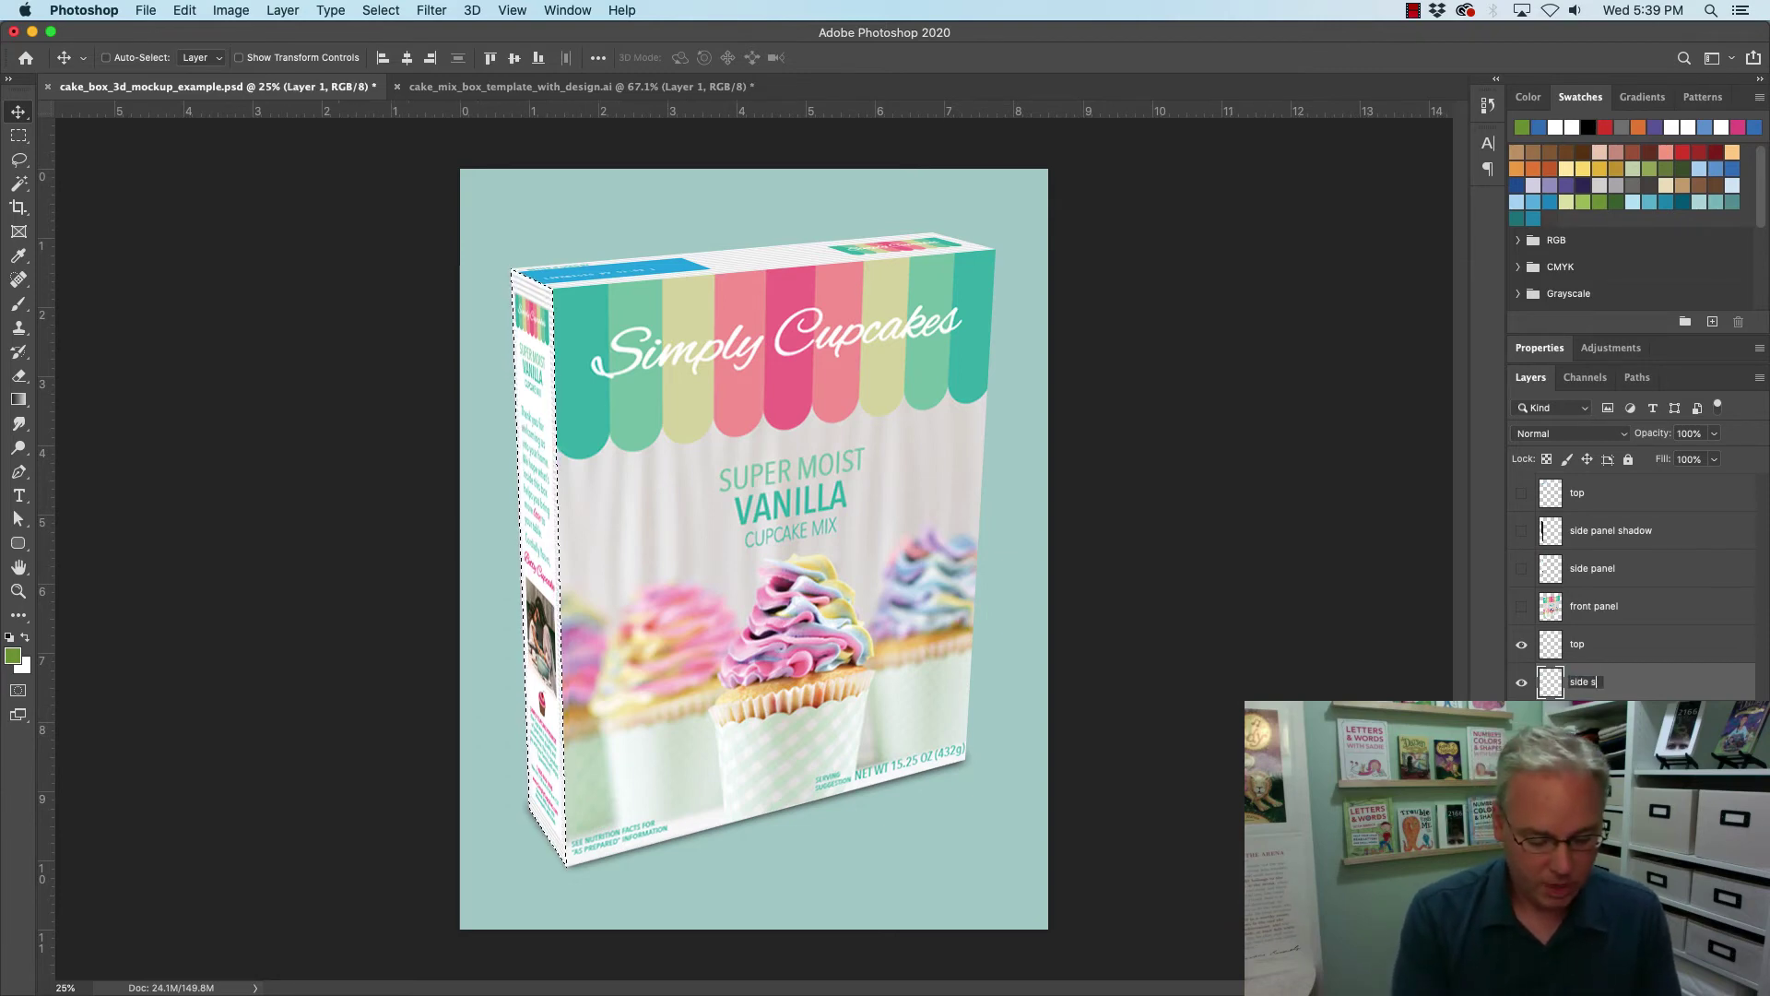
pyautogui.write('hadow')
pyautogui.press('Return')
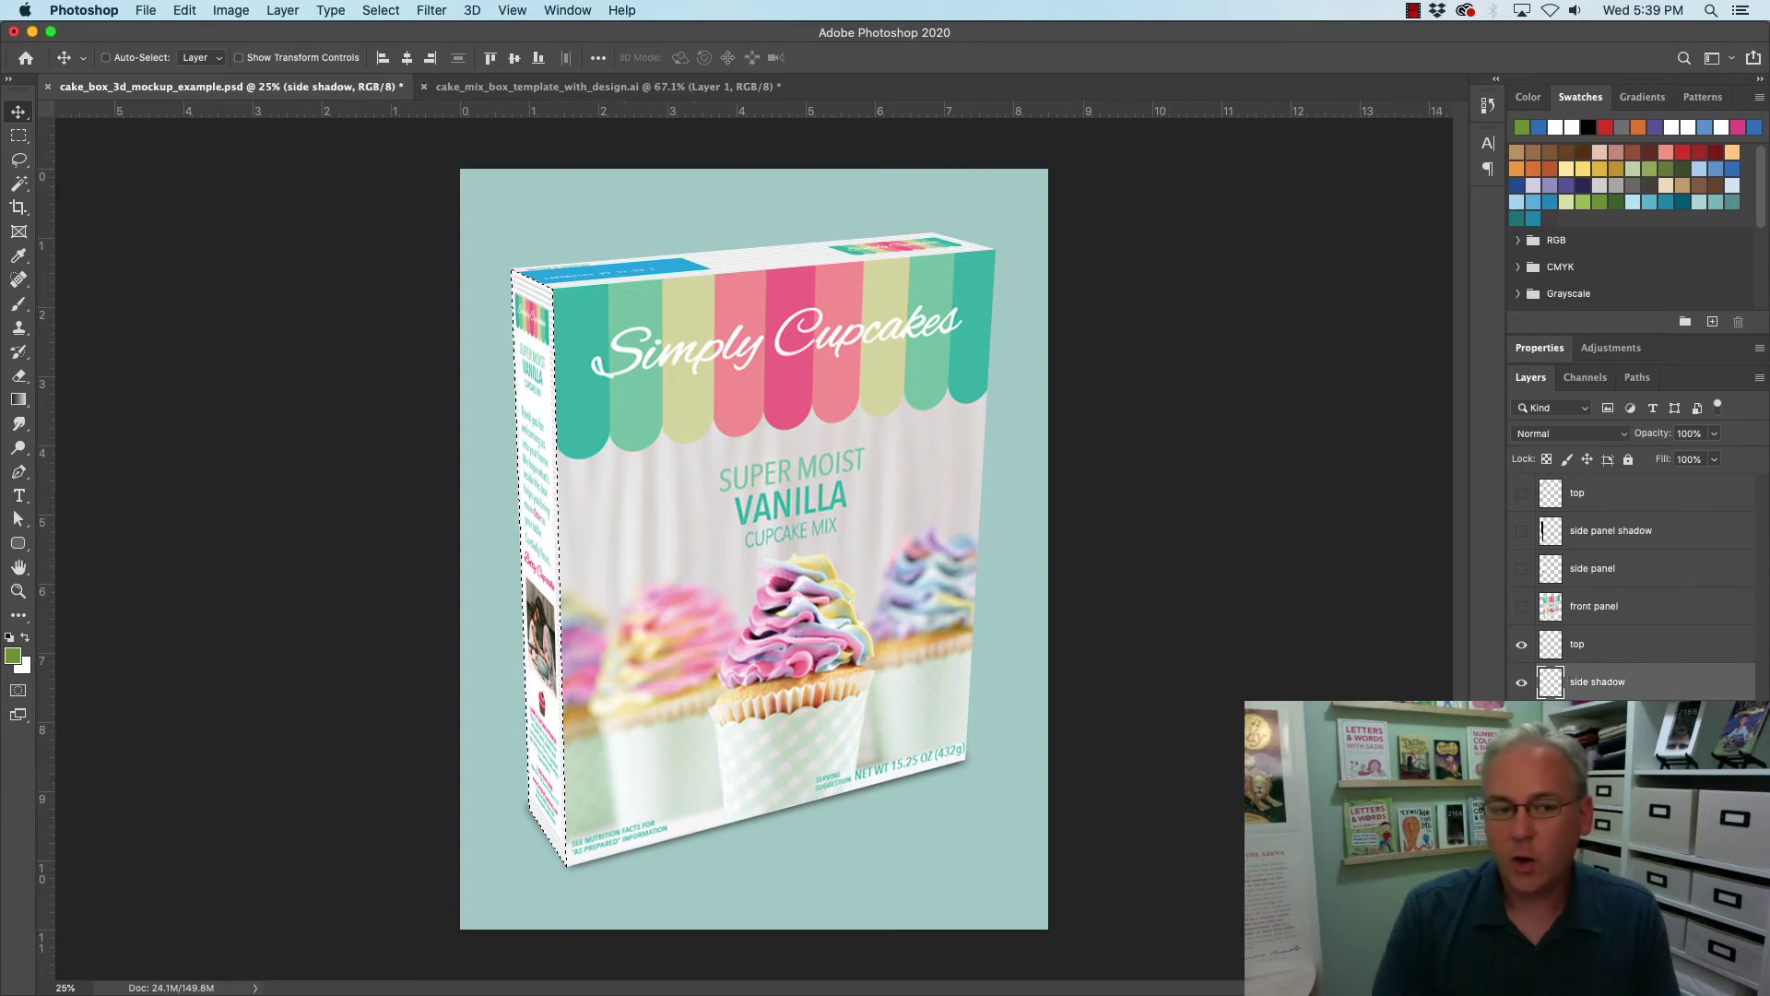
# Reset the foreground color to black, fill the side panel selection on the side shadow layer with it, and deselect.
pyautogui.click(11, 637)
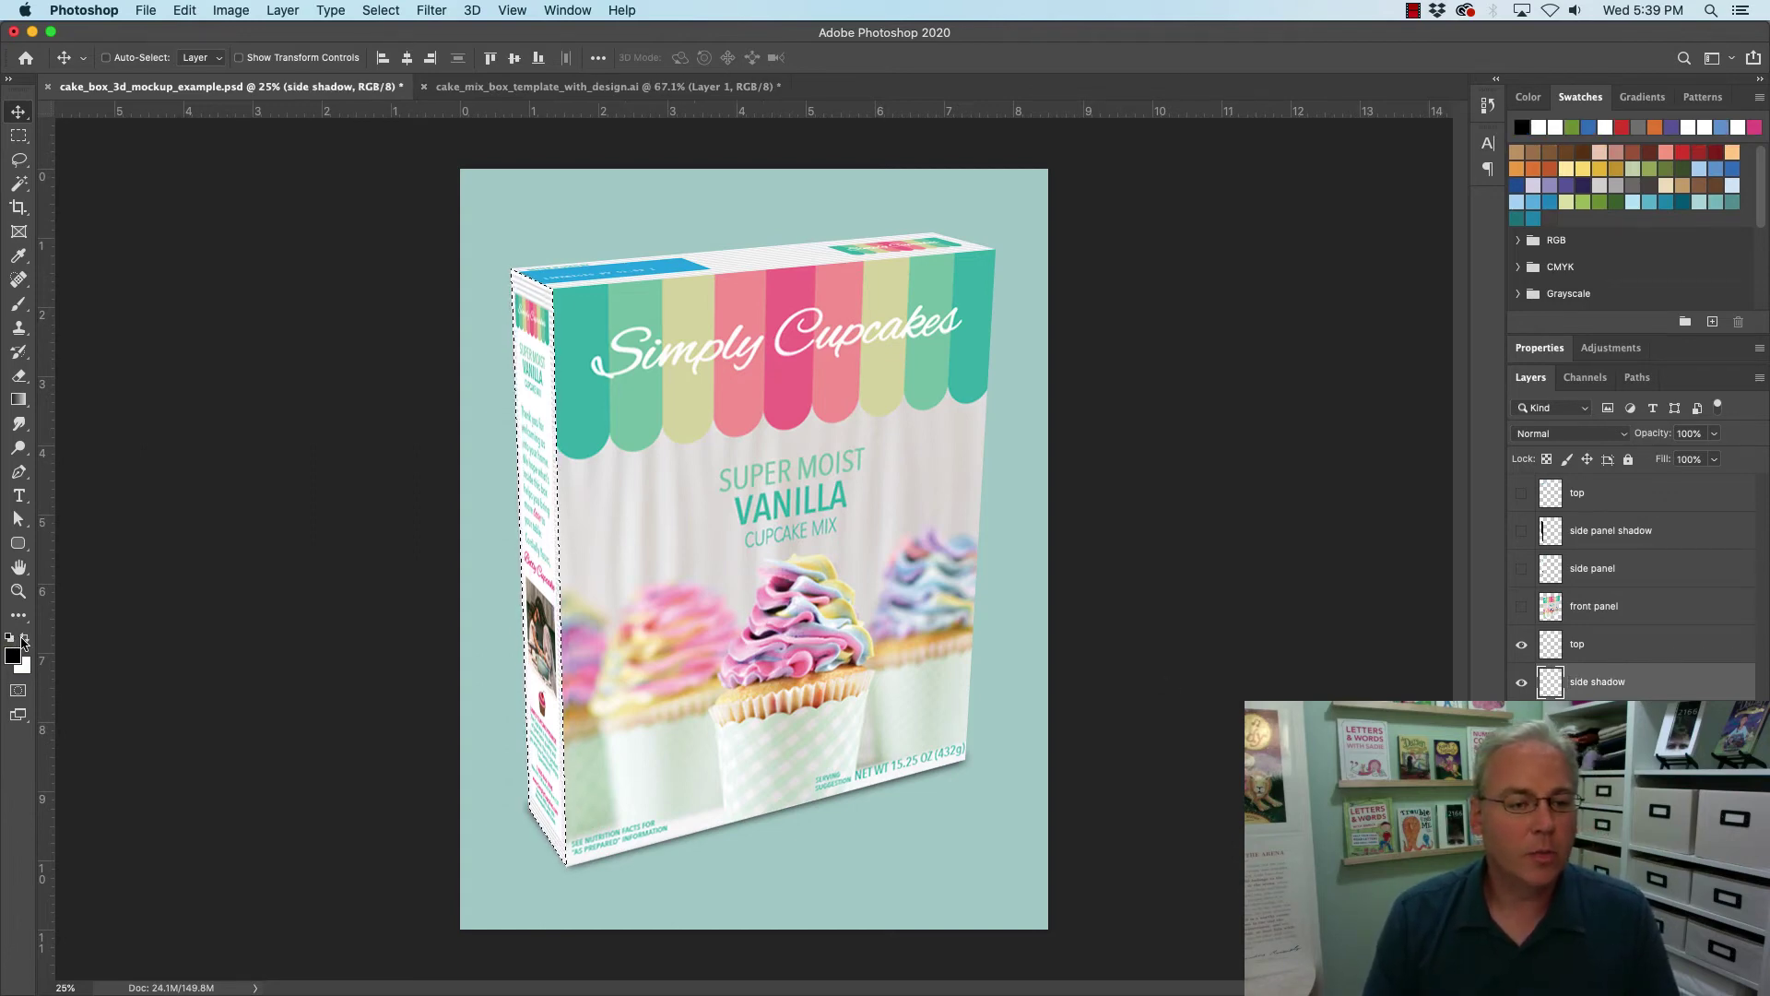
pyautogui.hotkey('alt', 'BackSpace')
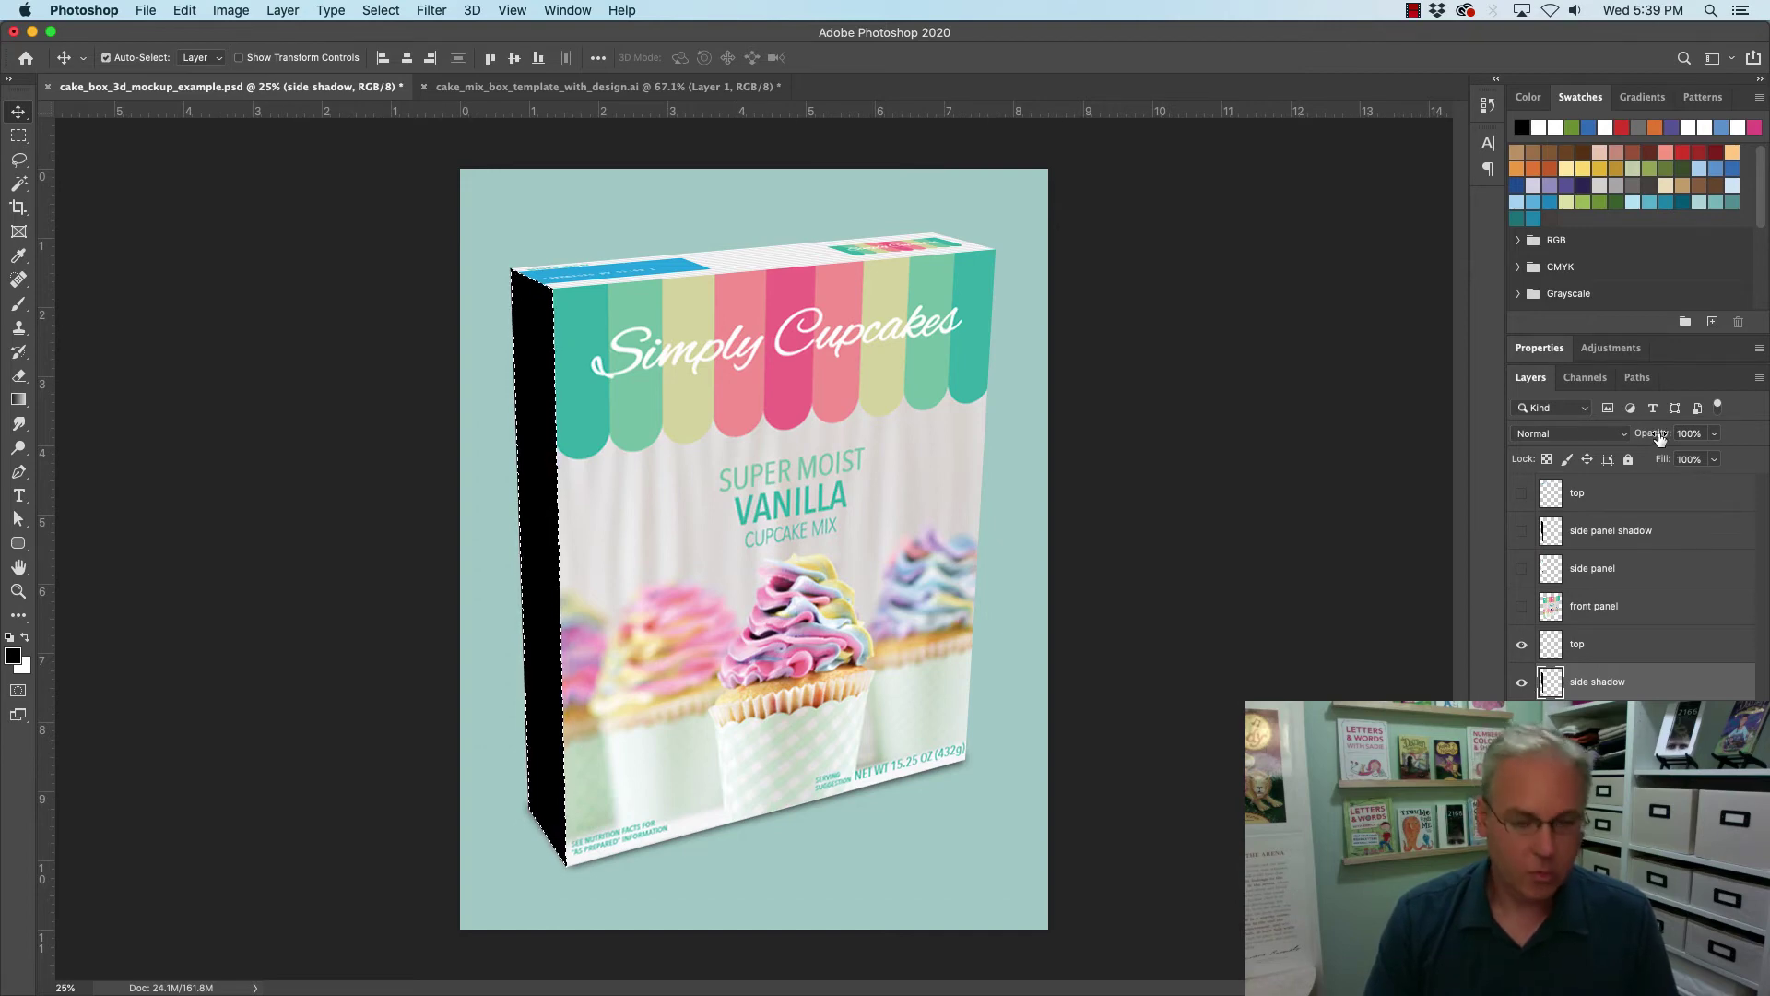
pyautogui.press('super+d')
# Lower the side shadow layer's opacity to 39% and compare the box with and without the shading.
pyautogui.moveTo(1660, 438); pyautogui.dragTo(1609, 440)
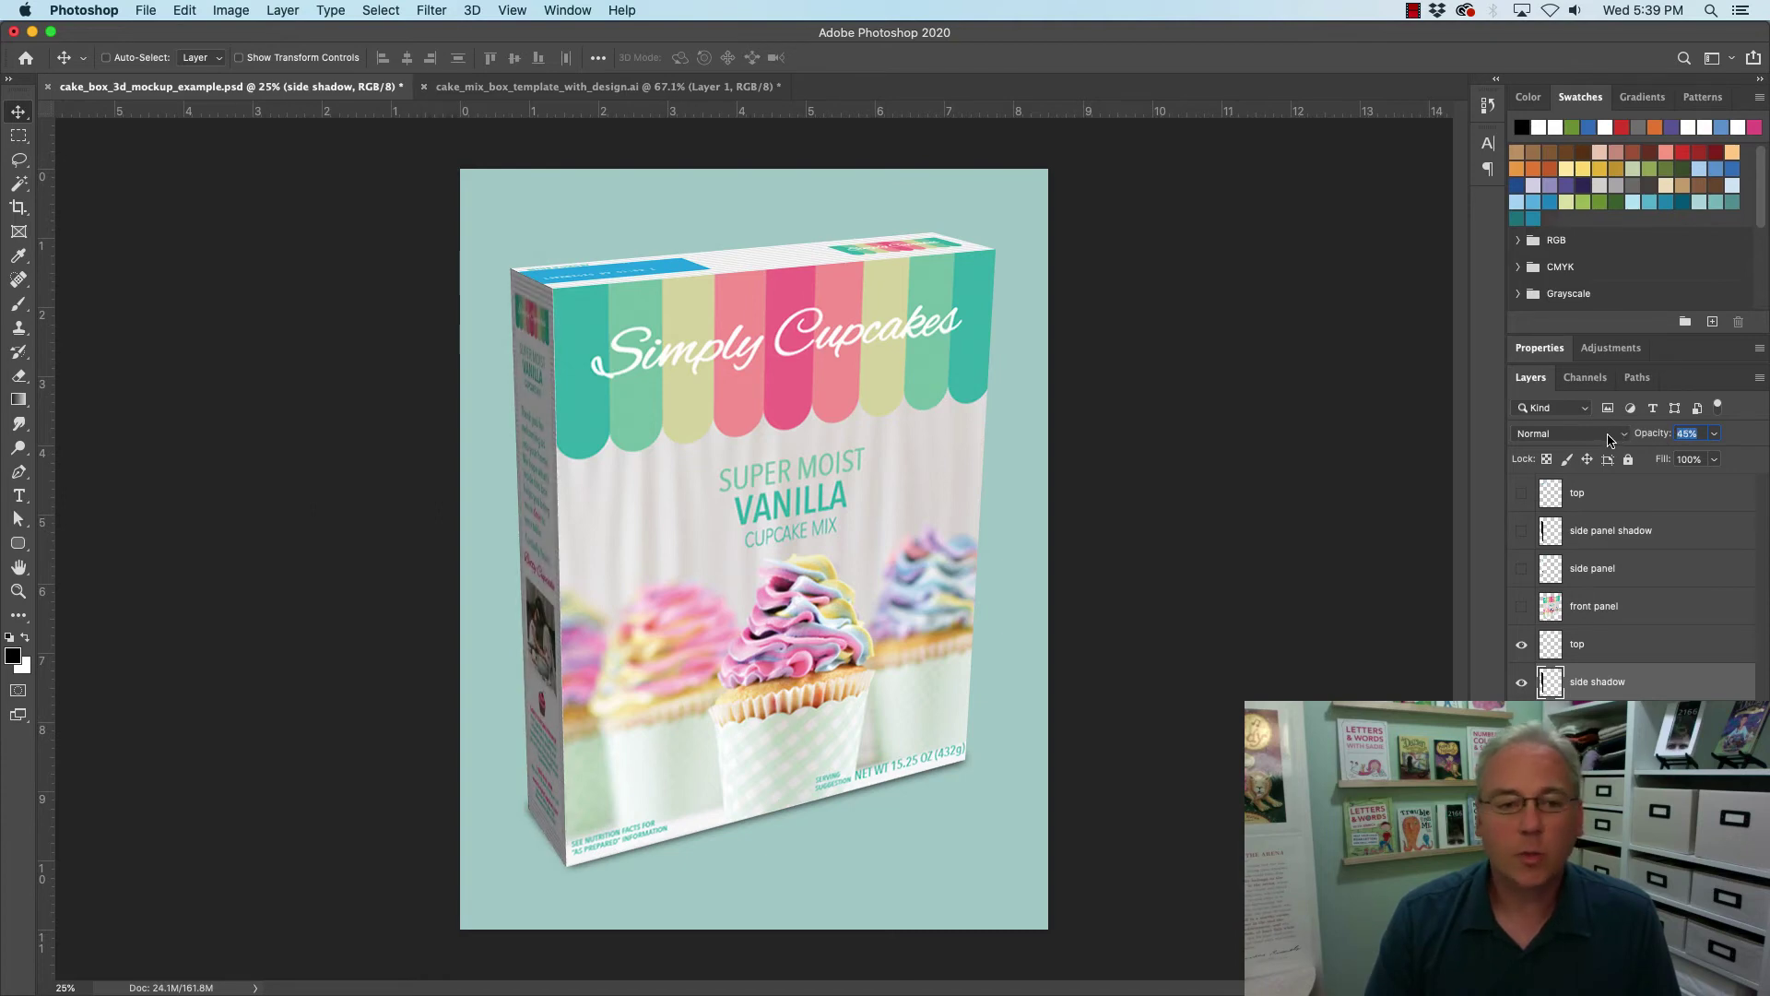
pyautogui.moveTo(1604, 439); pyautogui.dragTo(1602, 440)
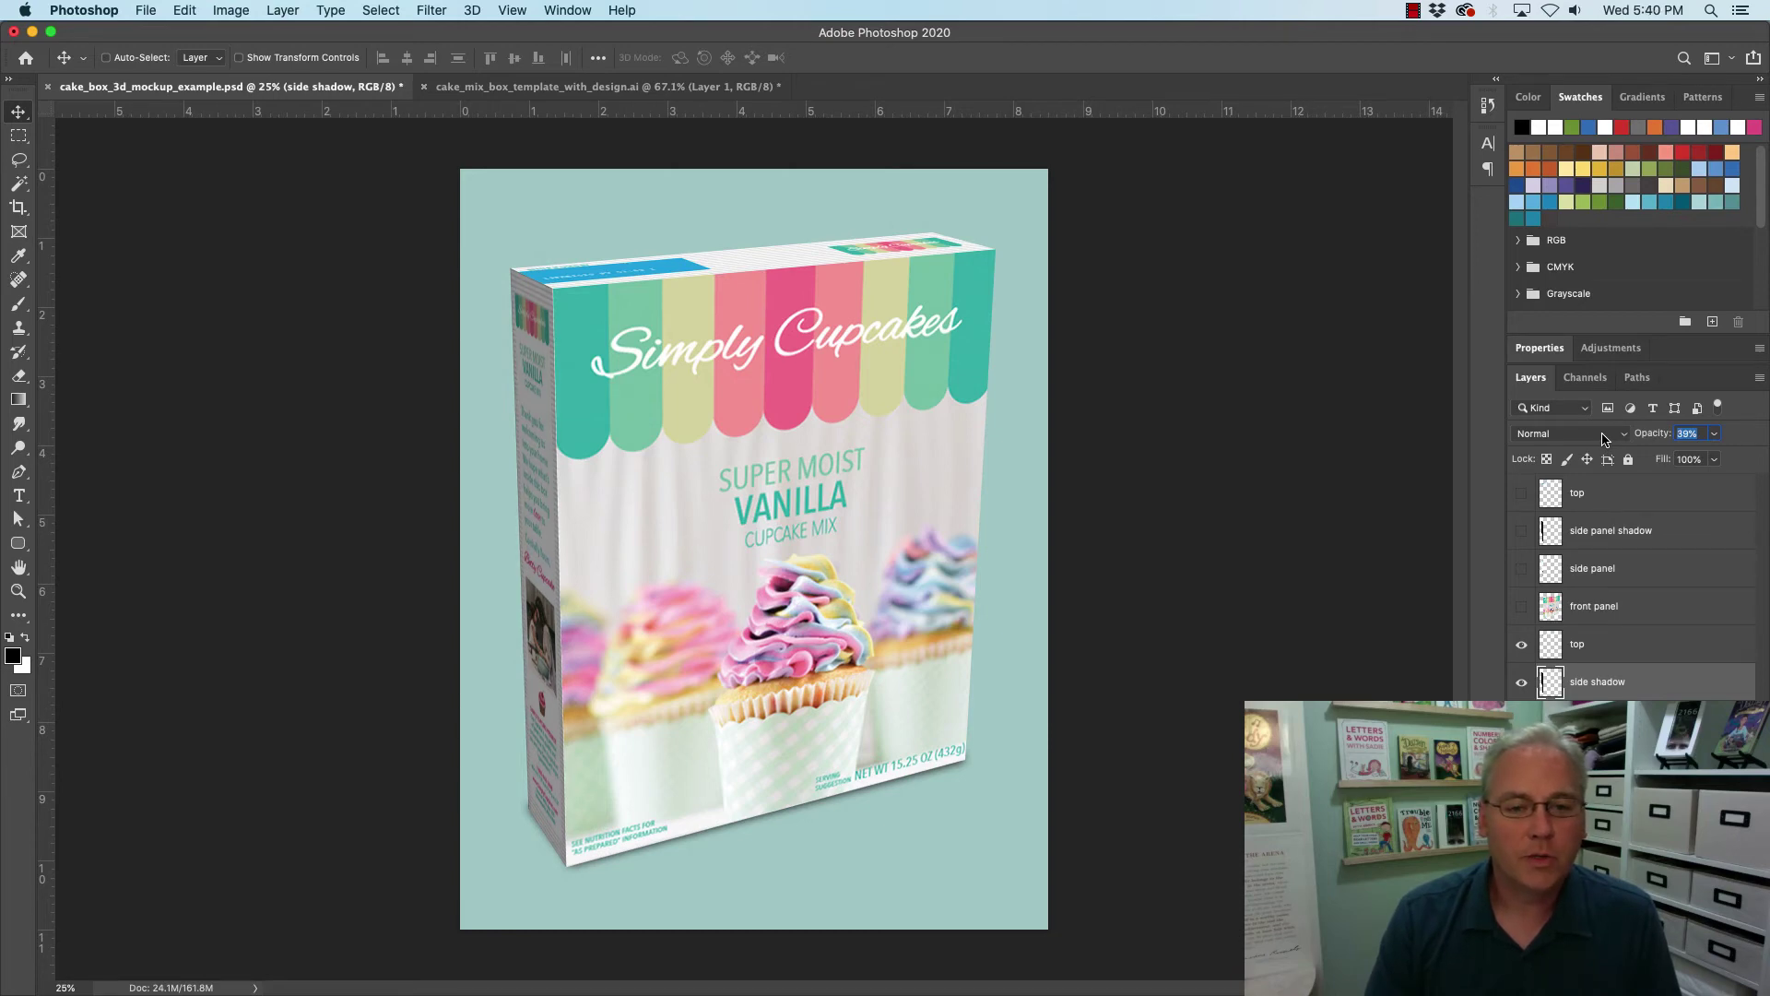
pyautogui.moveTo(1604, 439); pyautogui.dragTo(1605, 440)
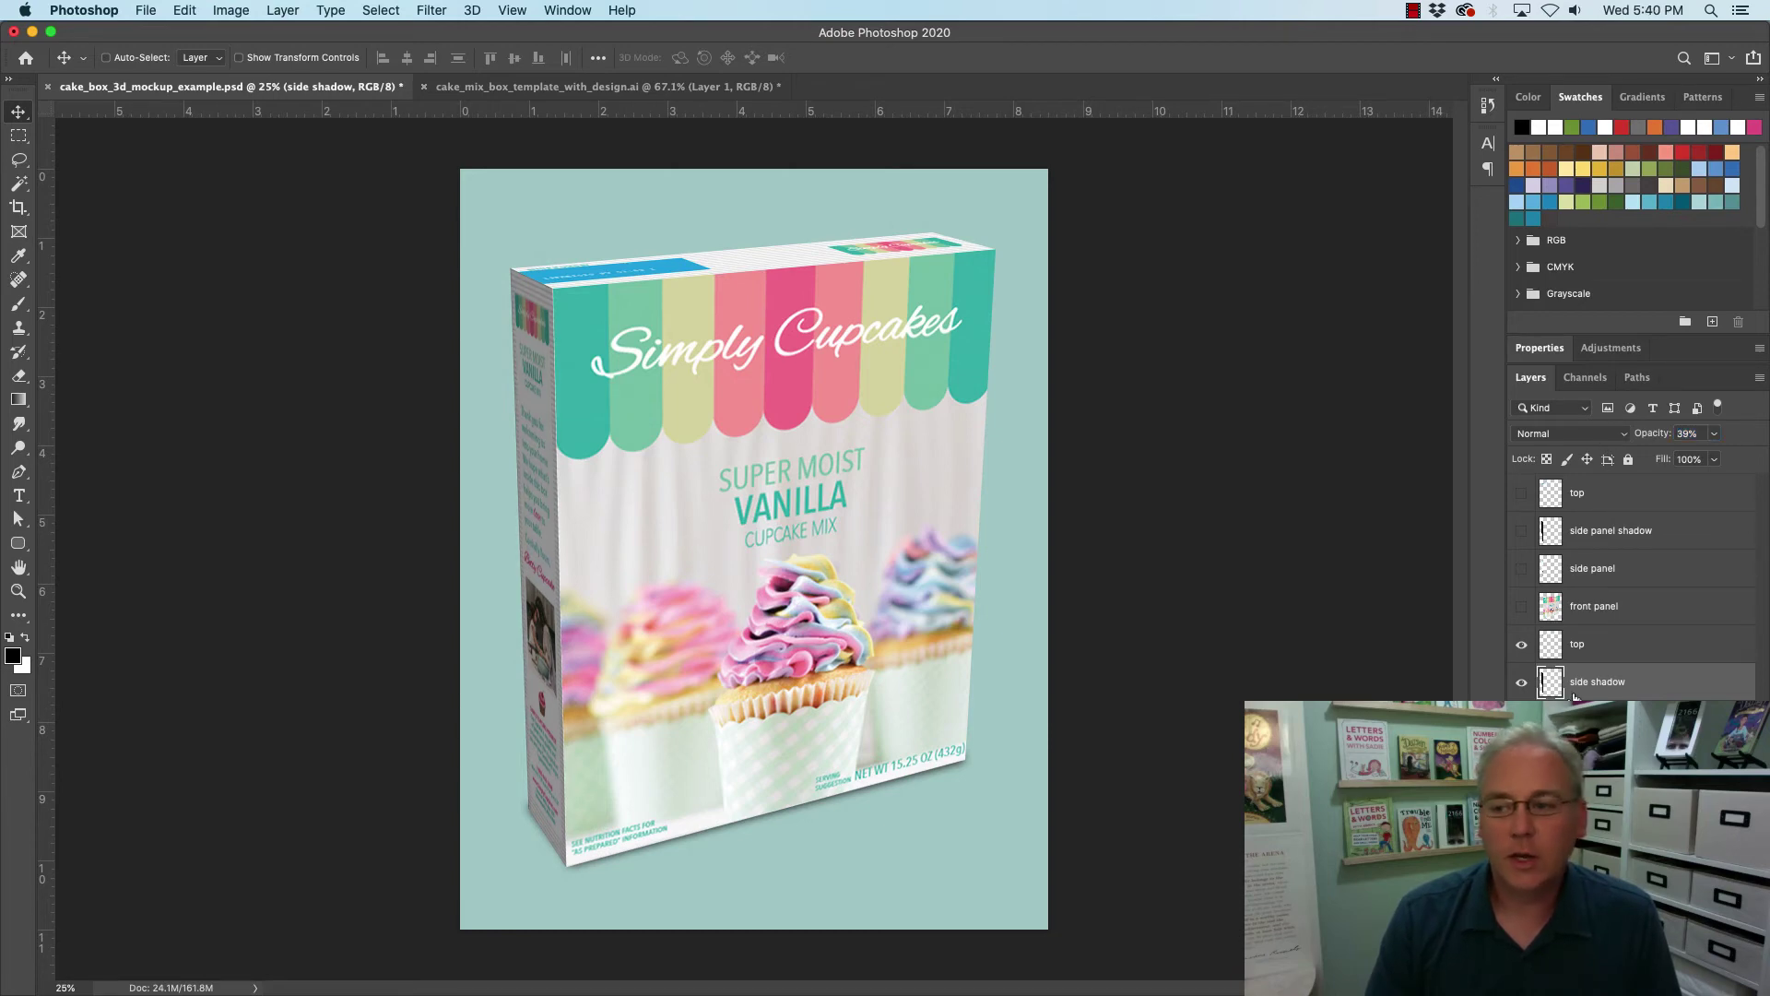
pyautogui.click(1522, 684)
pyautogui.click(1522, 684)
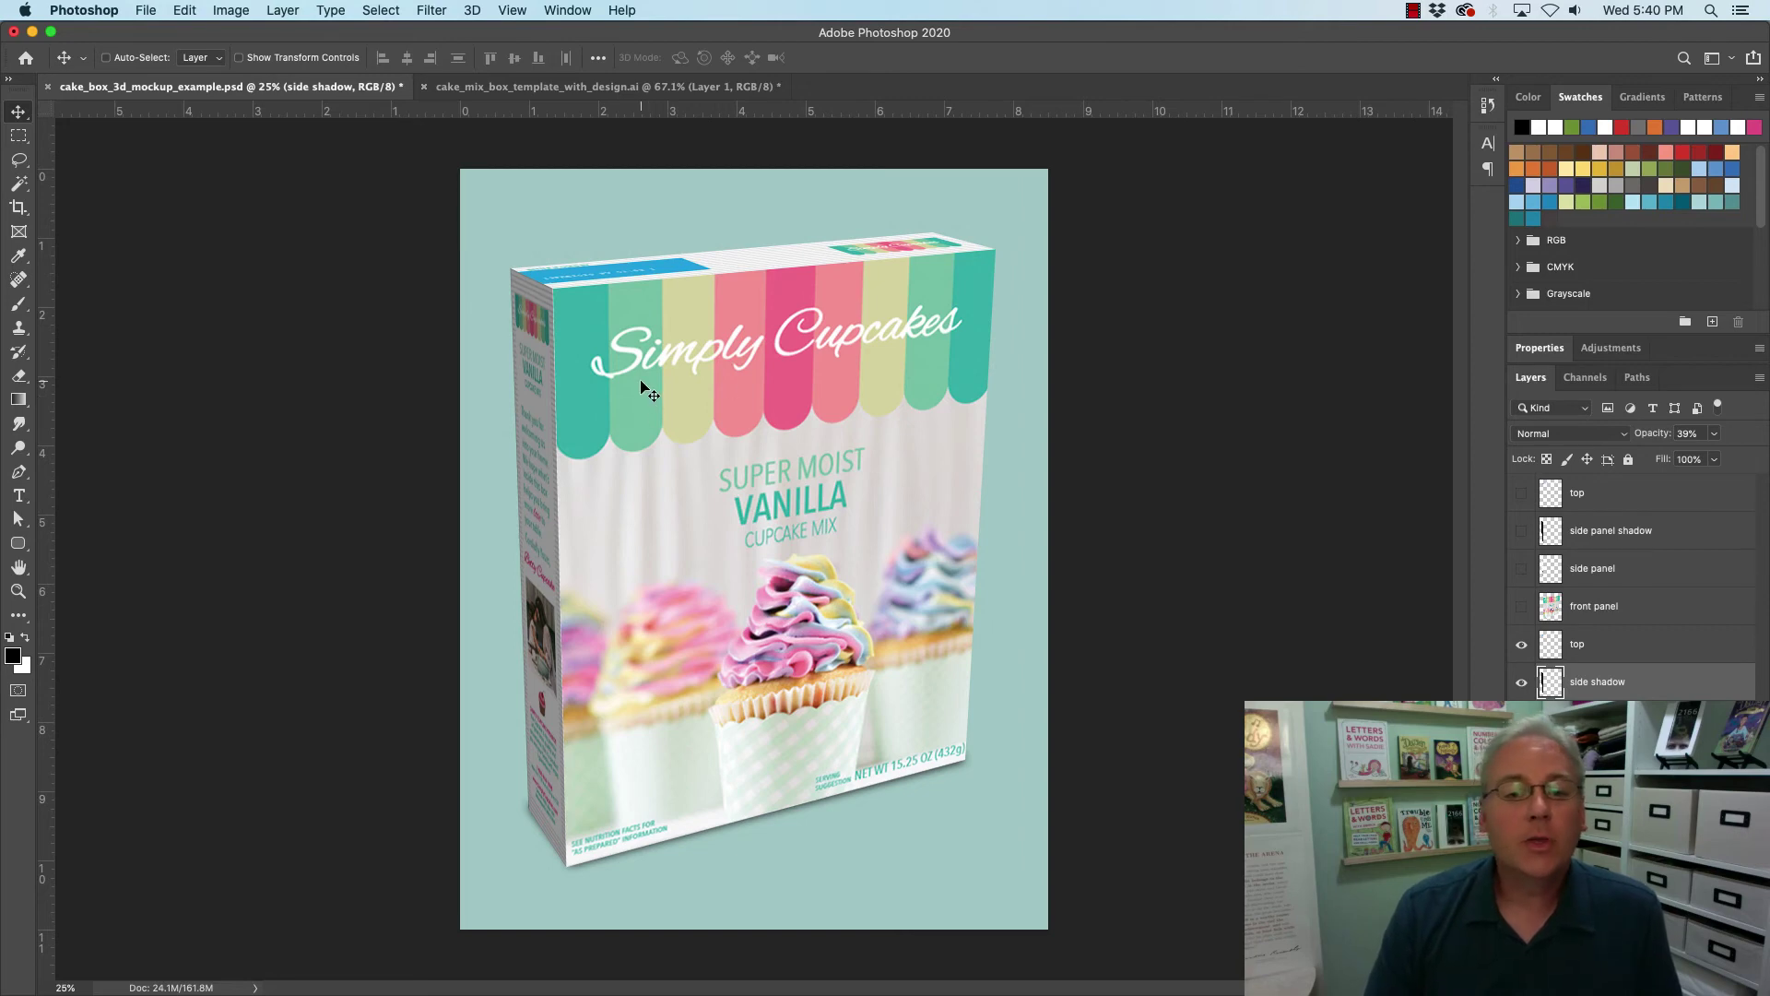
# Review the whole flat layout in cake_mix_box_template_with_design.ai, clear its selection, and return to the cake_box_3d_mockup_example.psd document.
pyautogui.click(521, 87)
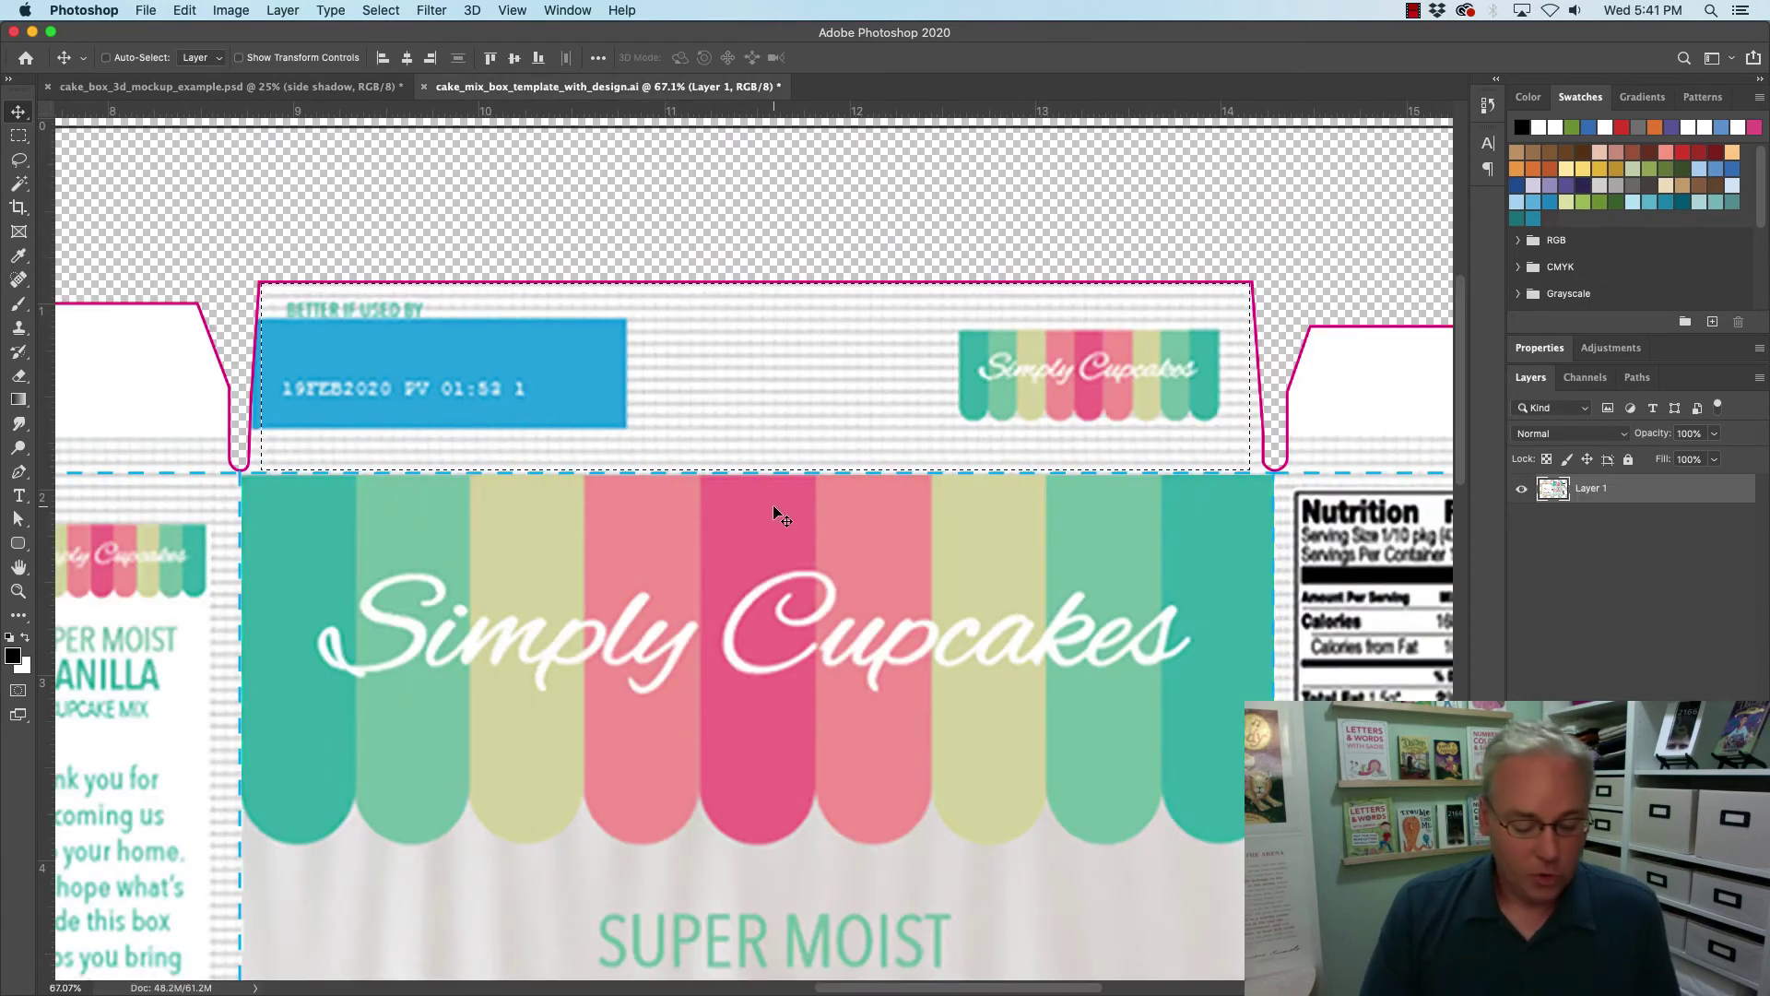
pyautogui.press('super+0')
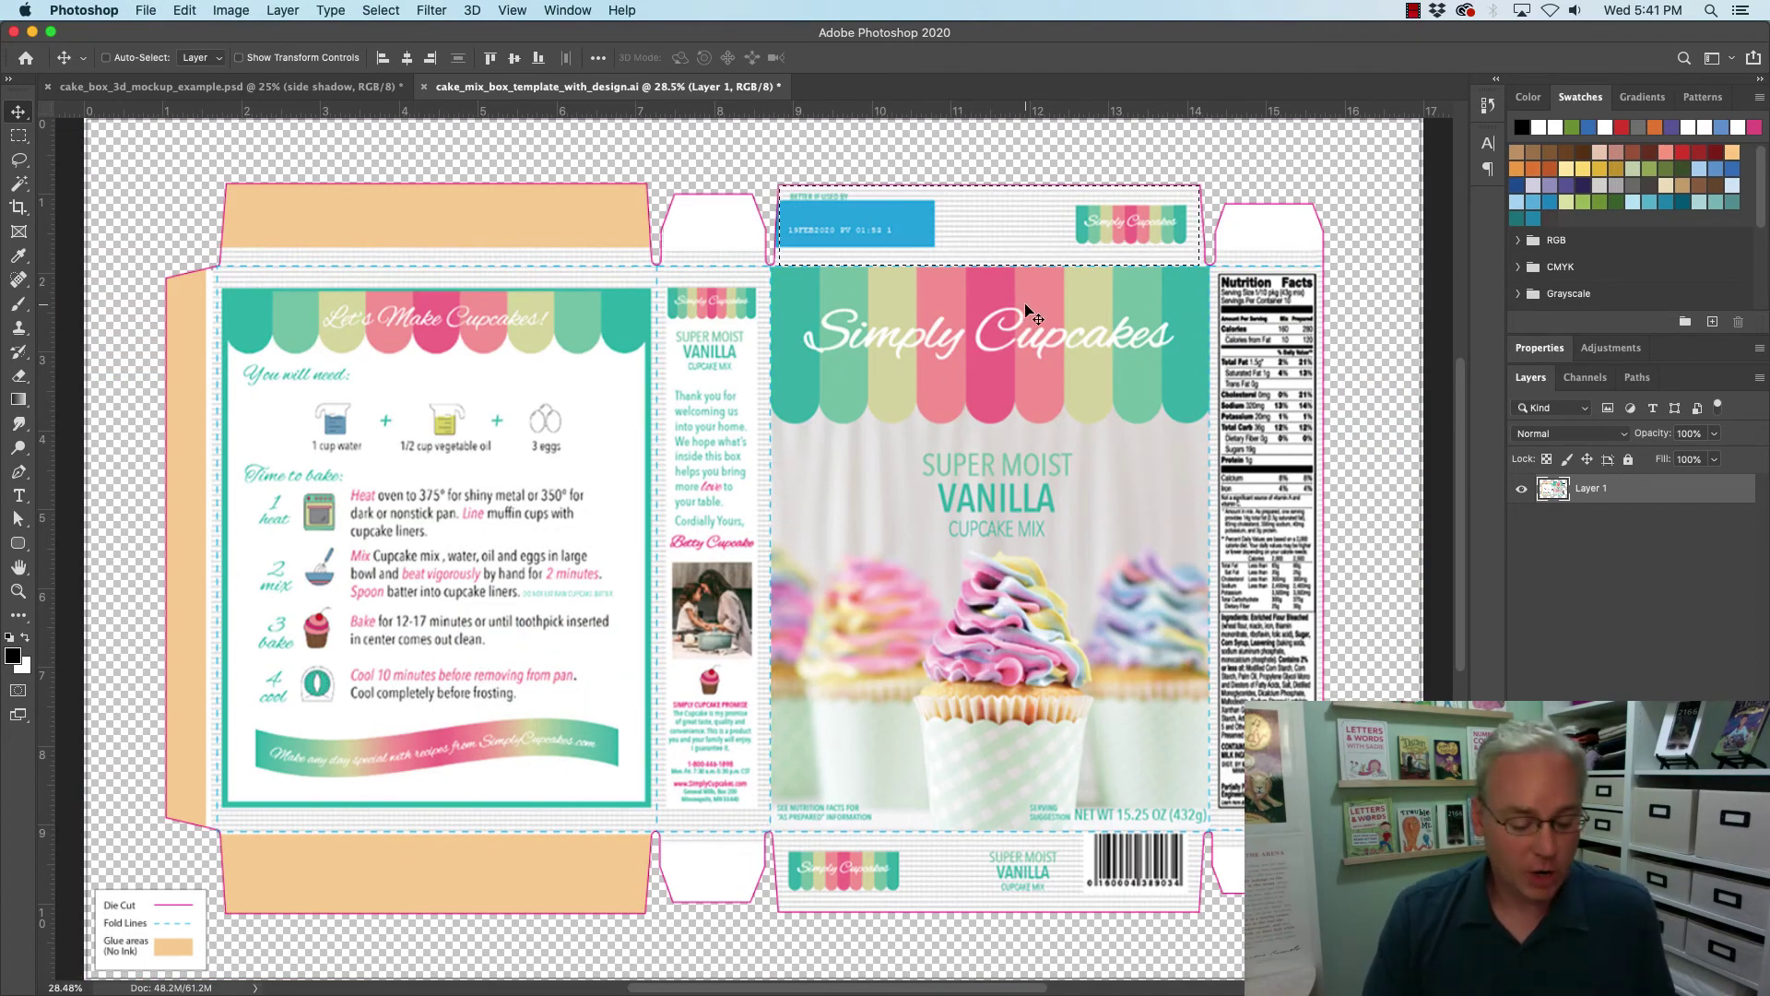
pyautogui.press('super+d')
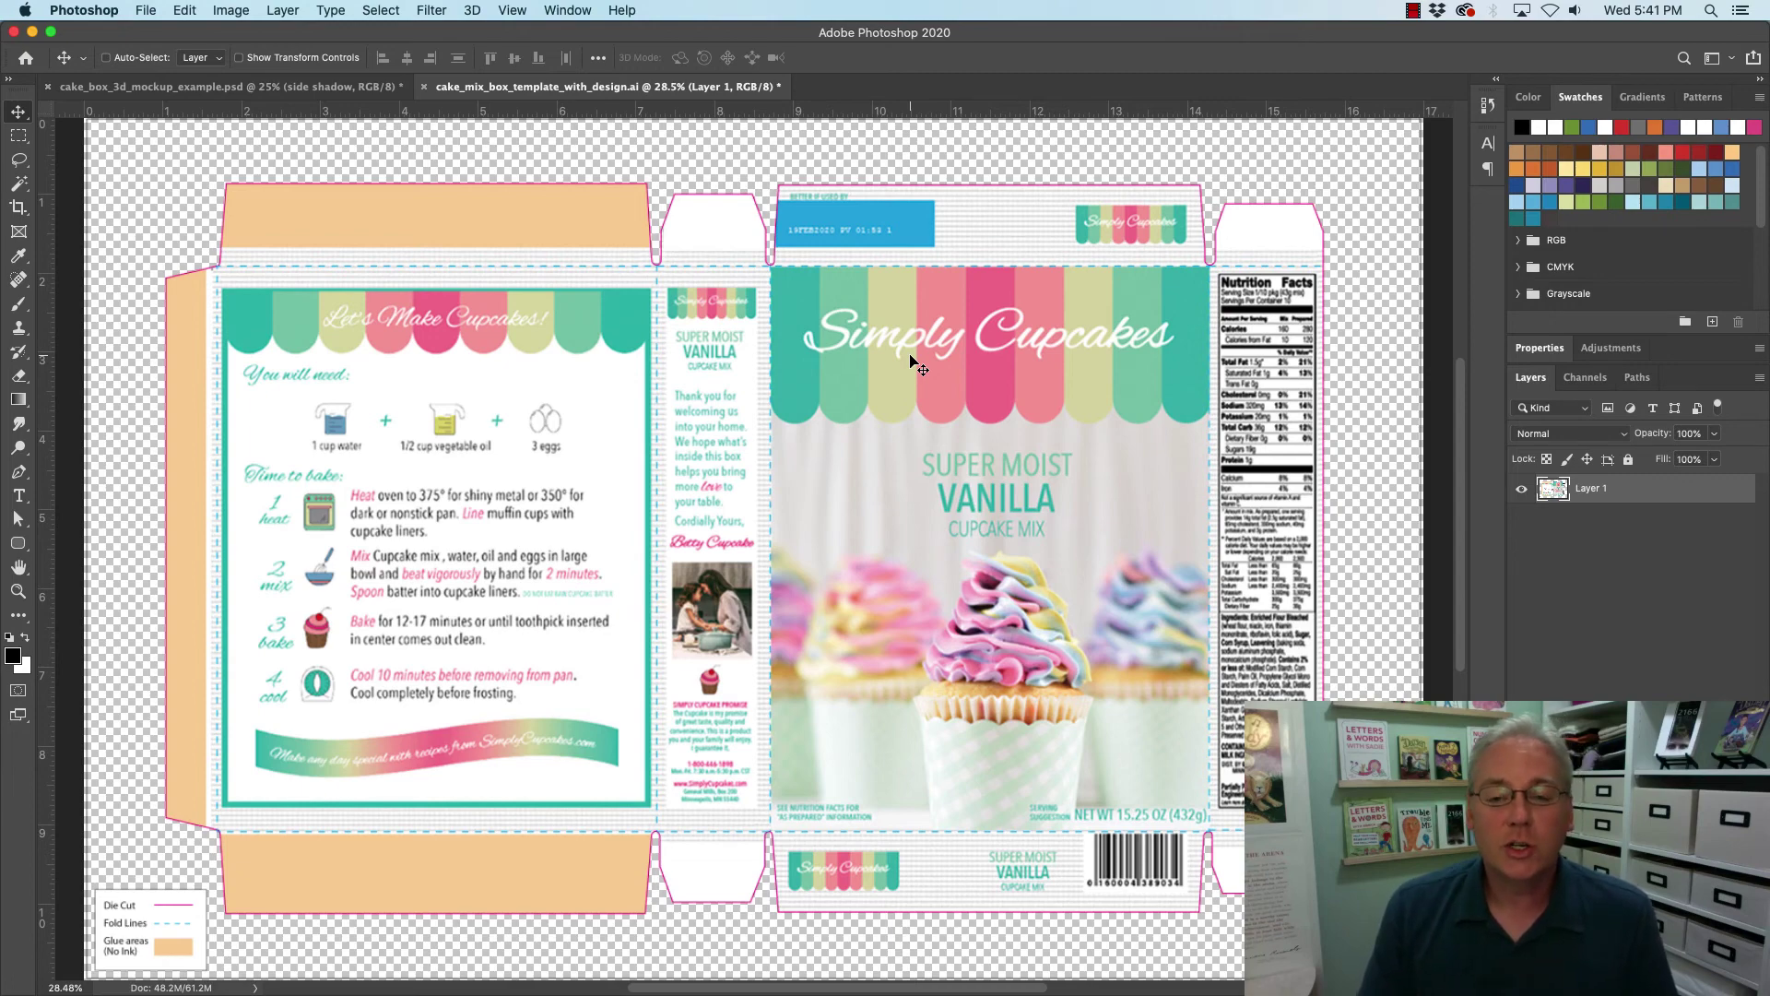
pyautogui.click(224, 88)
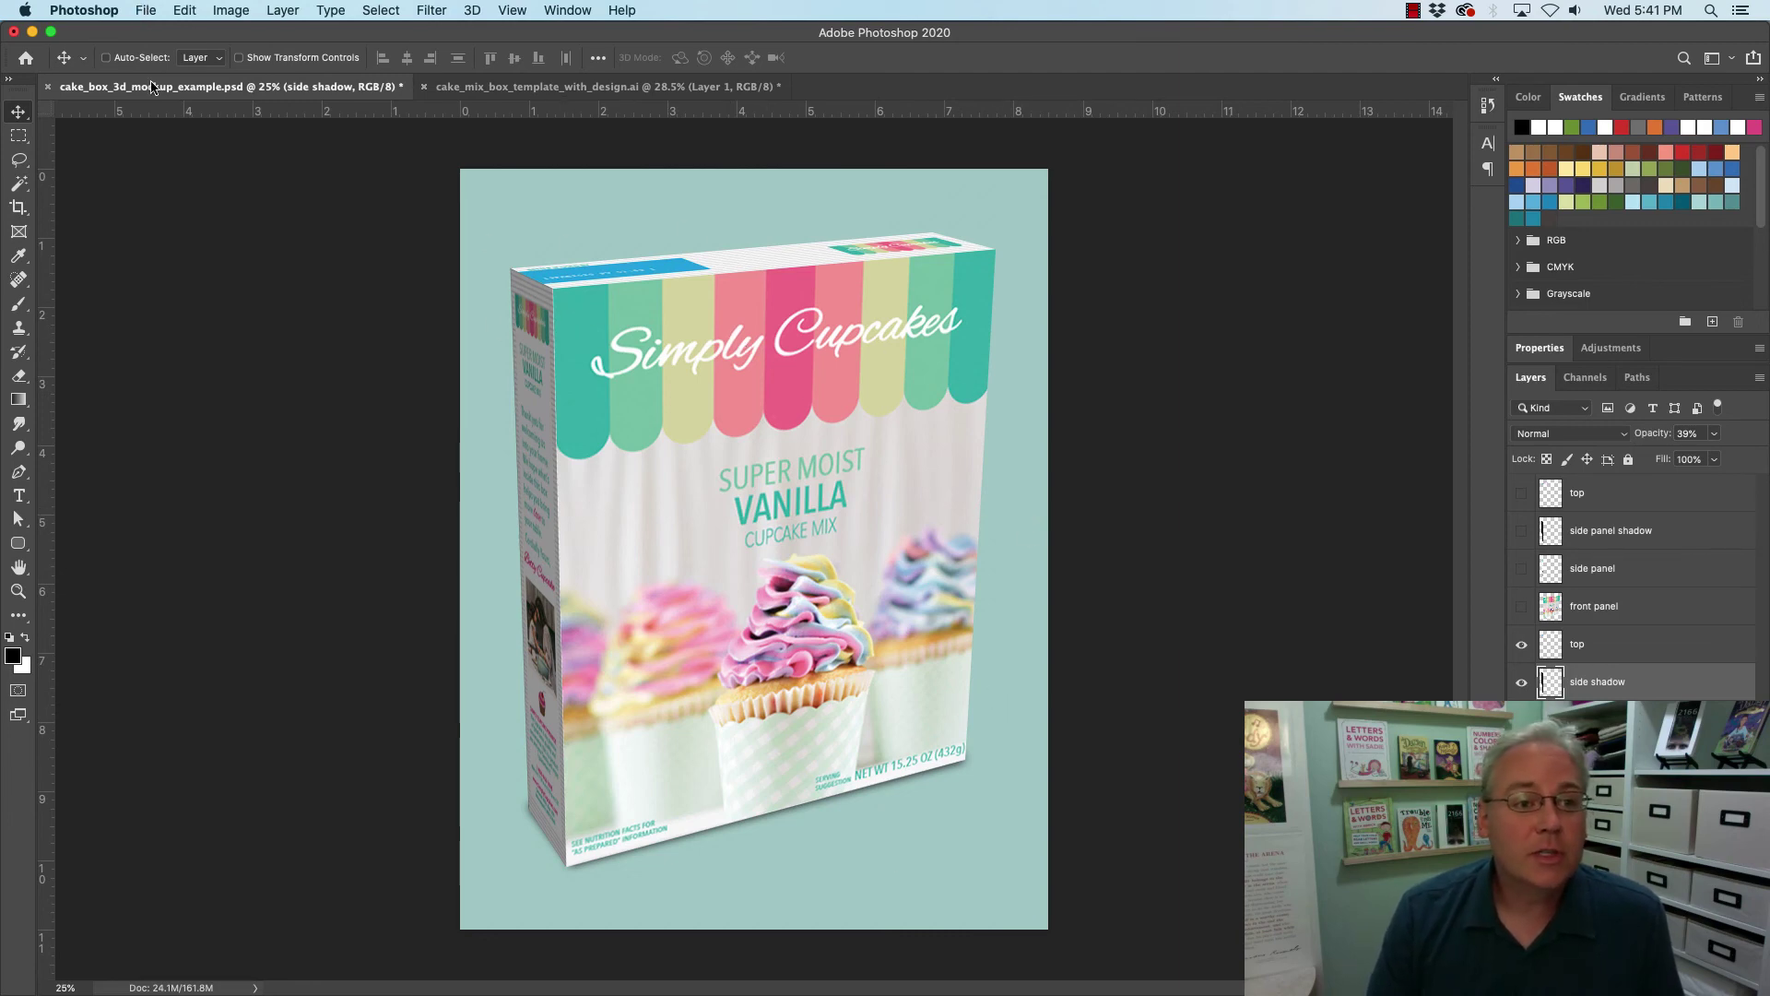
pyautogui.click(146, 10)
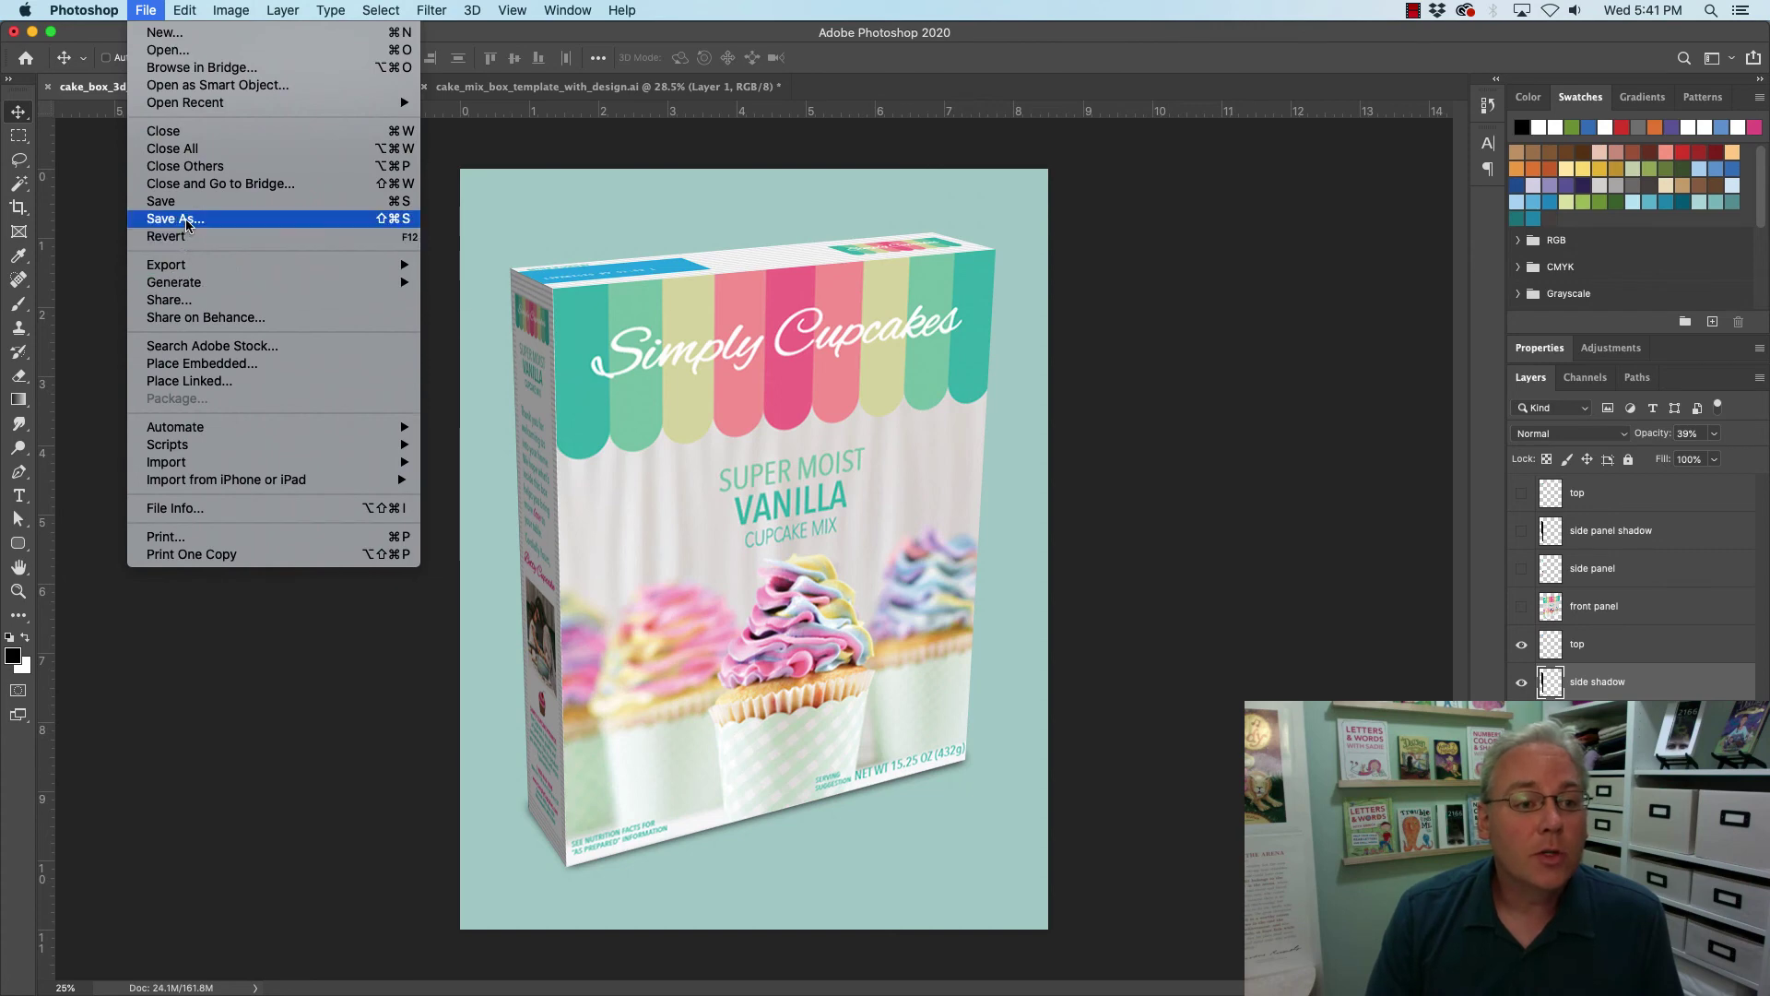
pyautogui.moveTo(192, 270)
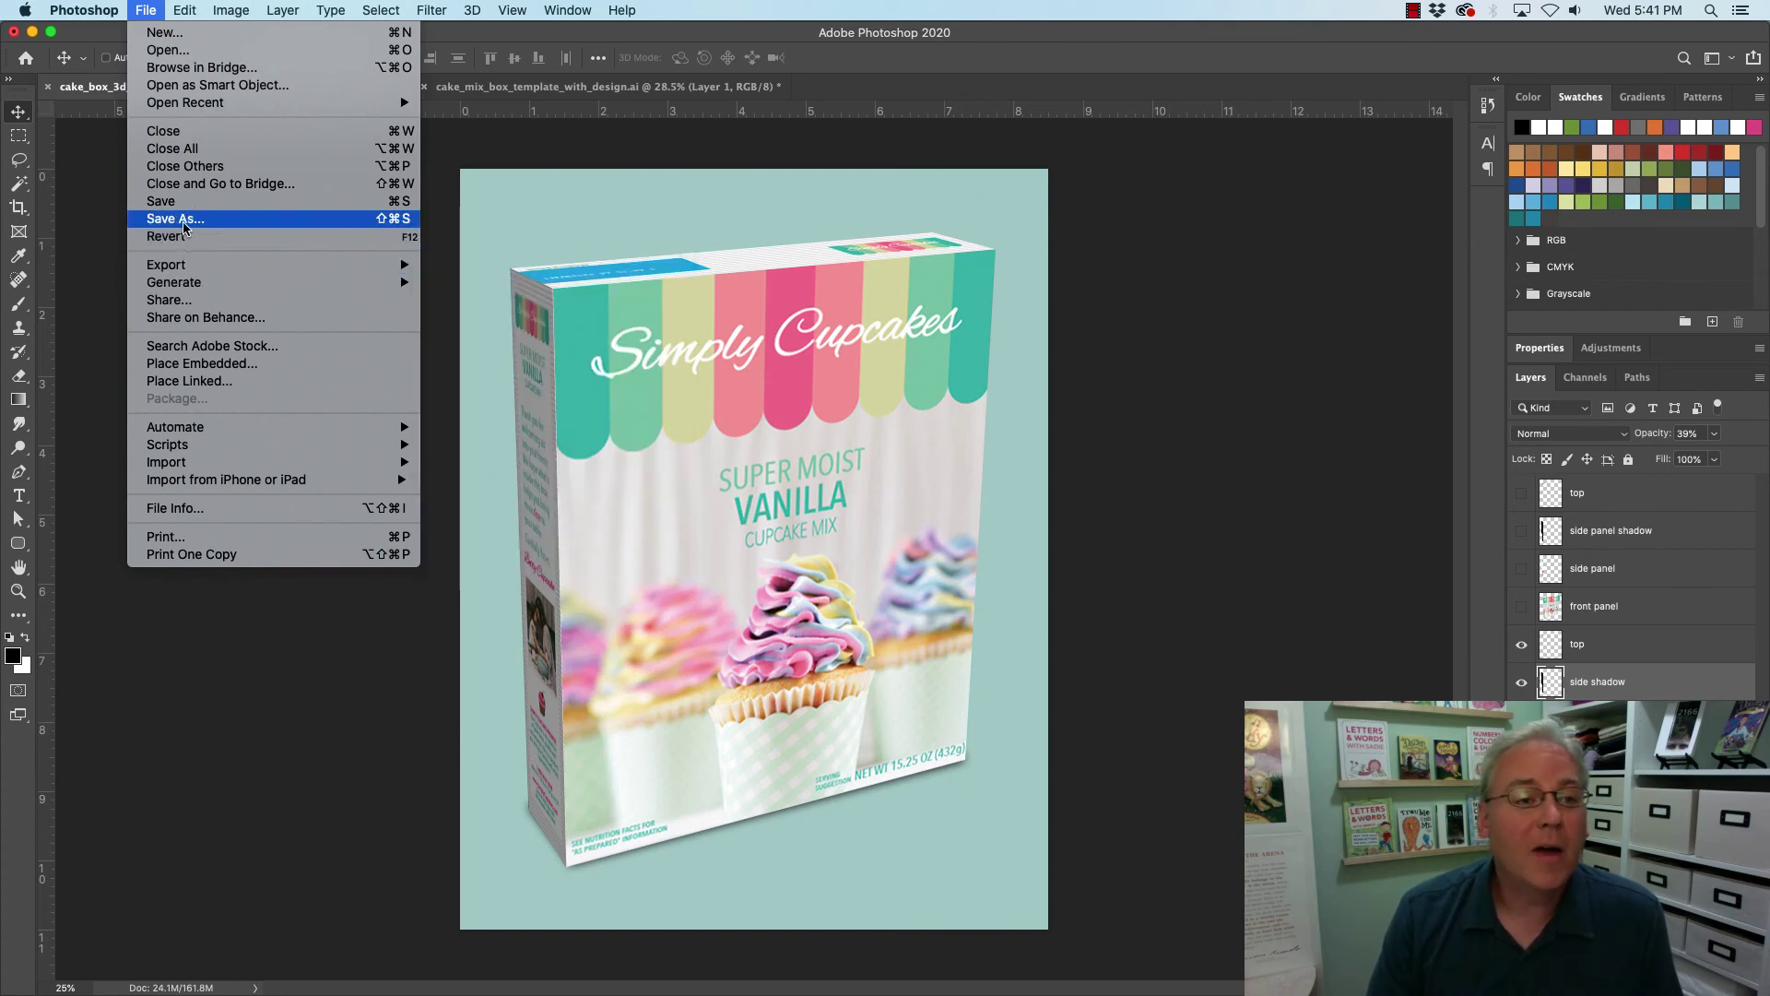
pyautogui.click(528, 309)
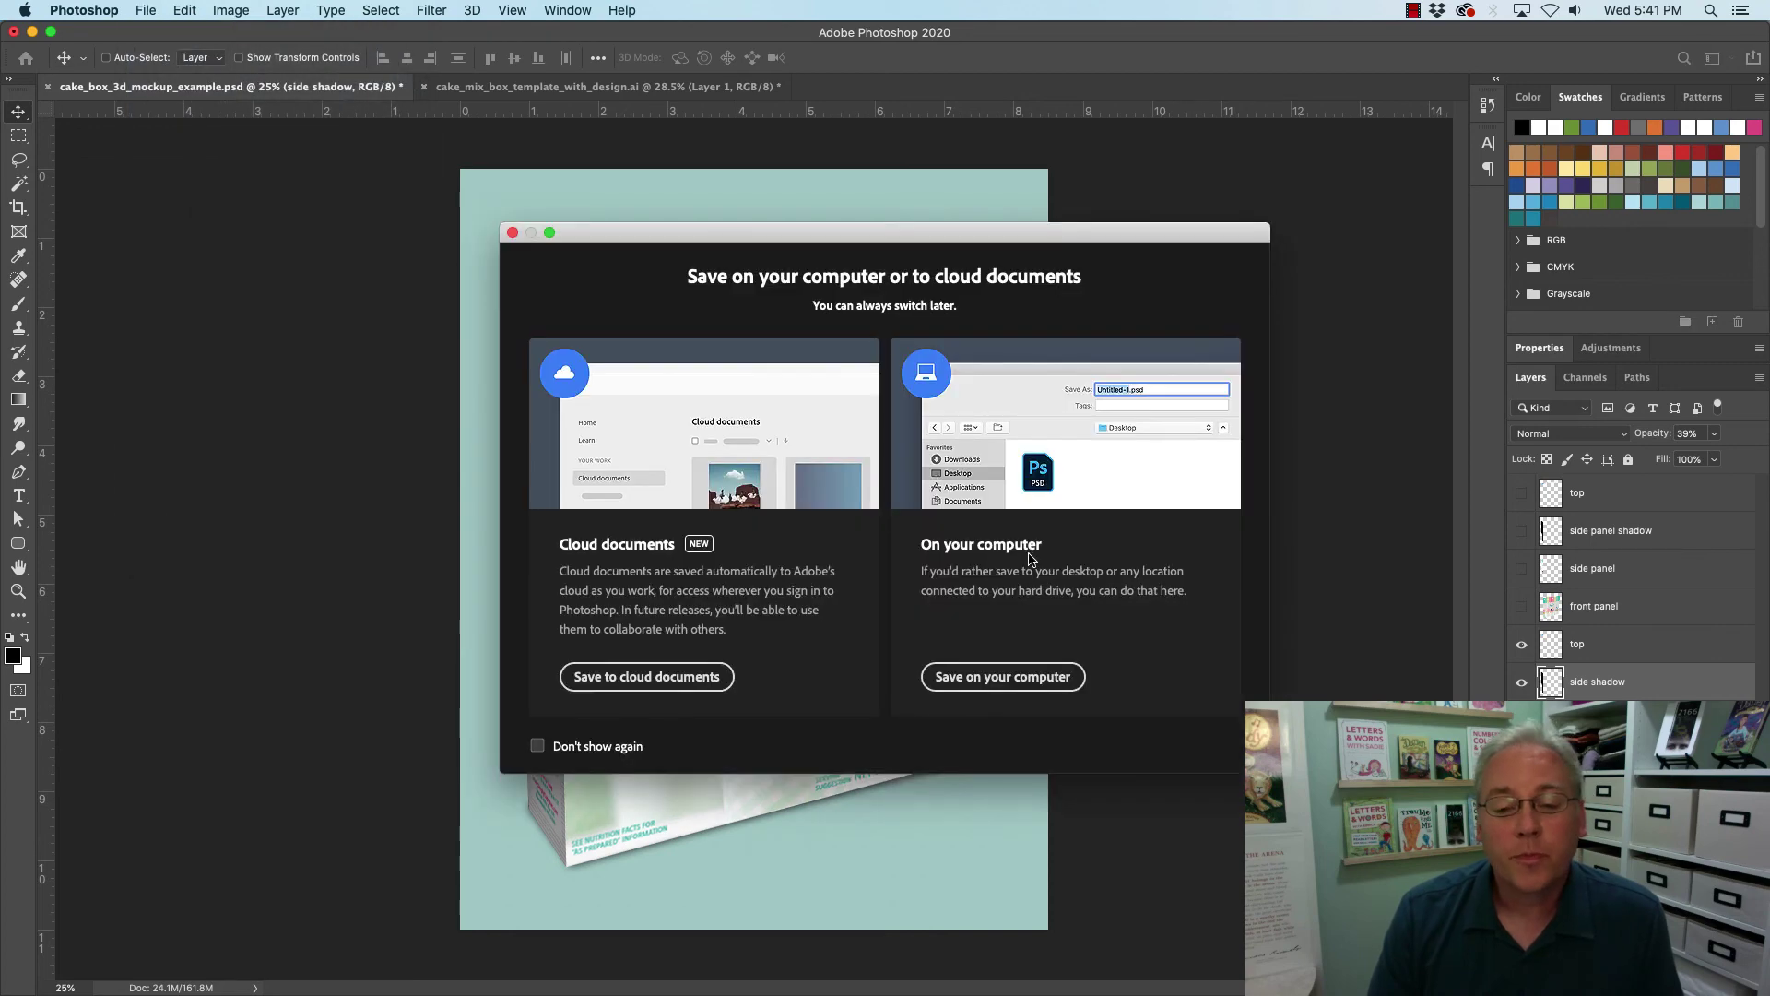
pyautogui.click(1033, 679)
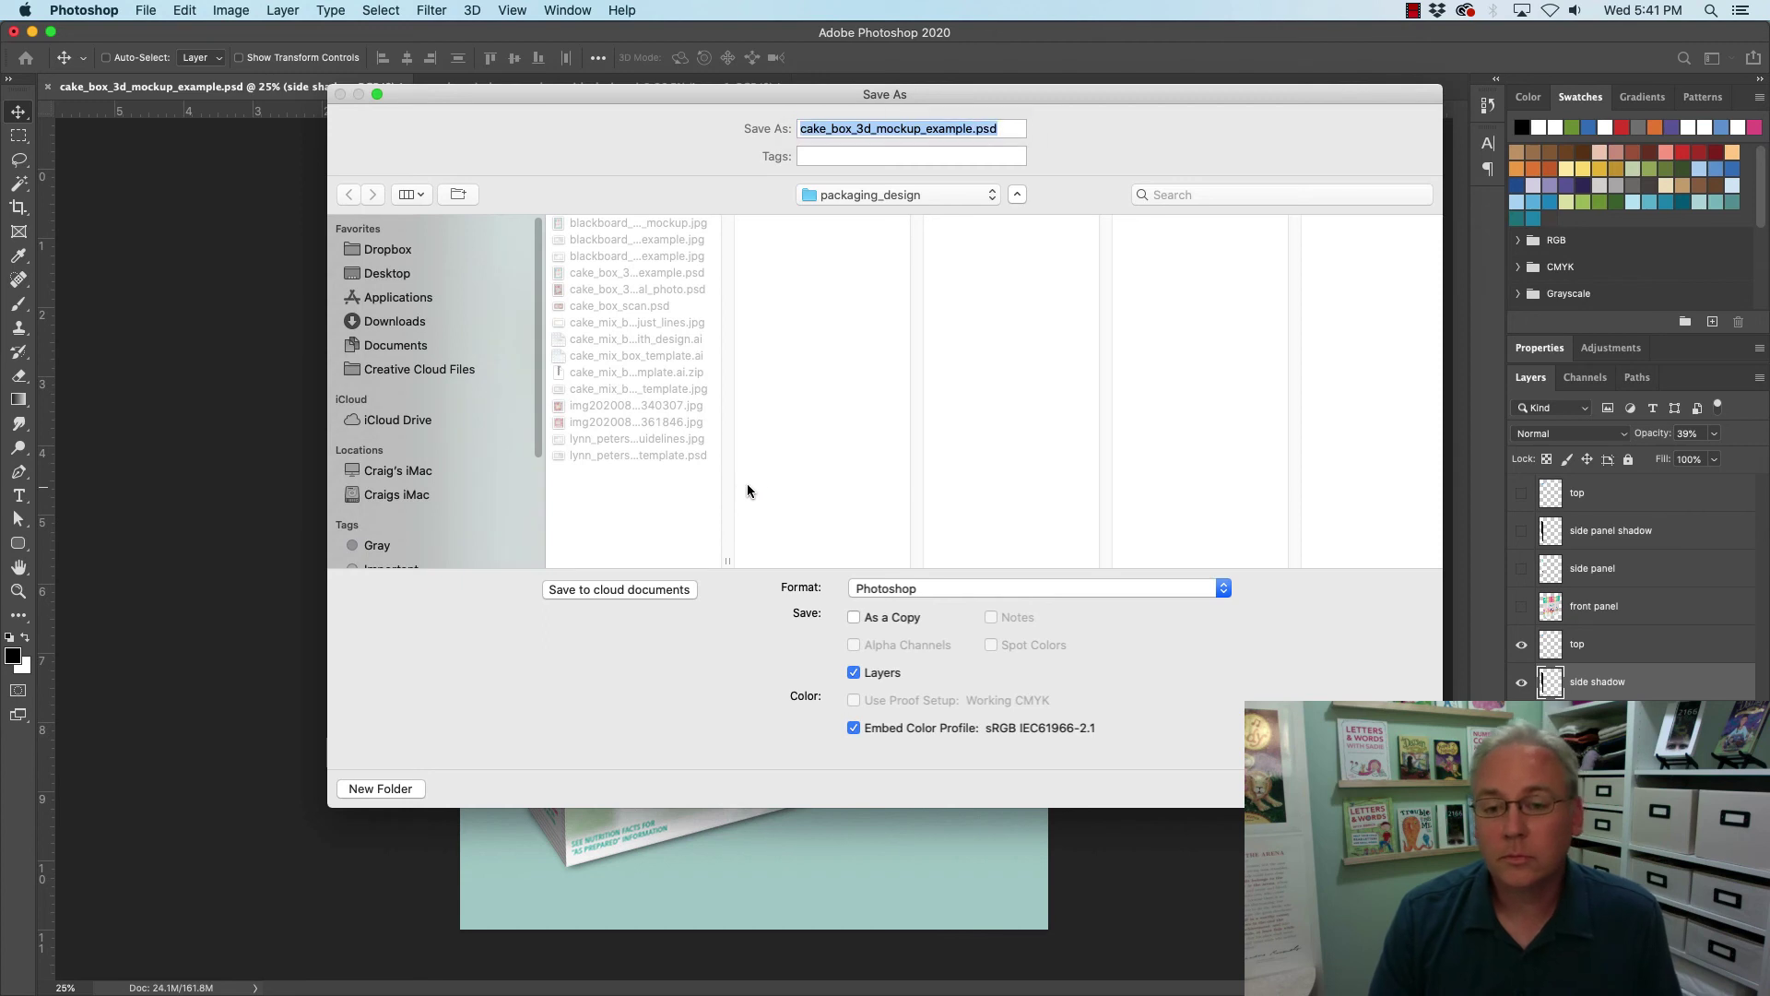
pyautogui.click(927, 590)
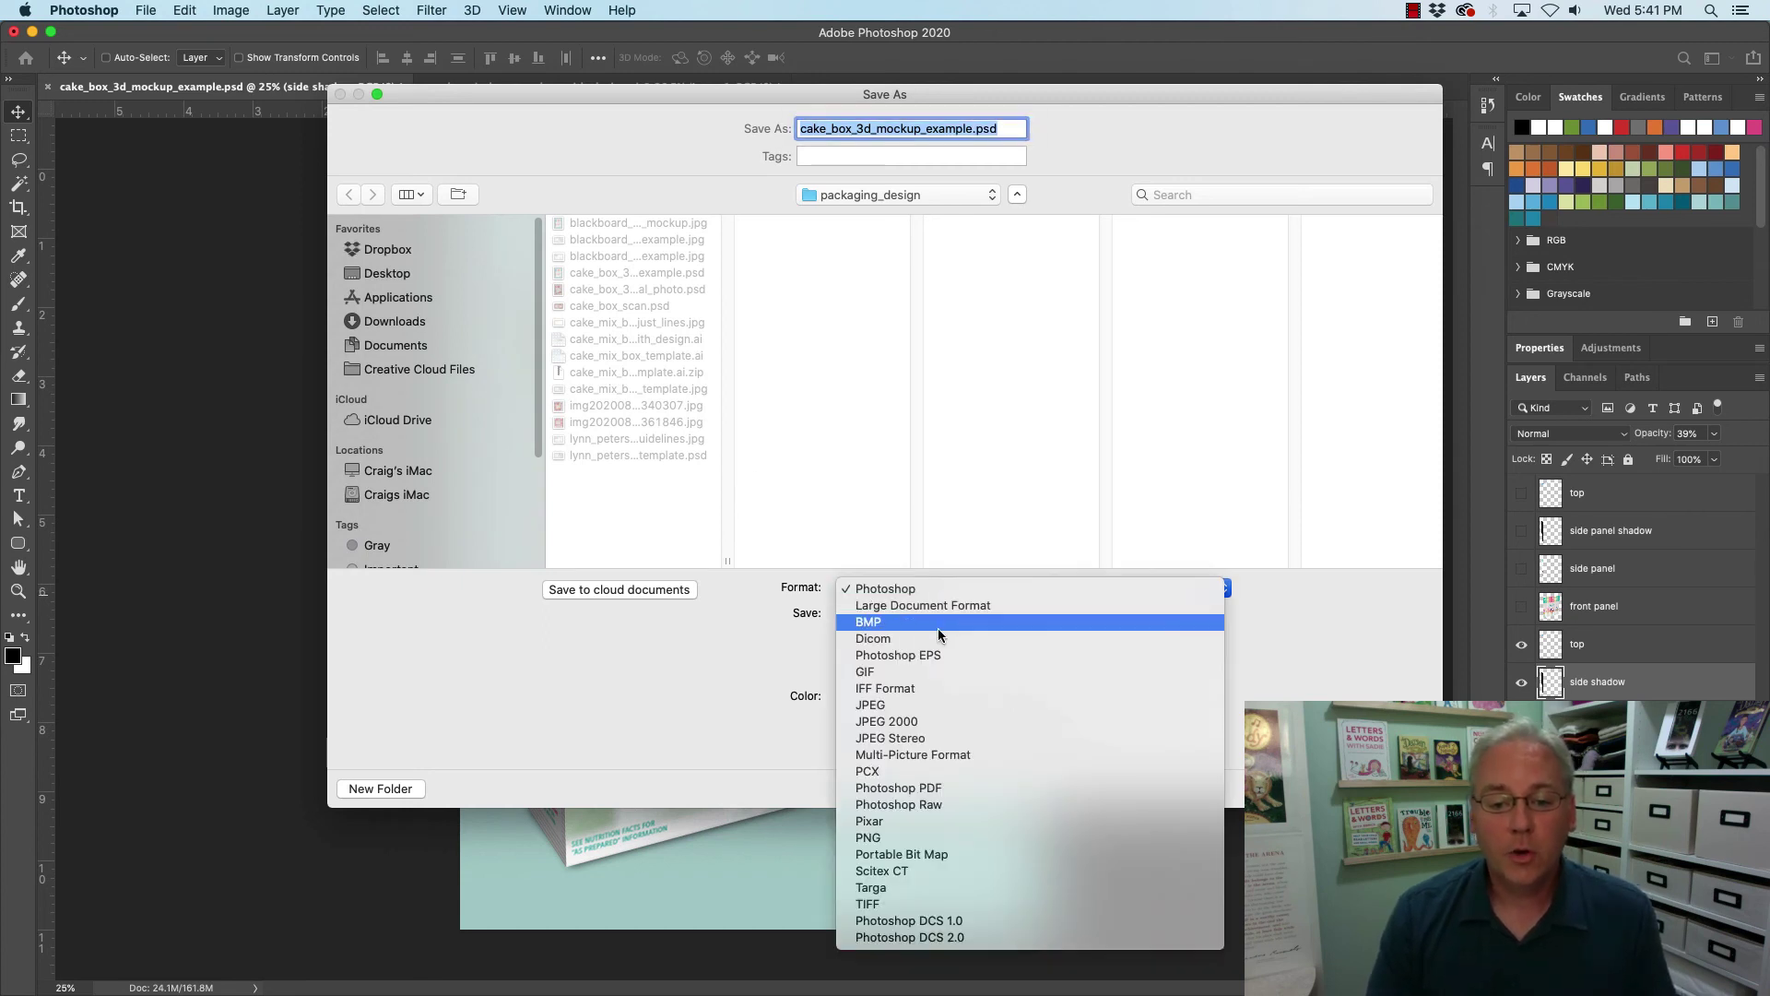
pyautogui.click(911, 791)
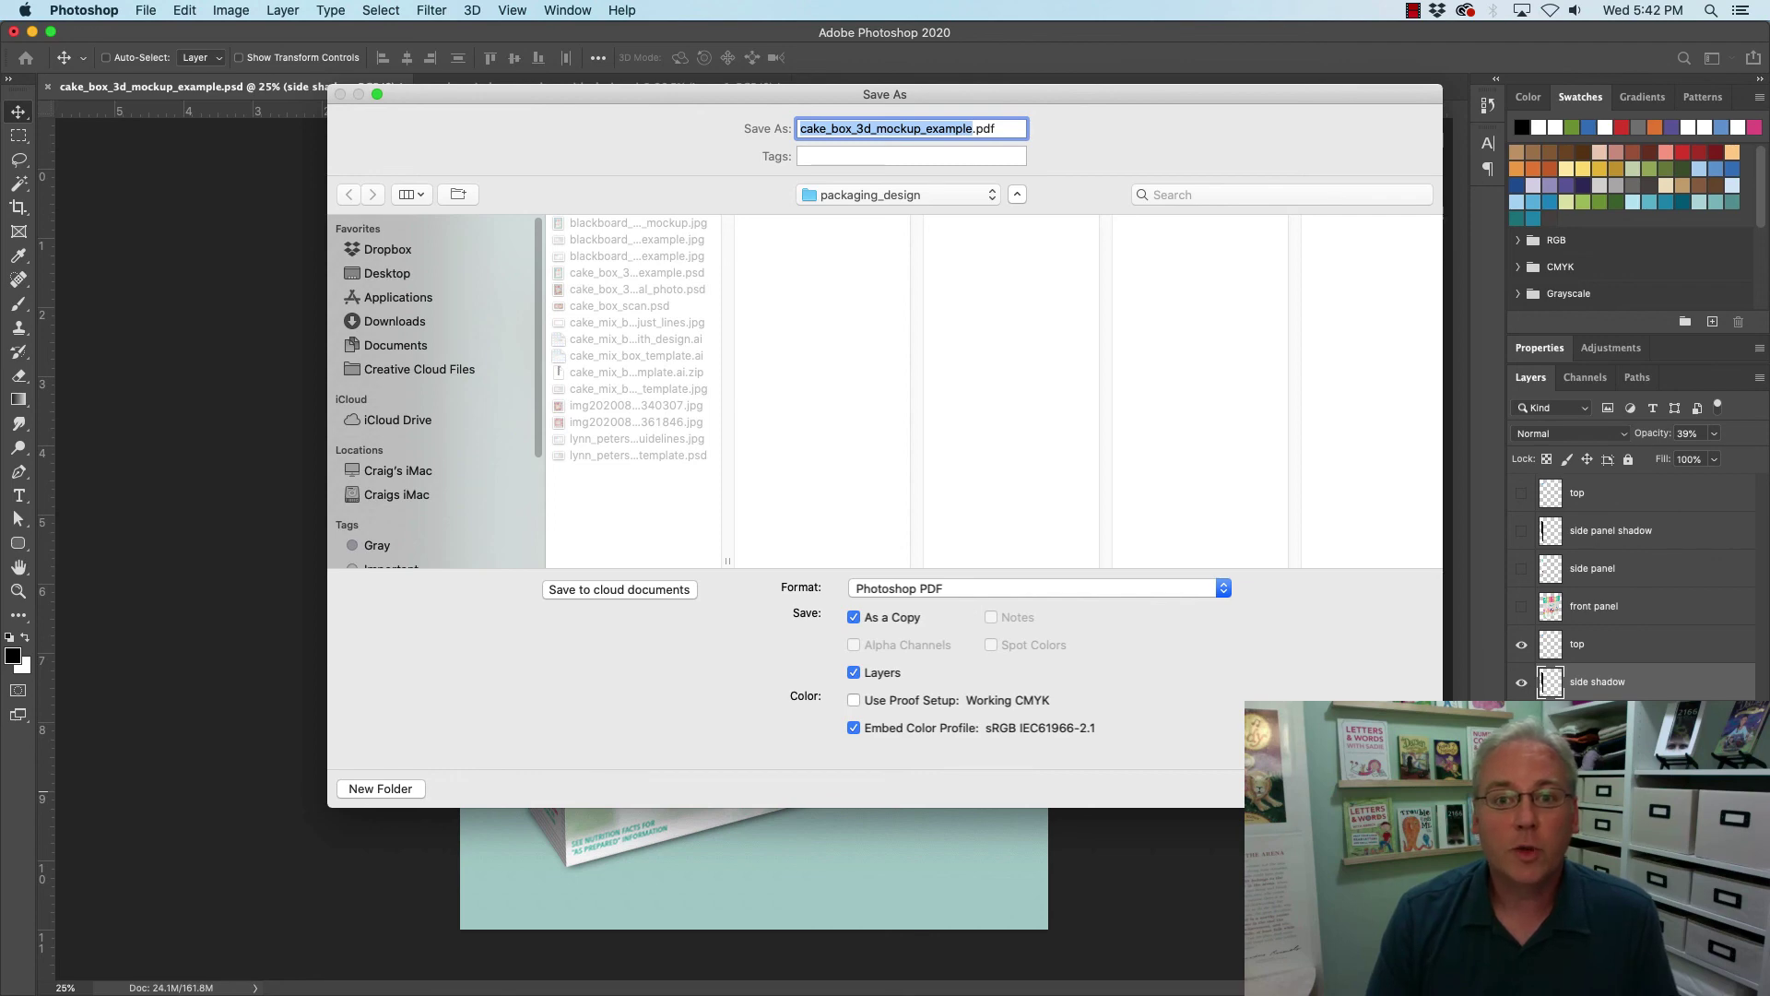
pyautogui.click(1328, 790)
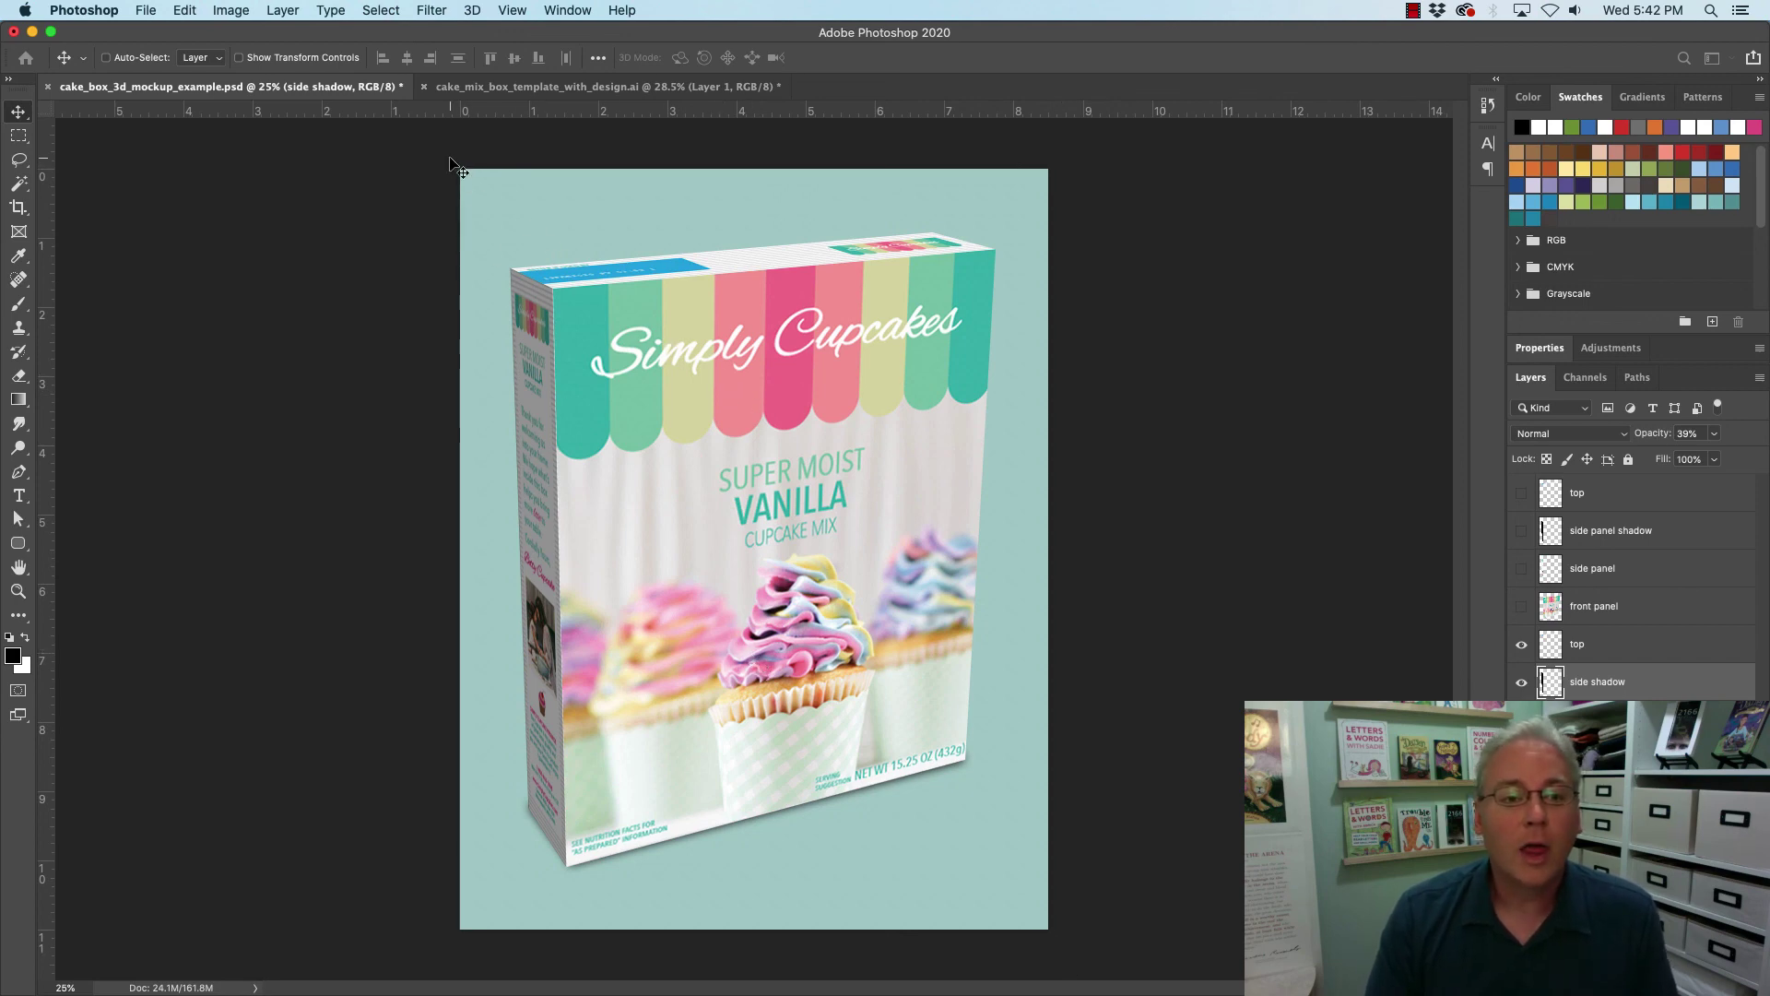
# Capture a screenshot of the finished box mockup, covering the entire canvas with its teal background.
pyautogui.press('shift+super+4')
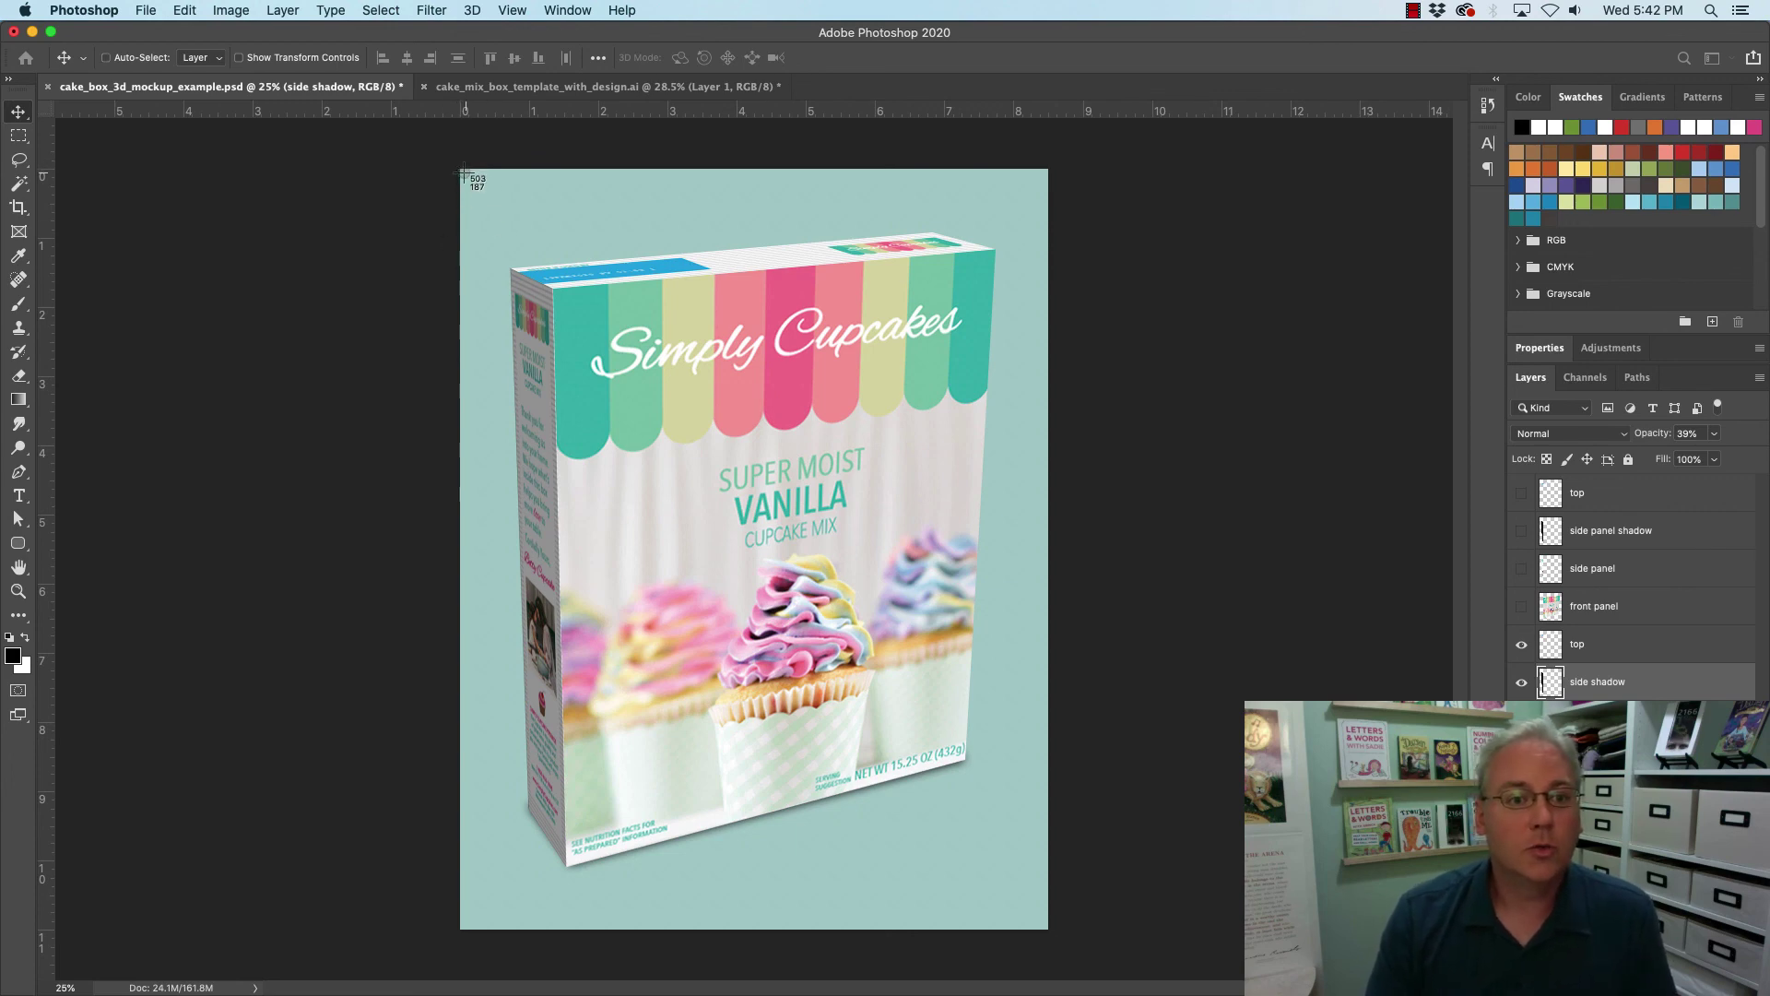
pyautogui.moveTo(466, 171); pyautogui.dragTo(1050, 933)
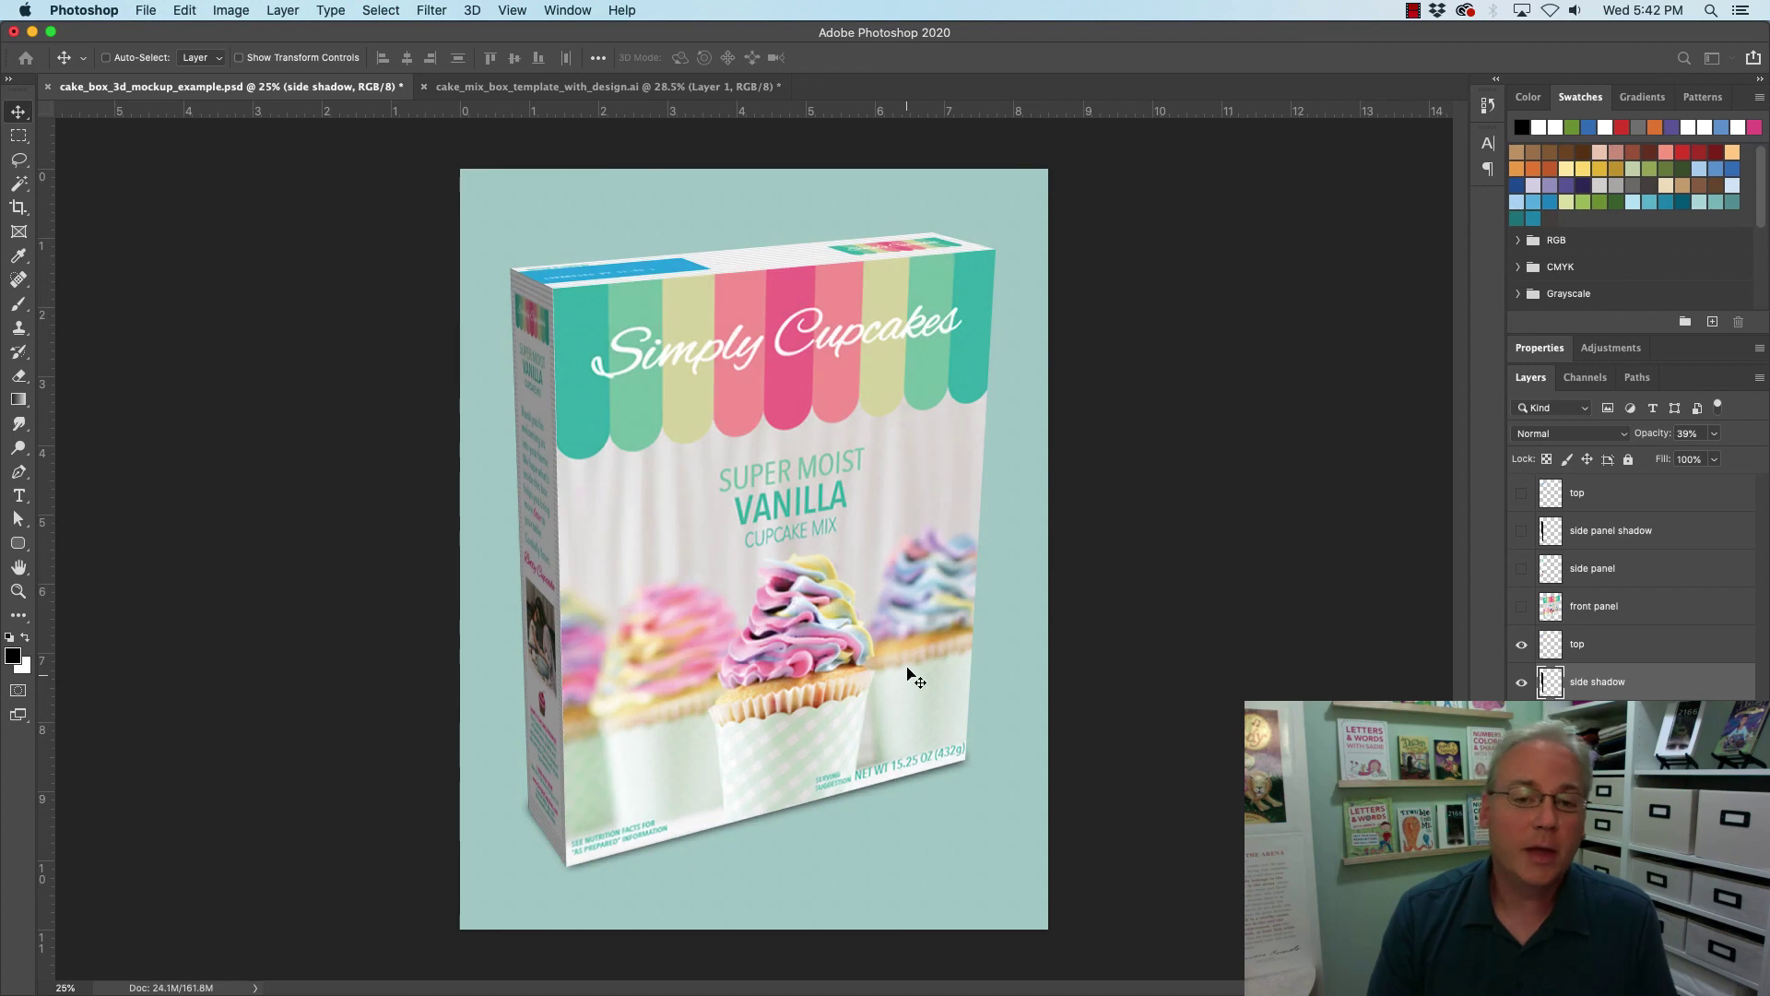